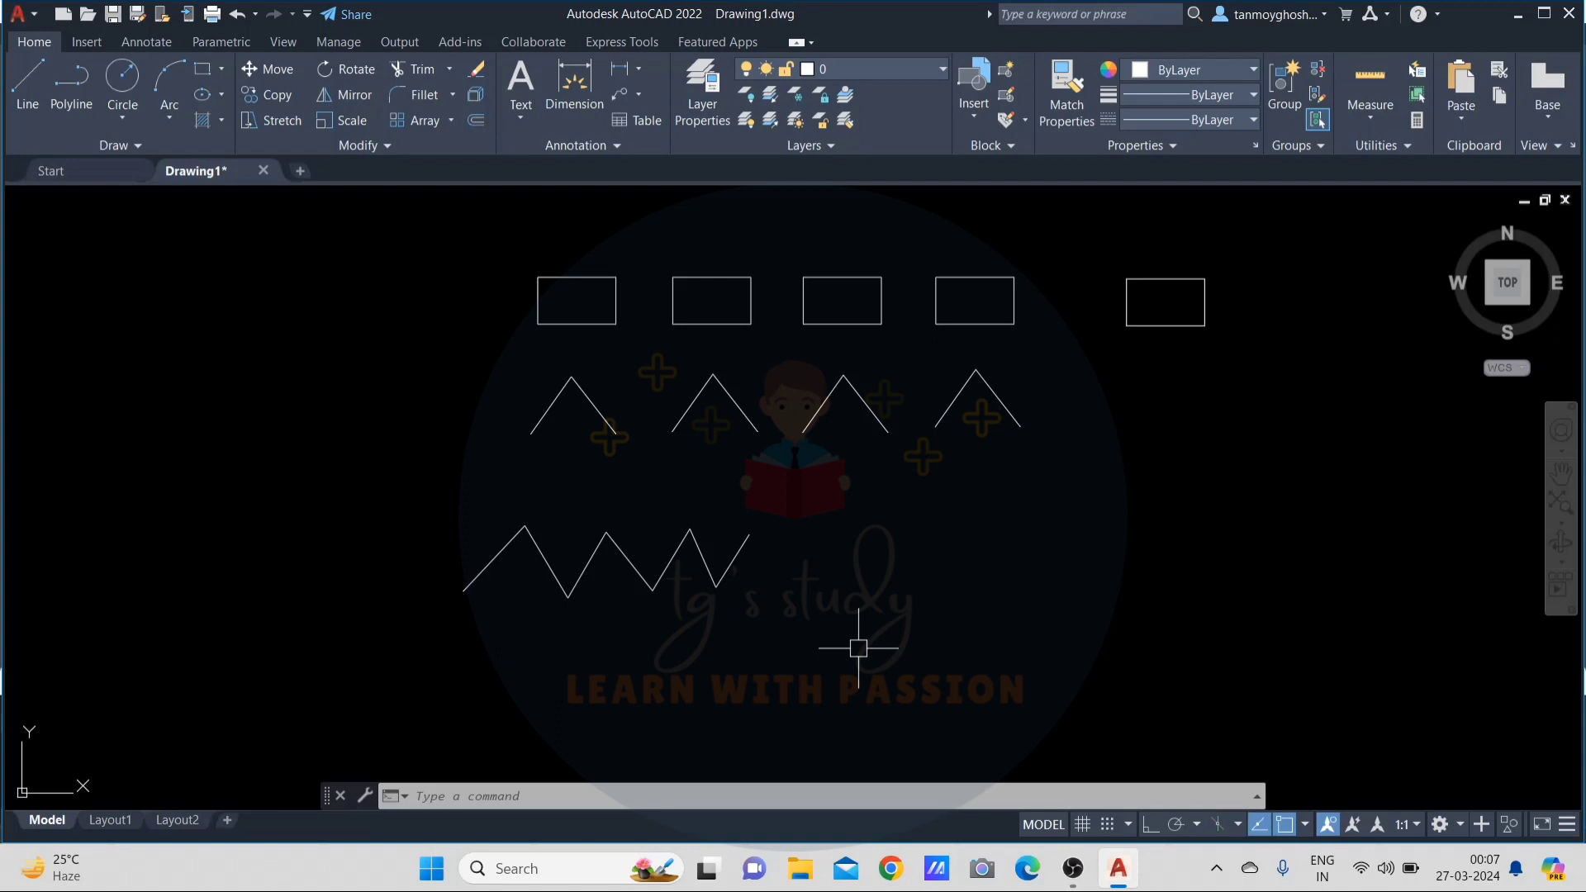
pyautogui.write('f')
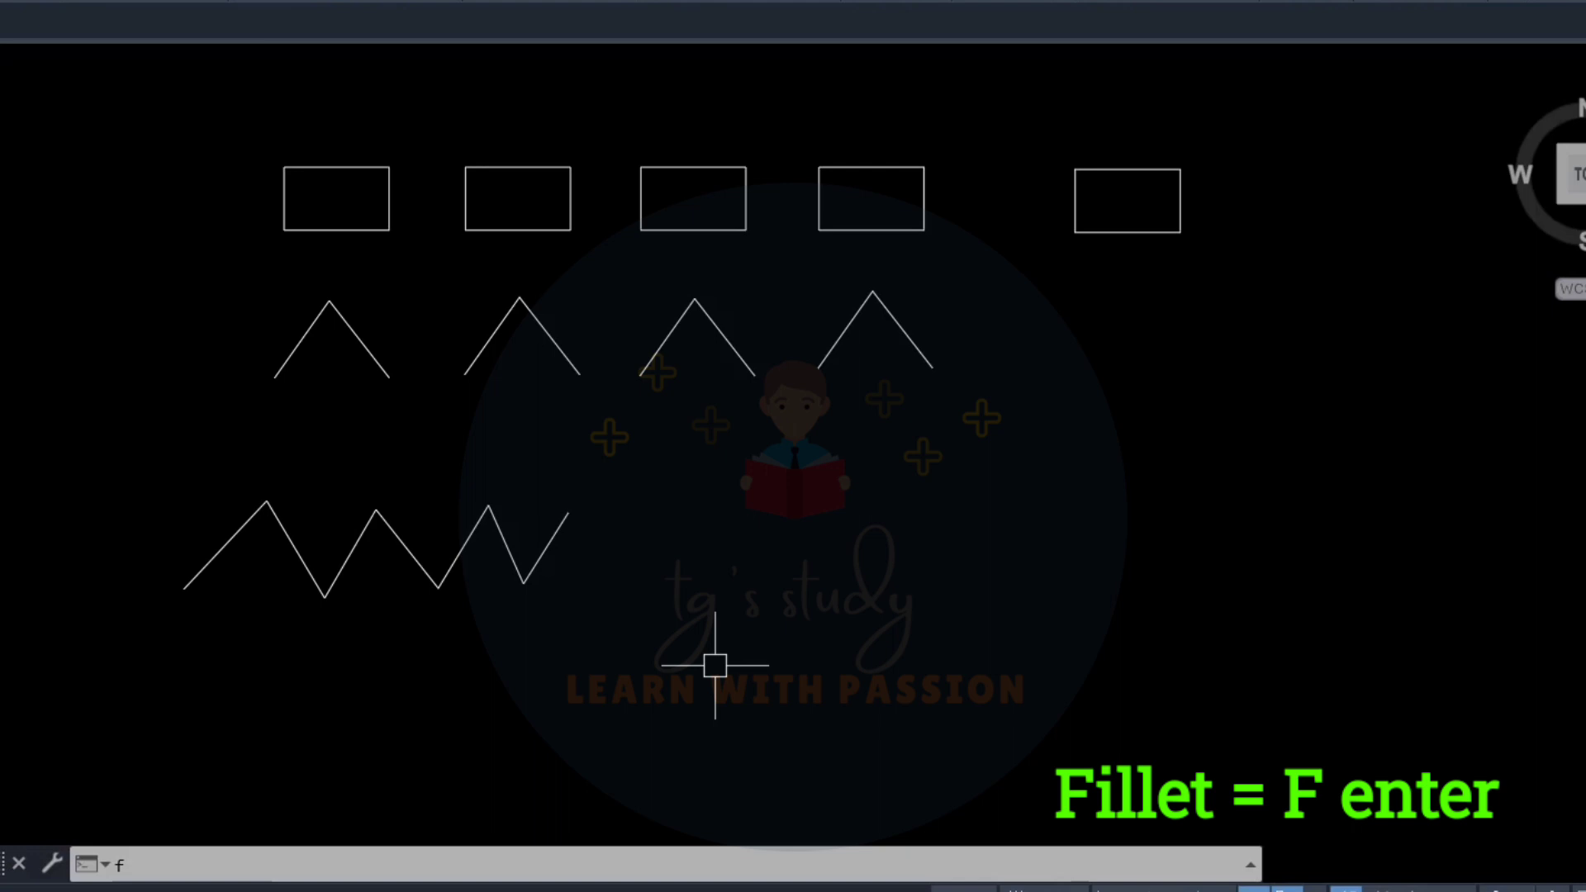
pyautogui.press('Return')
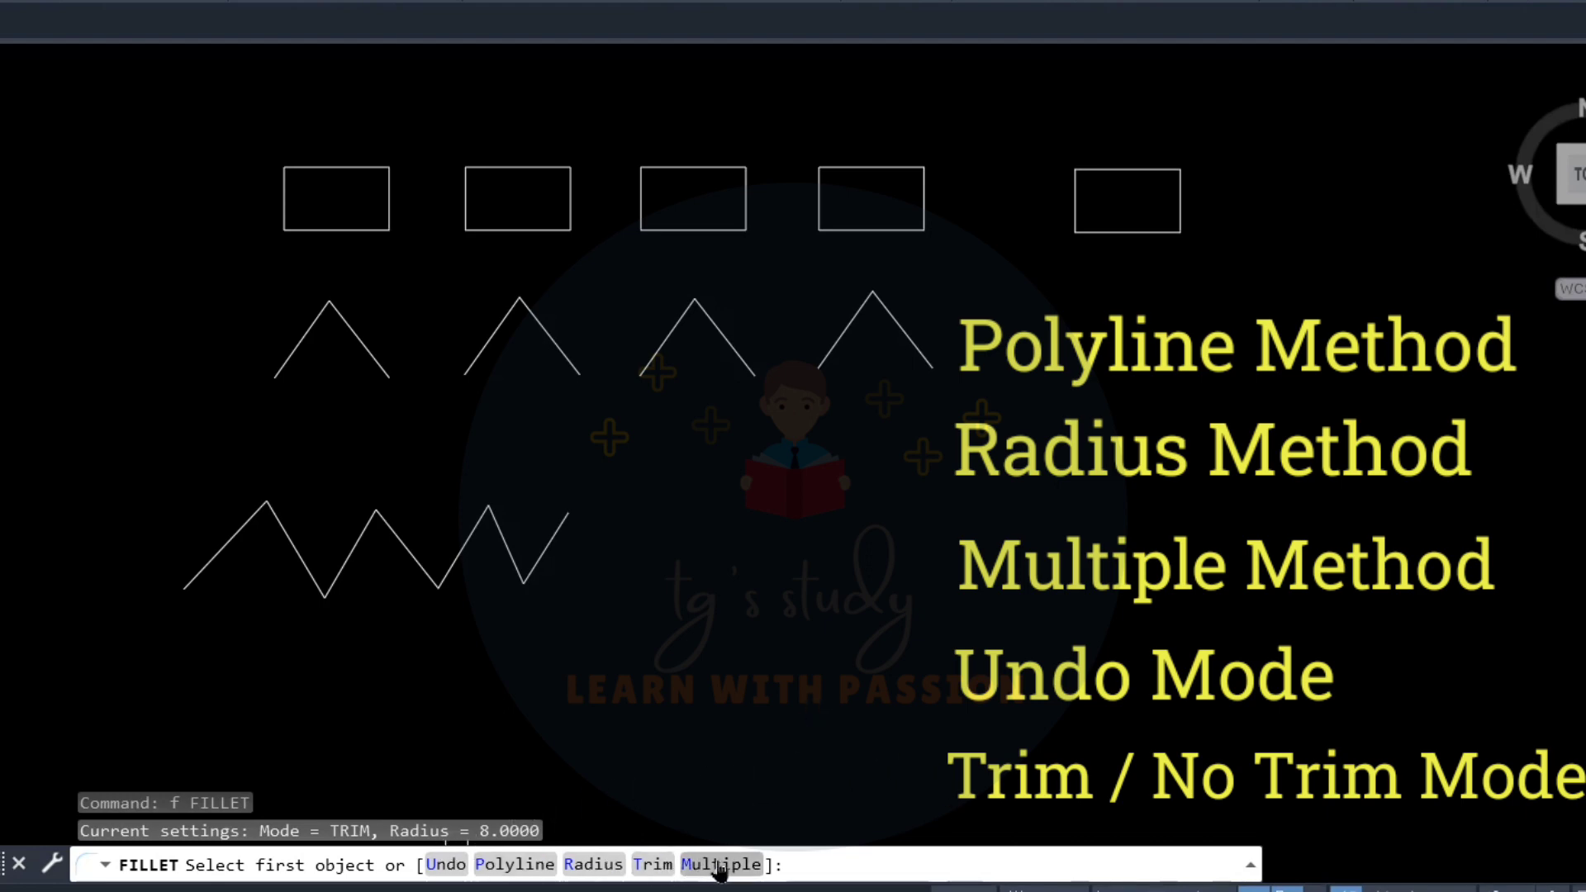
pyautogui.scroll(4, 285, 107)
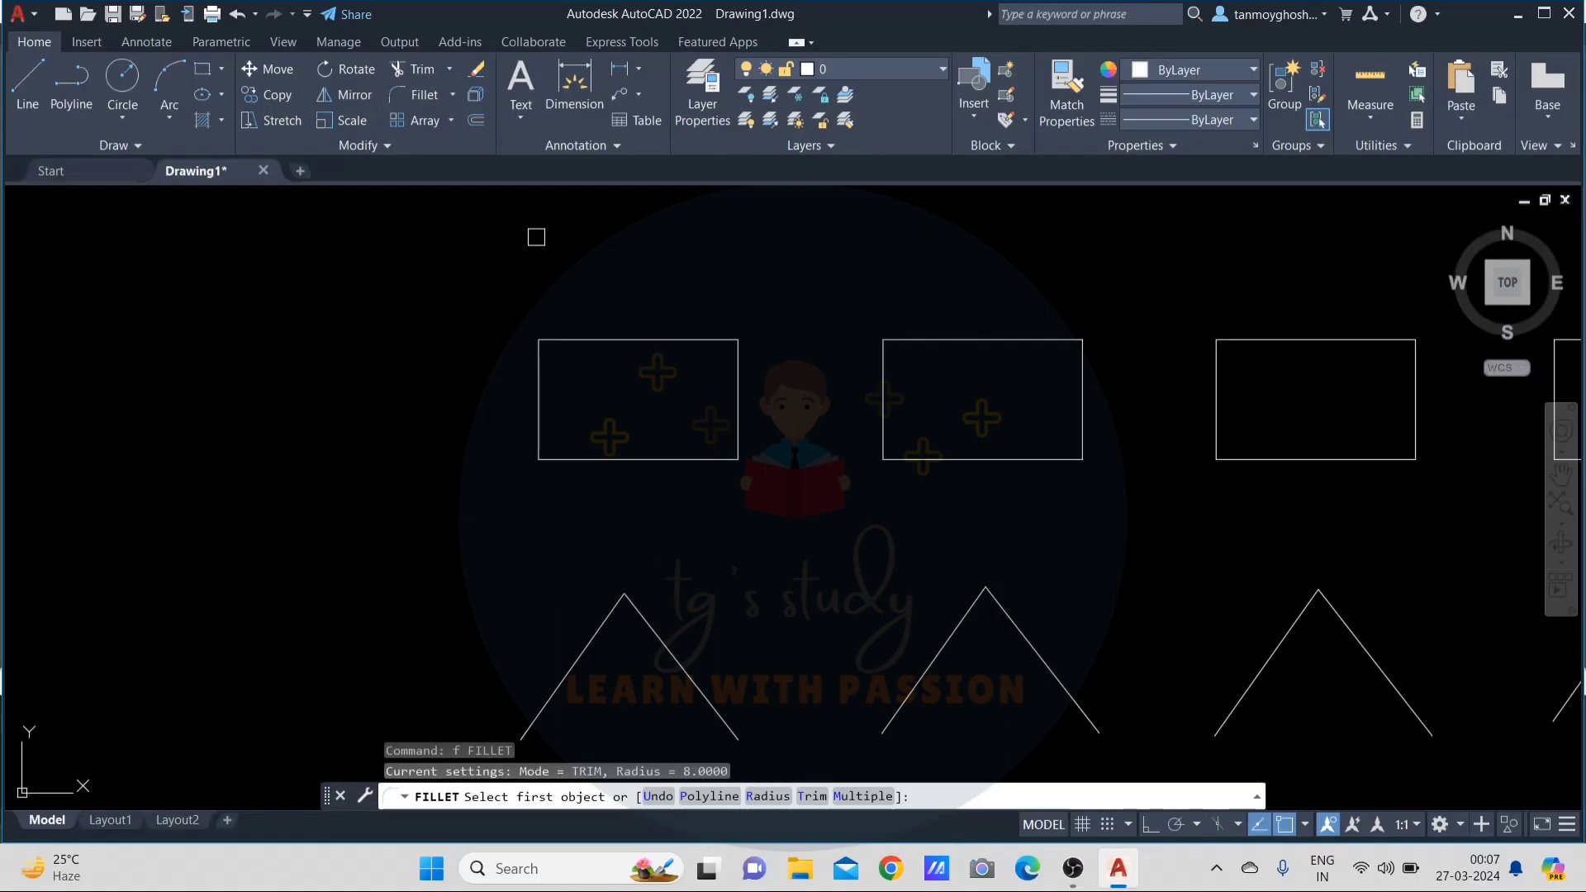
pyautogui.write('rad')
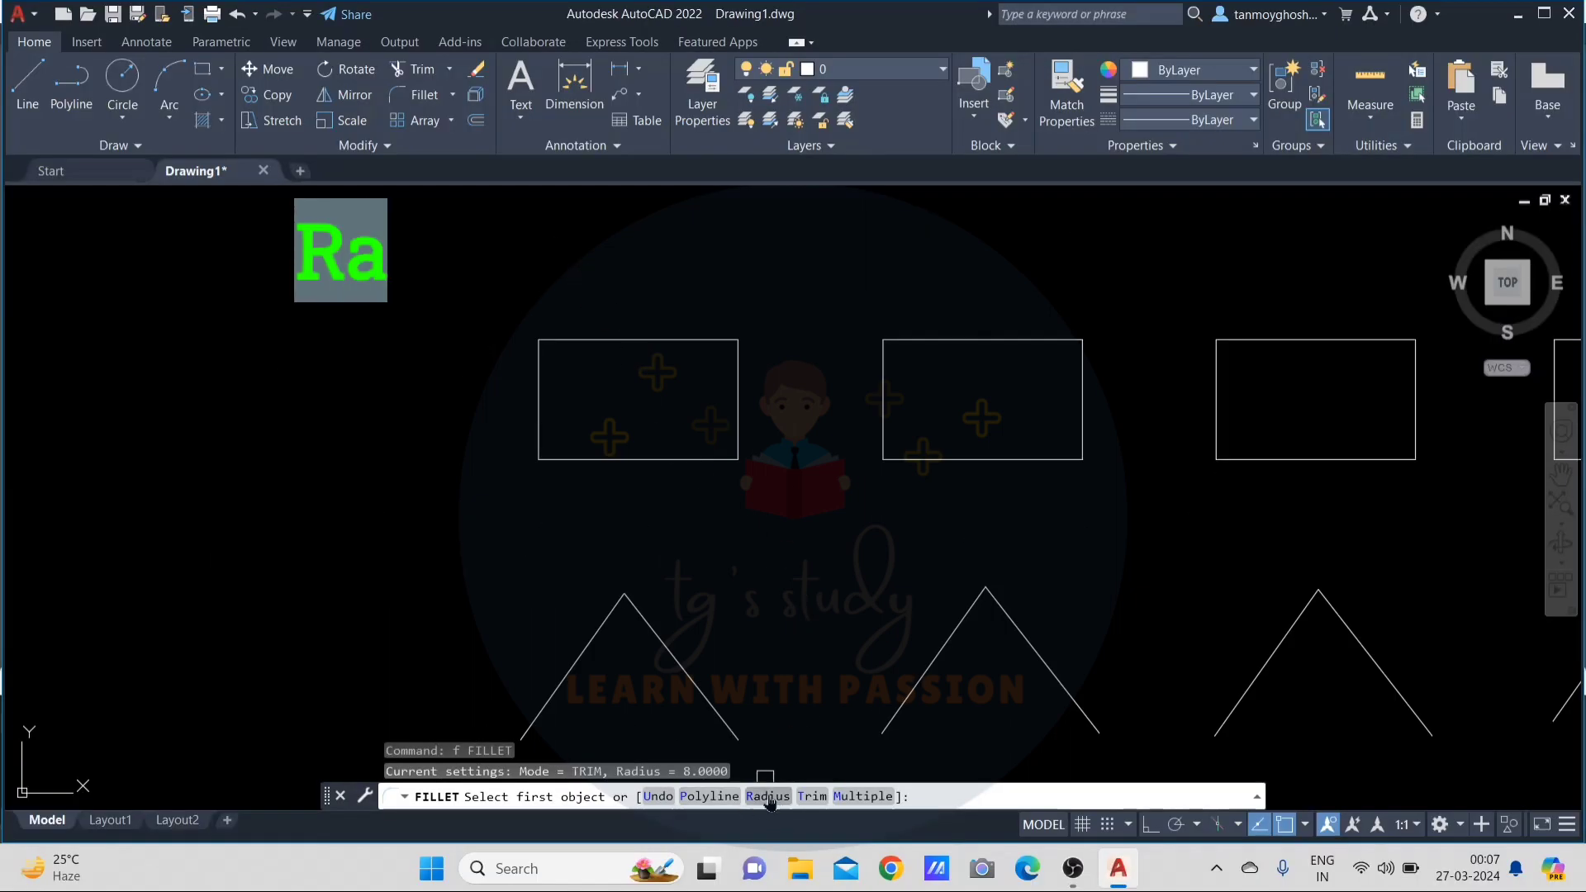
pyautogui.write('ius')
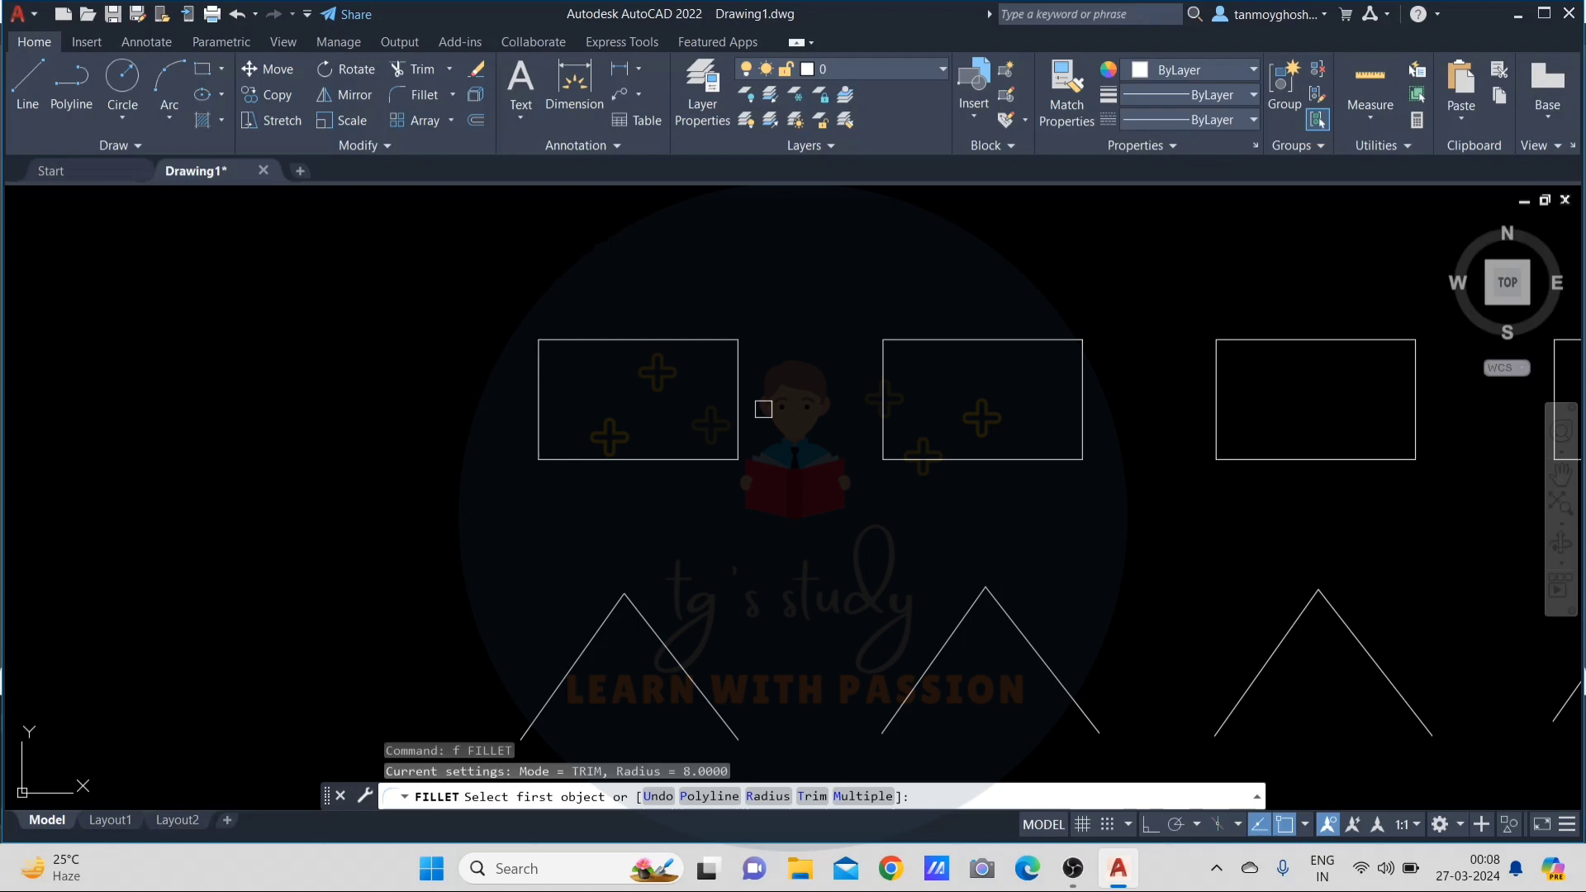
pyautogui.press('Escape')
pyautogui.press('Escape')
pyautogui.press('Escape')
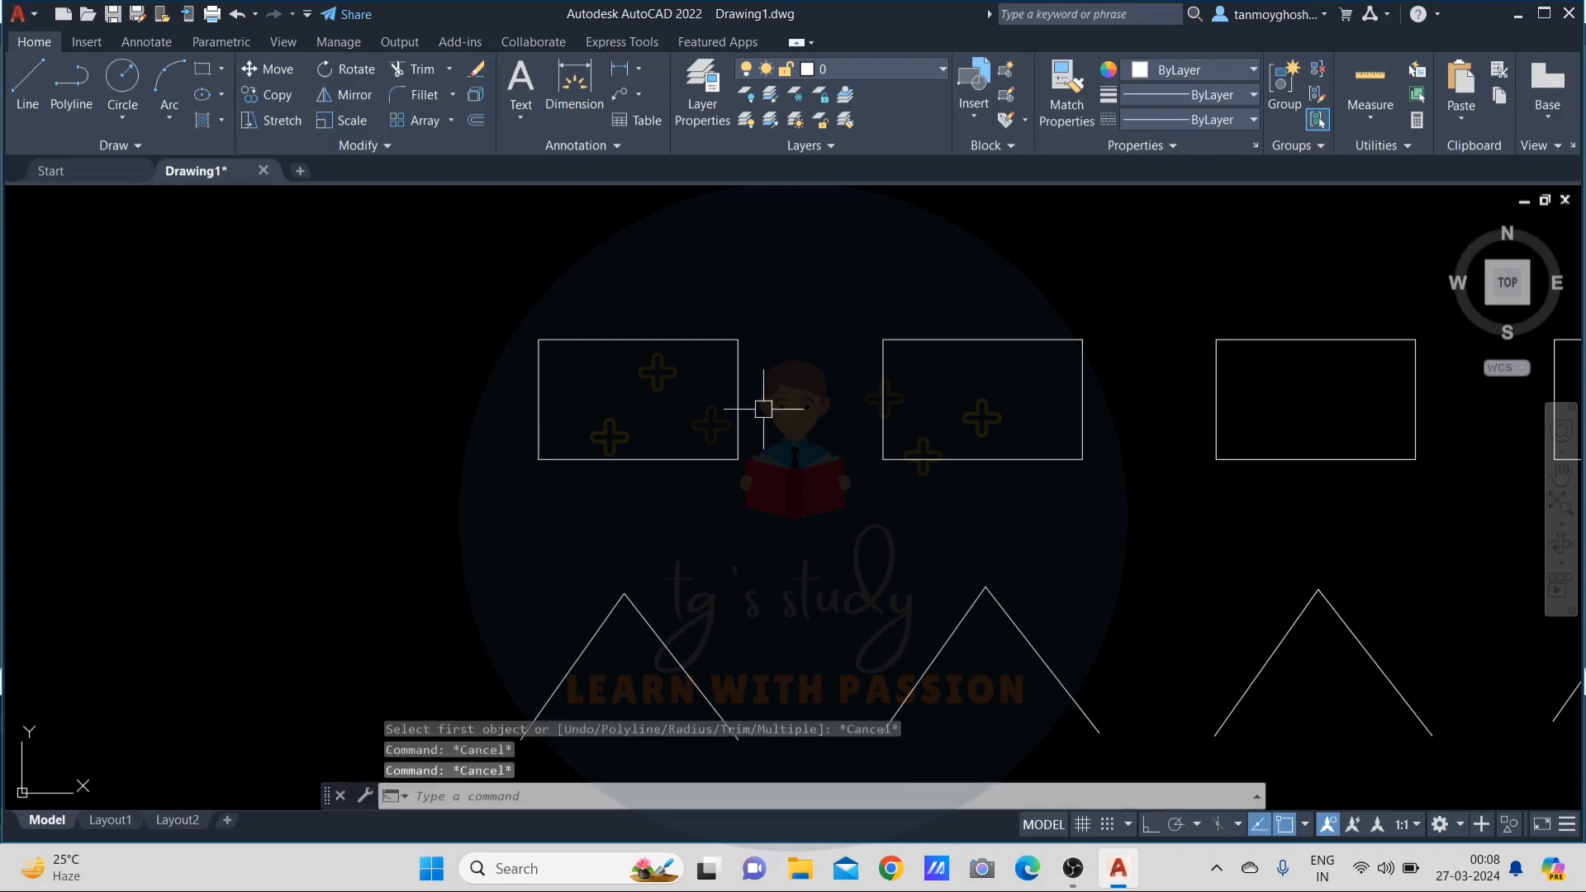
# - Fillet the upper-right corner of the first rectangle in the top row with a radius of 10
pyautogui.write('f')
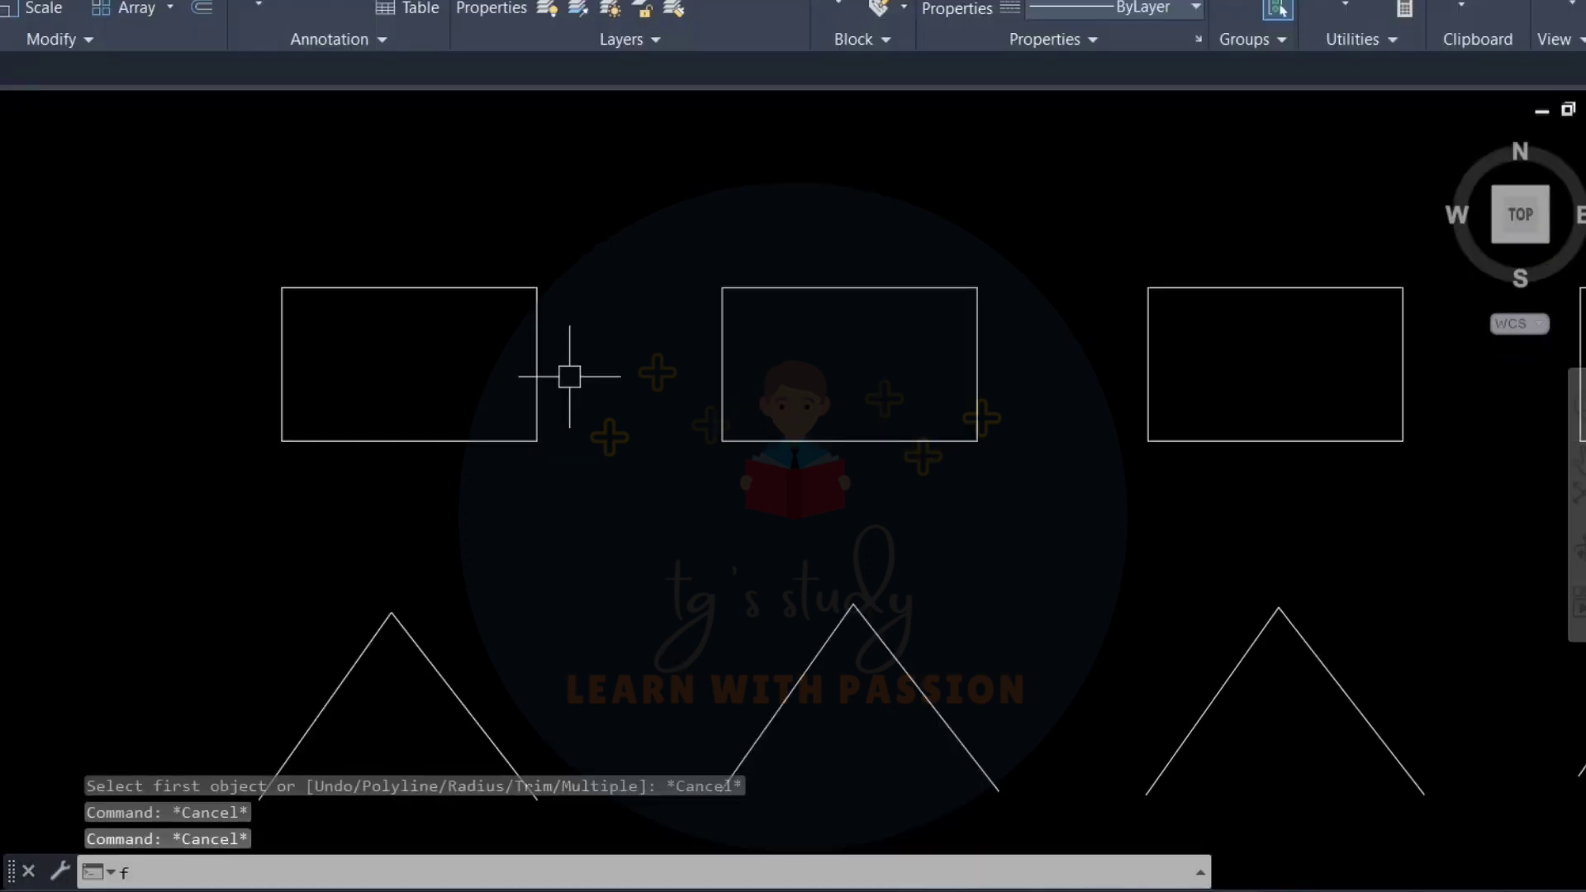
pyautogui.press('Return')
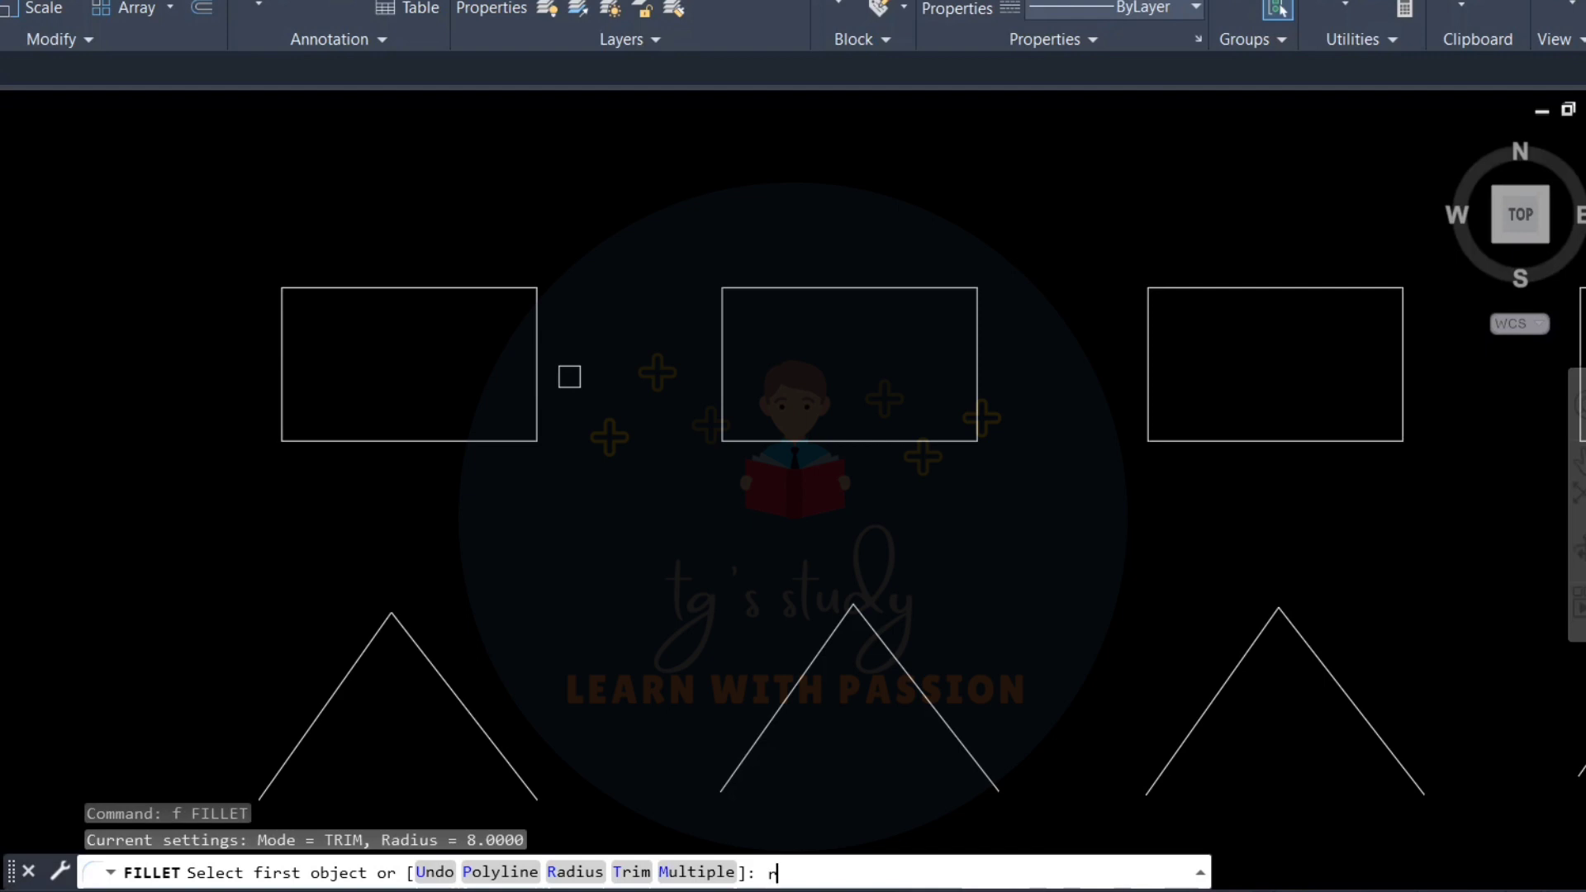
pyautogui.write('r')
pyautogui.press('Return')
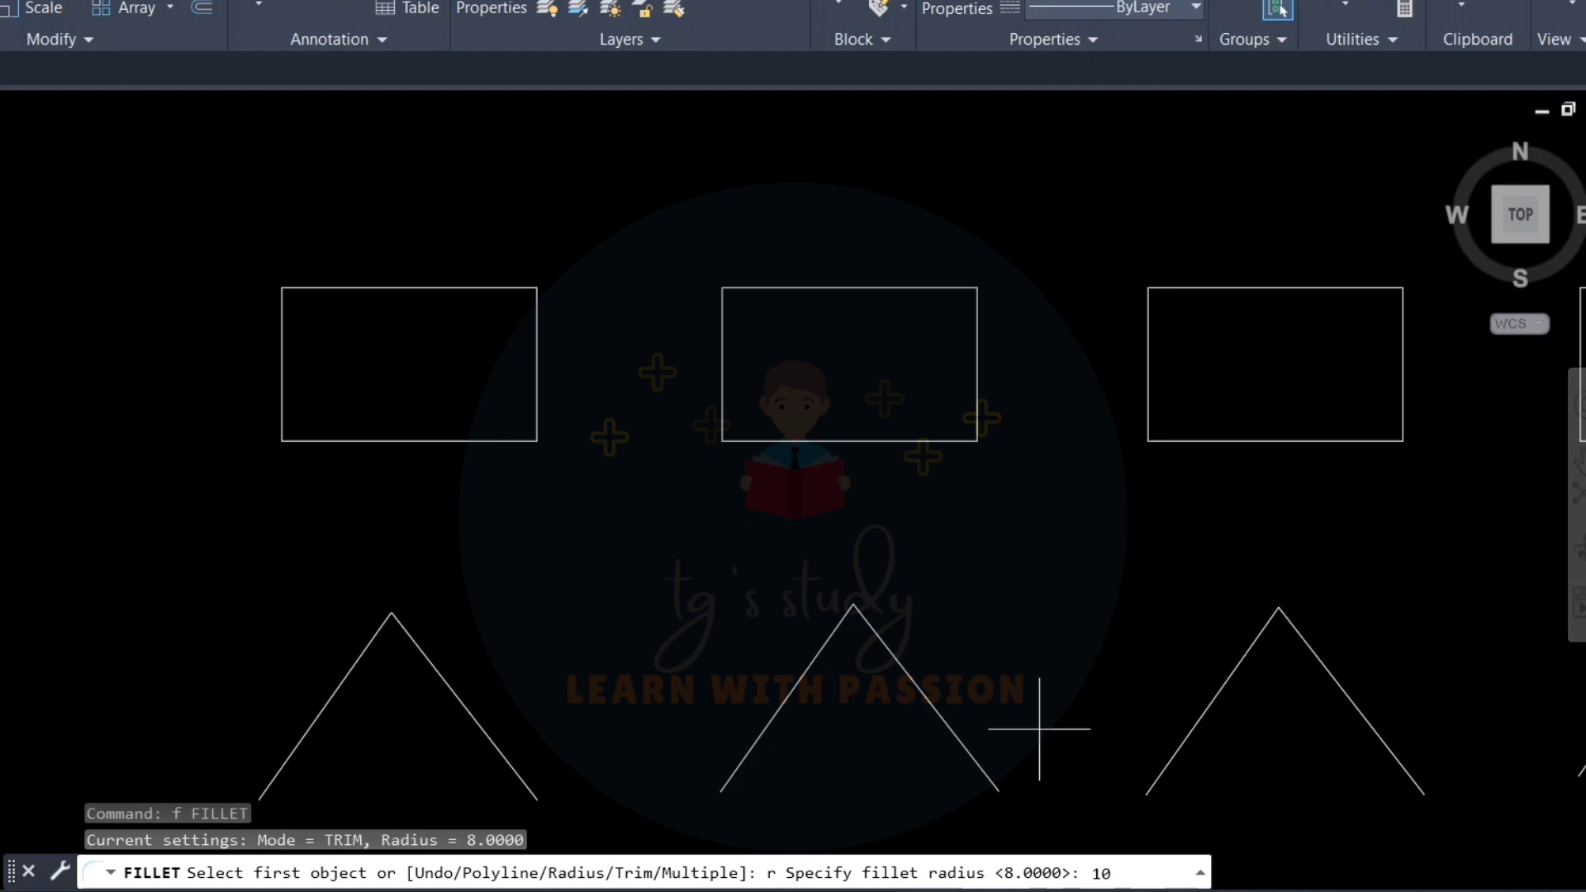
pyautogui.press('Return')
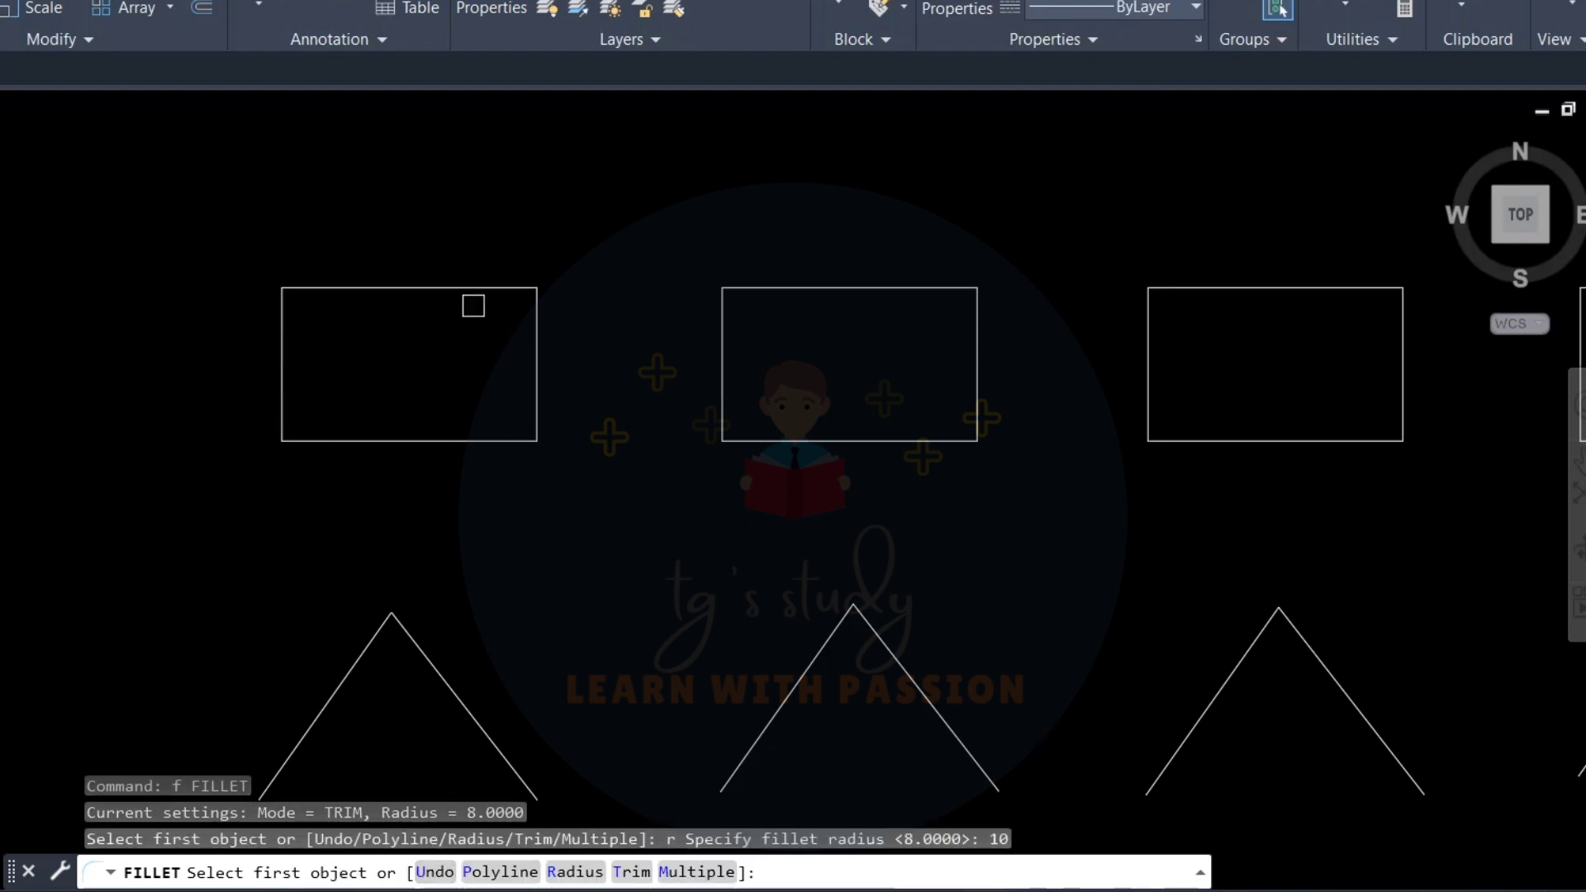
pyautogui.click(468, 289)
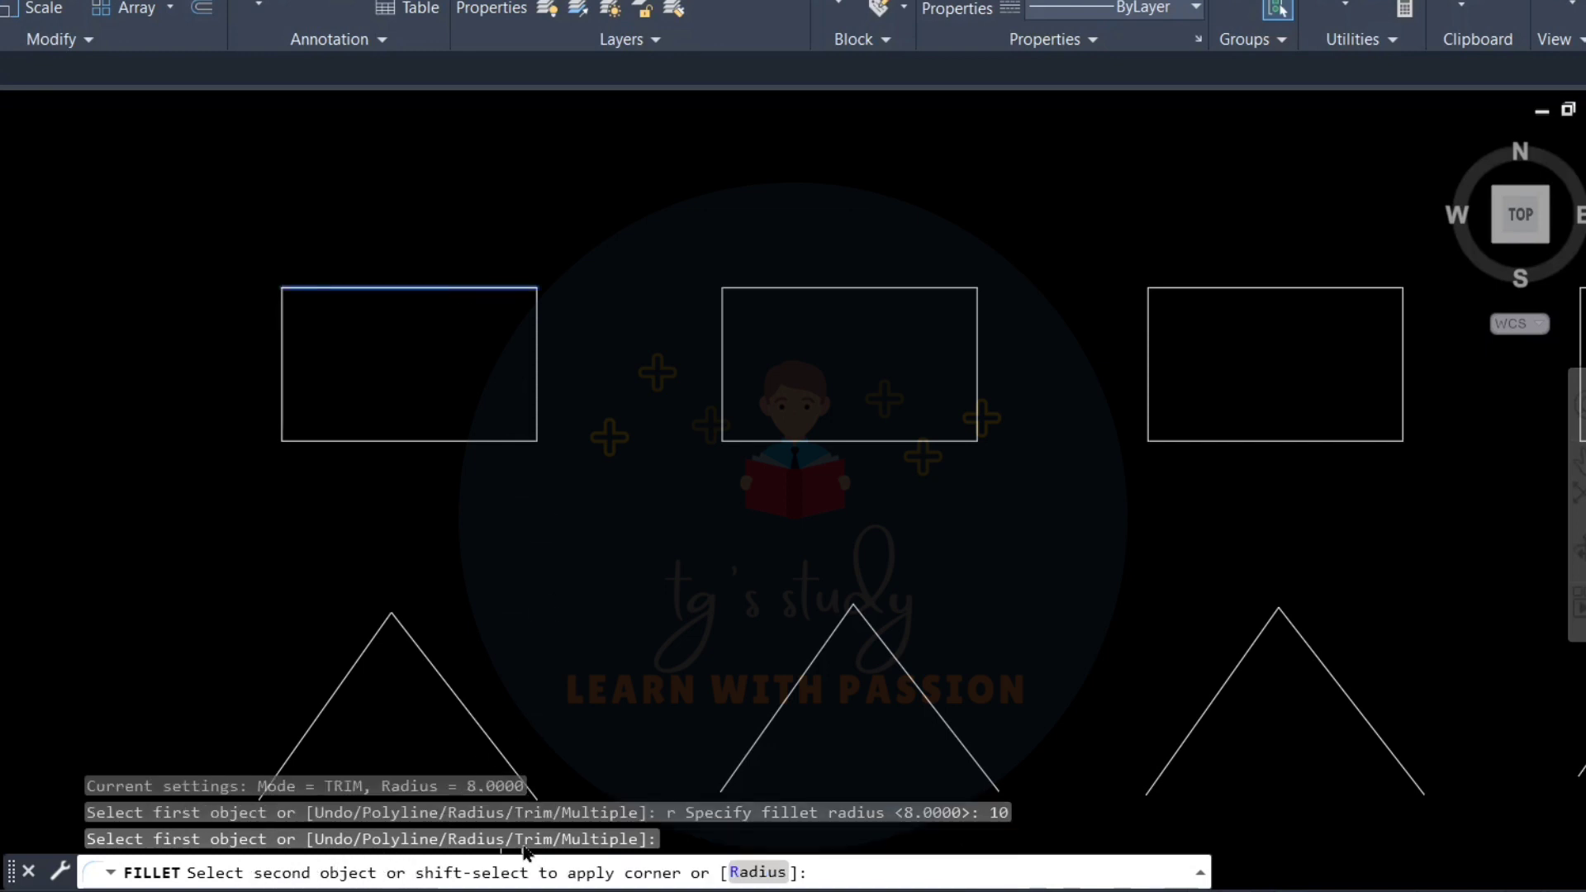
pyautogui.click(544, 356)
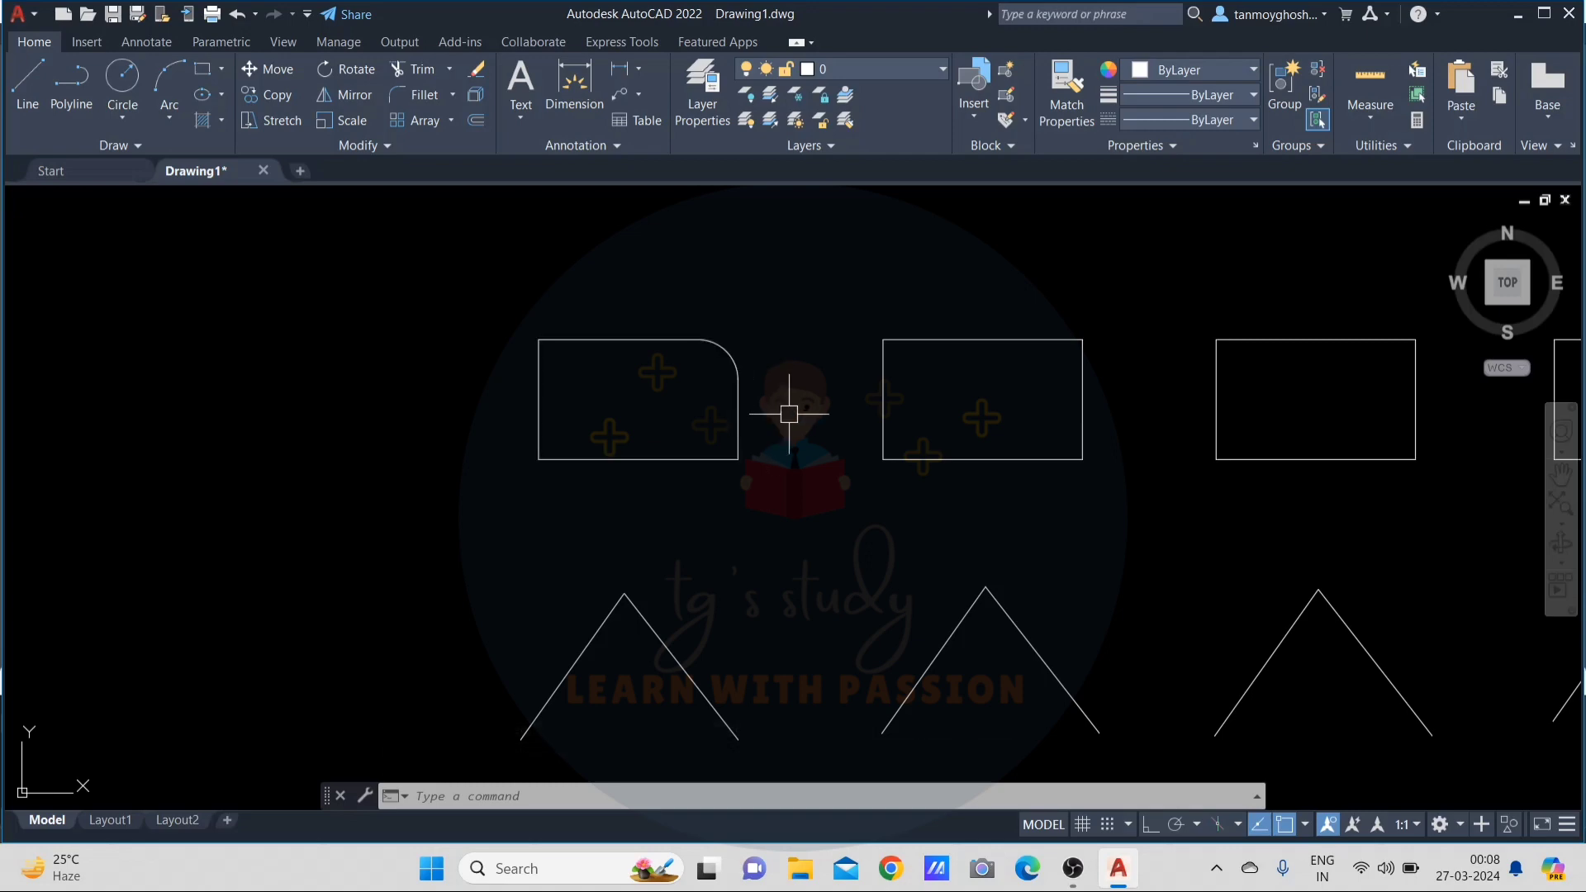
pyautogui.press('Escape')
pyautogui.press('Escape')
pyautogui.press('Escape')
# - Fillet the lower-right corner of the first rectangle, accepting the radius of 10
pyautogui.write('f')
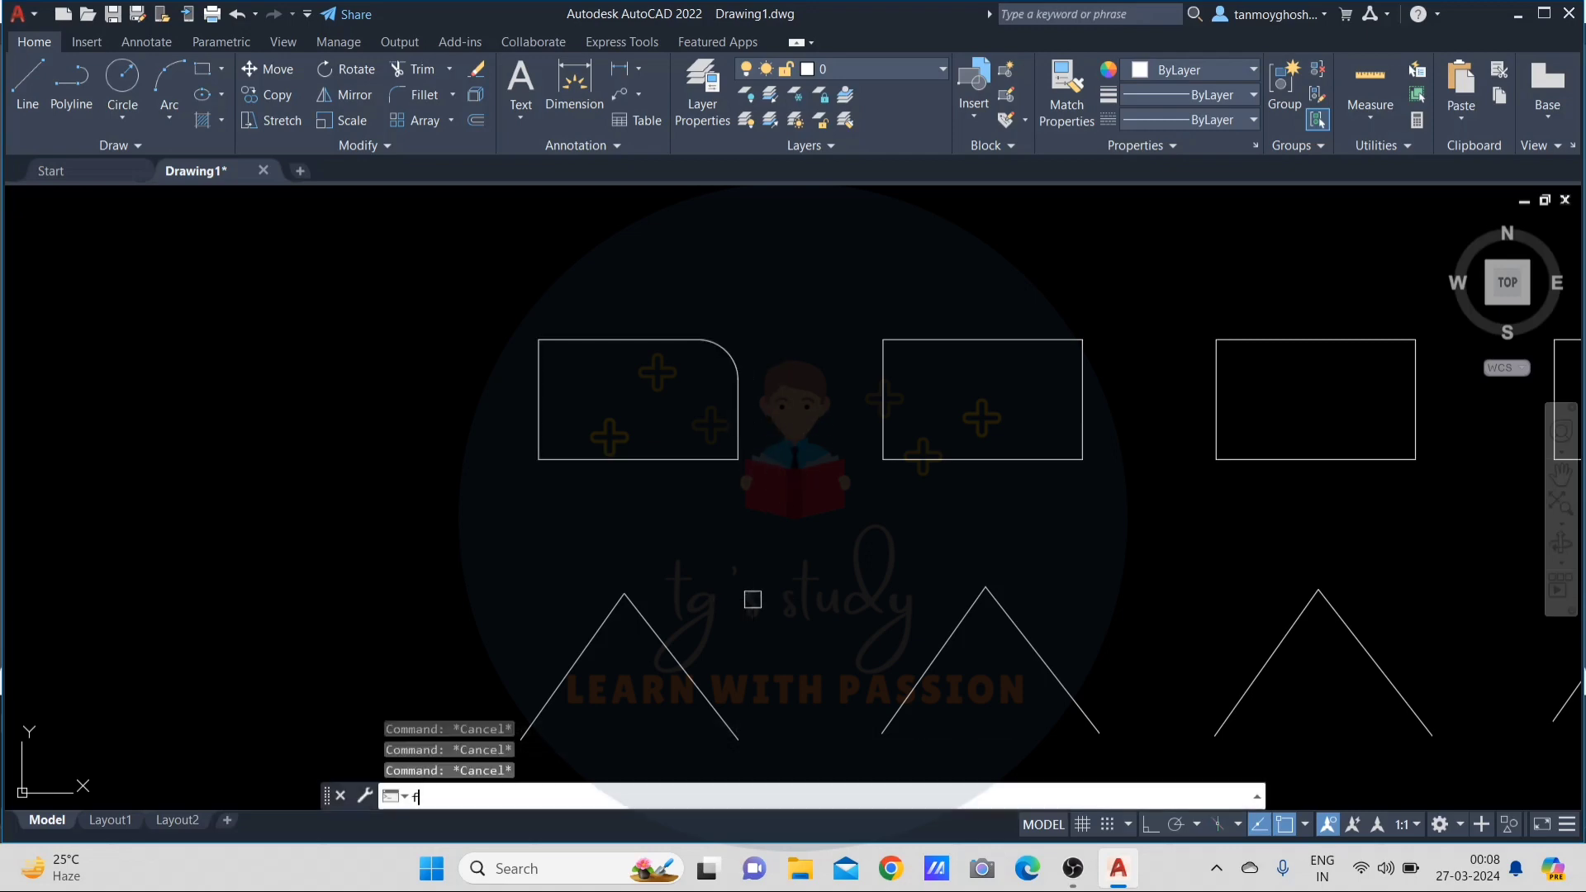
pyautogui.press('Return')
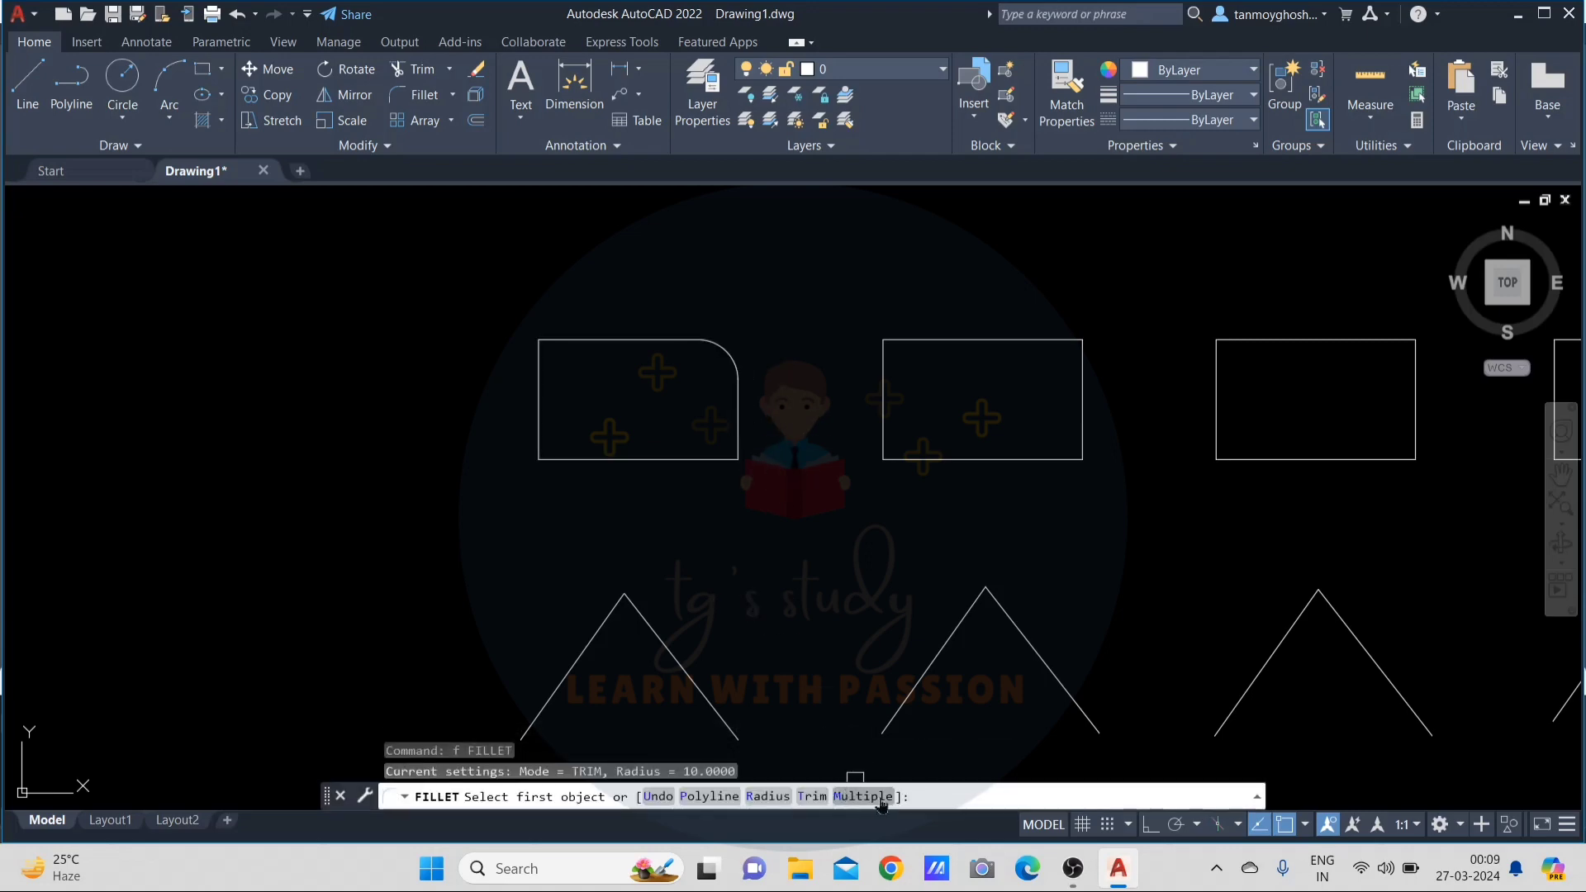
pyautogui.write('m')
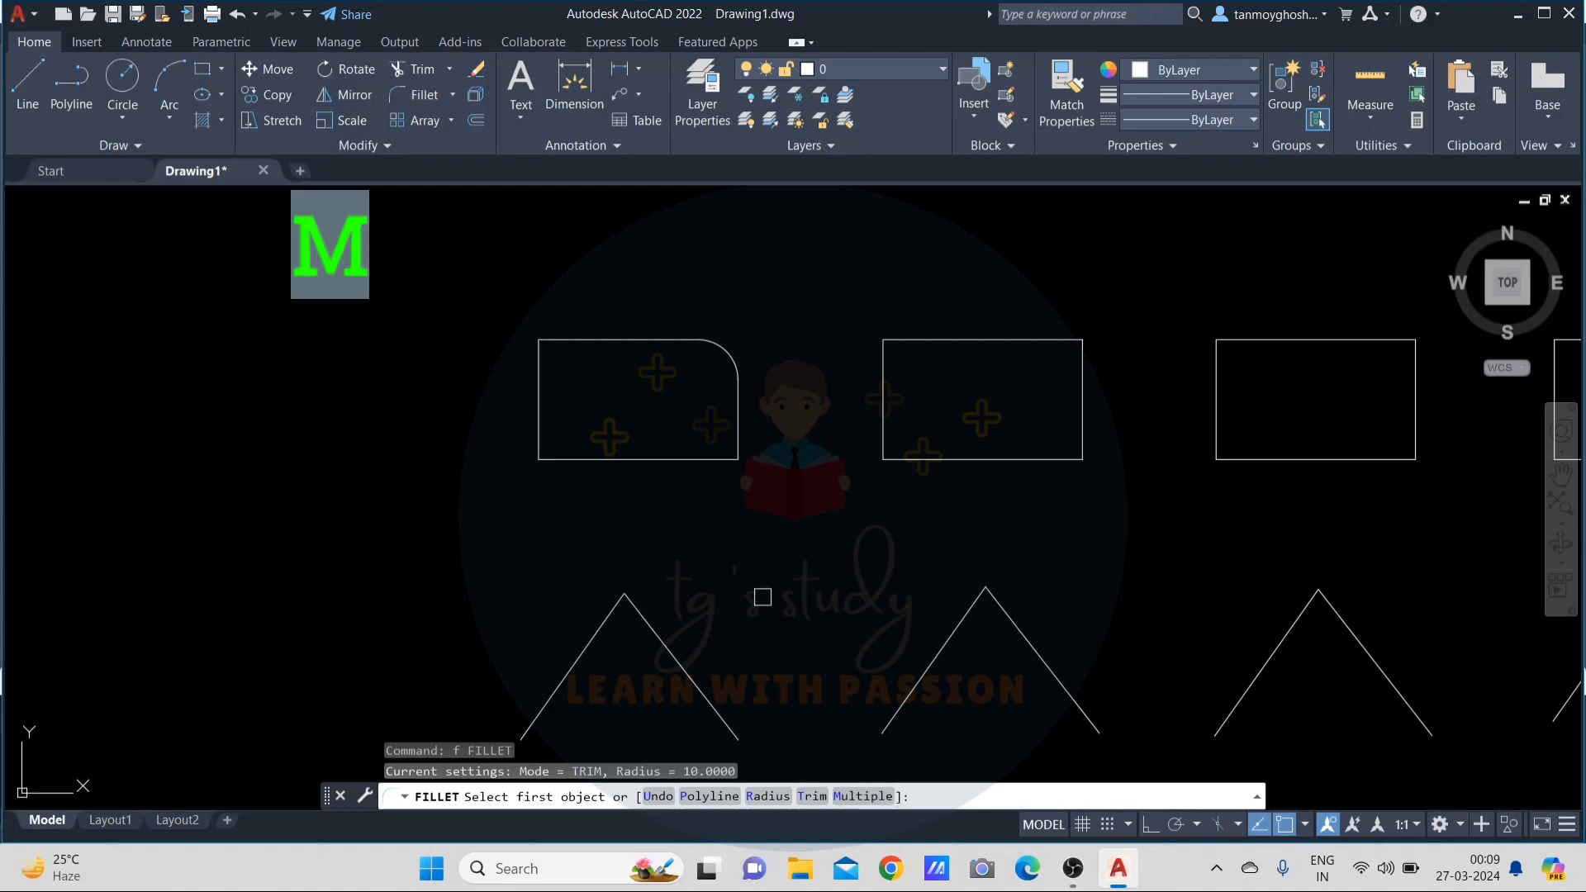
pyautogui.write('ul')
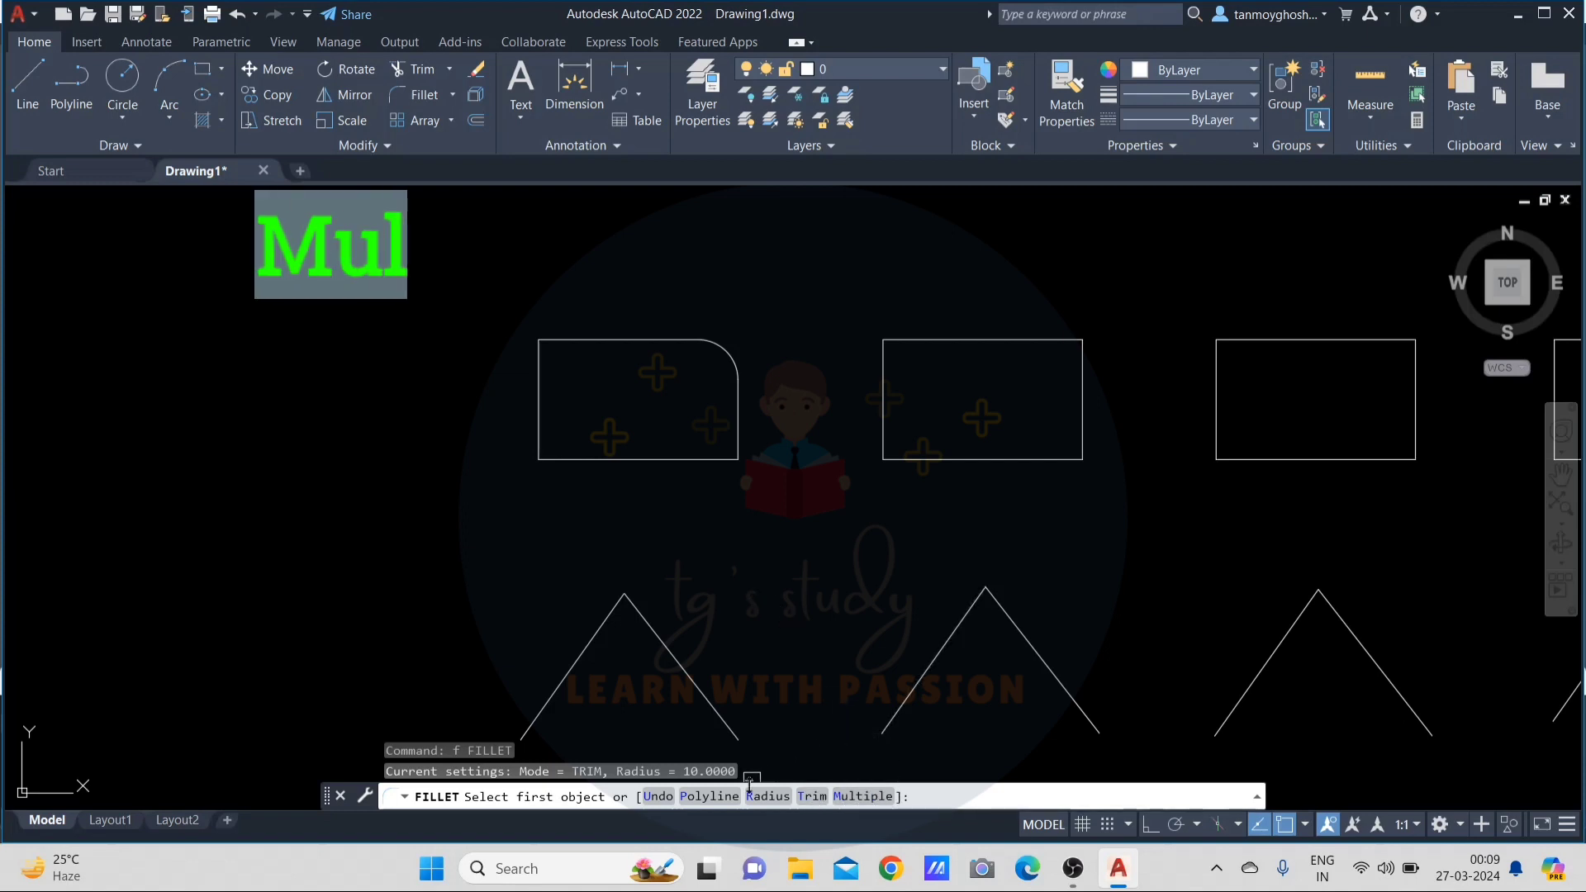
pyautogui.write('ti')
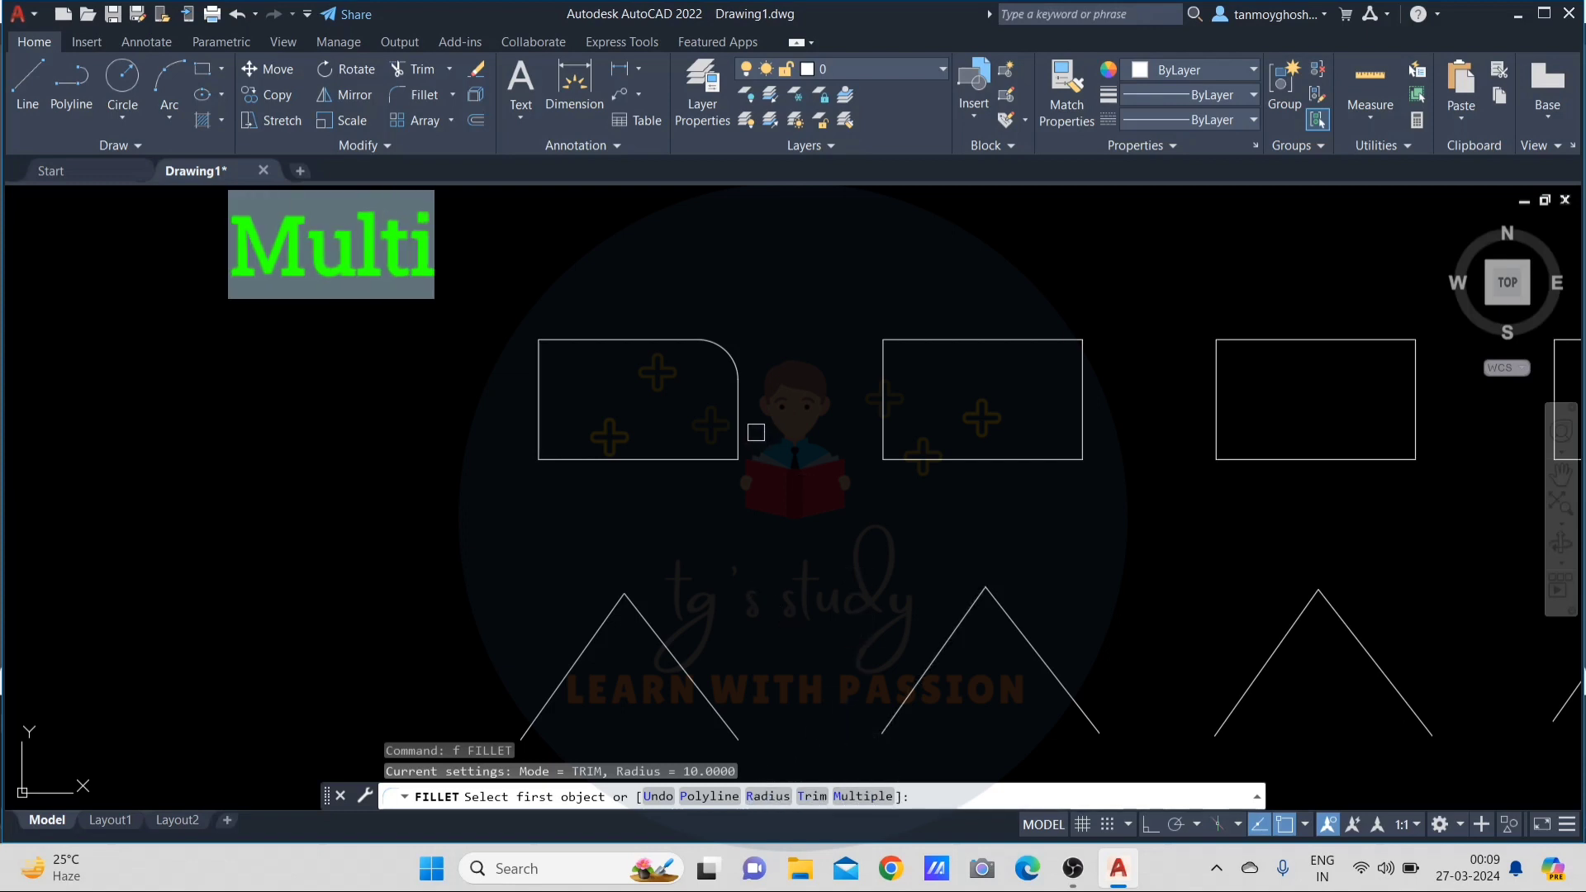
pyautogui.write('pl')
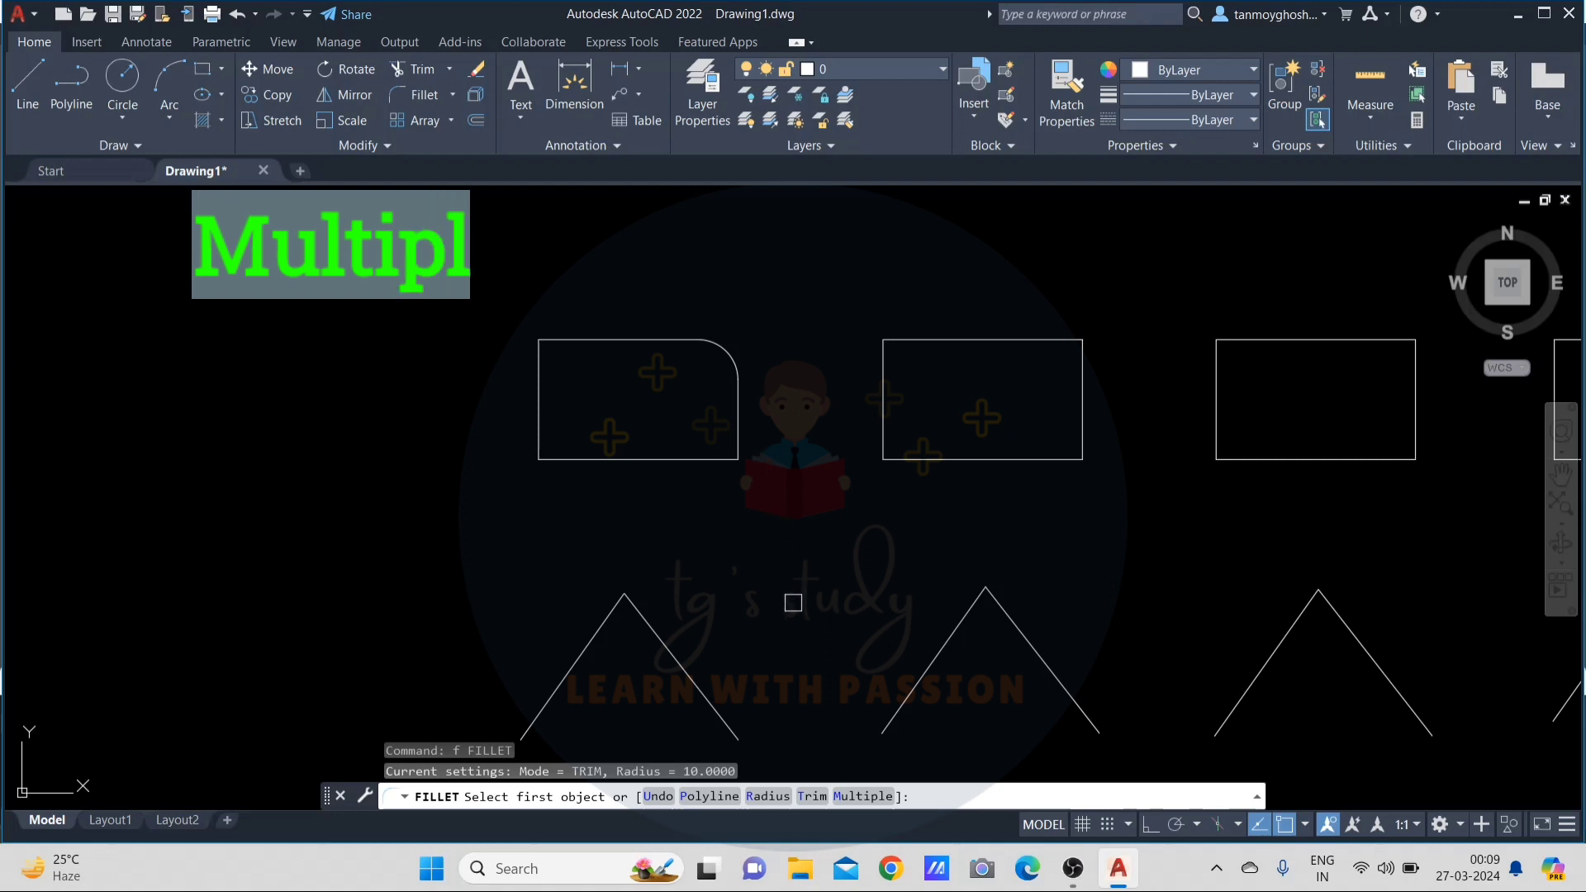
pyautogui.write('e')
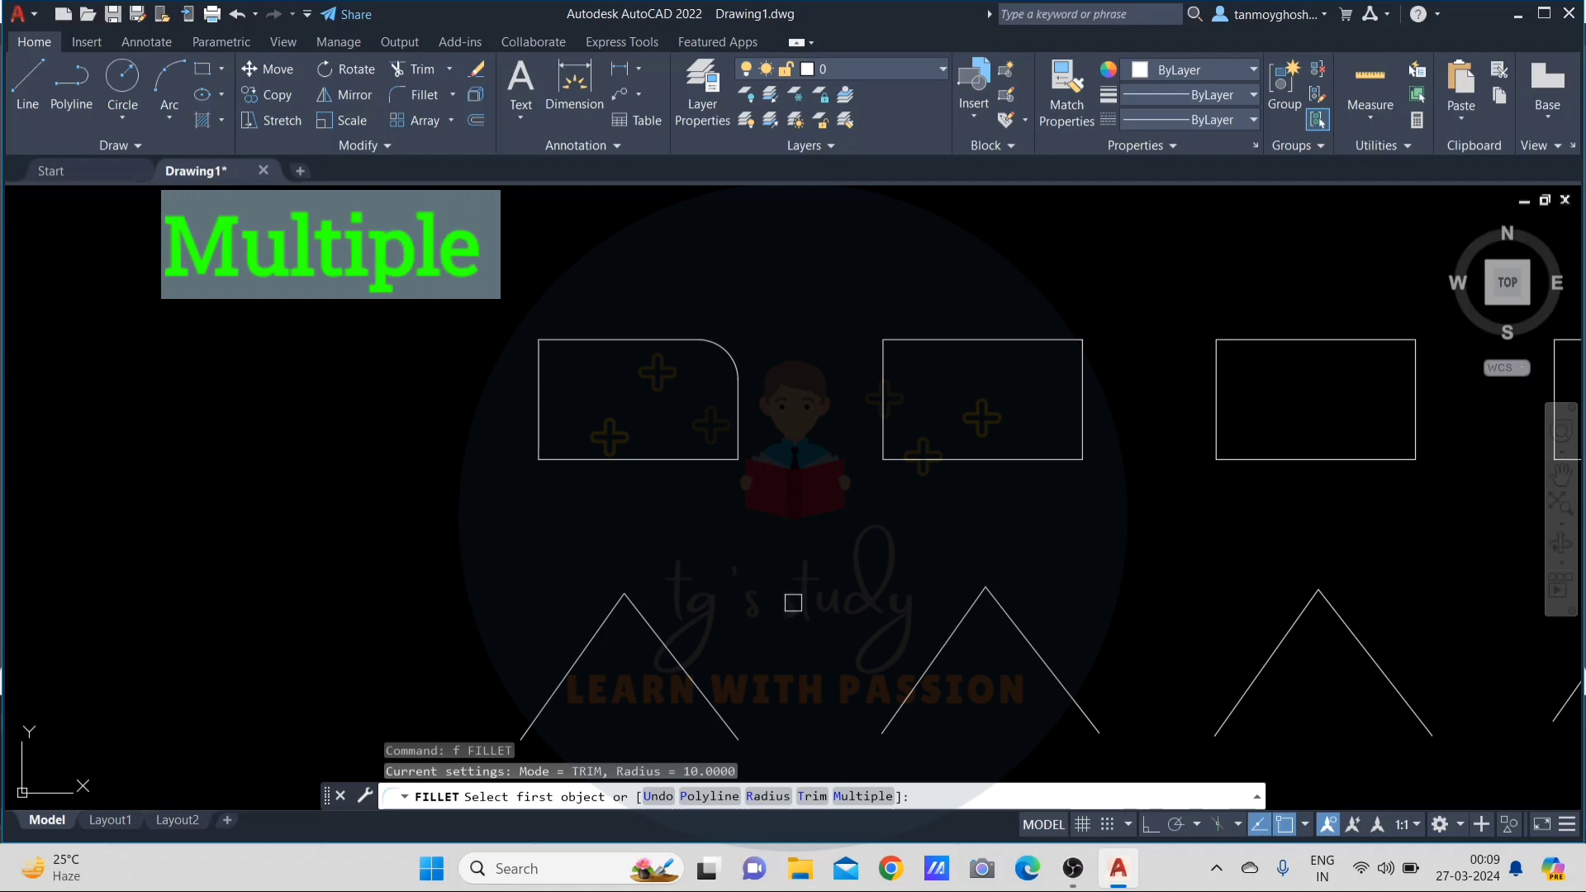
pyautogui.press('Return')
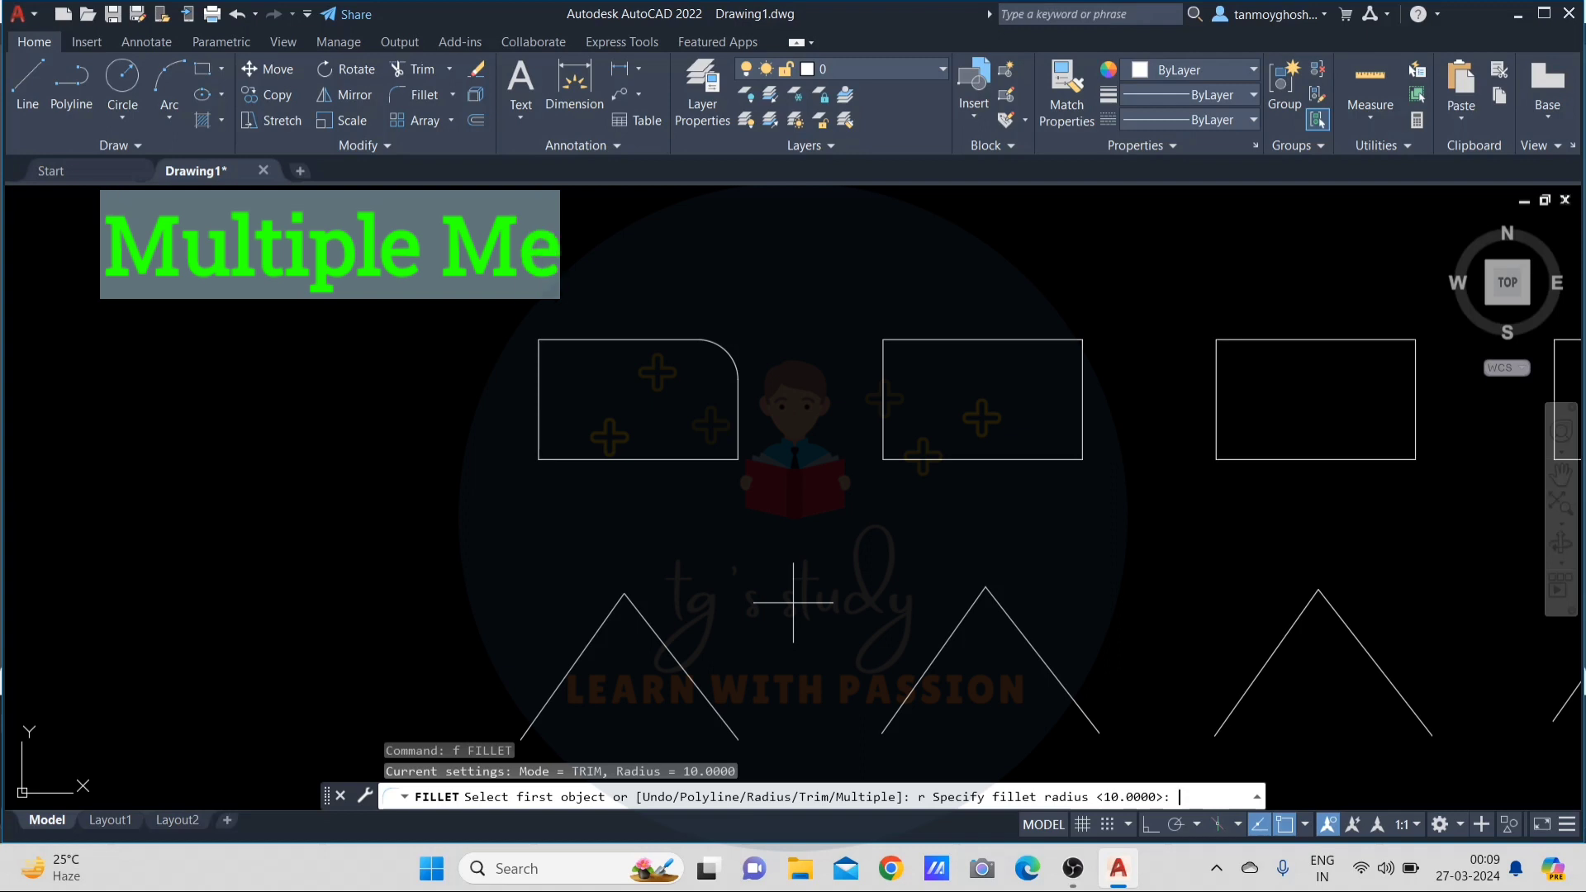
pyautogui.press('Return')
pyautogui.click(742, 427)
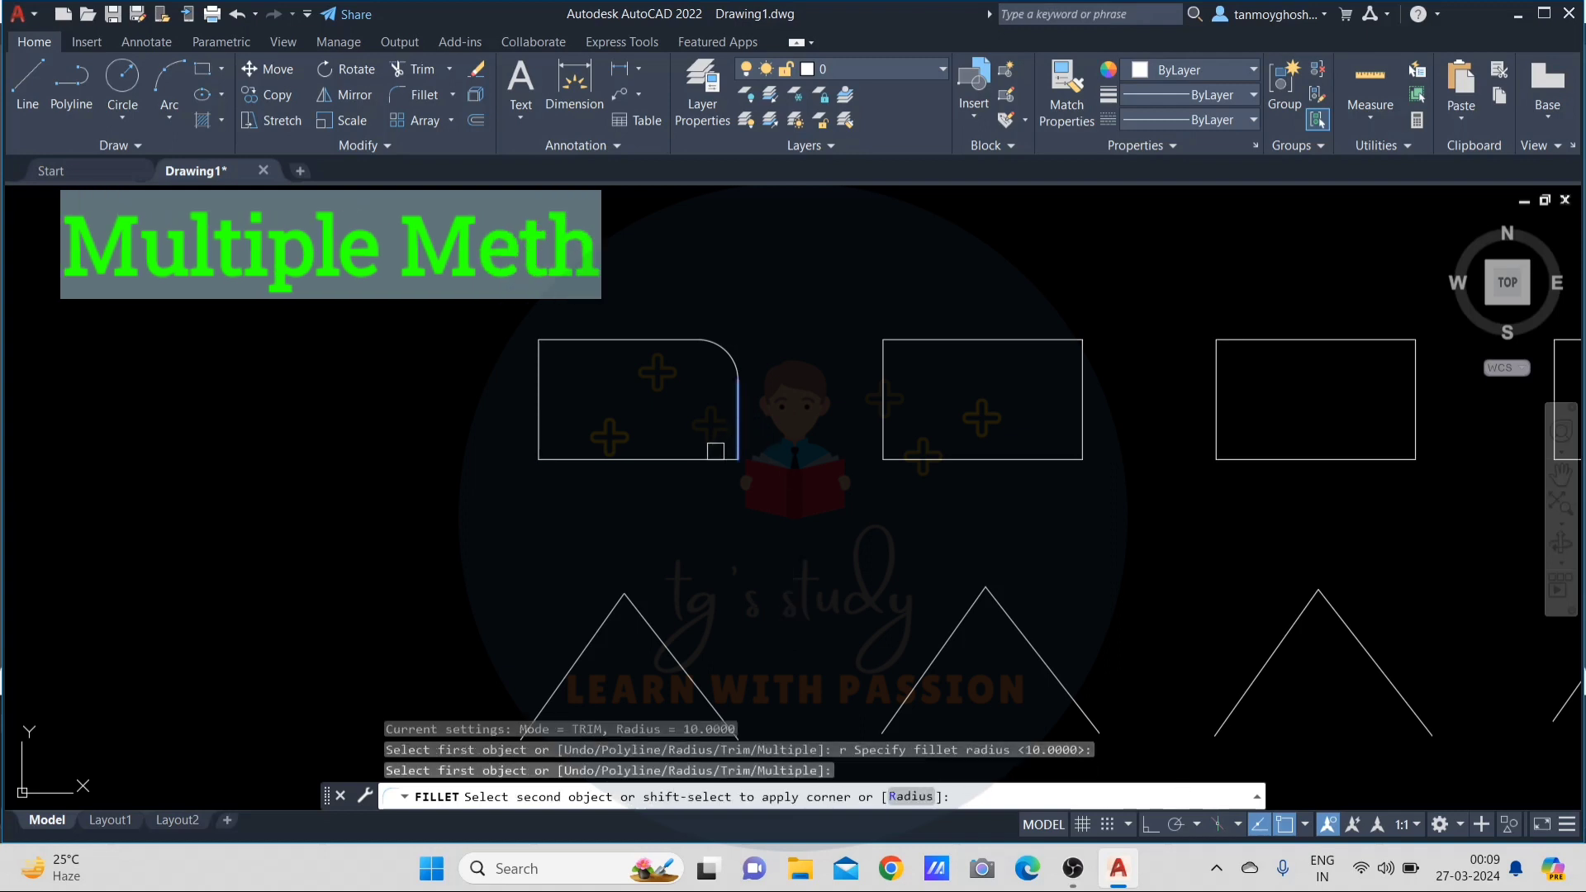
pyautogui.click(698, 459)
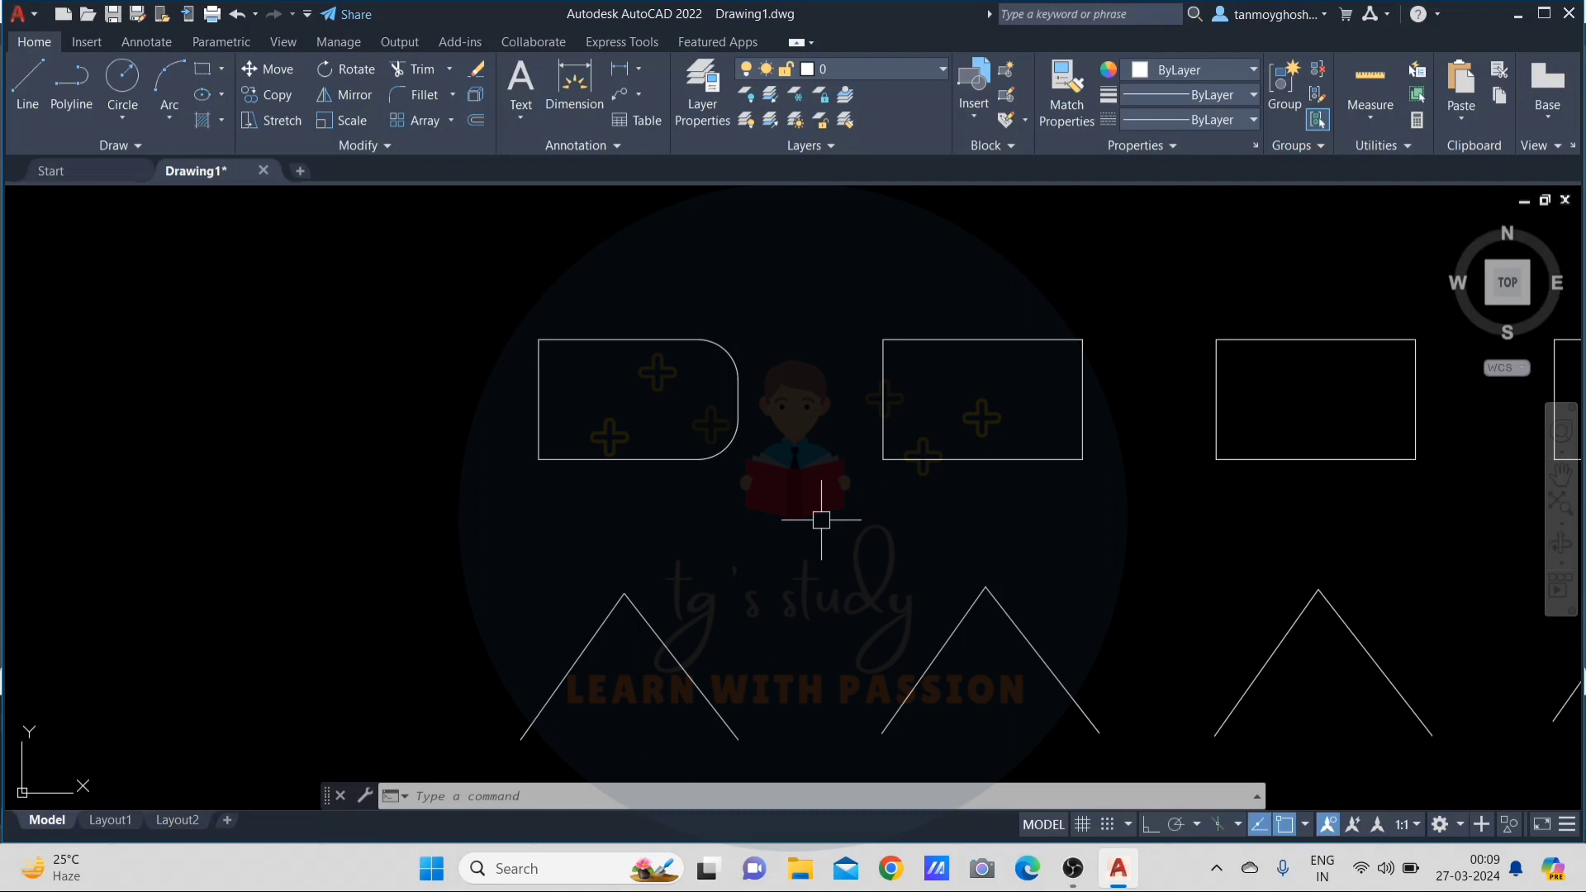
# - Start Fillet with the Multiple option and radius 10, and round both left corners of the first rectangle
pyautogui.press('Return')
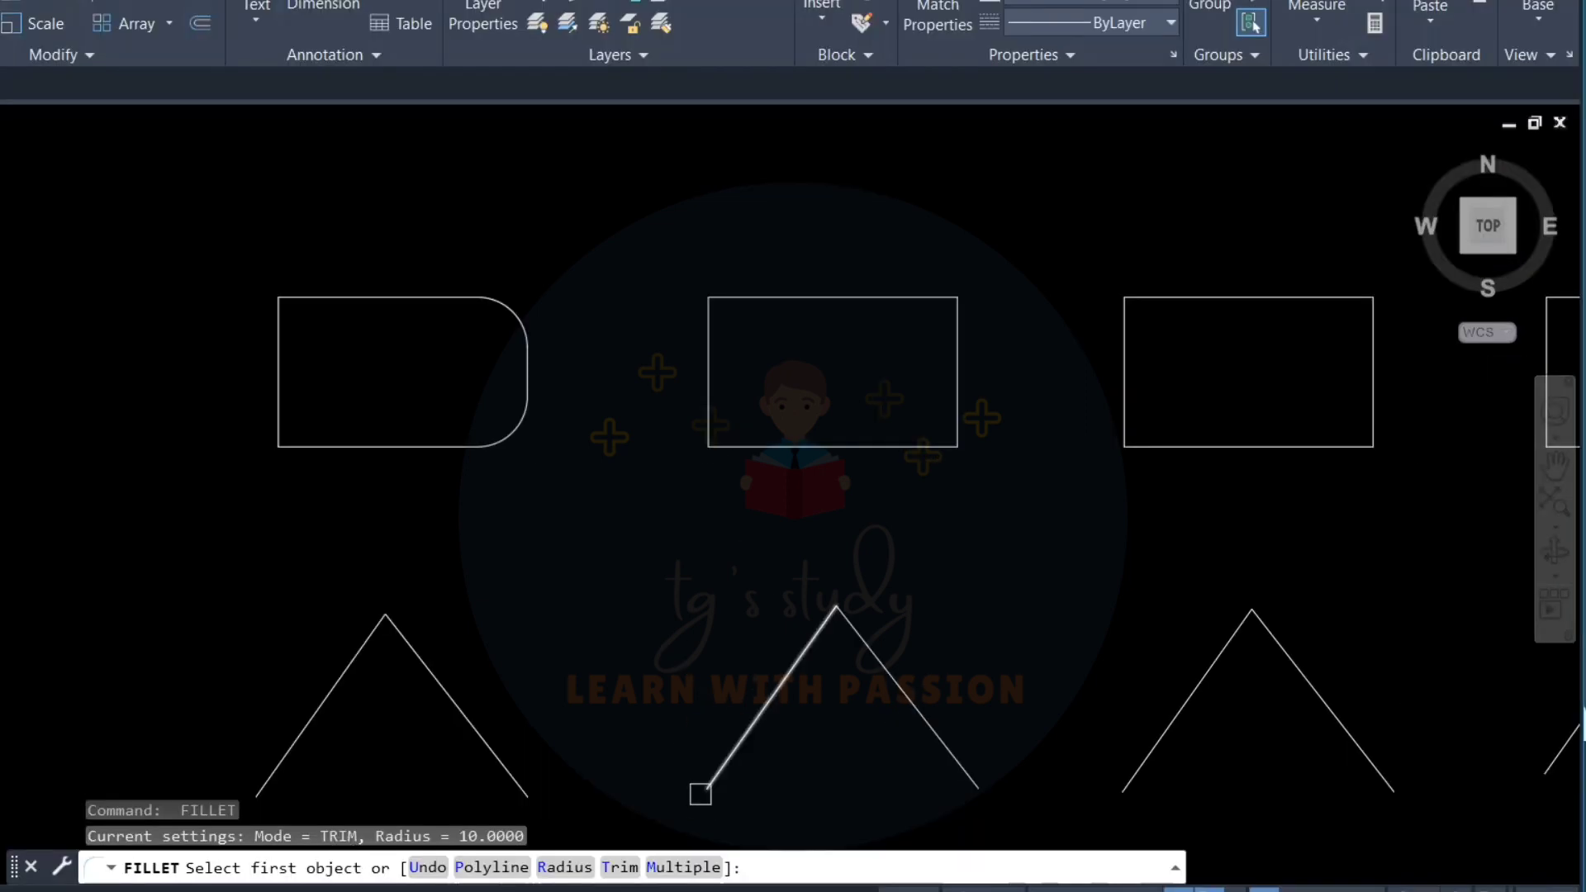
pyautogui.write('m')
pyautogui.press('Return')
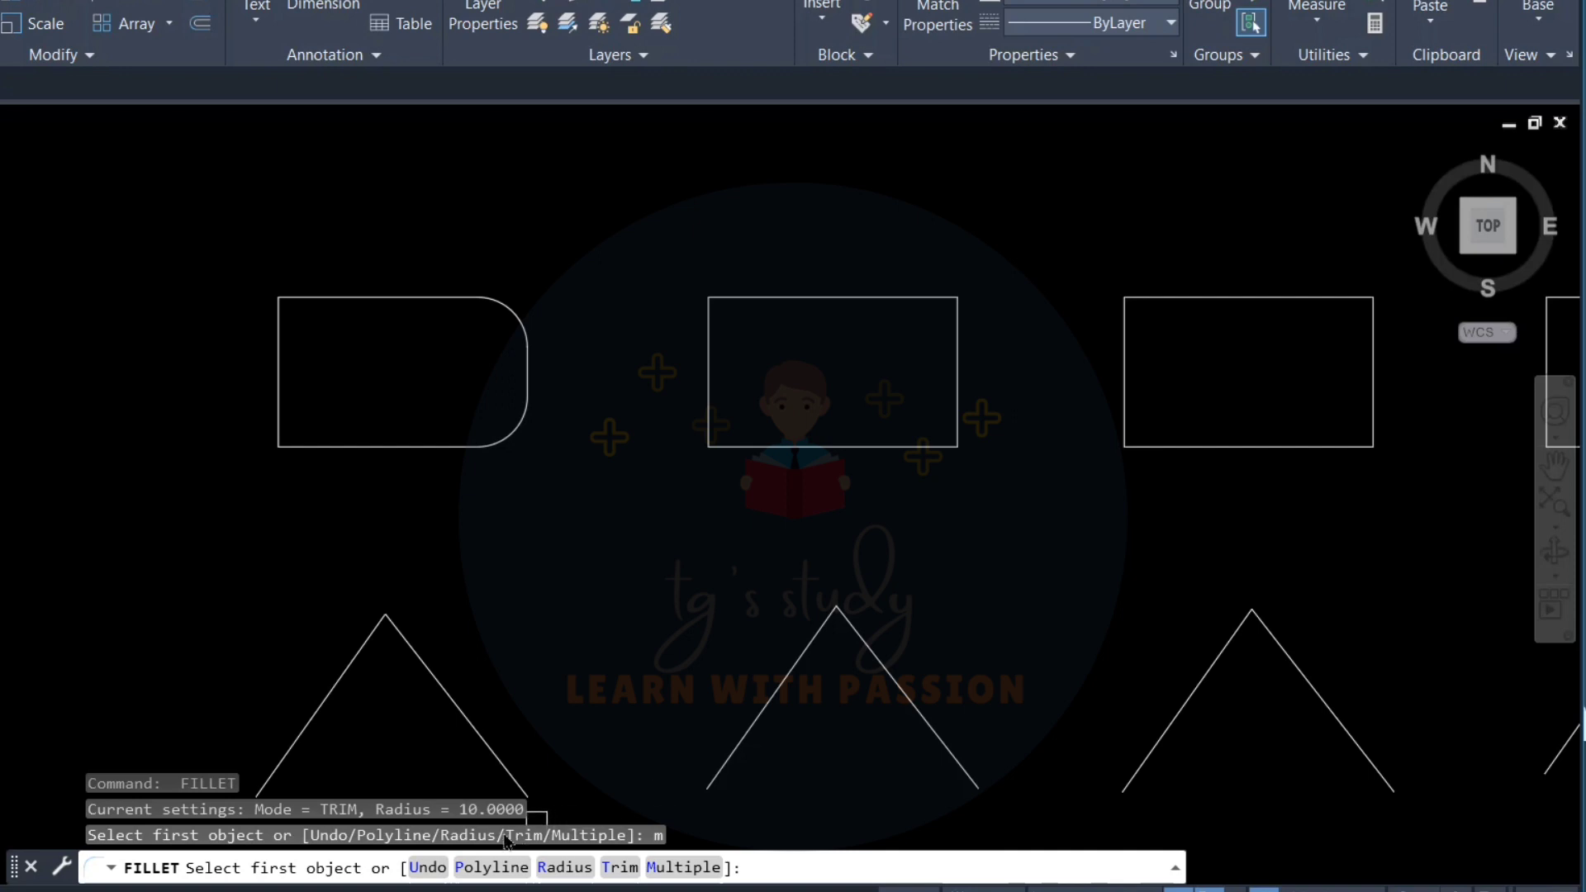
pyautogui.write('r')
pyautogui.press('Return')
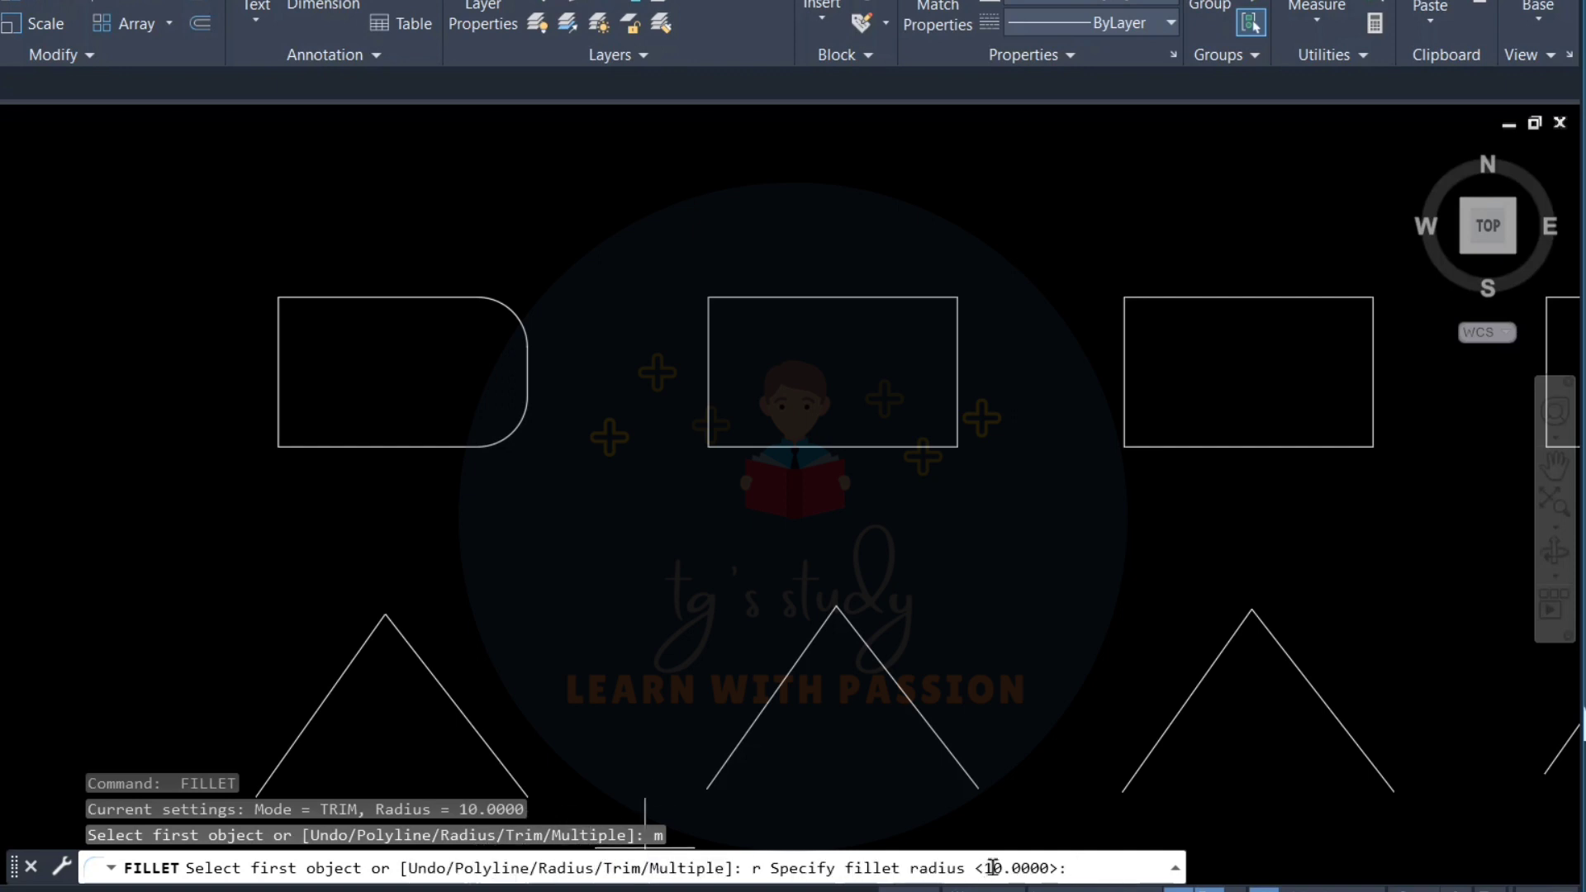
pyautogui.press('Return')
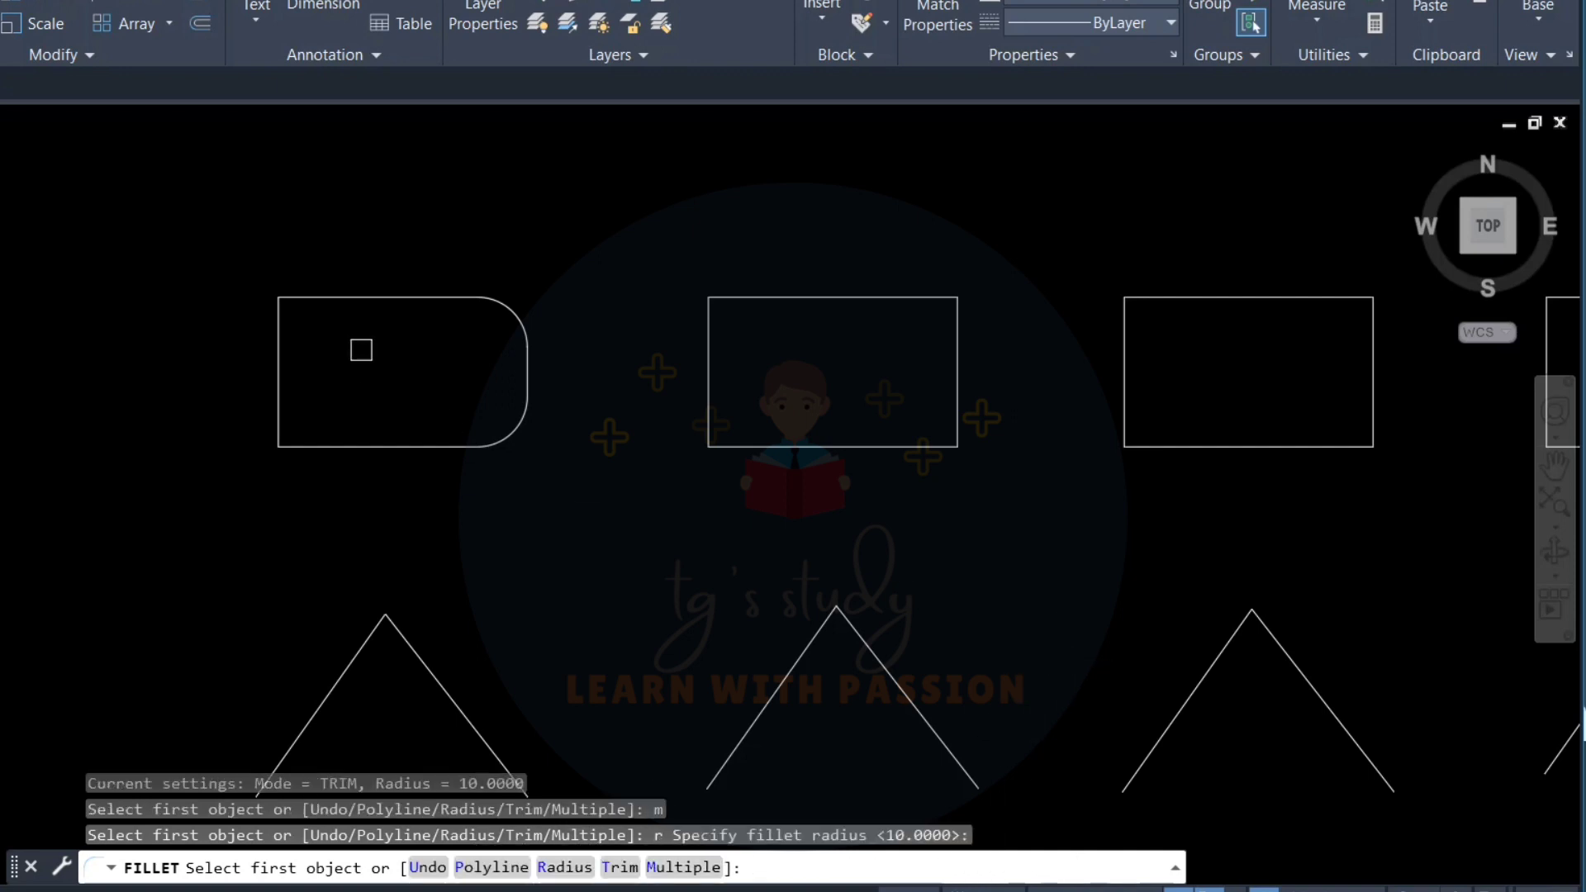
pyautogui.click(350, 297)
pyautogui.click(286, 350)
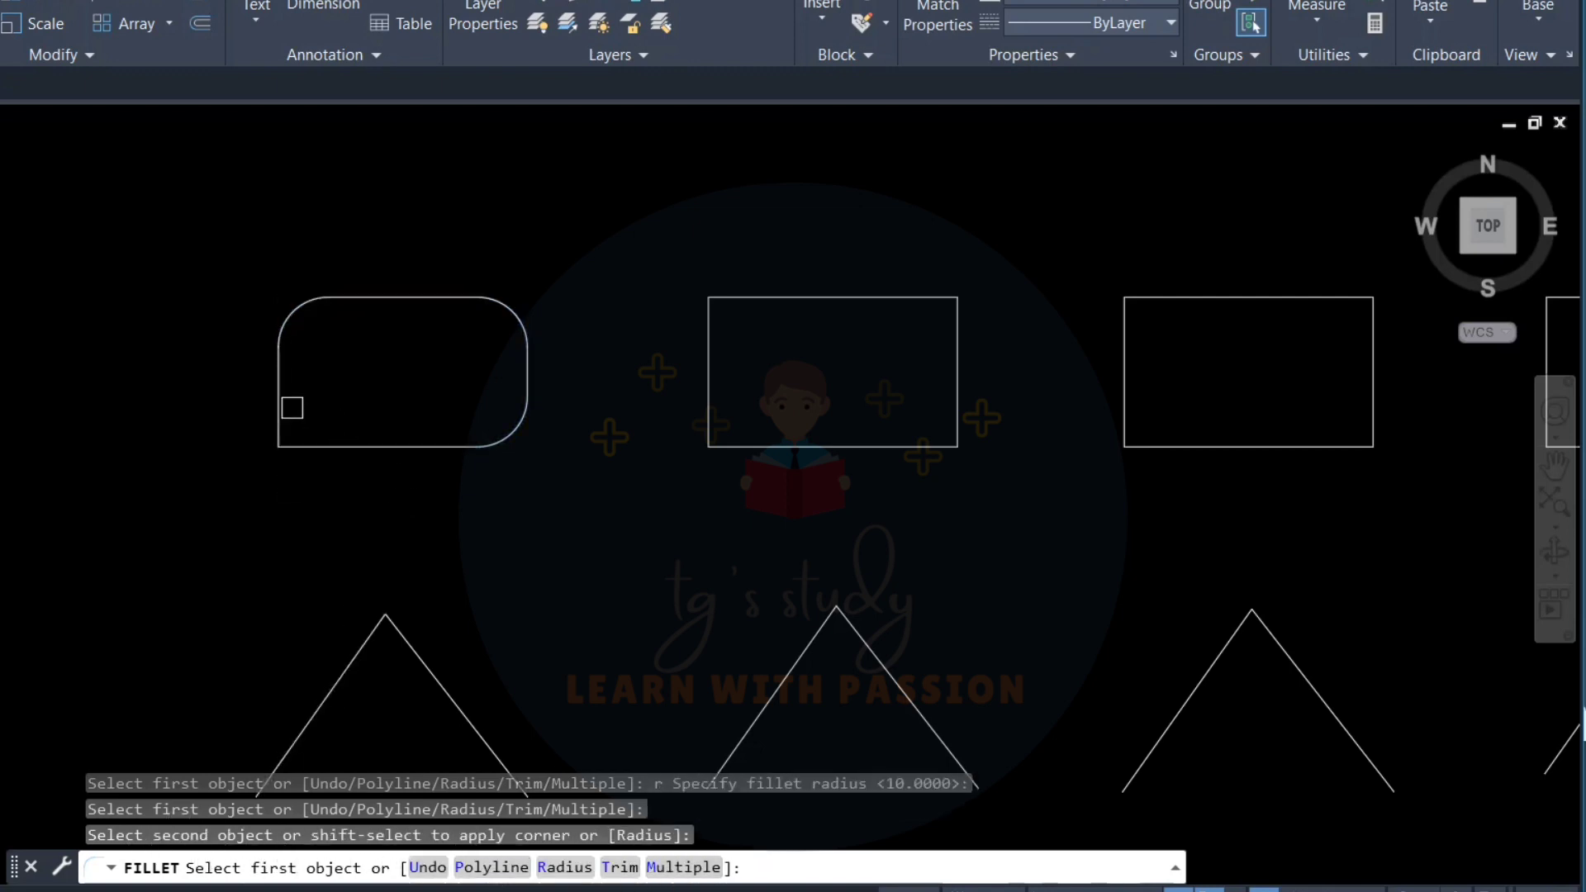
pyautogui.click(278, 405)
pyautogui.click(333, 444)
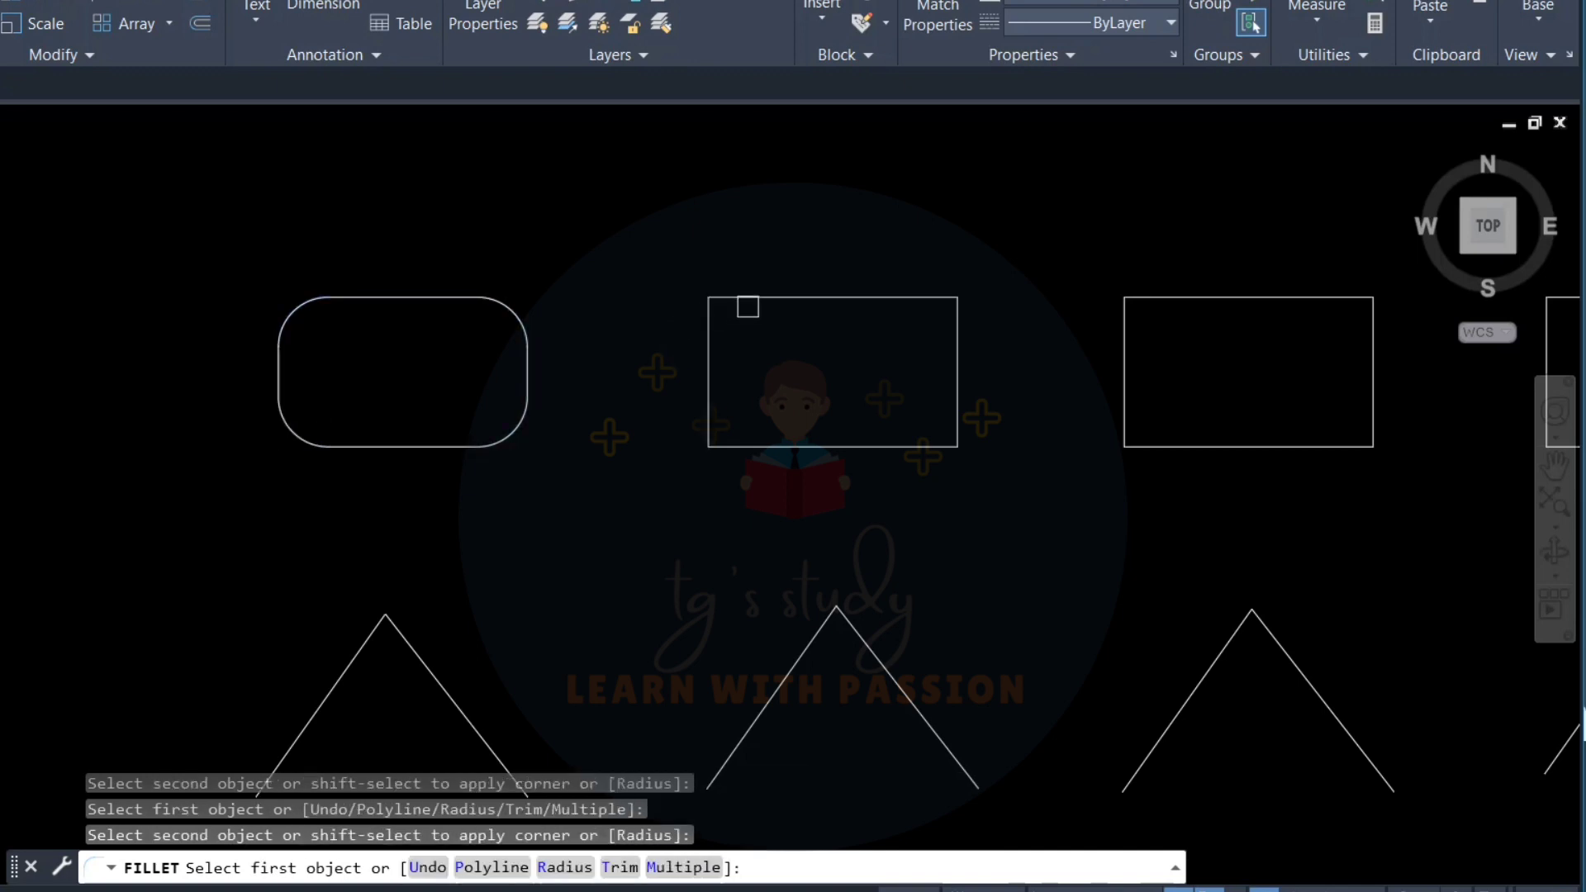
# - Fillet all four corners of the second rectangle with radius 10 and end the command
pyautogui.click(745, 299)
pyautogui.click(708, 347)
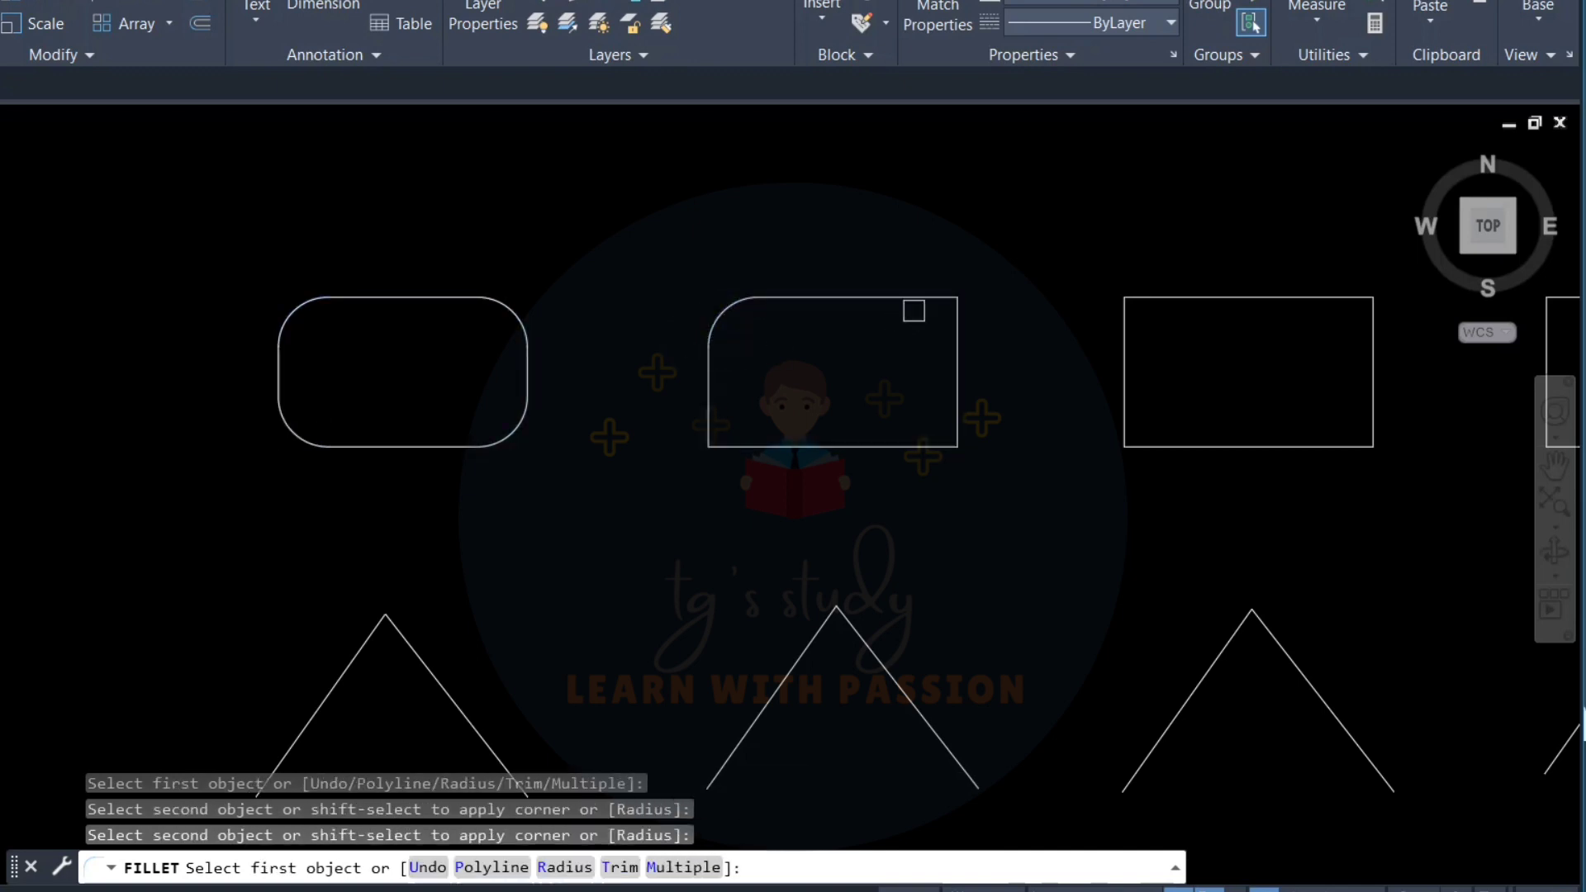
pyautogui.click(915, 302)
pyautogui.click(956, 355)
pyautogui.click(956, 411)
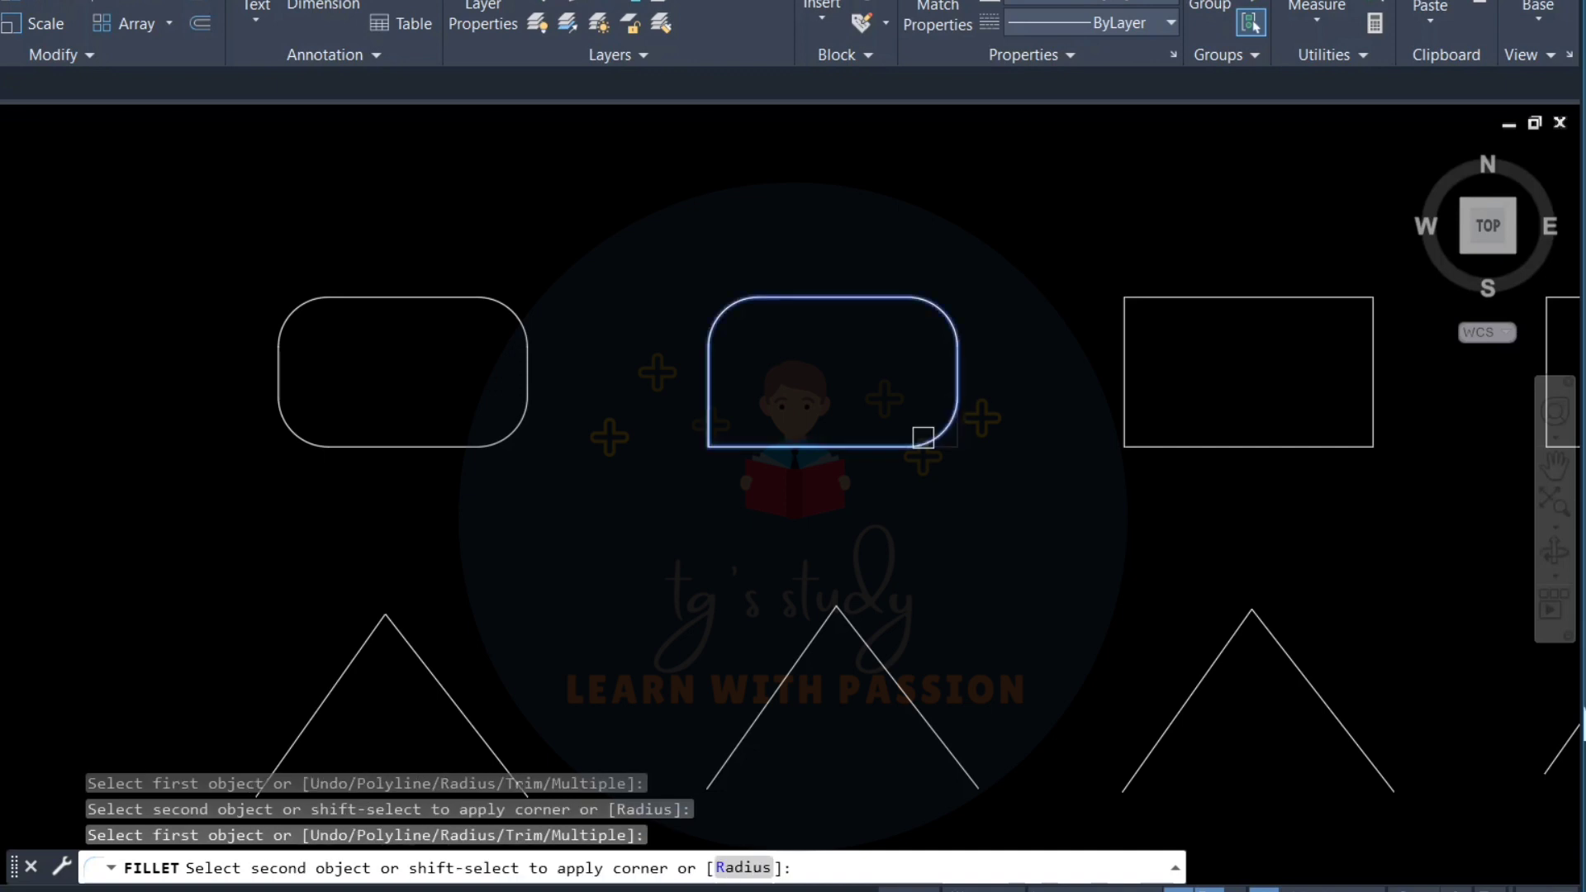
pyautogui.click(913, 447)
pyautogui.click(710, 404)
pyautogui.click(754, 446)
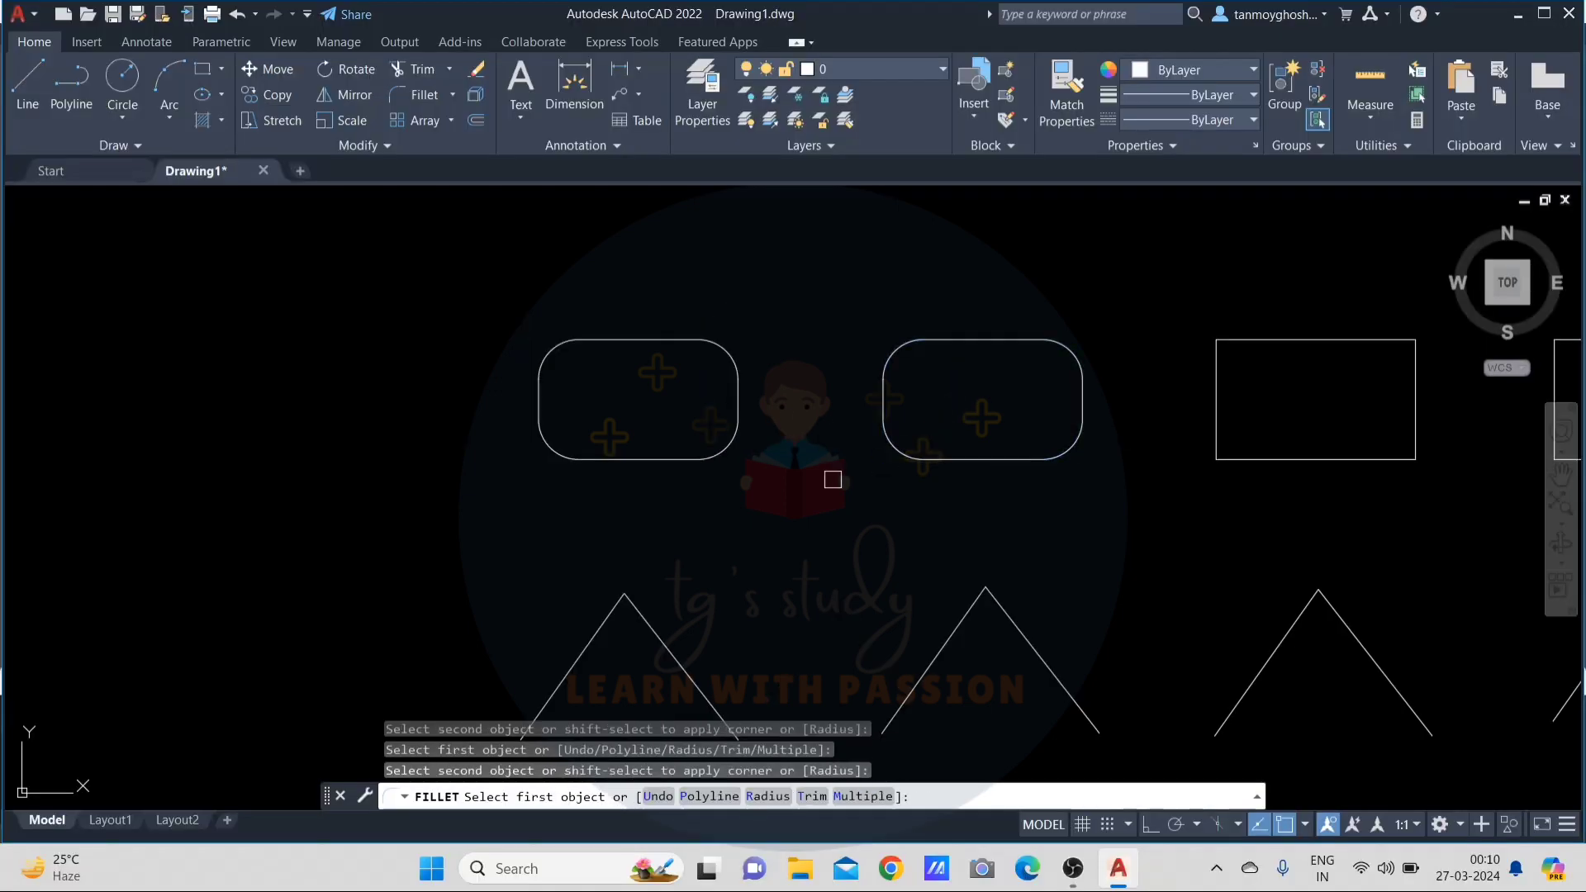
pyautogui.moveTo(850, 471); pyautogui.dragTo(679, 460, button='middle')
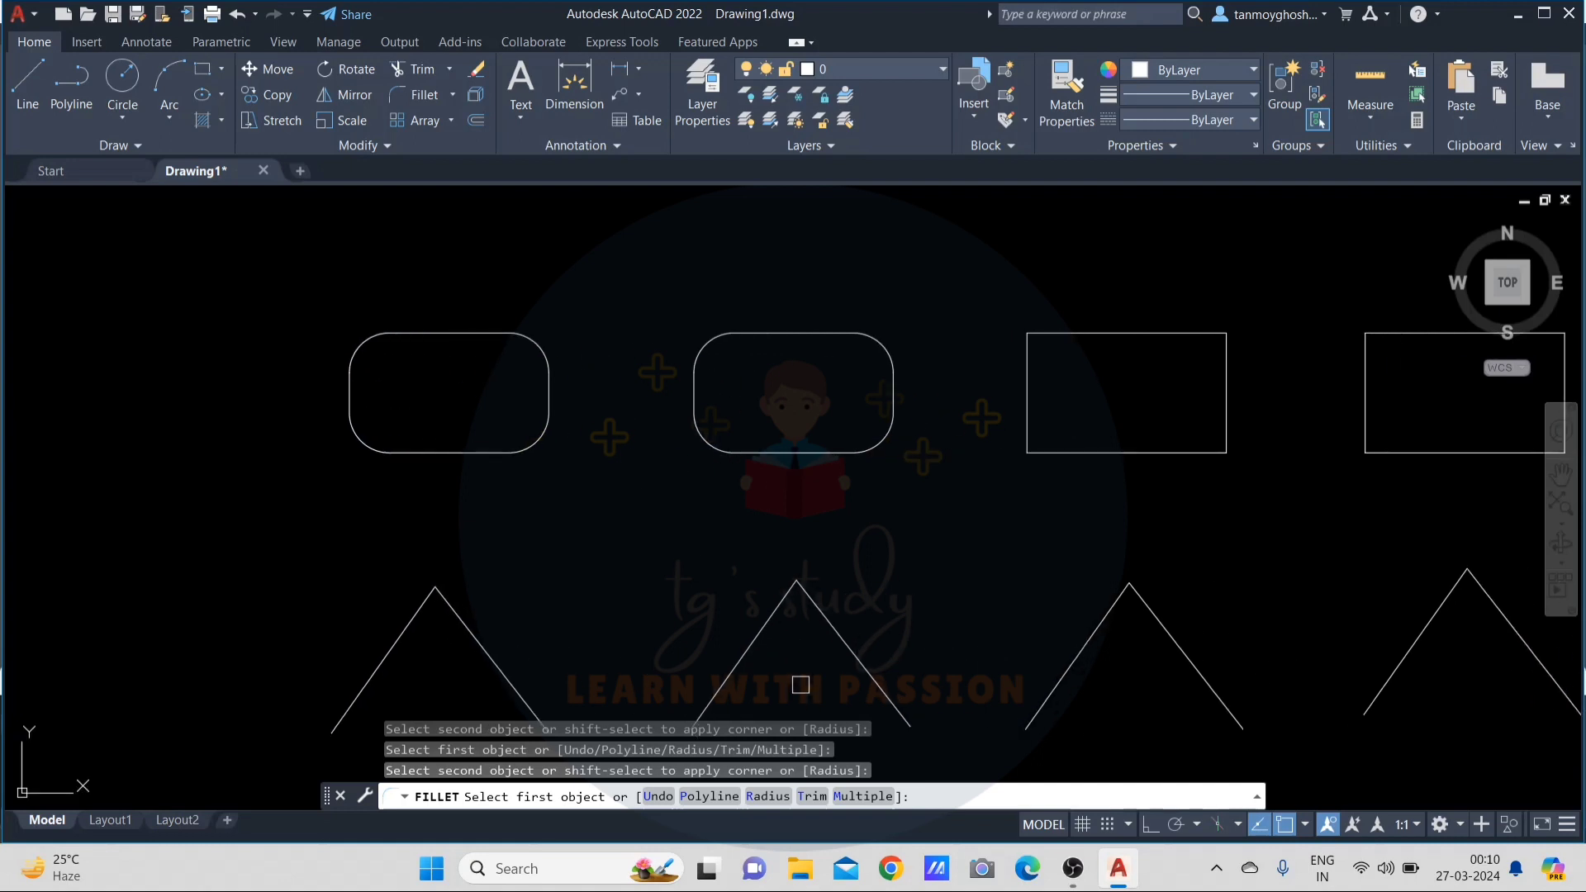
pyautogui.press('Escape')
pyautogui.press('Escape')
pyautogui.press('Escape')
# - Select the third and fourth rectangles in the top row to examine whether each is a single polyline
pyautogui.scroll(-2, 958, 516)
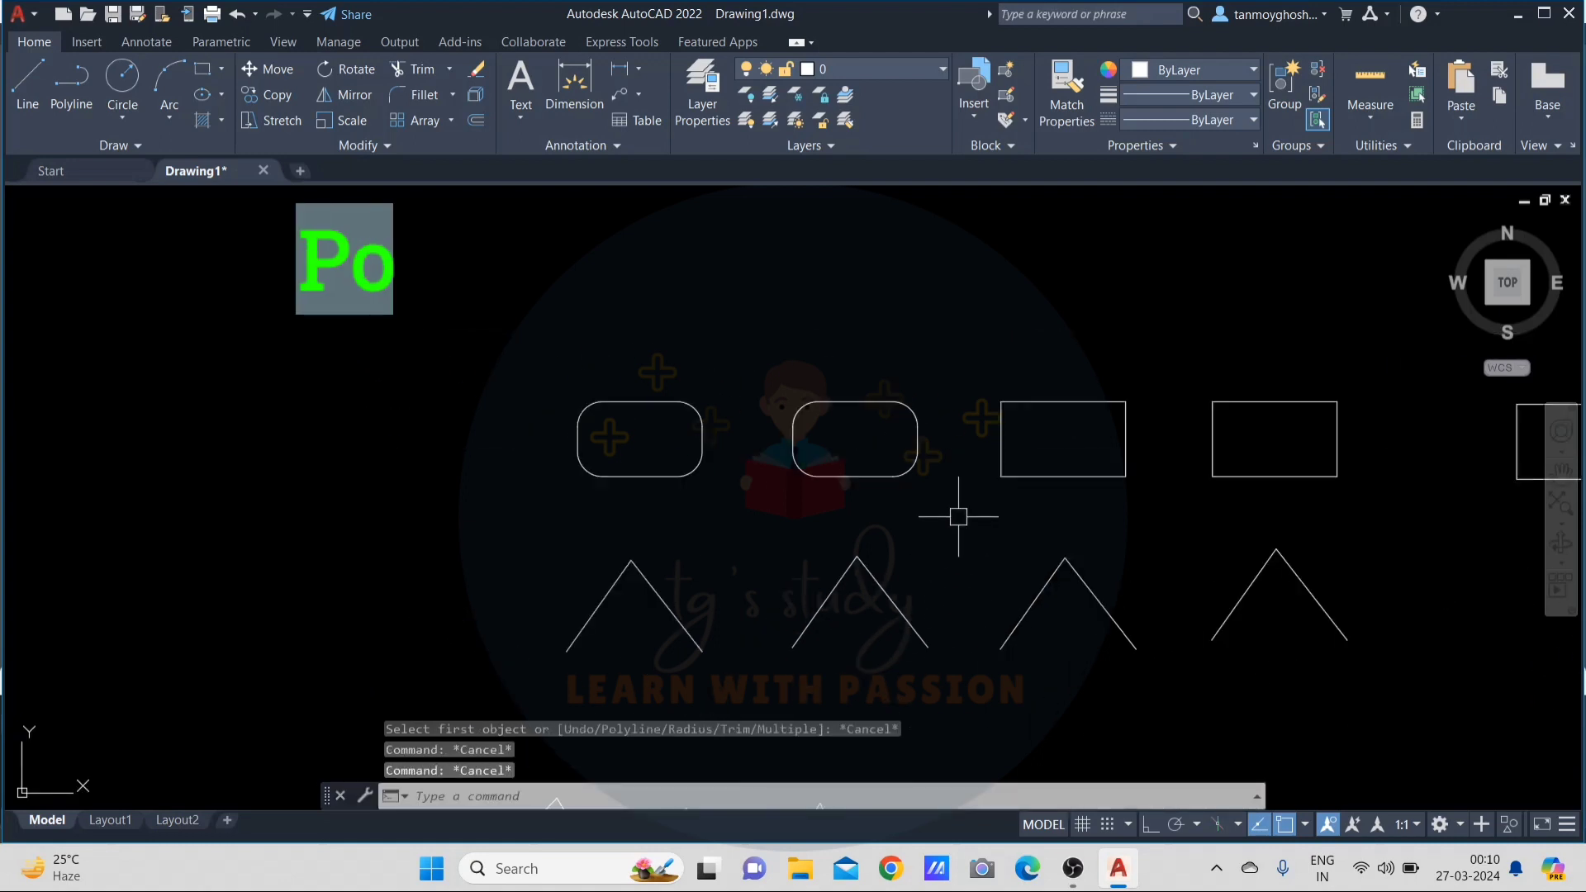
pyautogui.moveTo(958, 517)
pyautogui.mouseDown(button='middle')
pyautogui.moveTo(839, 492)
pyautogui.moveTo(697, 492)
pyautogui.mouseUp(button='middle')
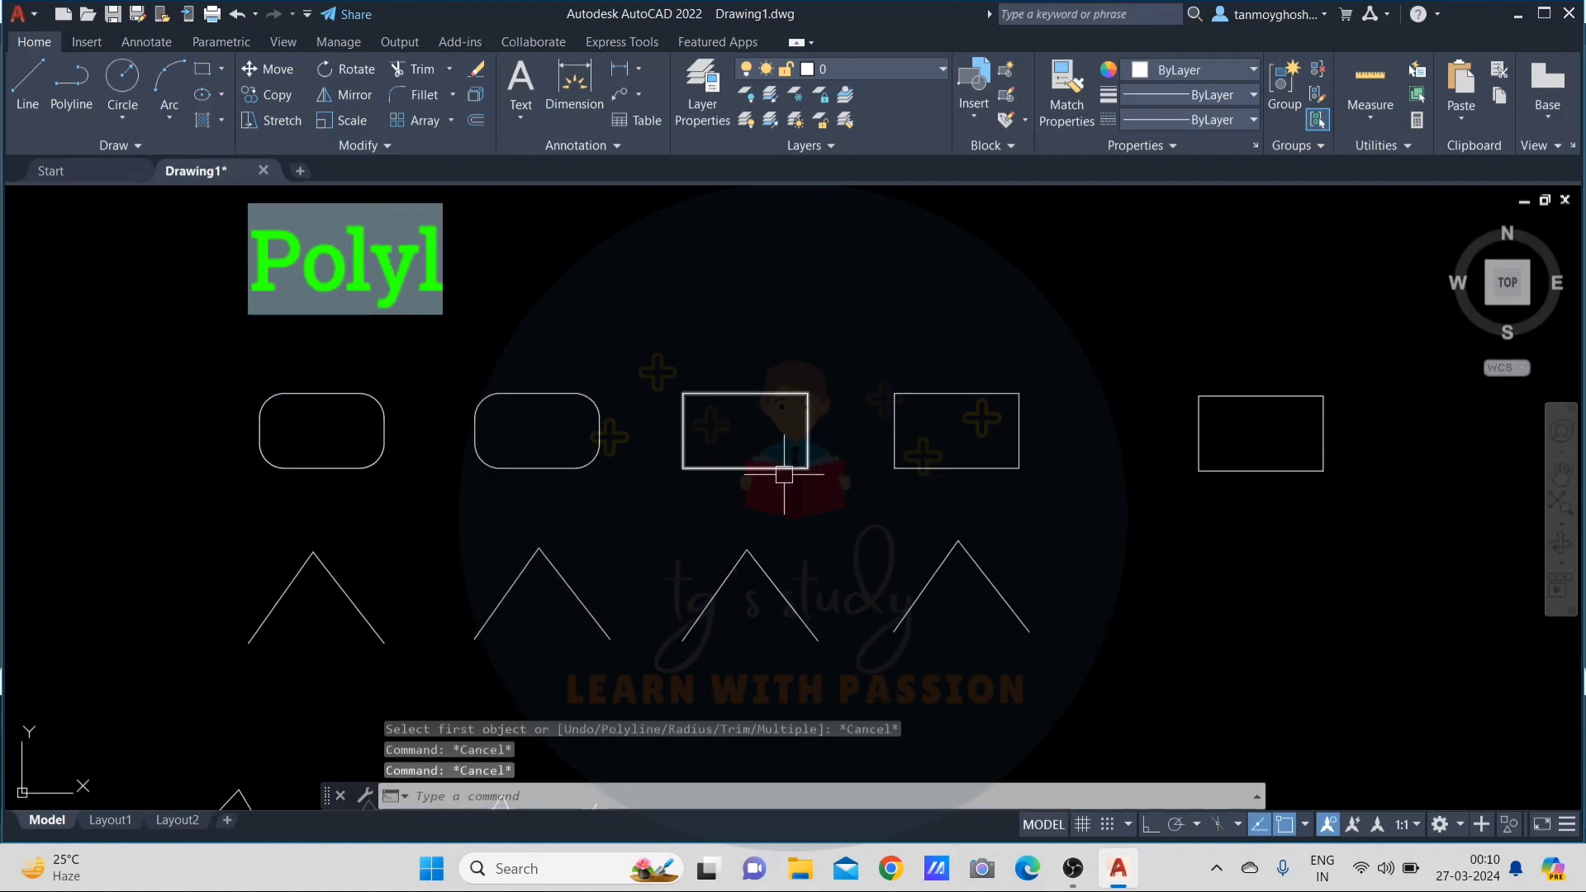
pyautogui.click(970, 467)
pyautogui.click(778, 462)
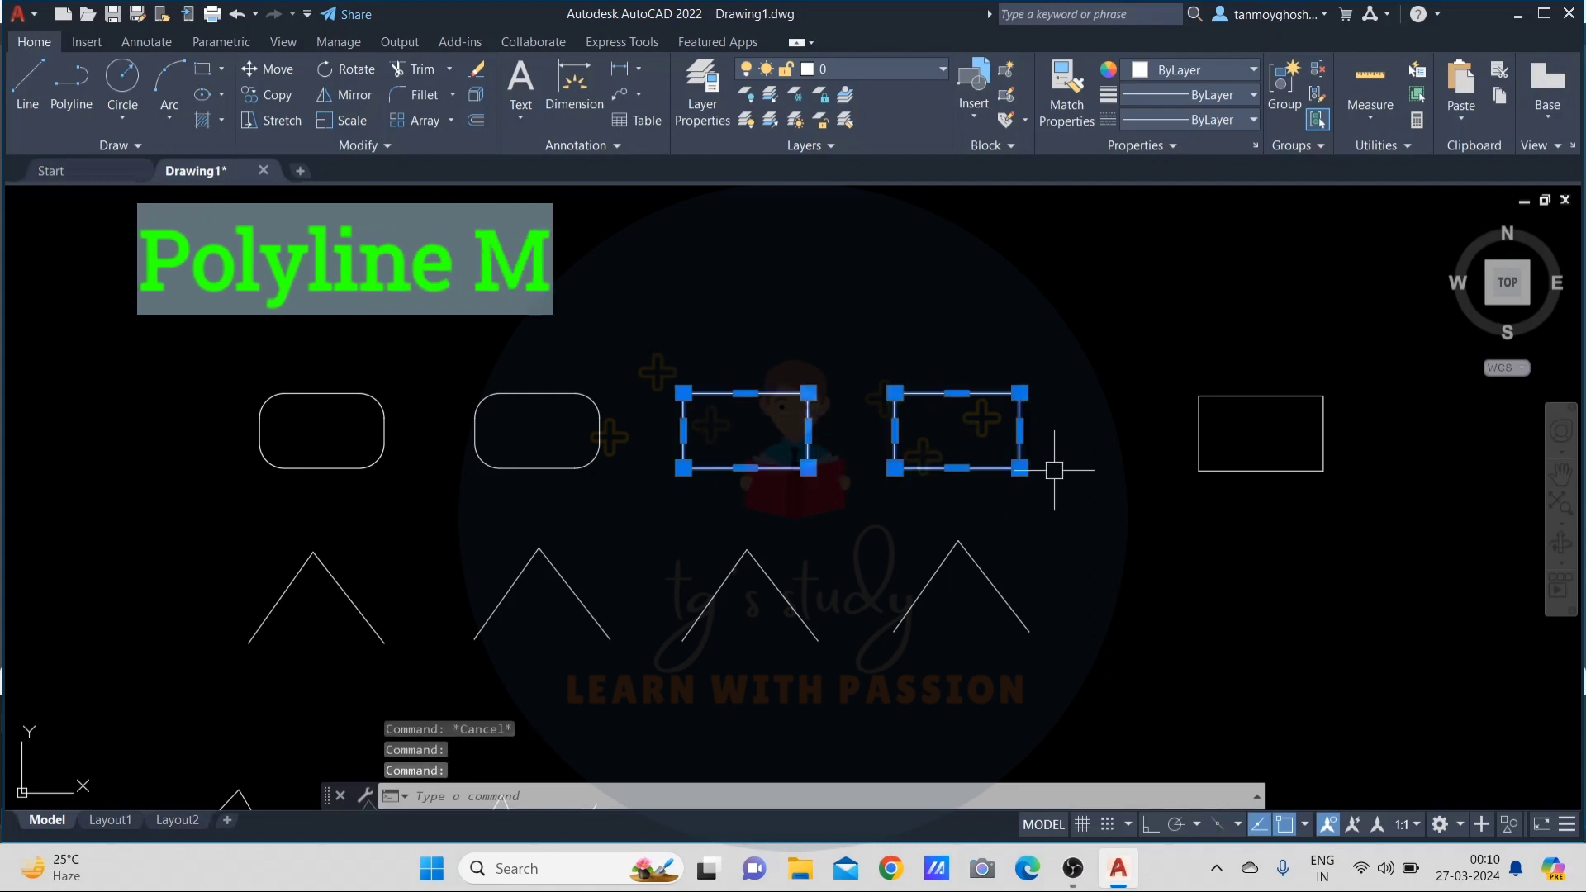
pyautogui.press('Escape')
# - Select the sides of the far-right rectangle one by one to examine its construction, comparing it with the fourth rectangle
pyautogui.click(1260, 470)
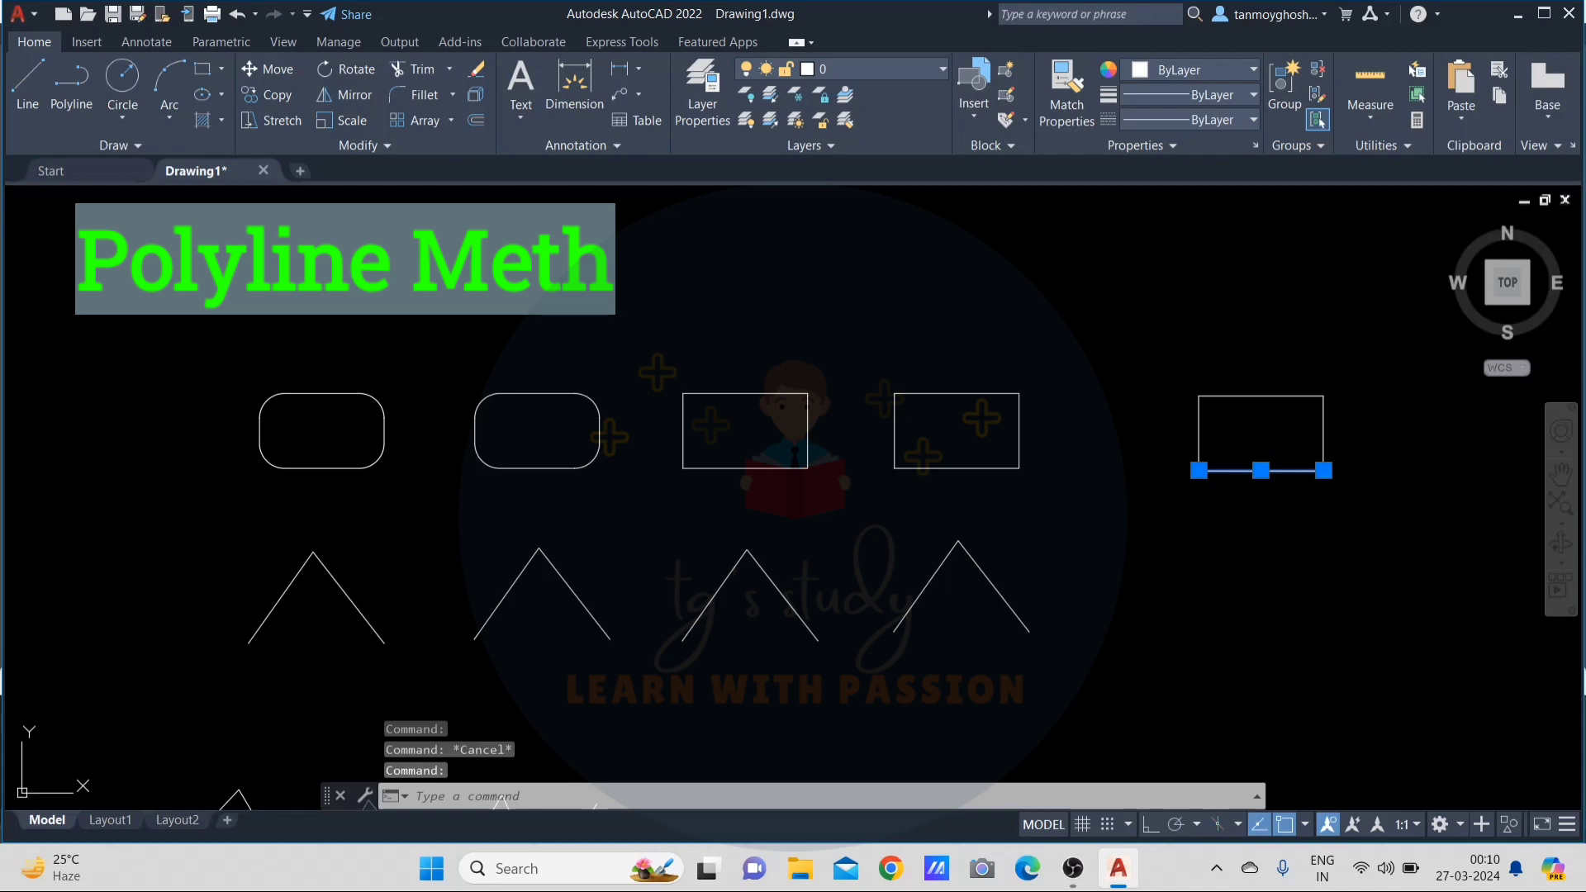
pyautogui.click(1261, 396)
pyautogui.click(1199, 426)
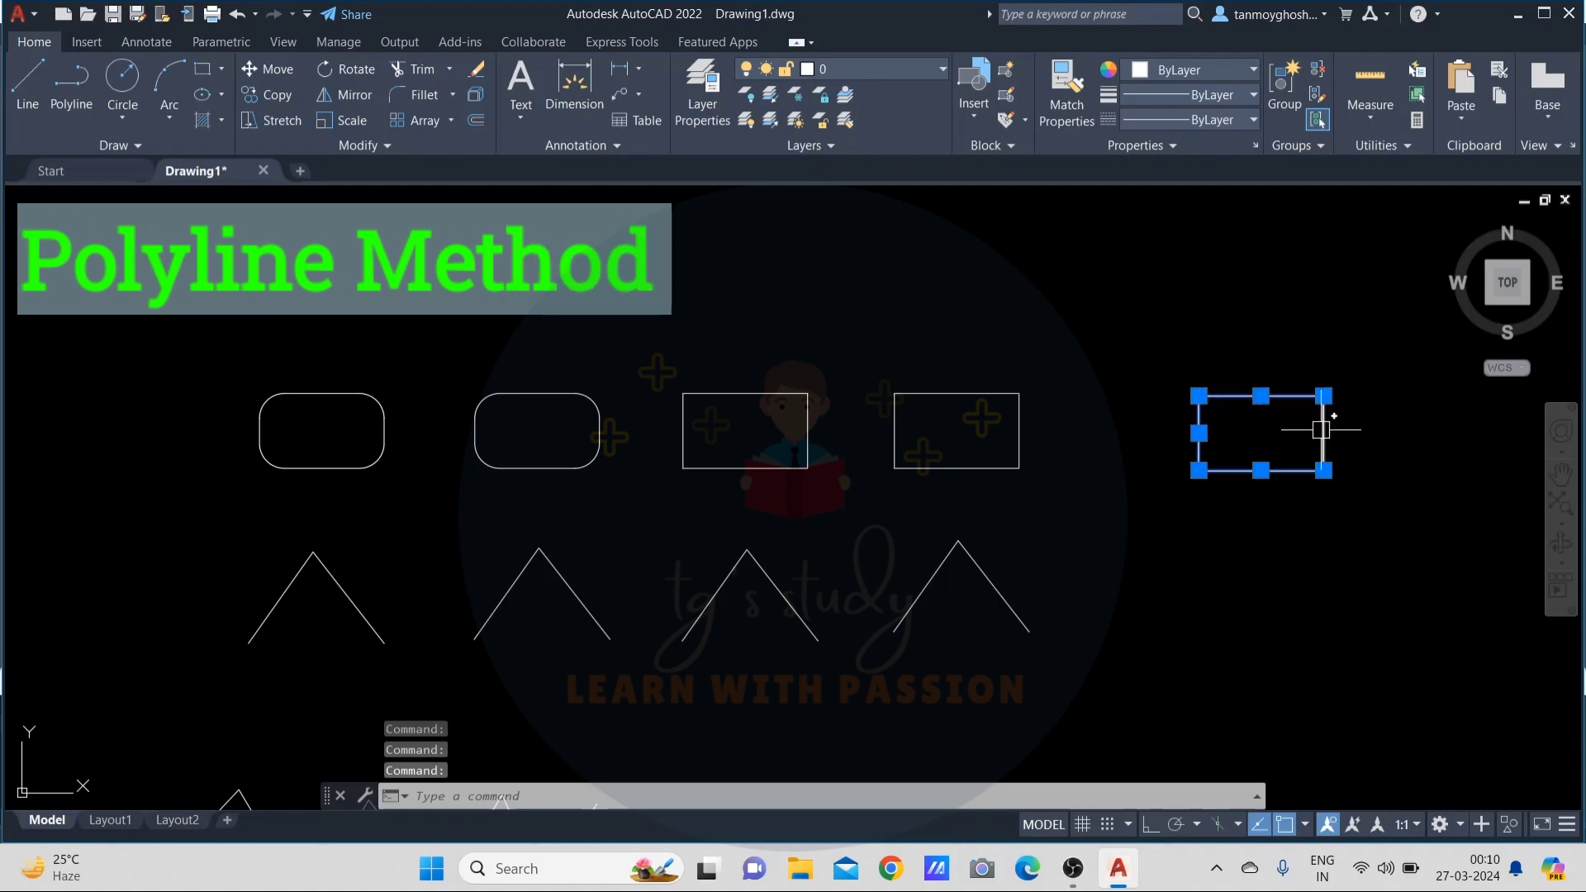
pyautogui.press('Escape')
pyautogui.click(1260, 396)
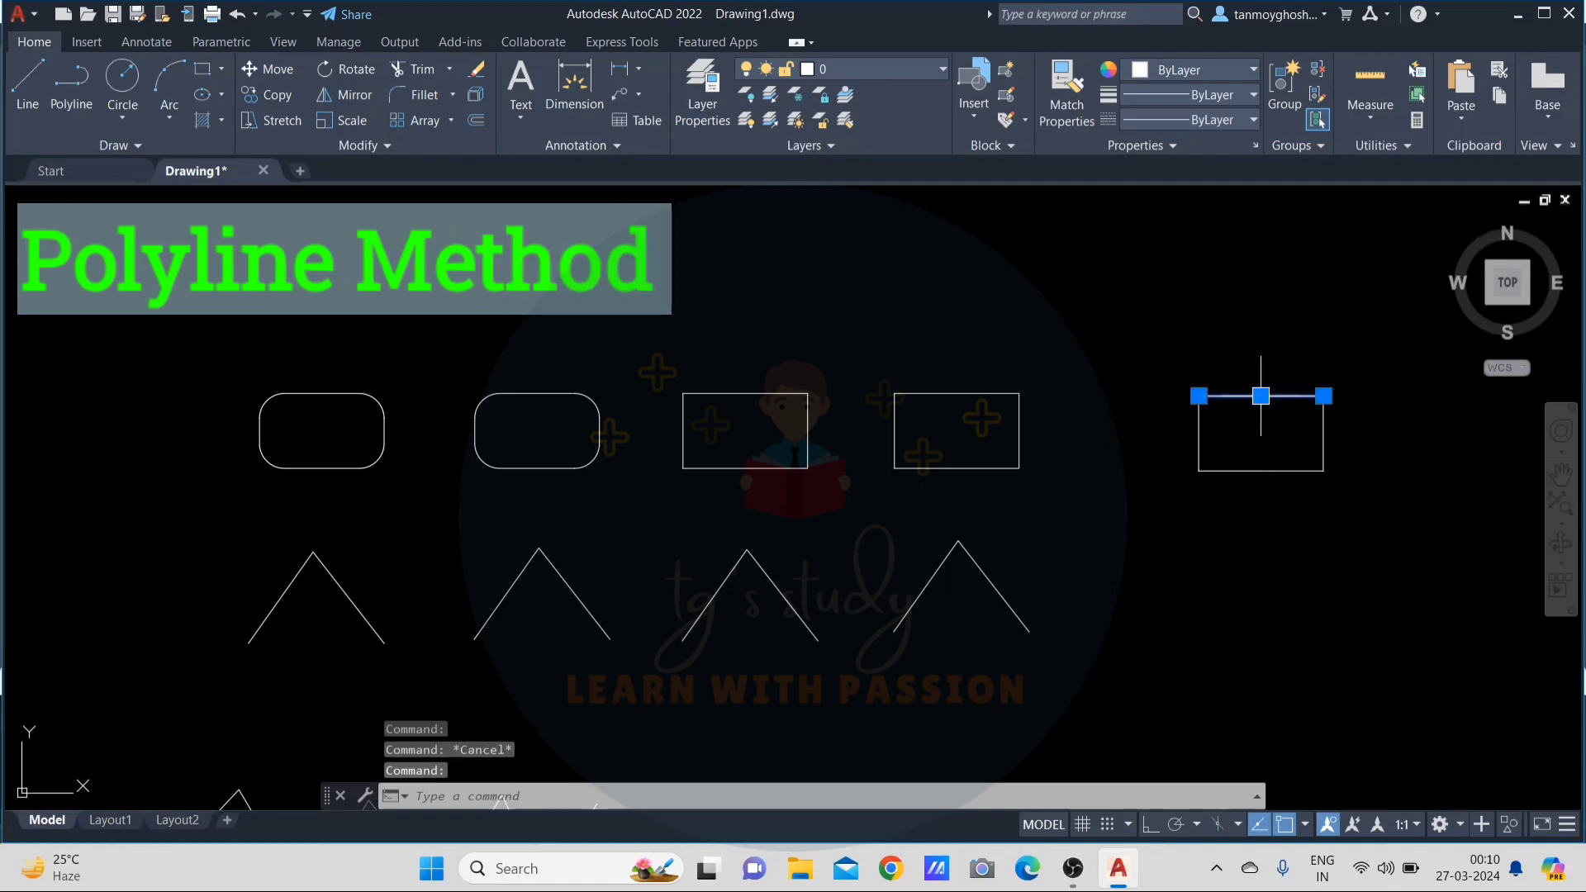
pyautogui.click(1200, 428)
pyautogui.click(1258, 470)
pyautogui.click(1325, 441)
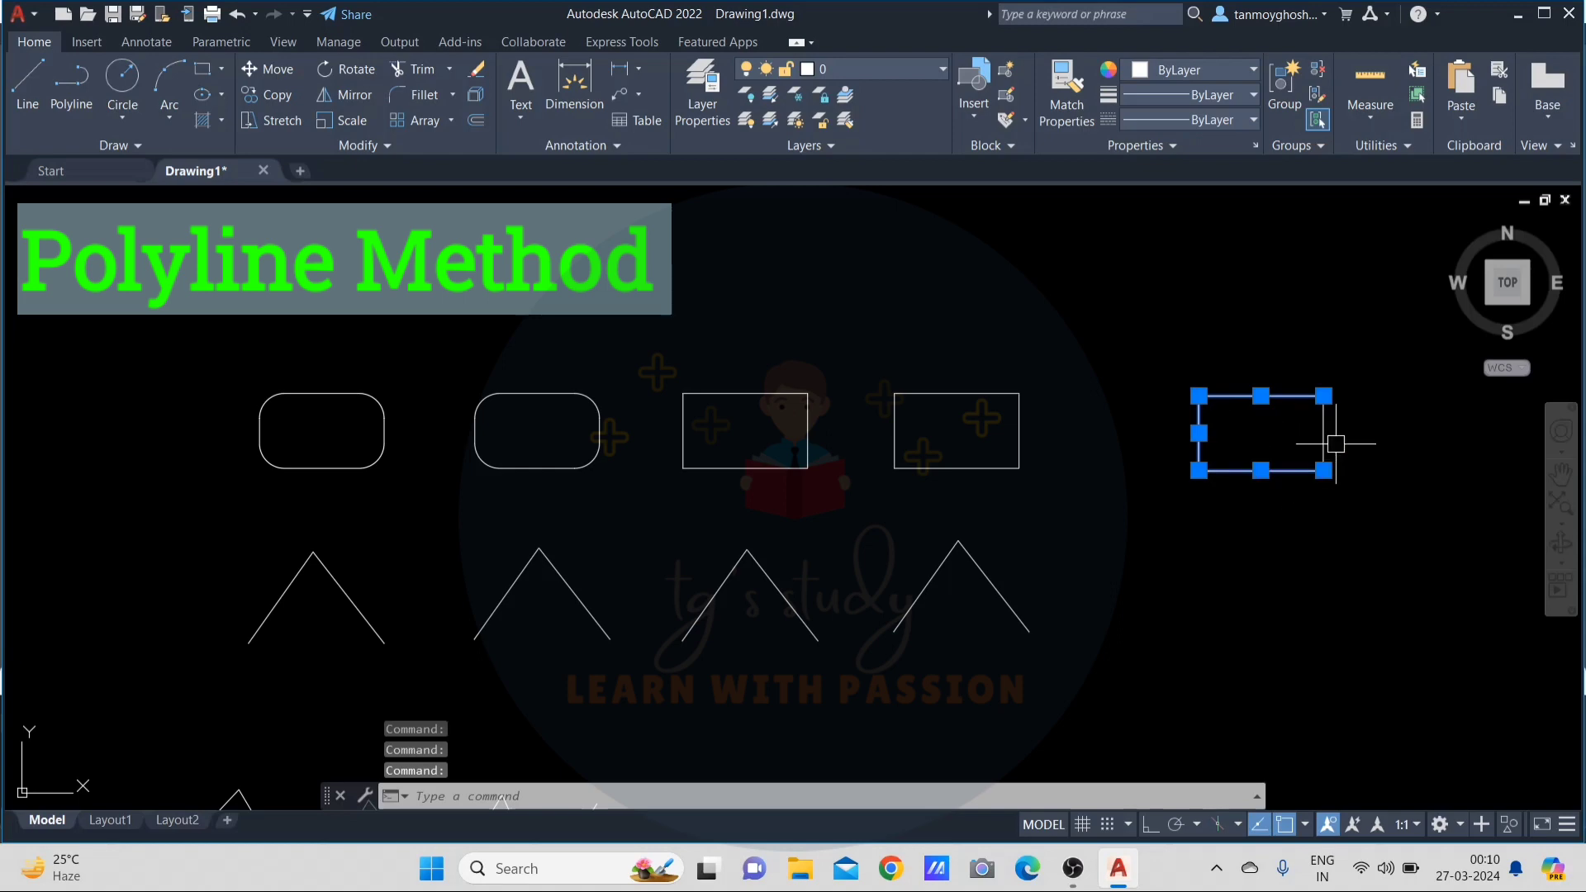
pyautogui.click(1023, 438)
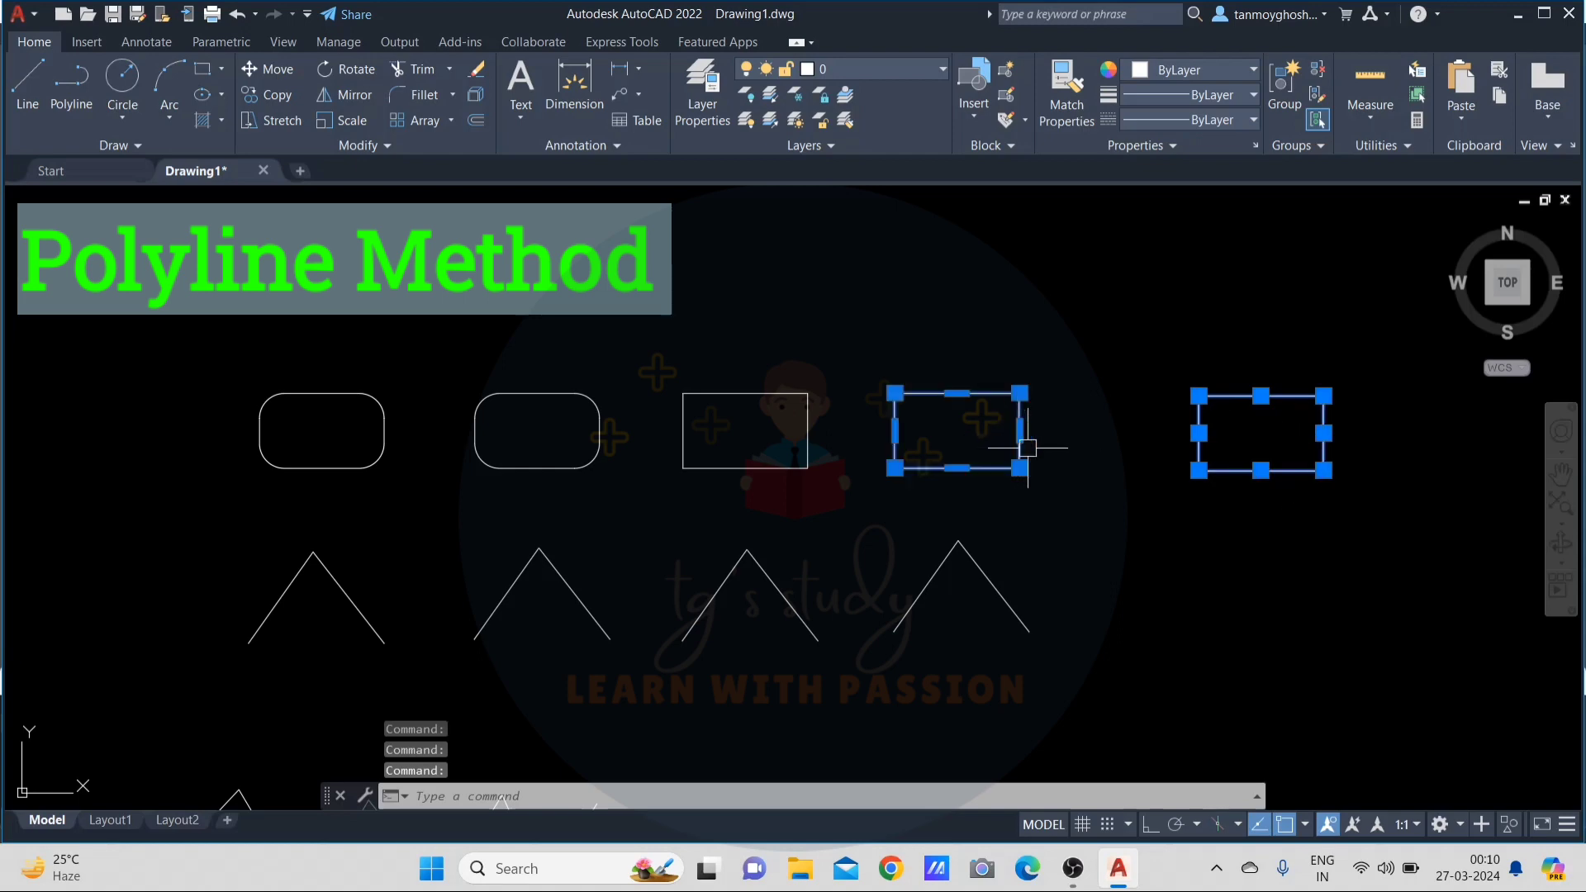
pyautogui.press('Escape')
pyautogui.click(1260, 470)
pyautogui.press('Escape')
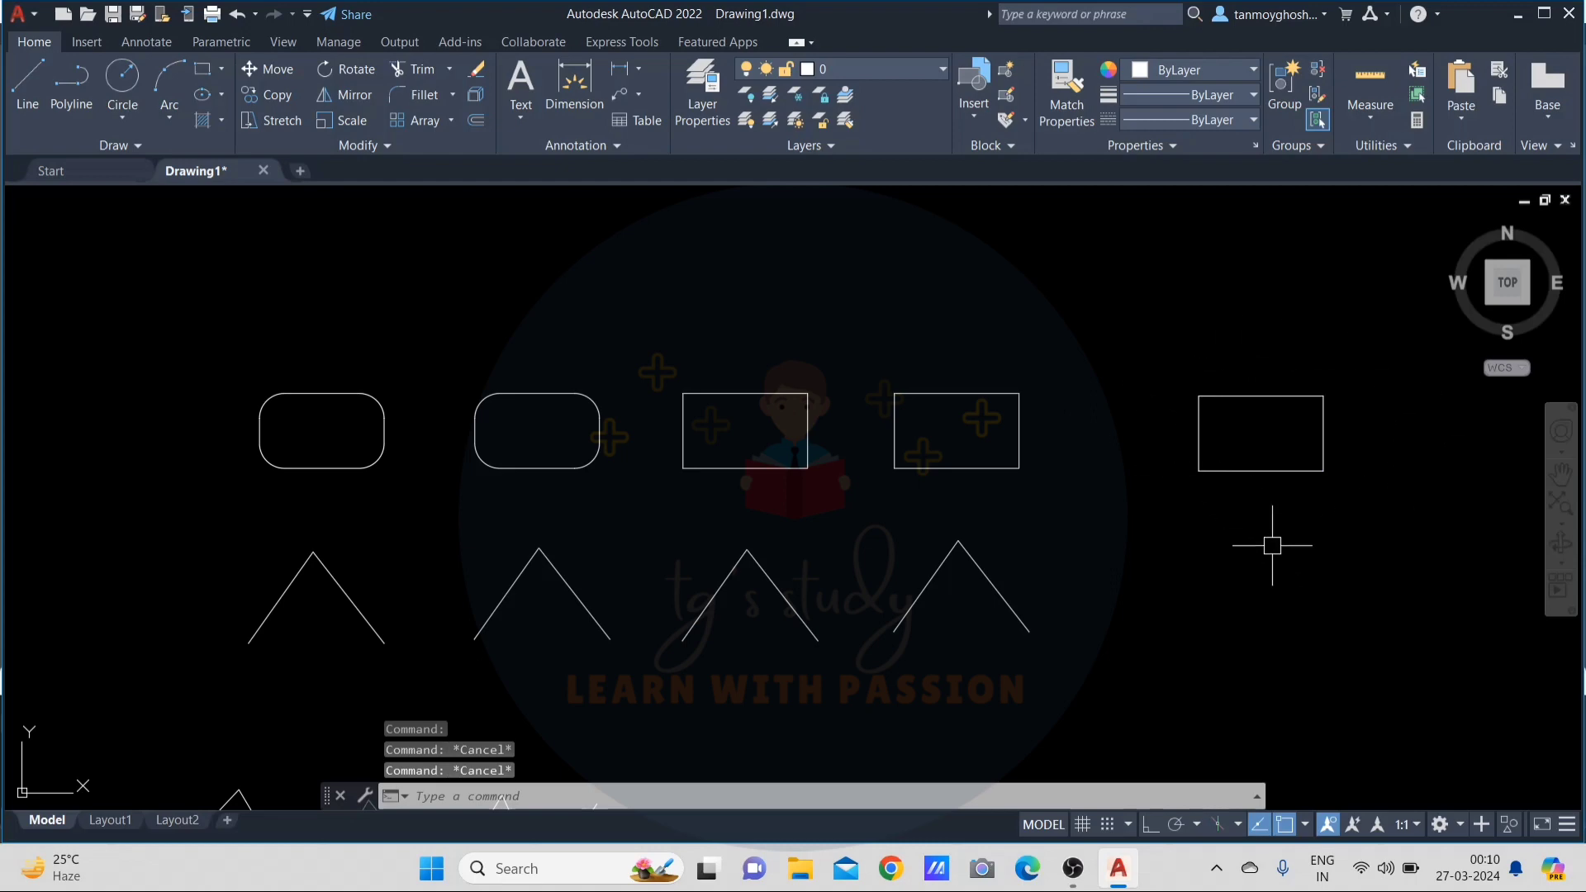
# - Start Fillet with the Polyline option, try it on the far-right rectangle, and round all corners of the fourth rectangle with radius 10
pyautogui.write('f')
pyautogui.press('Return')
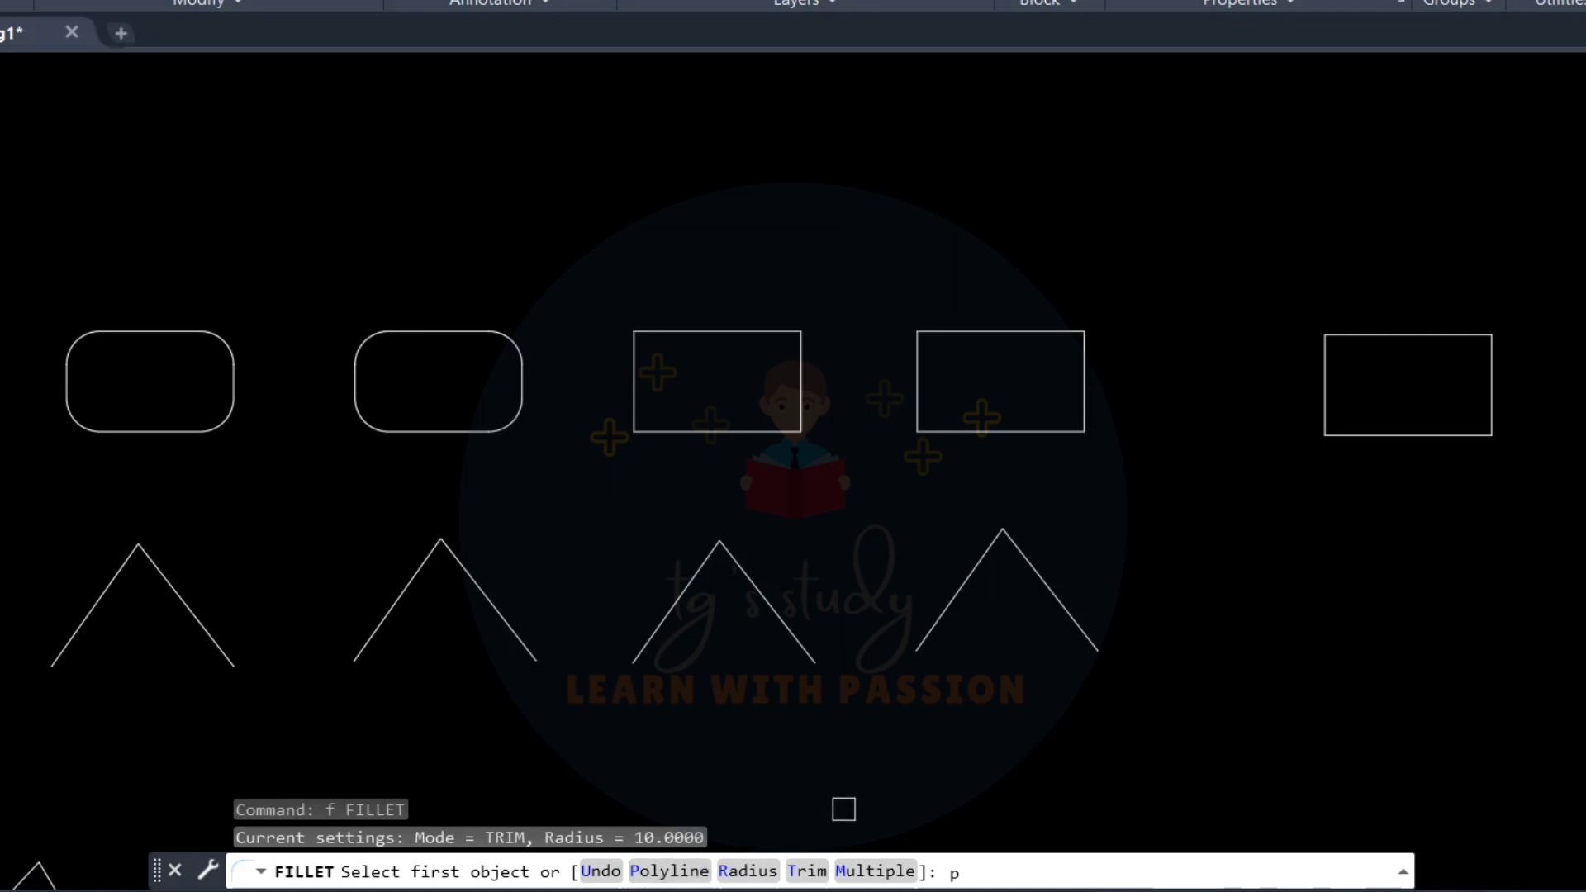
pyautogui.press('Return')
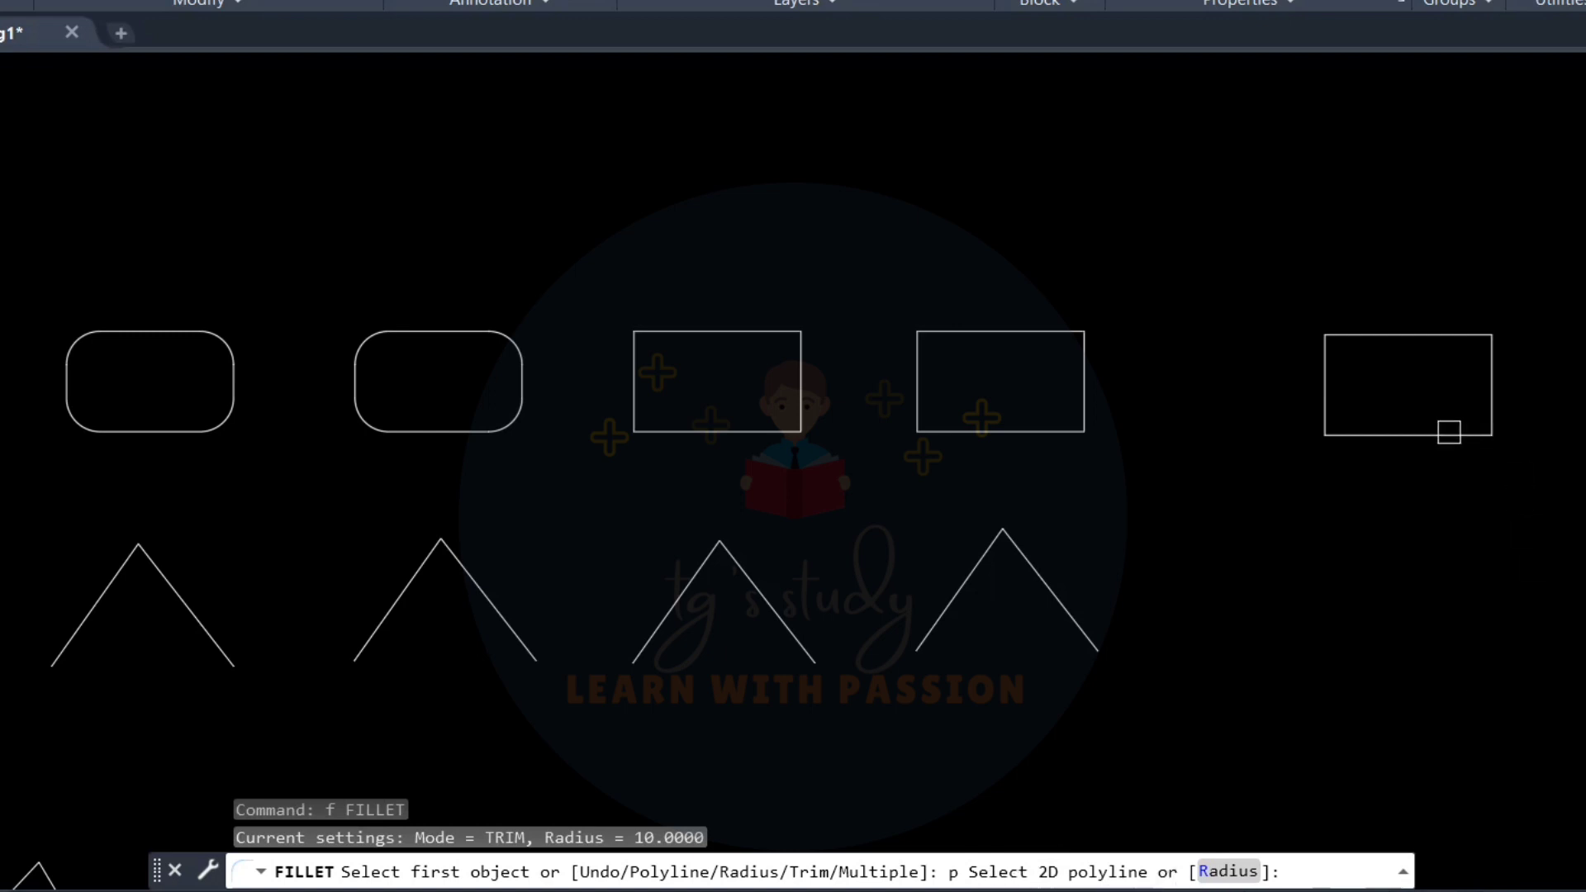
pyautogui.click(1398, 334)
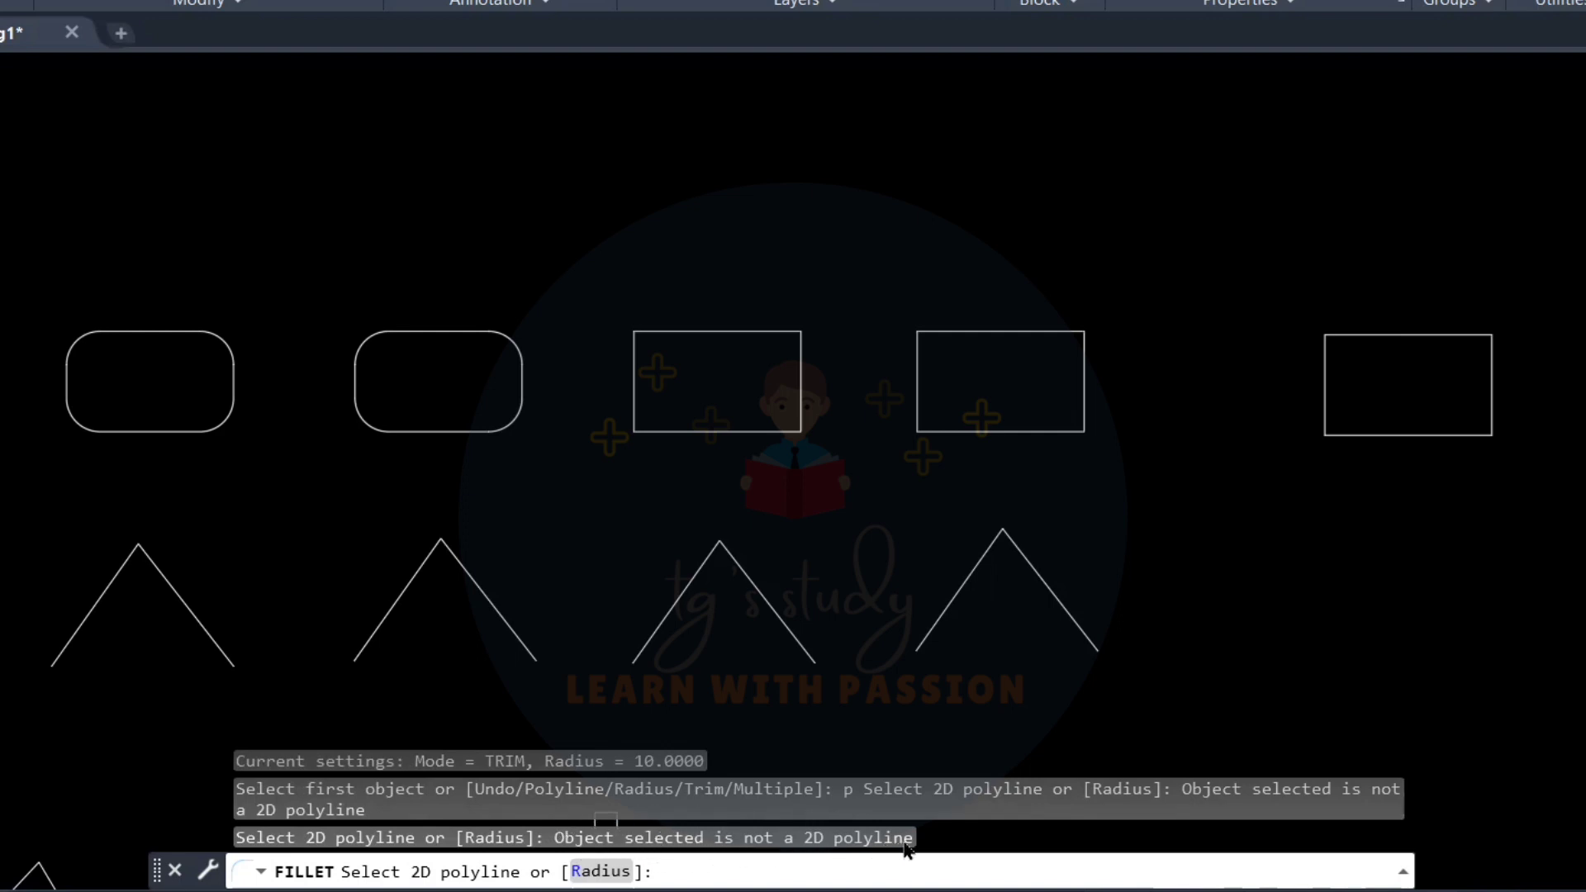
pyautogui.doubleClick(1395, 339)
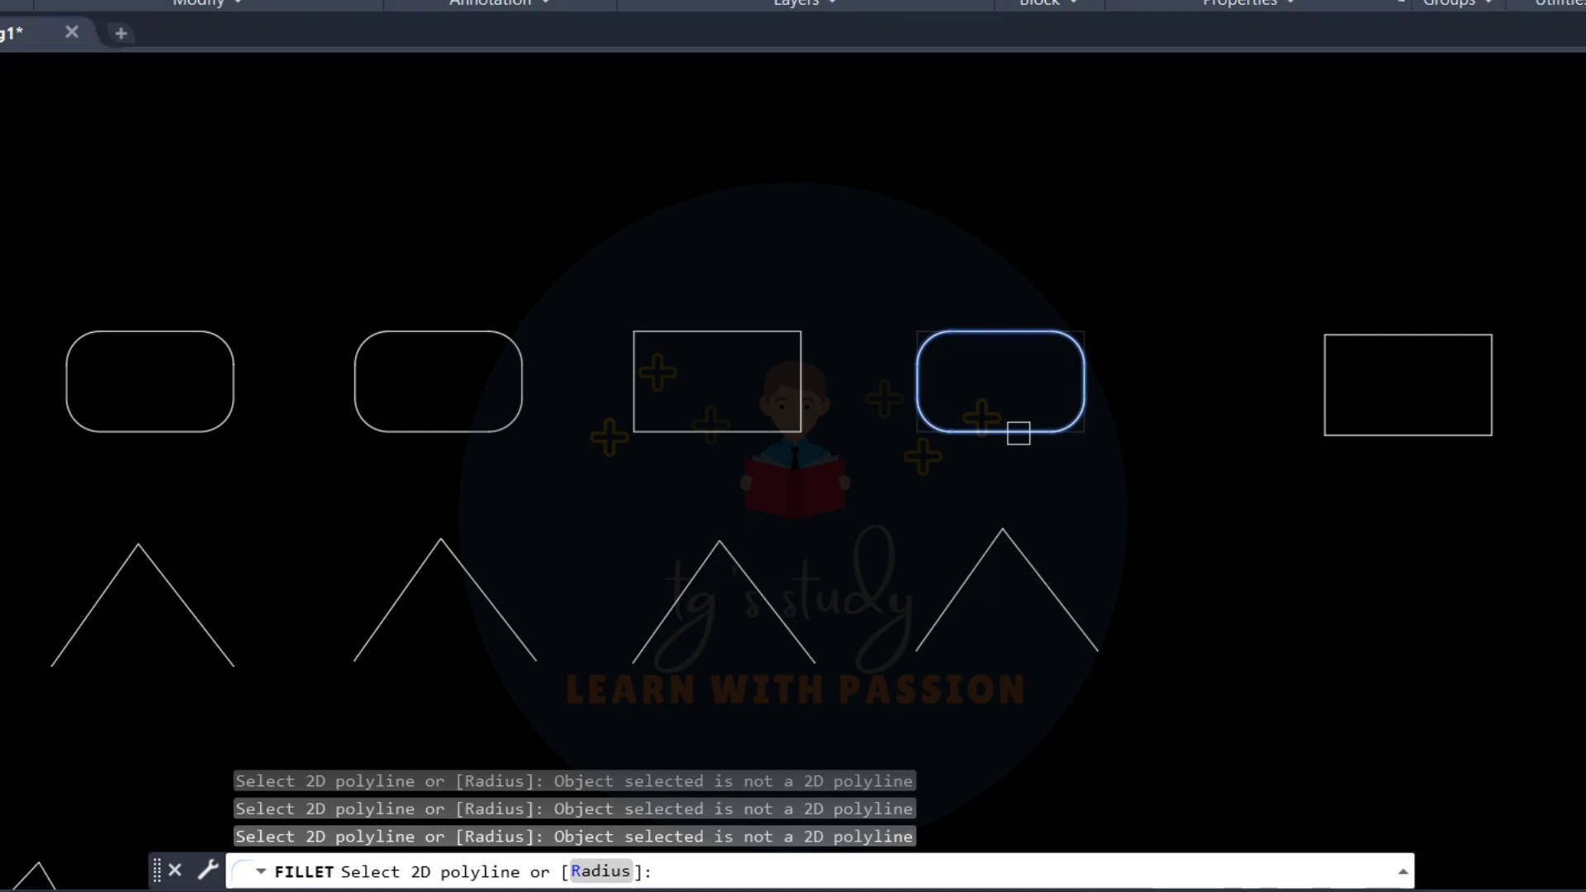
pyautogui.click(1009, 427)
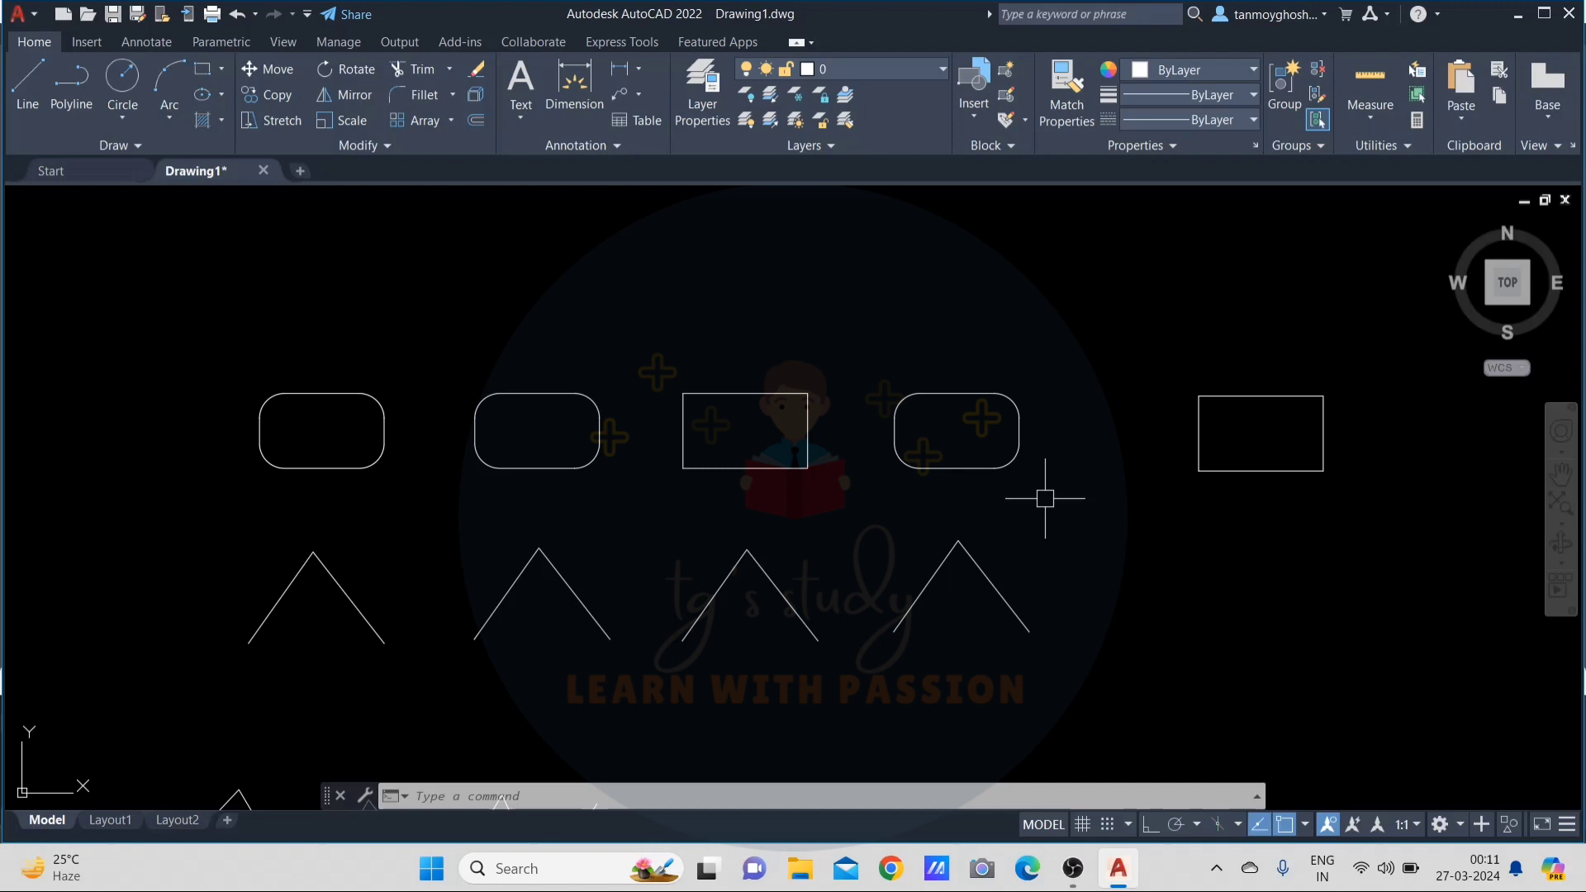
# - Fillet the lower-right corner of the far-right rectangle made of separate lines with a radius of 10
pyautogui.click(1275, 470)
pyautogui.press('Escape')
pyautogui.press('Escape')
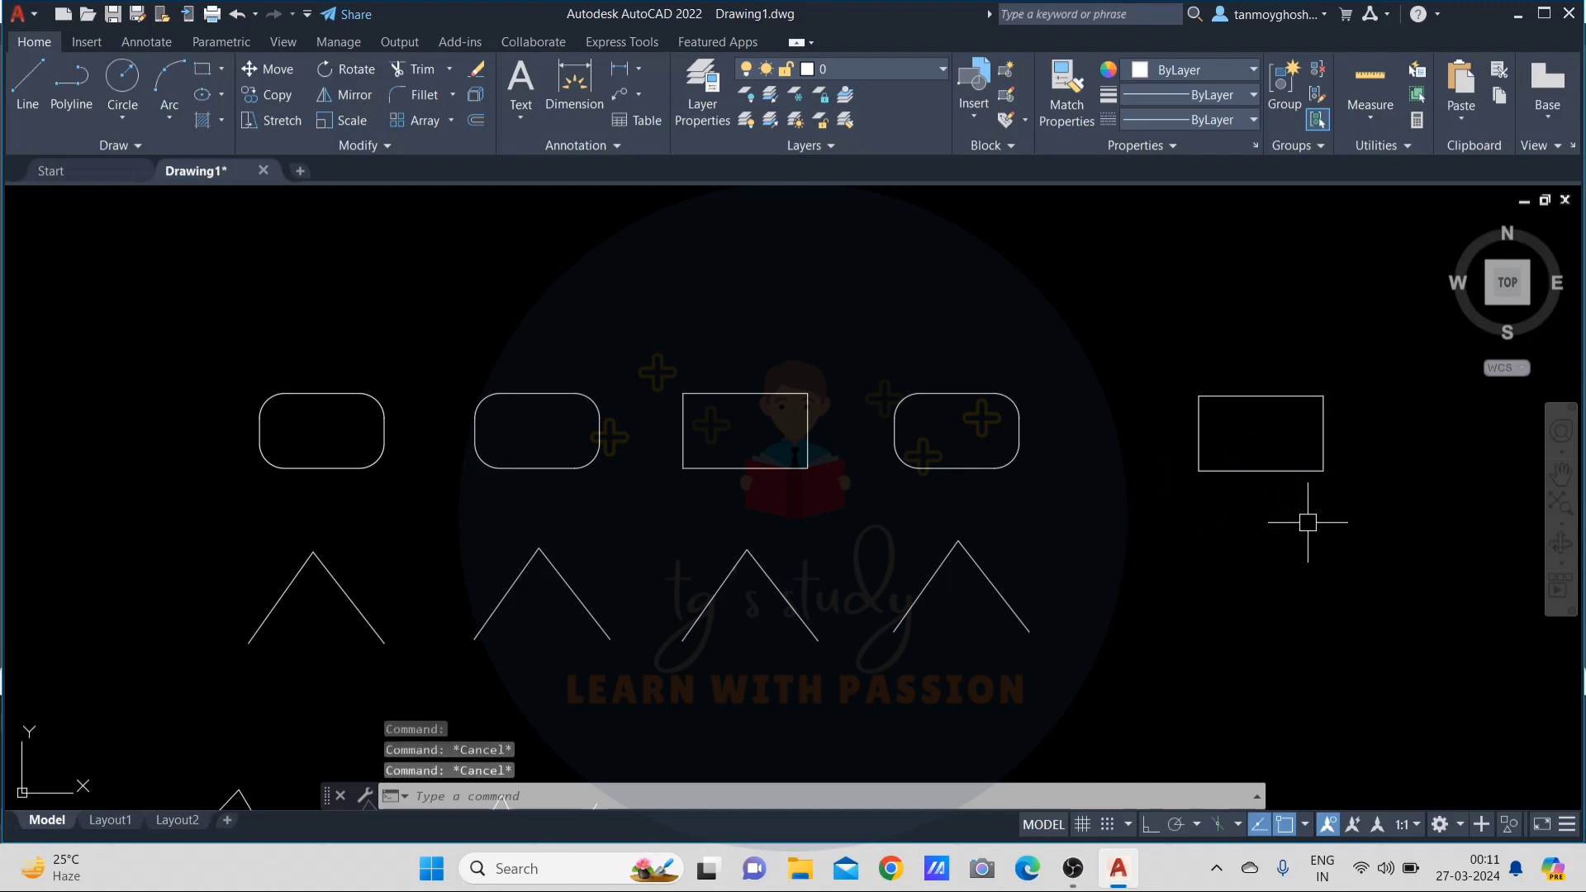
pyautogui.write('f')
pyautogui.press('Return')
pyautogui.write('r')
pyautogui.press('Return')
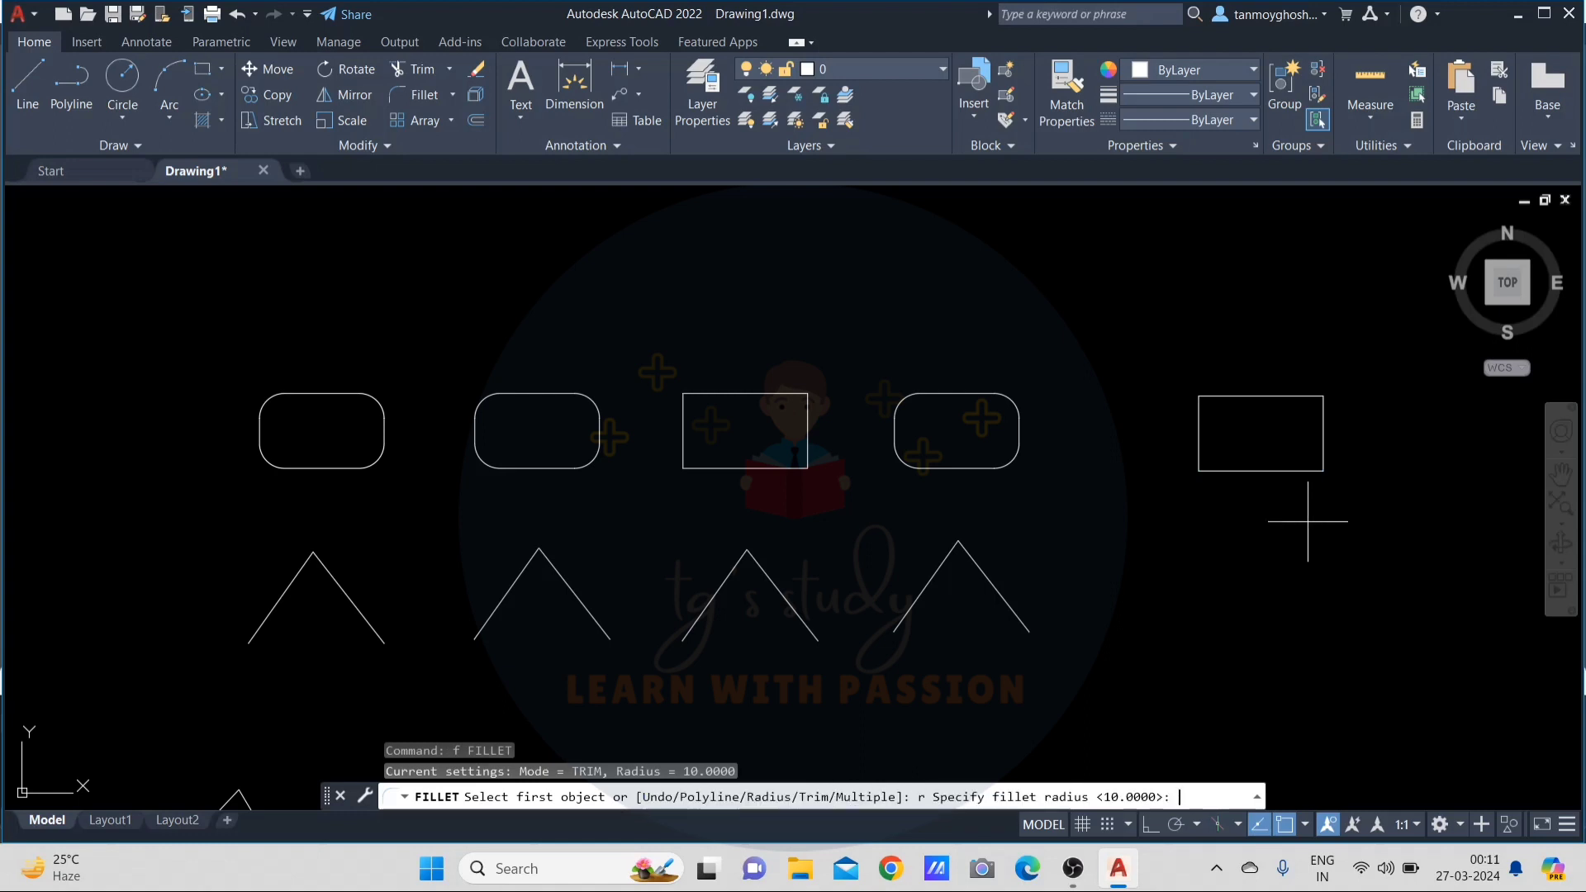
pyautogui.press('Return')
pyautogui.click(1323, 453)
pyautogui.click(1288, 470)
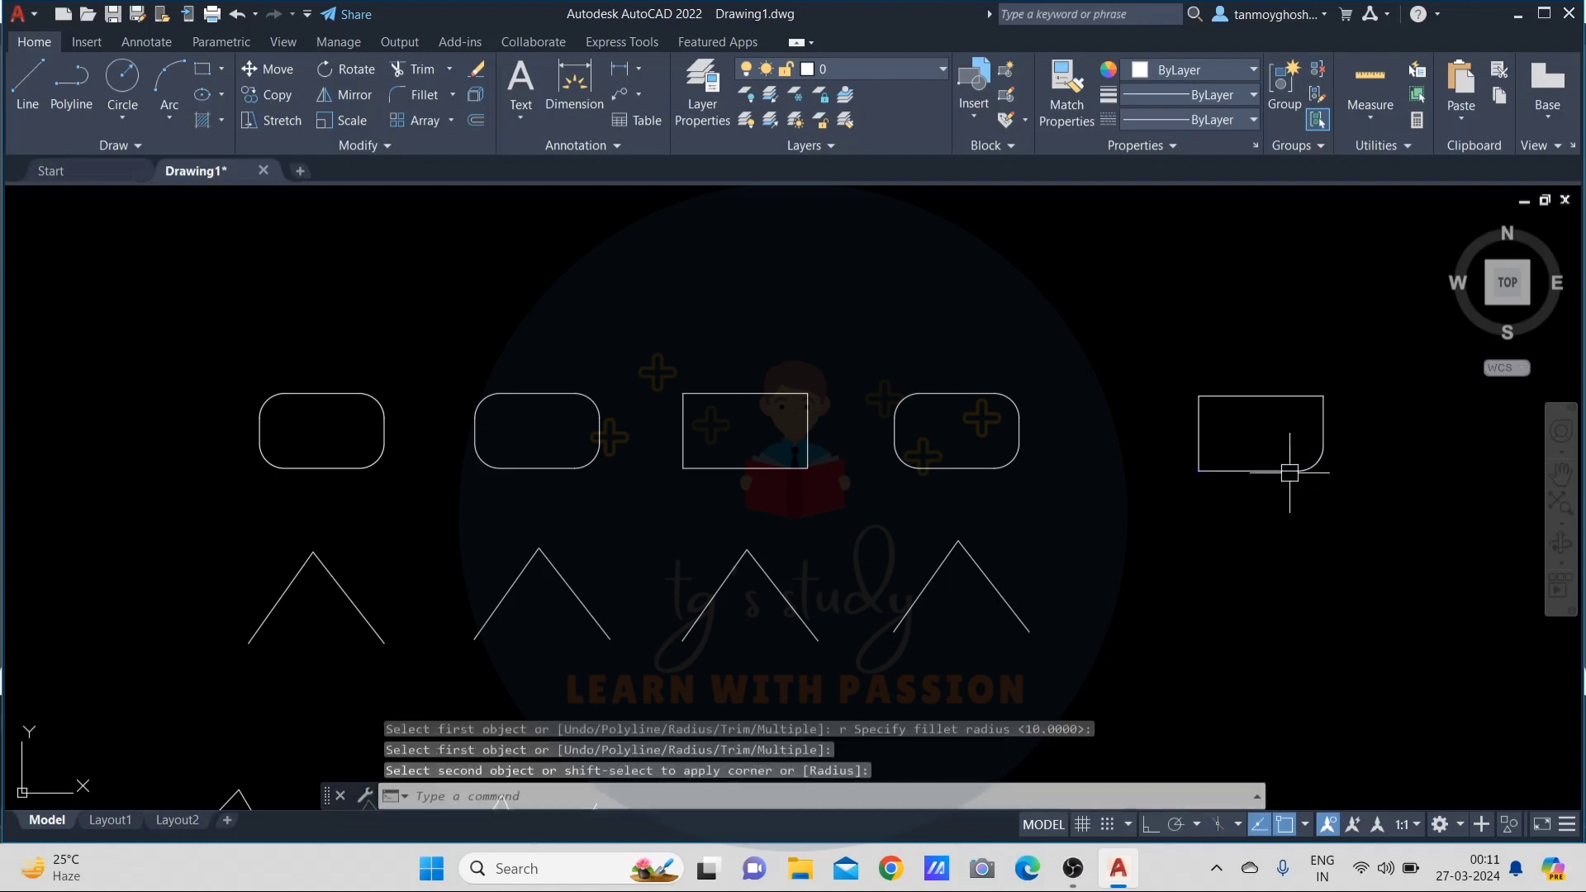
# - Repeat Fillet with radius 10 on the upper-right corner of the far-right rectangle and end the command
pyautogui.press('Return')
pyautogui.click(1312, 400)
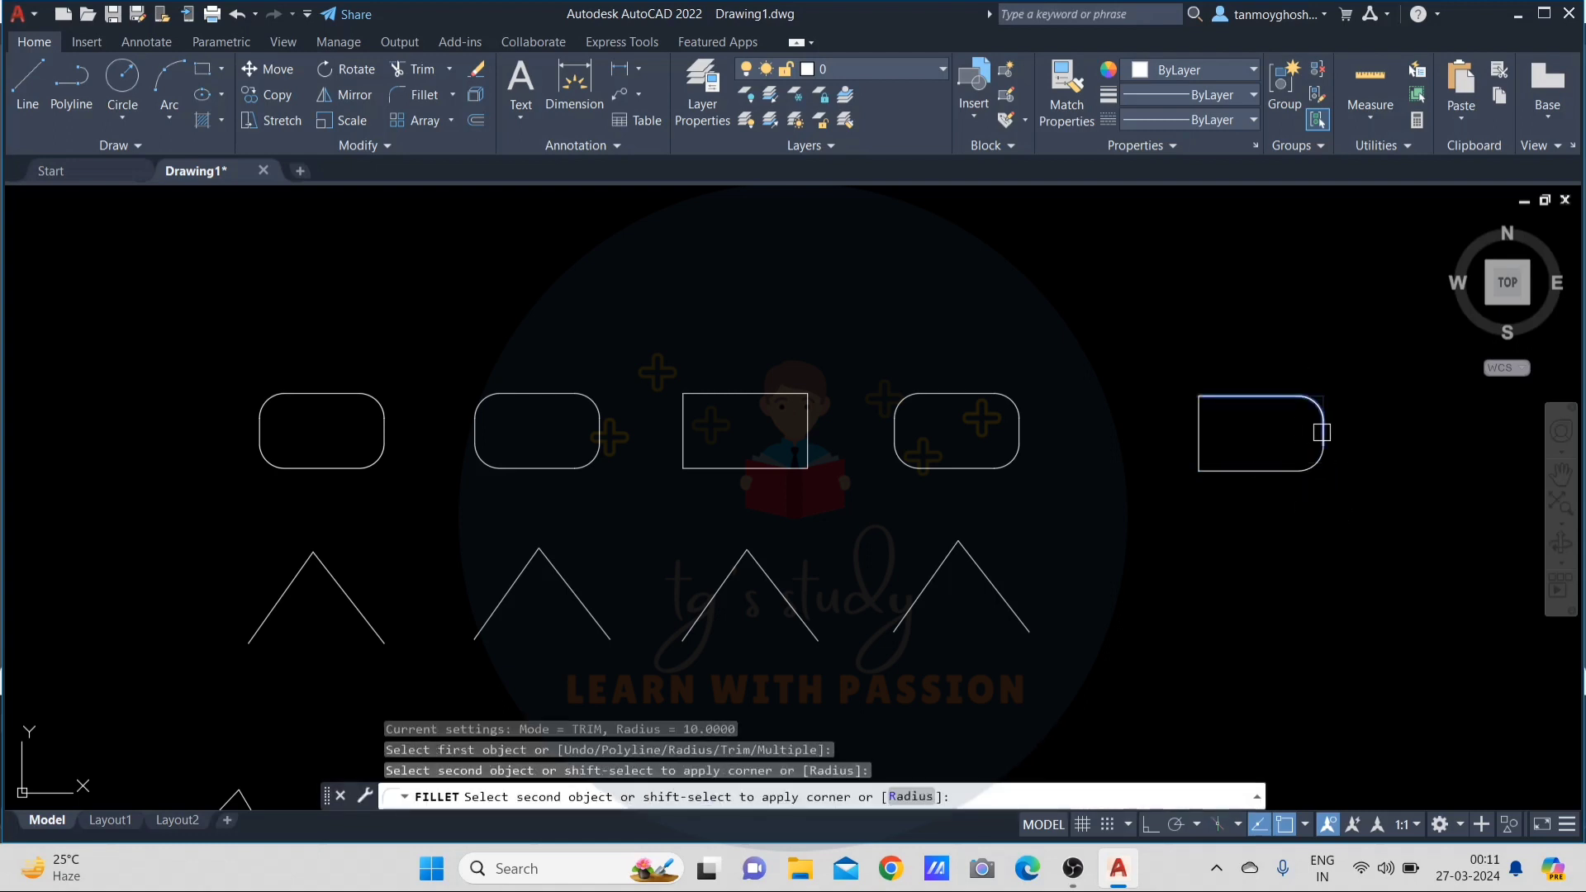
pyautogui.press('Escape')
pyautogui.press('Escape')
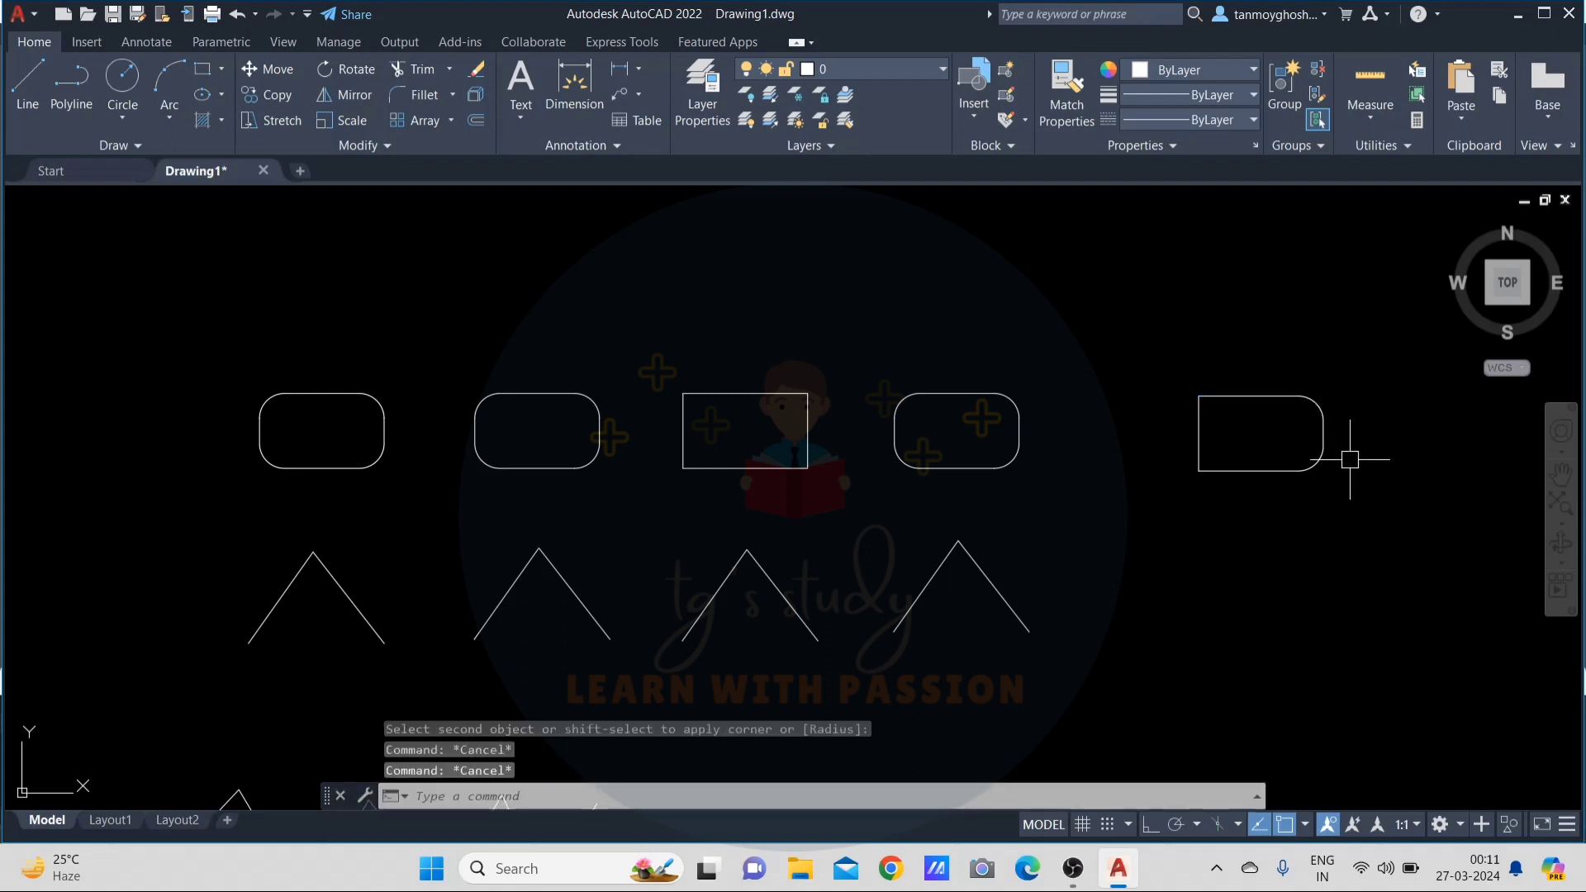
pyautogui.scroll(2, 1313, 446)
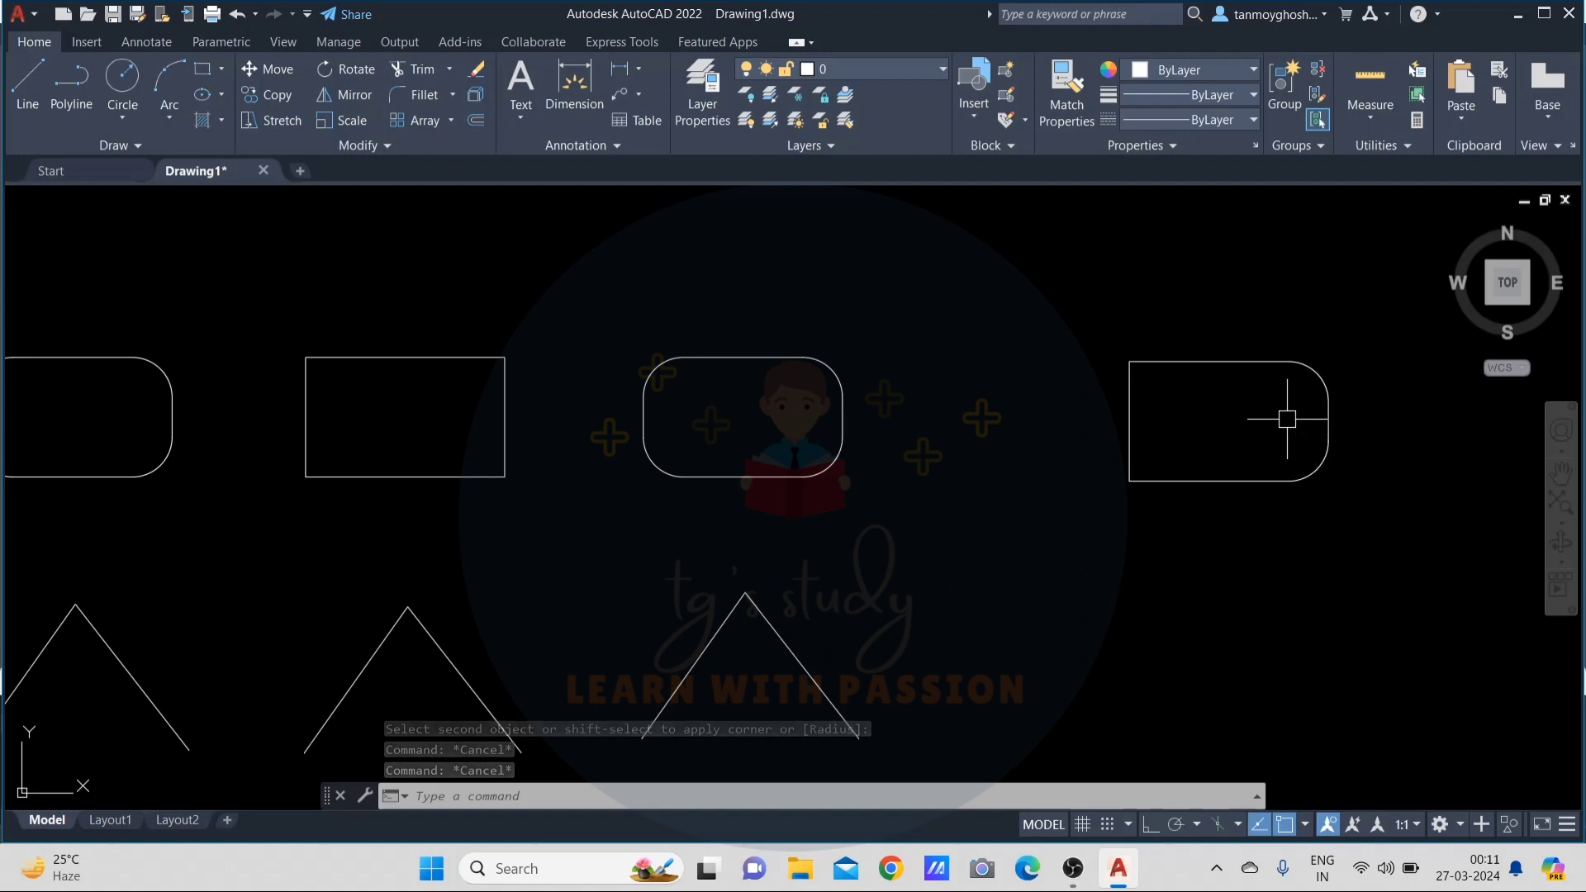
pyautogui.write('f')
pyautogui.press('Return')
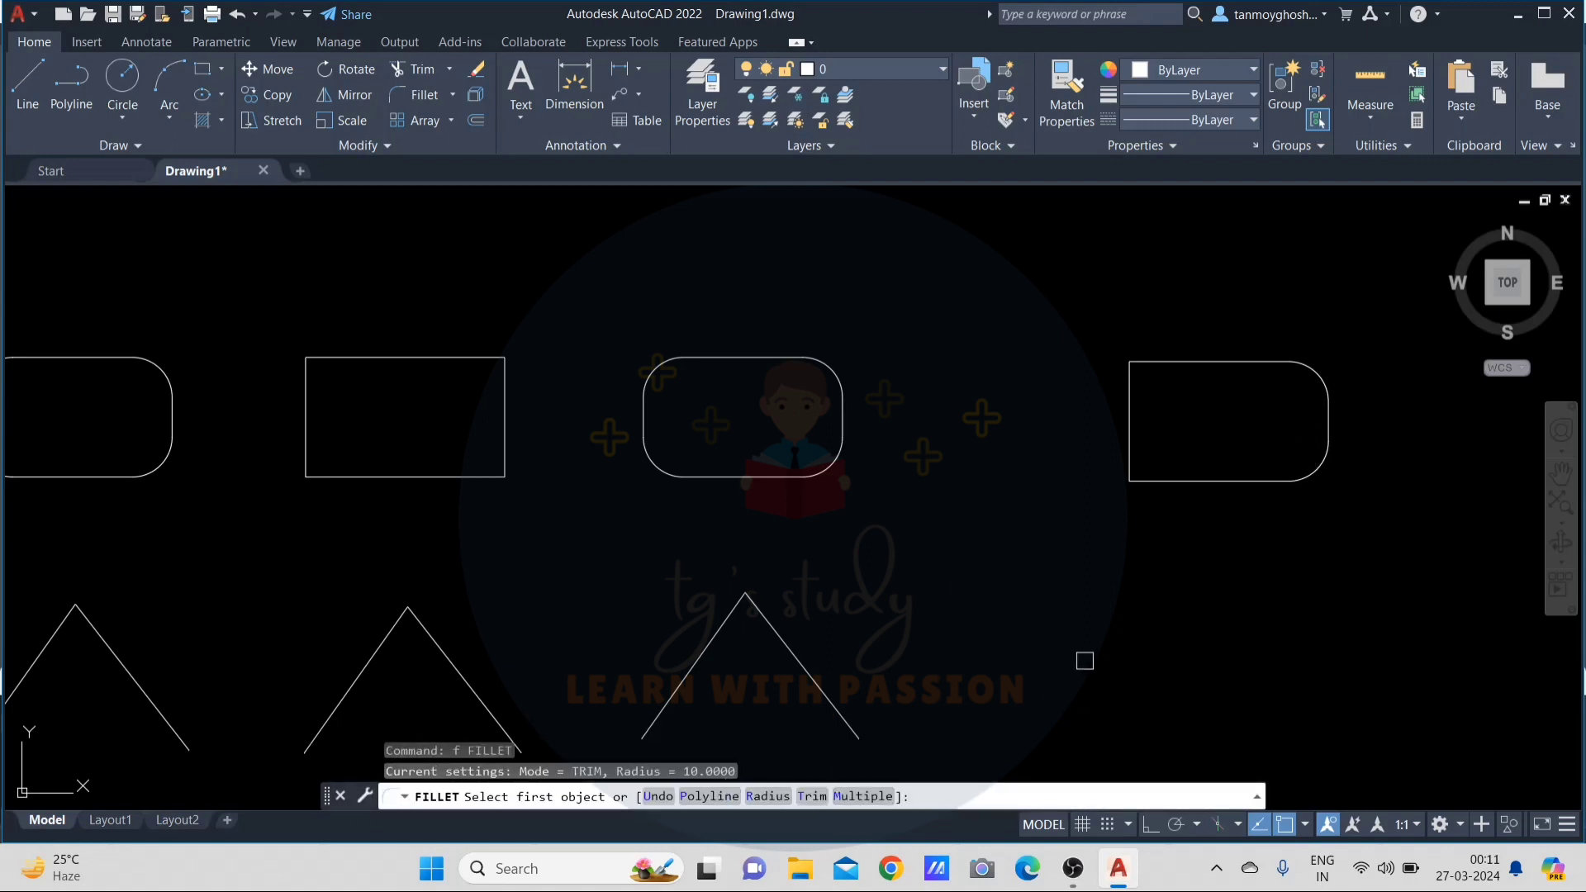
pyautogui.scroll(-3, 1128, 601)
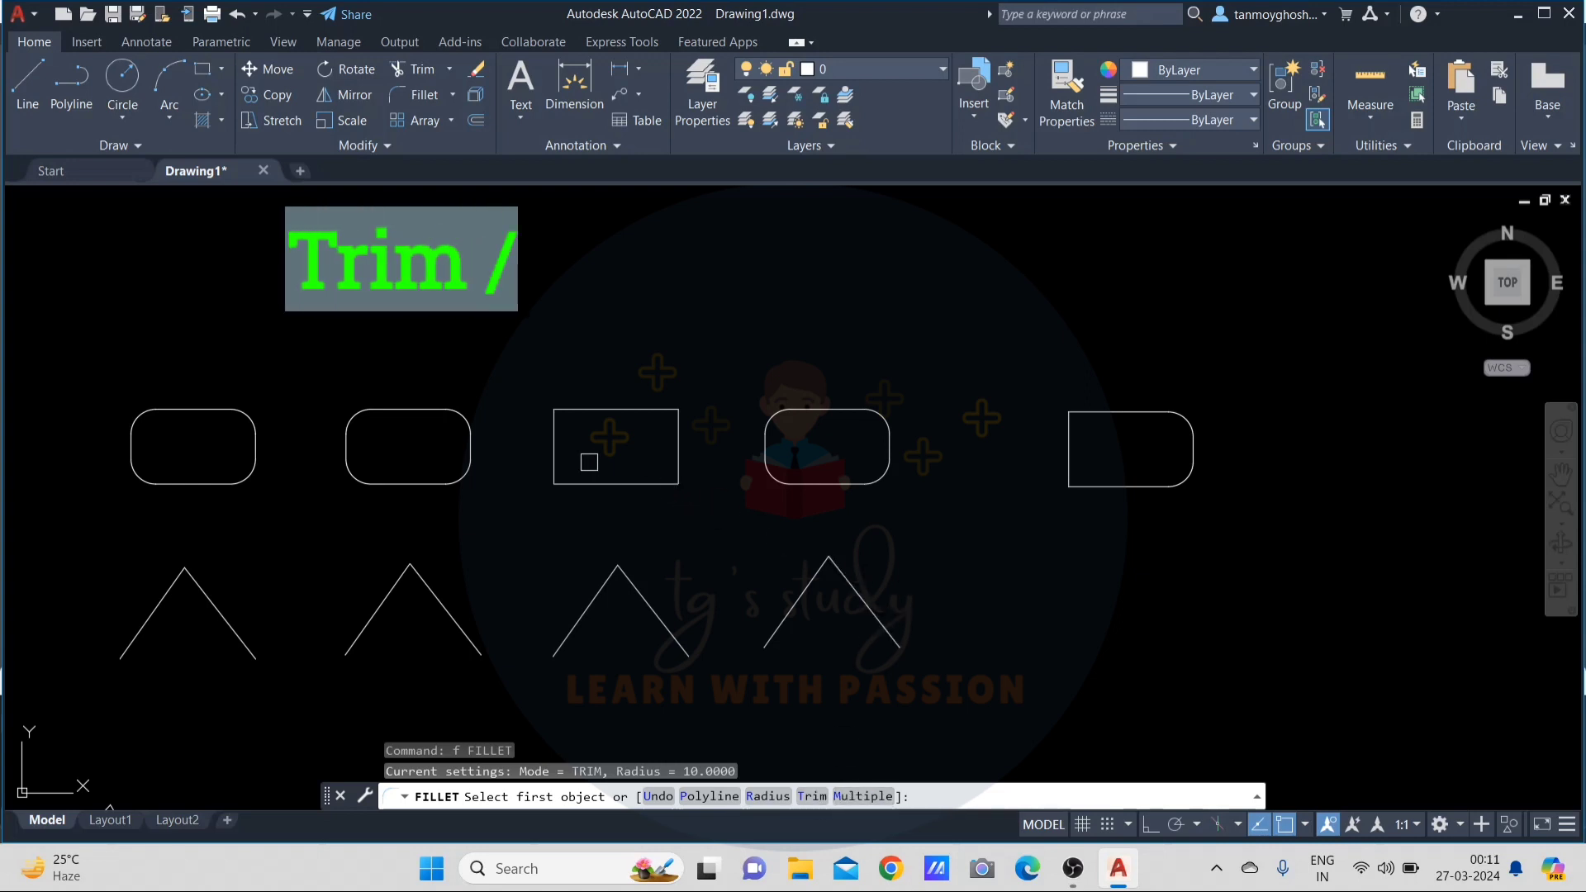
pyautogui.scroll(3, 669, 467)
pyautogui.scroll(-2, 882, 499)
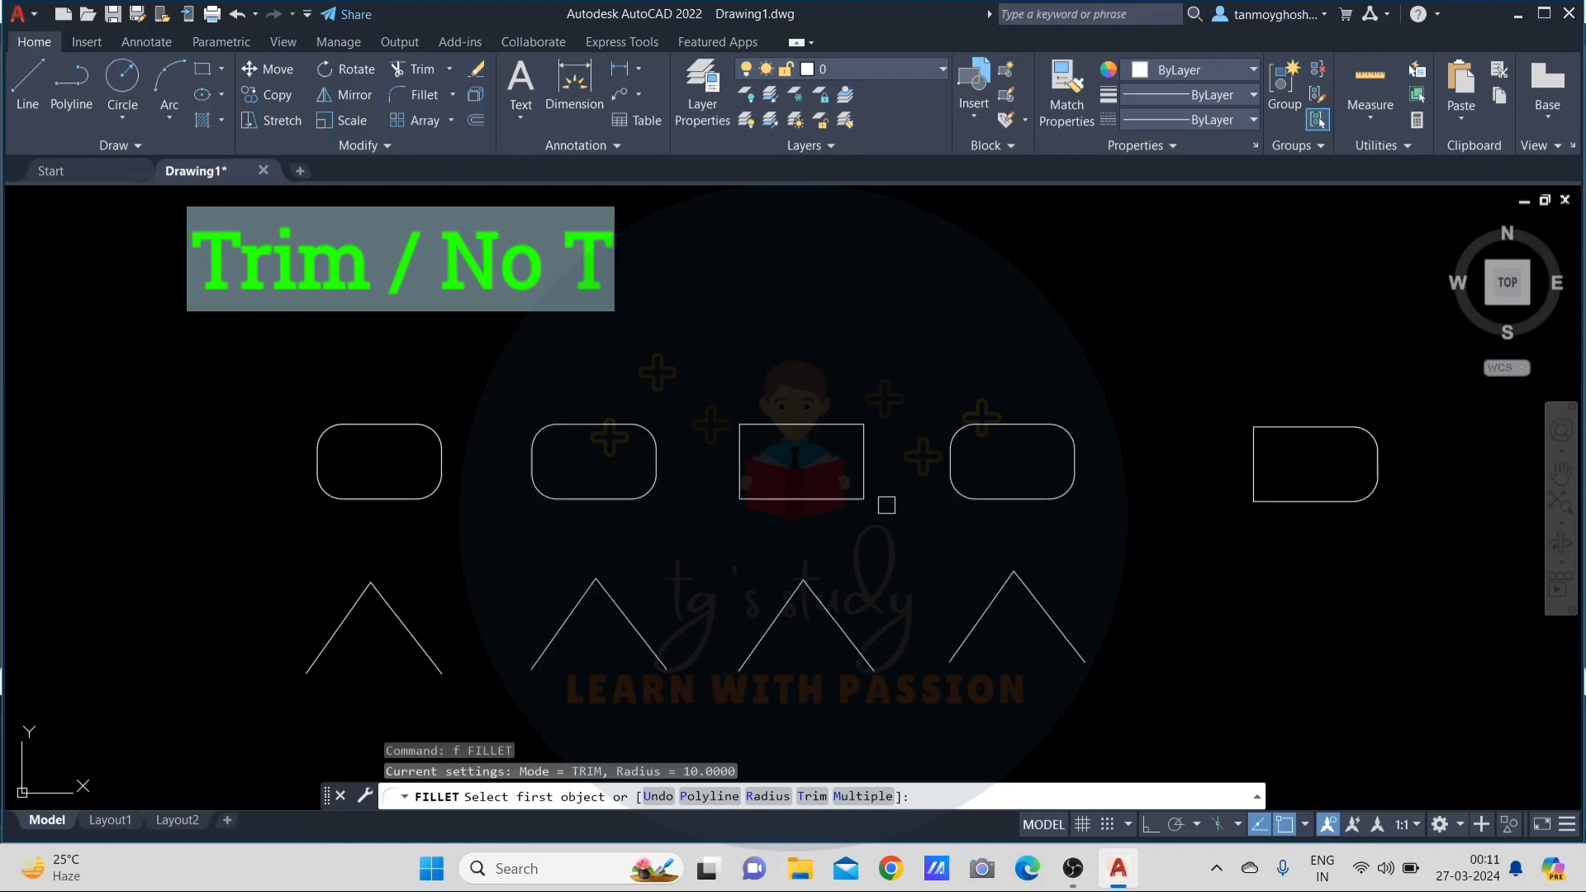
pyautogui.press('Escape')
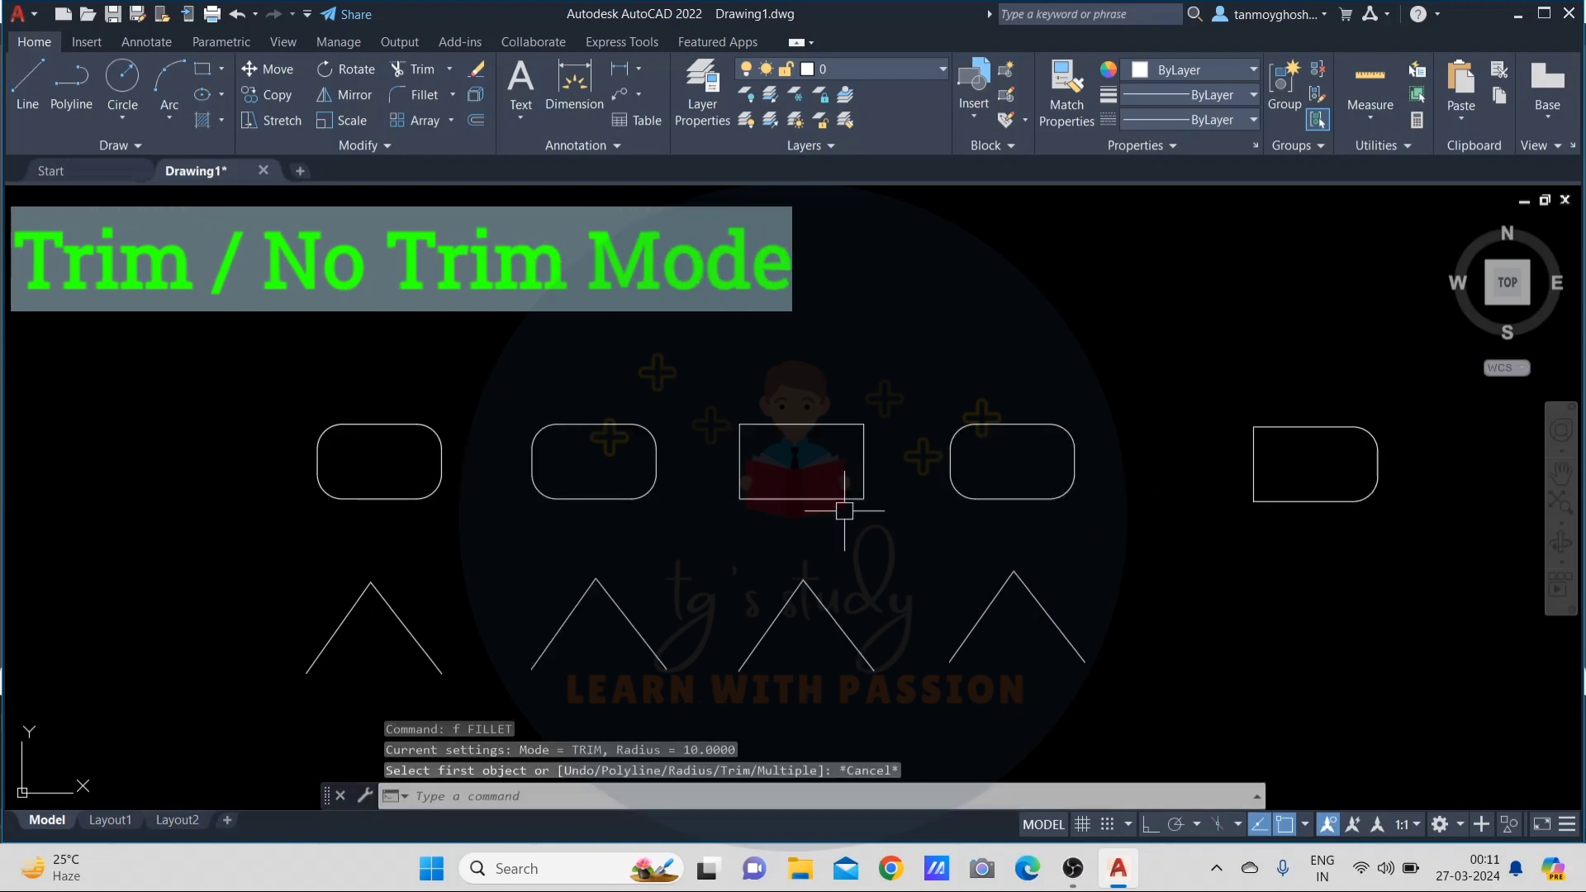
pyautogui.scroll(4, 813, 435)
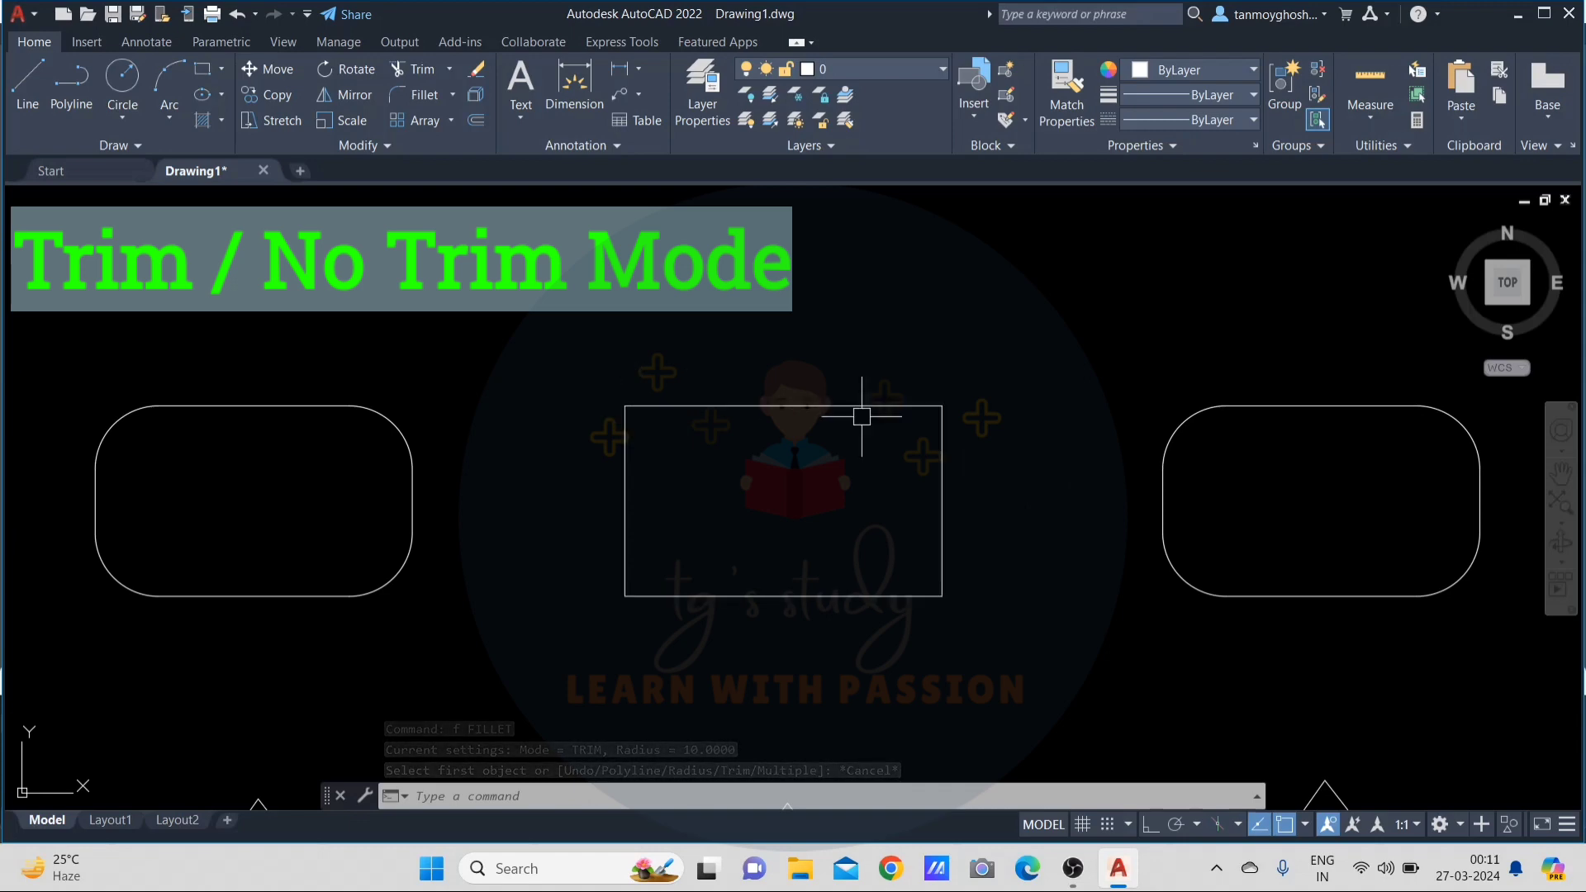
pyautogui.scroll(-3, 949, 418)
pyautogui.moveTo(985, 418); pyautogui.dragTo(887, 425, button='middle')
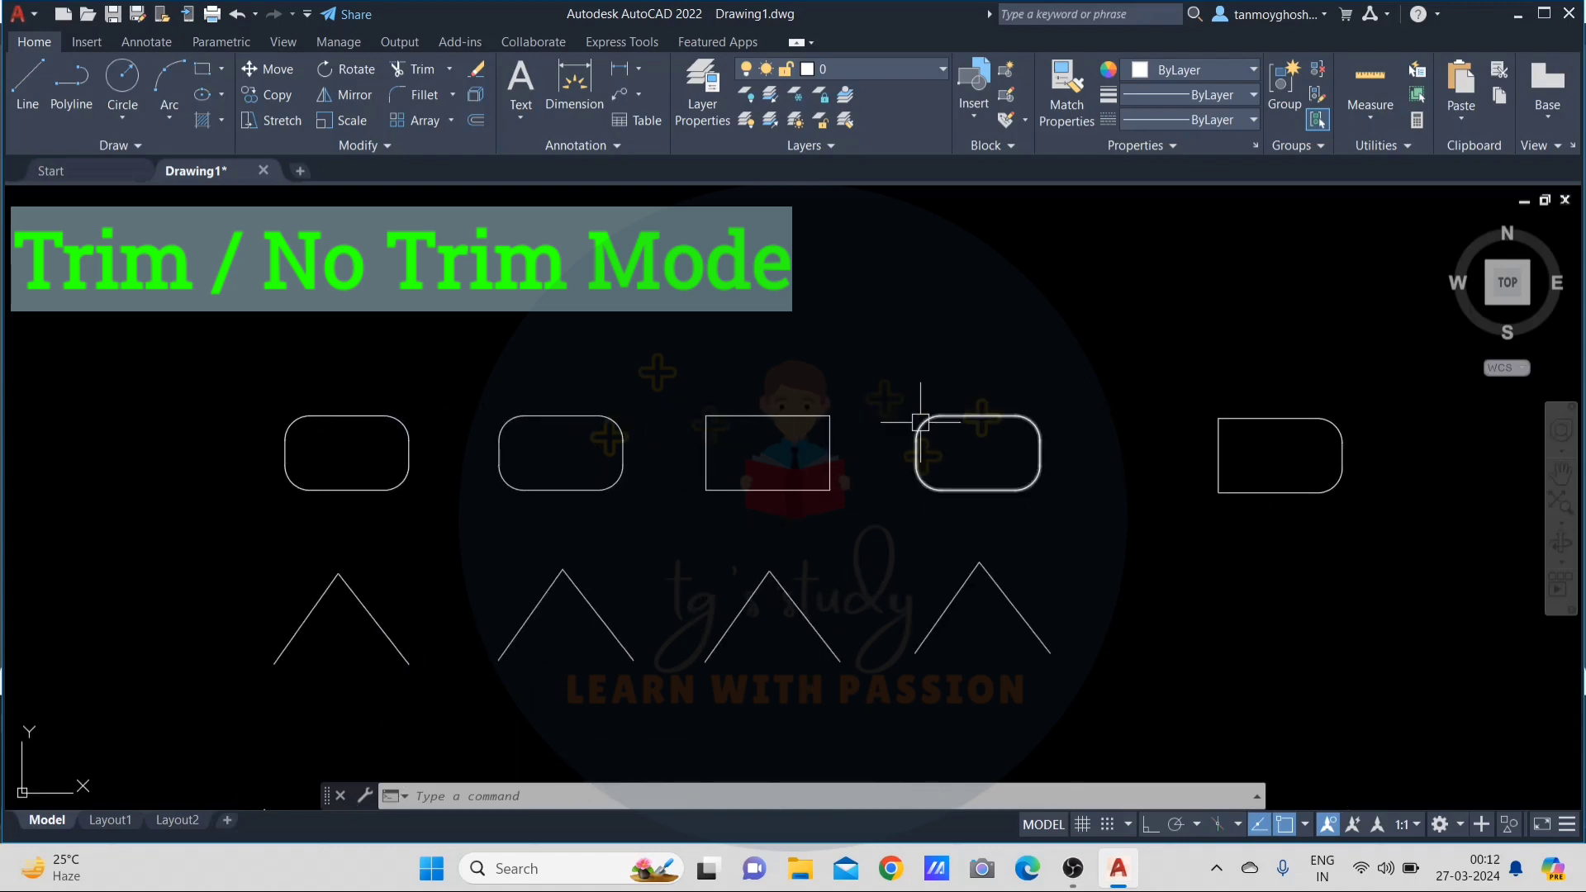
pyautogui.scroll(2, 796, 426)
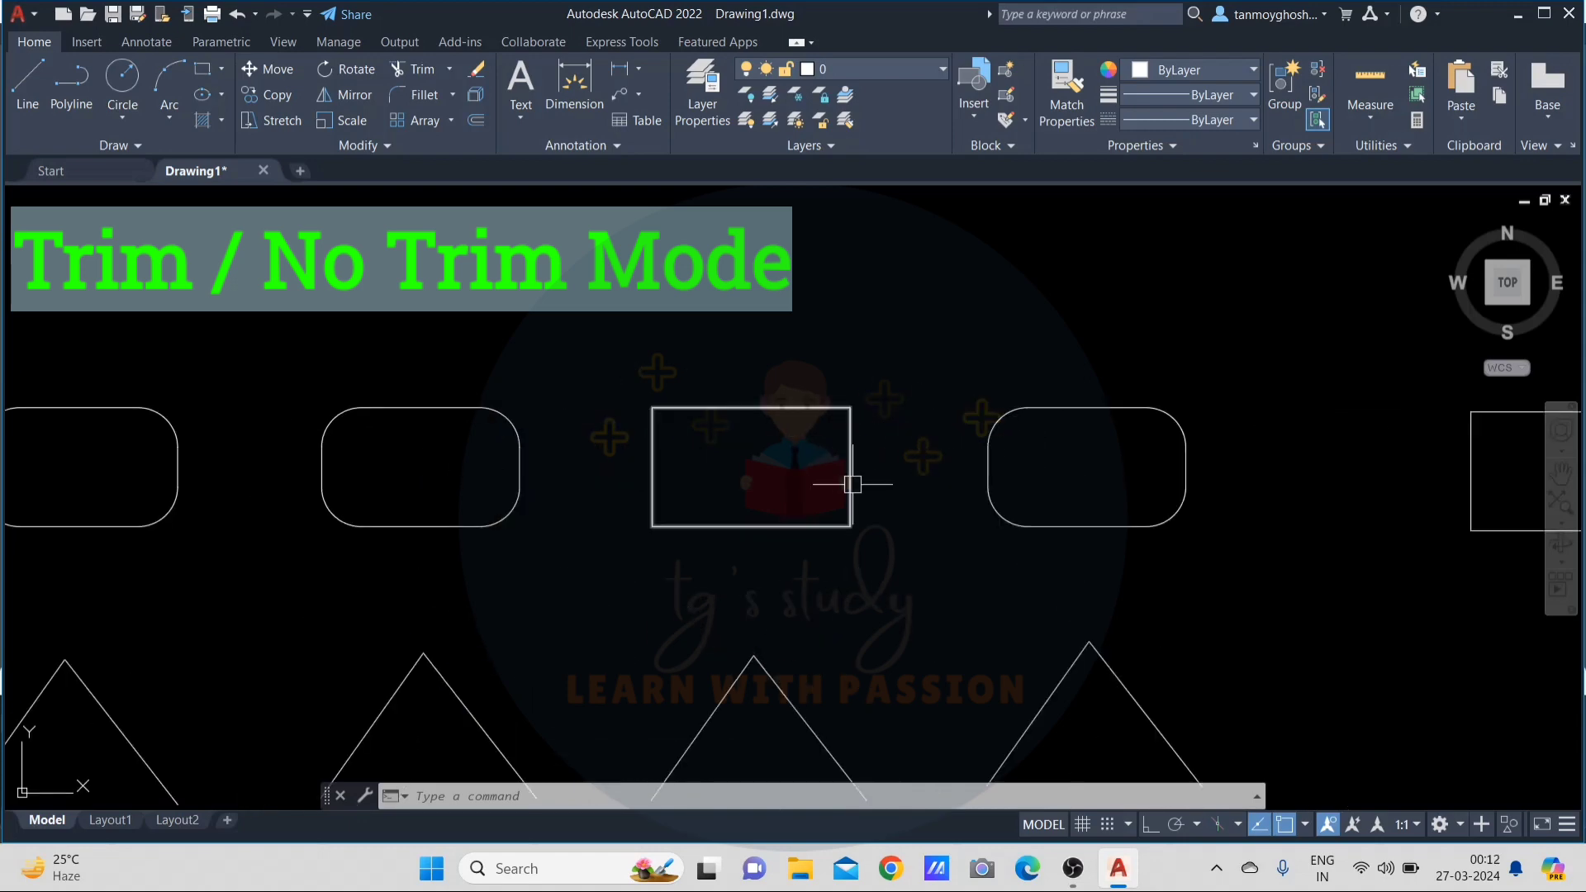
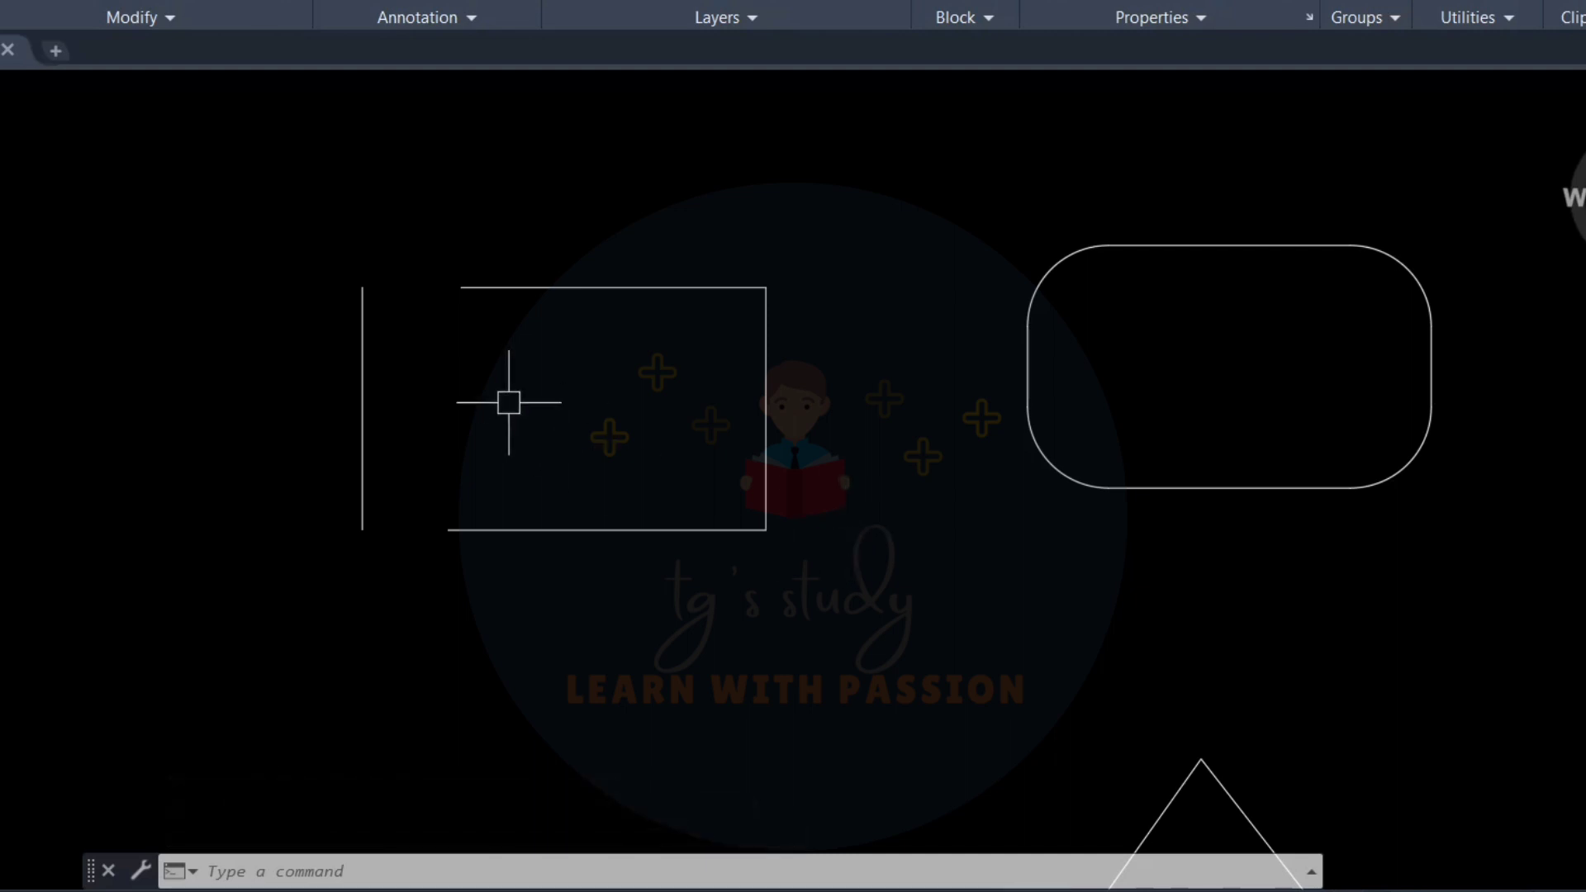
# - Stretch the upper endpoint of the detached left vertical line straight up, well beyond the level of the upper horizontal line
pyautogui.moveTo(507, 400); pyautogui.dragTo(541, 542, button='middle')
pyautogui.click(408, 443)
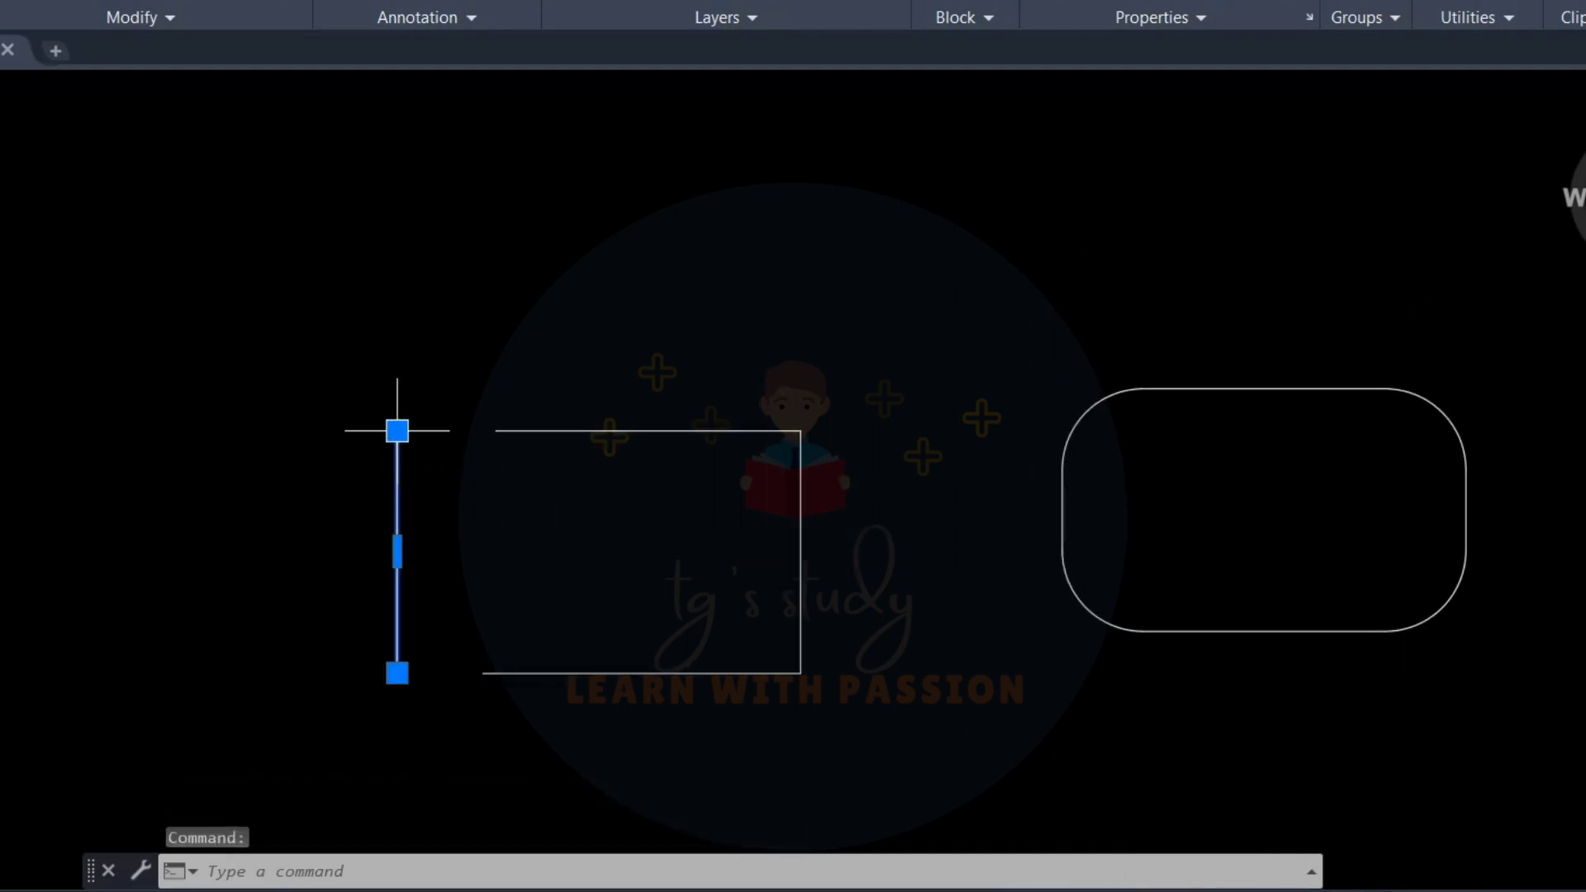
pyautogui.click(398, 430)
pyautogui.click(394, 231)
pyautogui.press('Escape')
pyautogui.press('Escape')
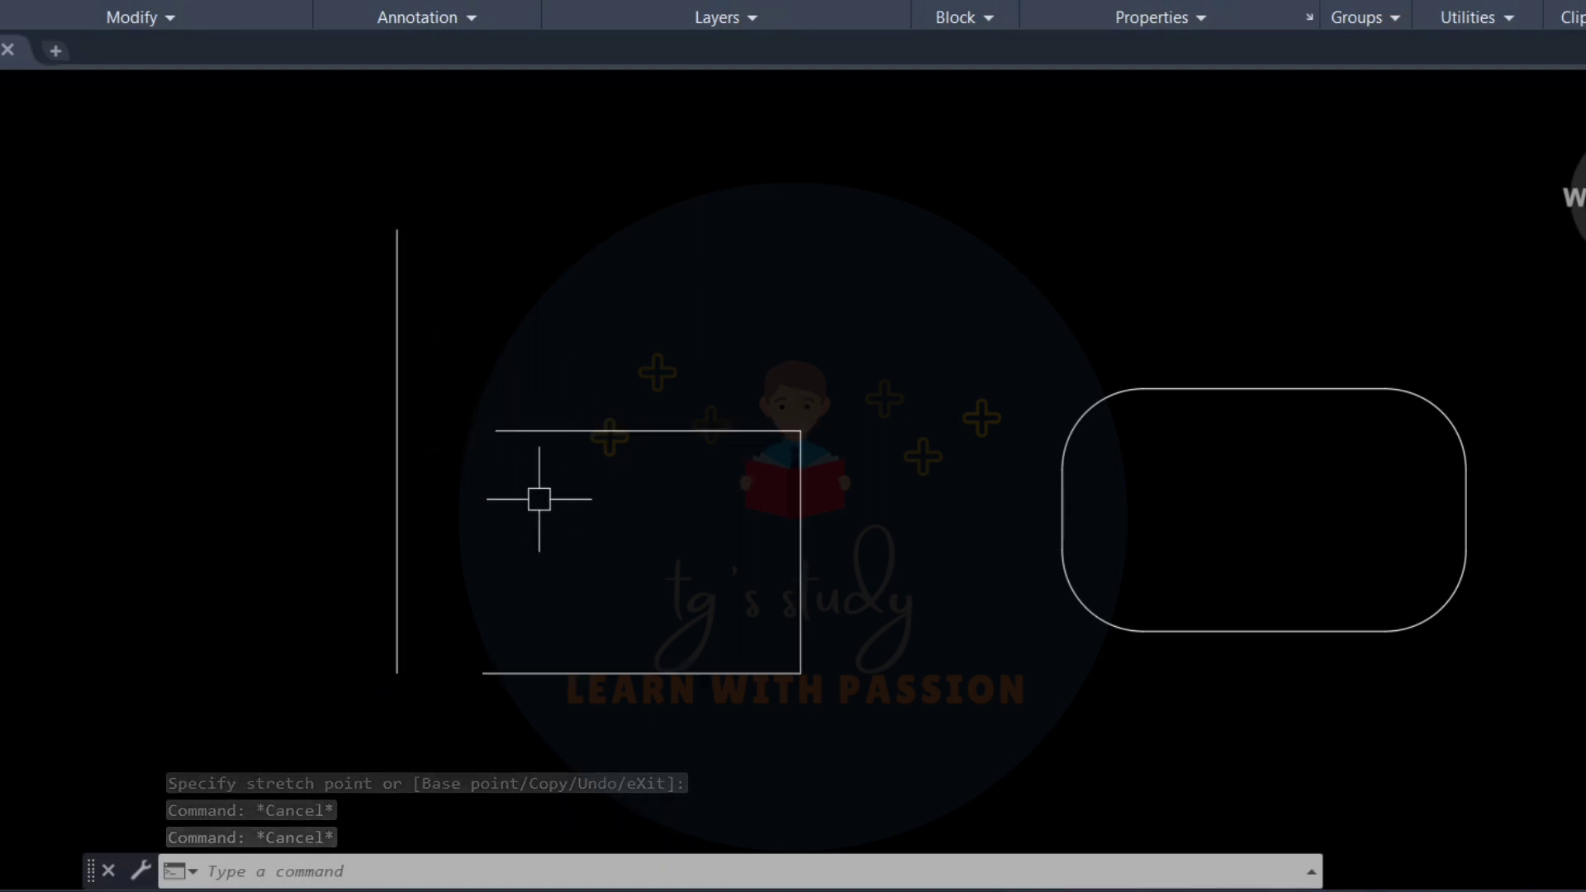
# - Fillet the upper part of the left vertical line and the upper horizontal line with radius 0 in Trim mode to form a sharp corner
pyautogui.press('Escape')
pyautogui.write('F')
pyautogui.press('Return')
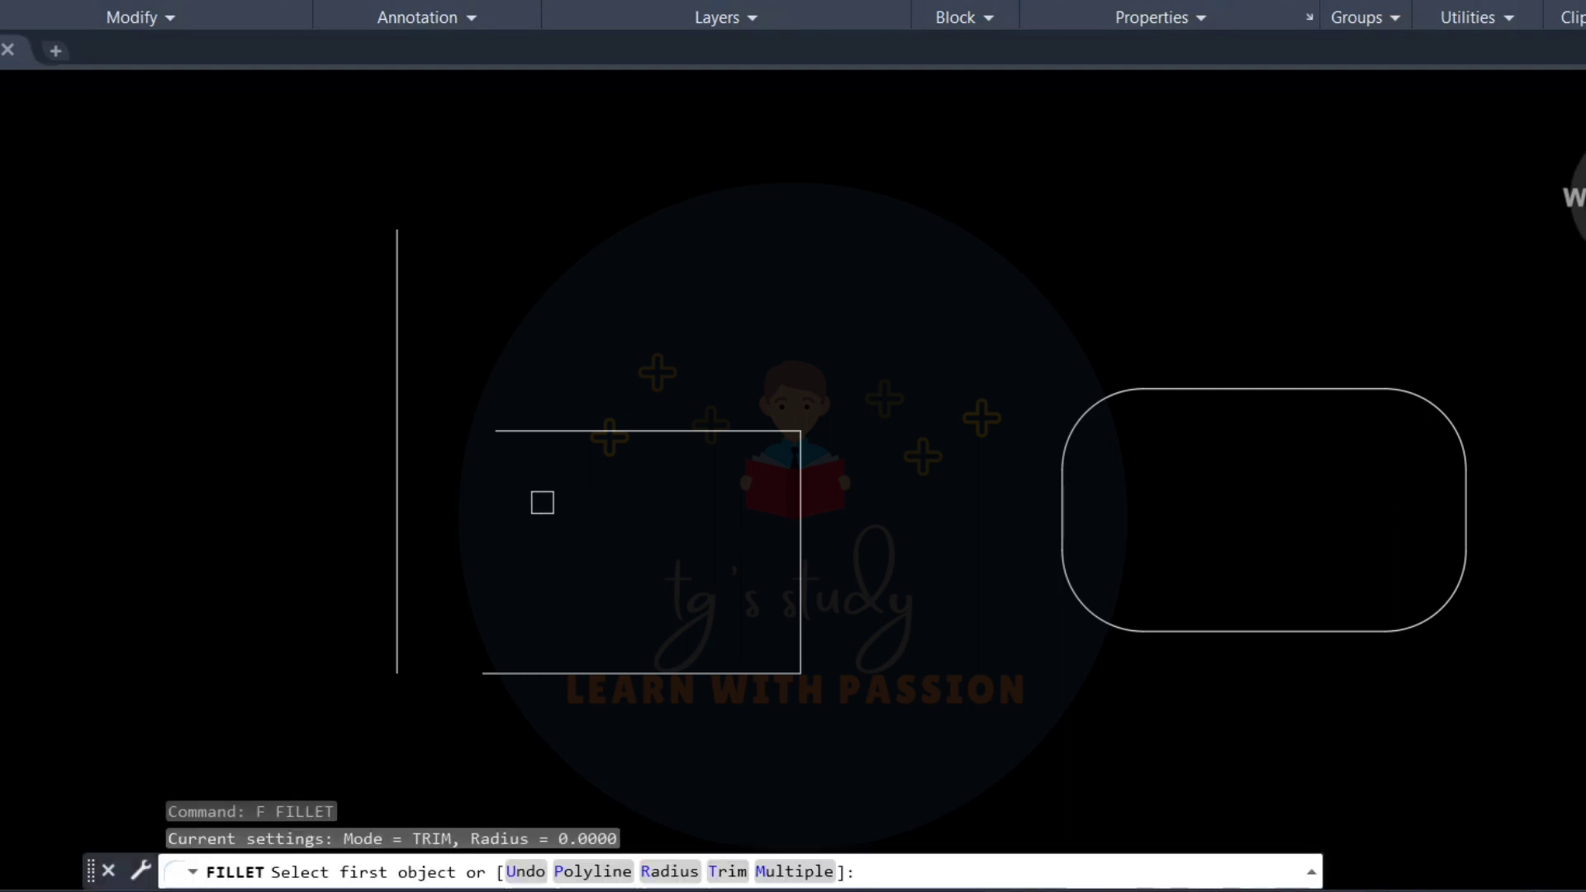
pyautogui.write('r')
pyautogui.press('Return')
pyautogui.press('Return')
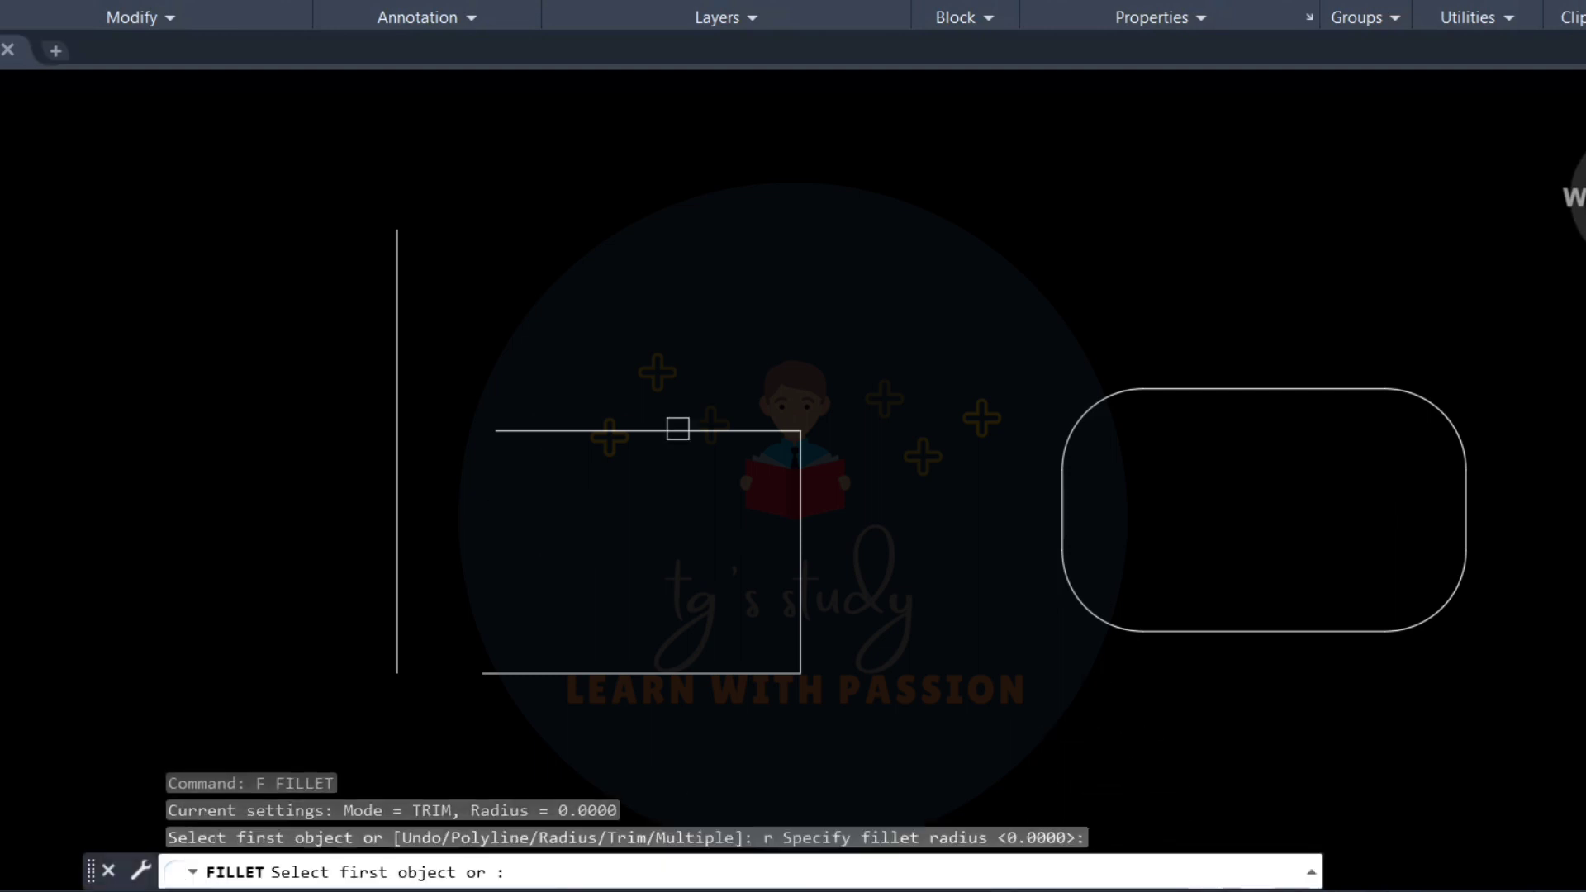
pyautogui.click(396, 324)
pyautogui.click(541, 421)
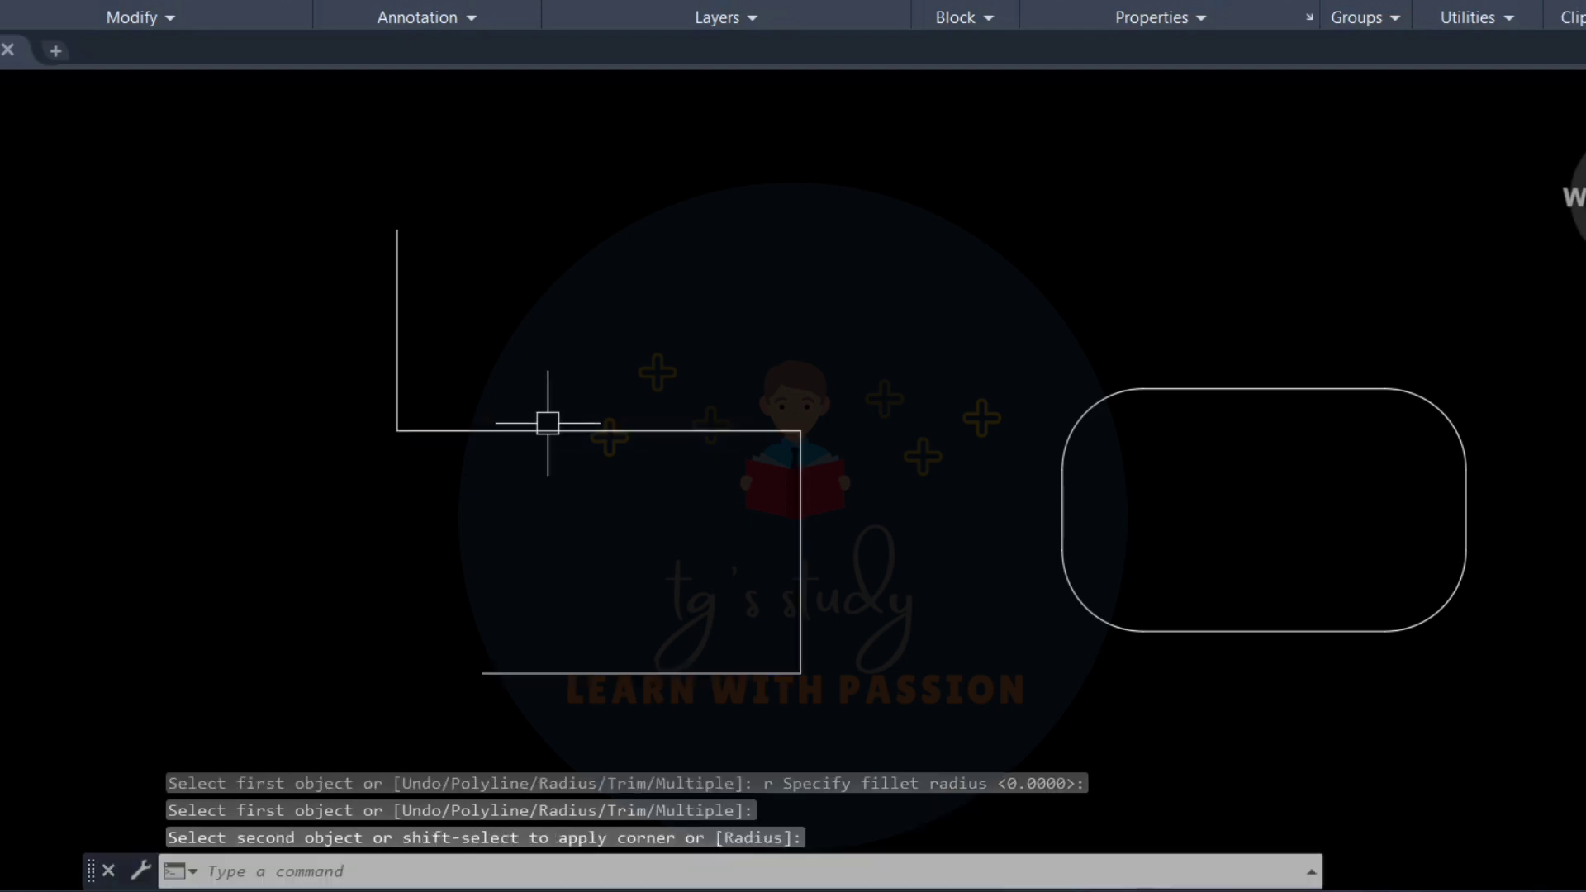
pyautogui.scroll(-2, 623, 497)
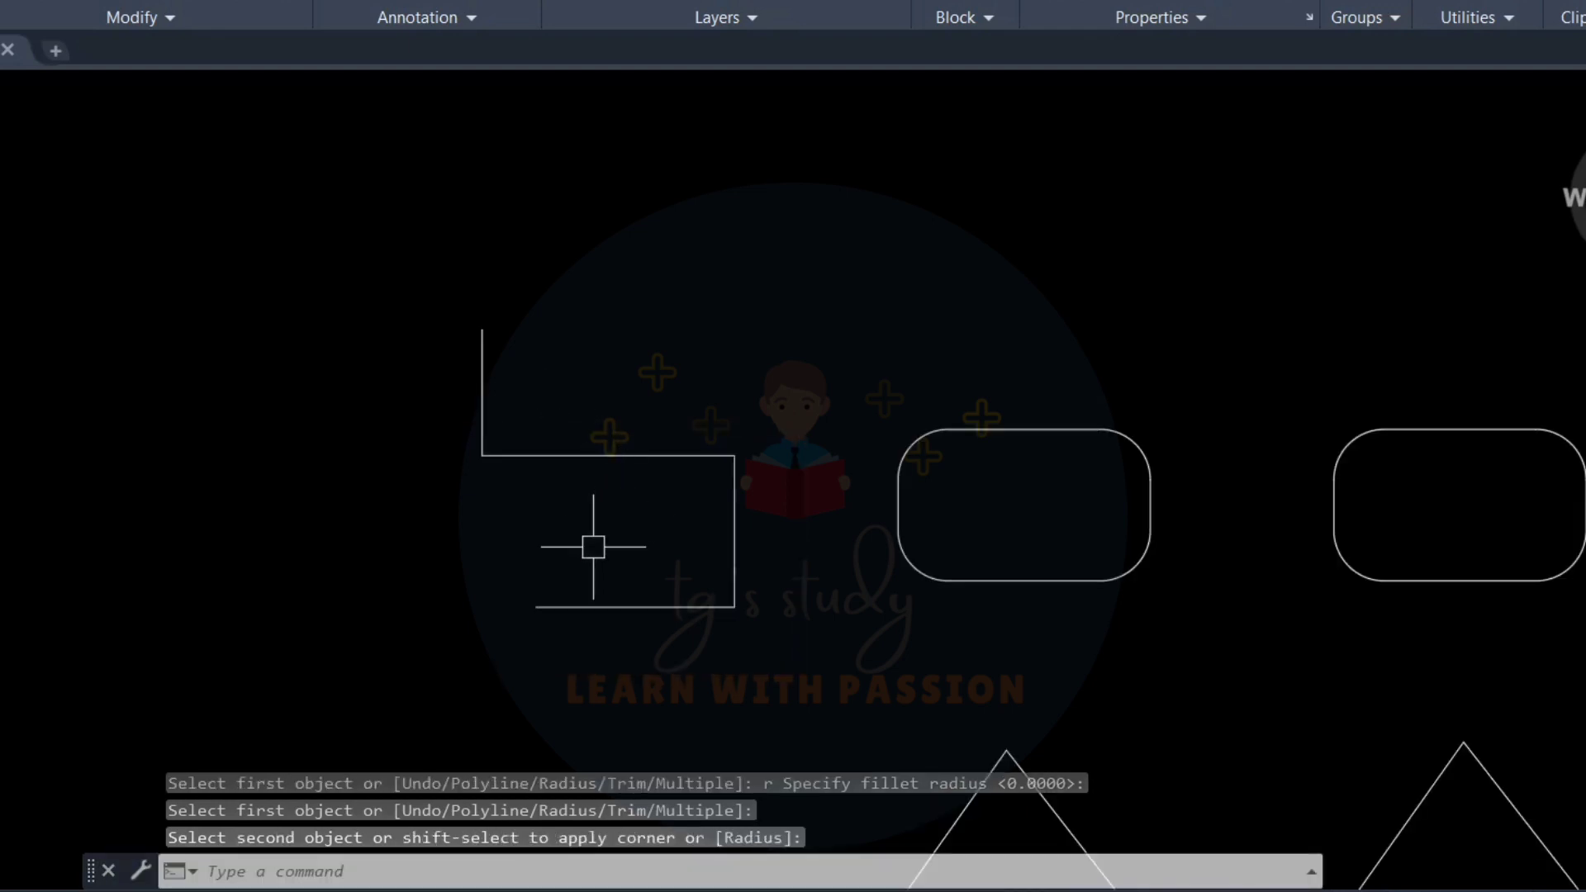
pyautogui.moveTo(587, 541); pyautogui.dragTo(583, 411, button='middle')
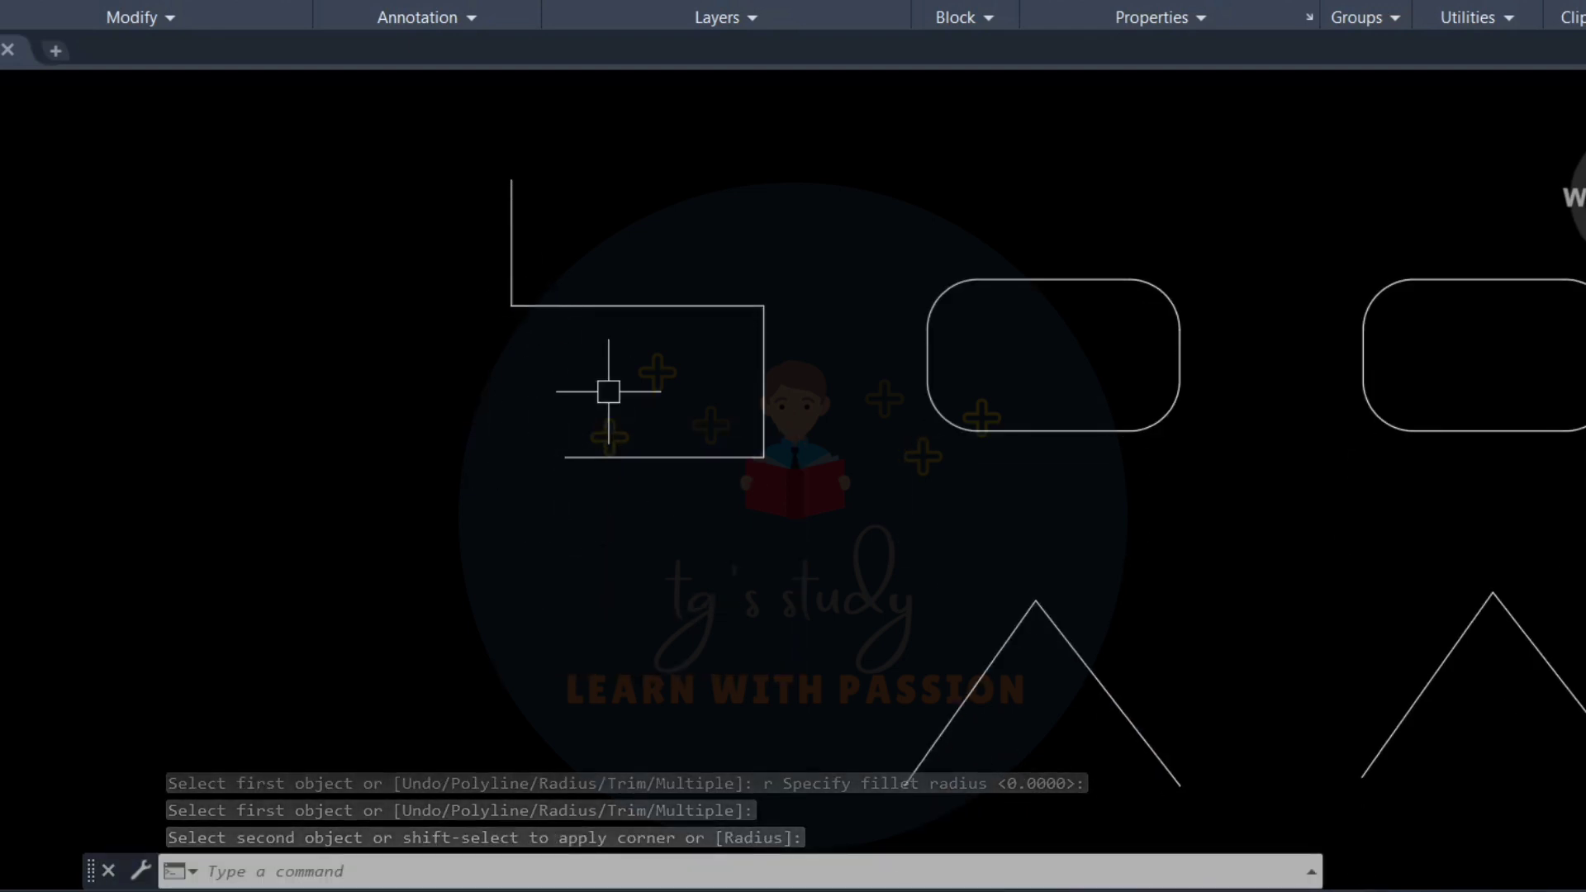
# - Undo the last zero-radius fillet between the left vertical line and the upper horizontal line
pyautogui.hotkey('ctrl', 'z')
pyautogui.hotkey('ctrl', 'z')
pyautogui.moveTo(554, 577); pyautogui.dragTo(631, 370, button='middle')
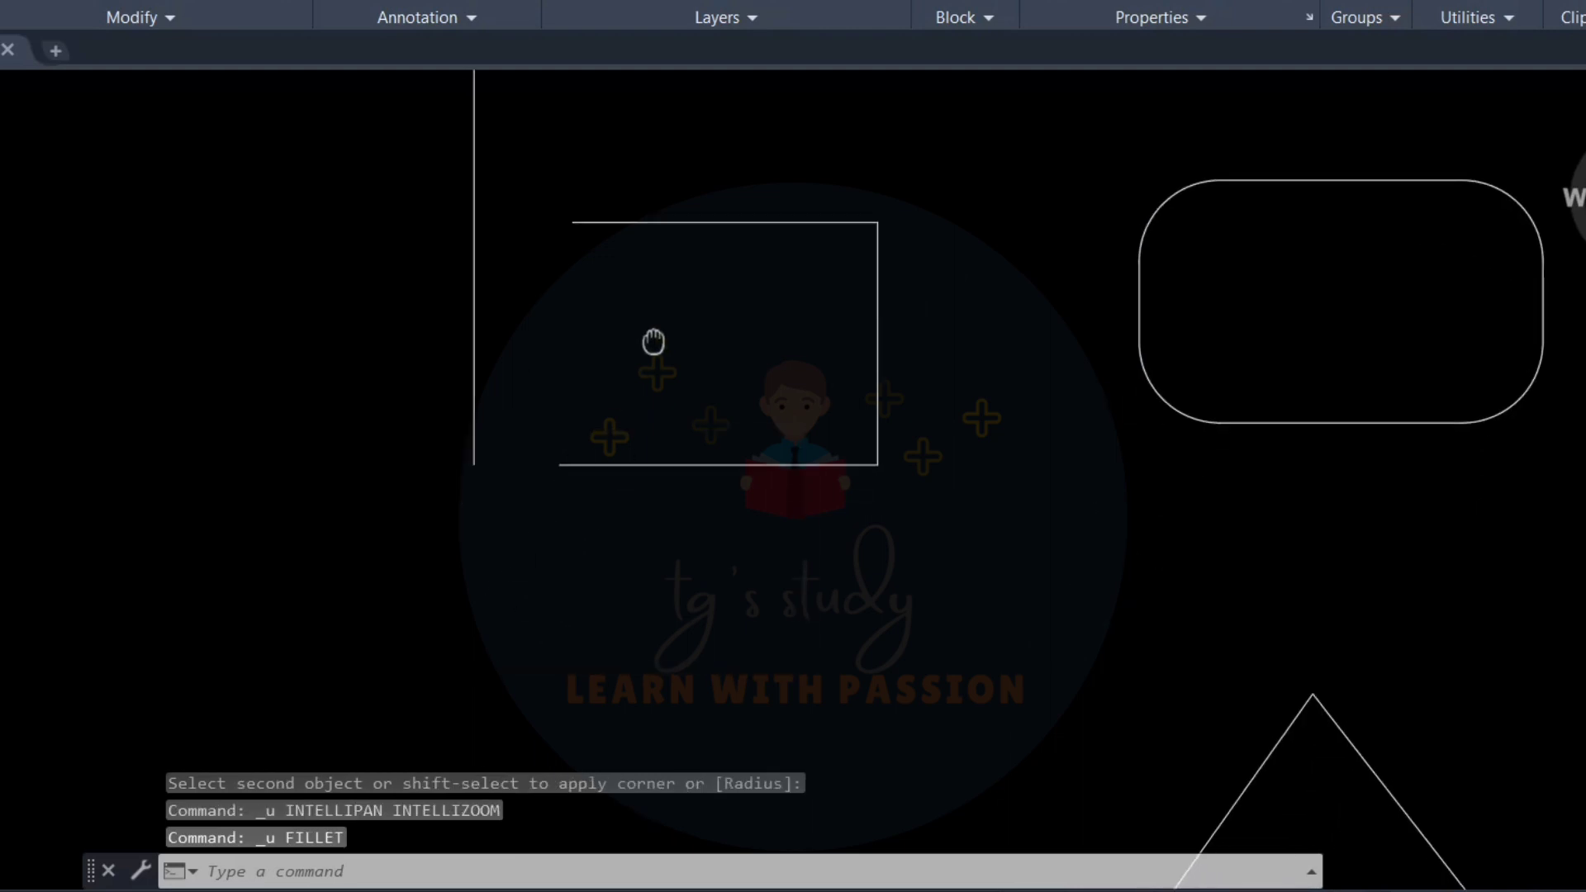
pyautogui.press('Escape')
pyautogui.press('Escape')
pyautogui.press('Escape')
# - Fillet the lower part of the left vertical line and the lower horizontal line with radius 0 to form a sharp corner
pyautogui.write('f')
pyautogui.press('Return')
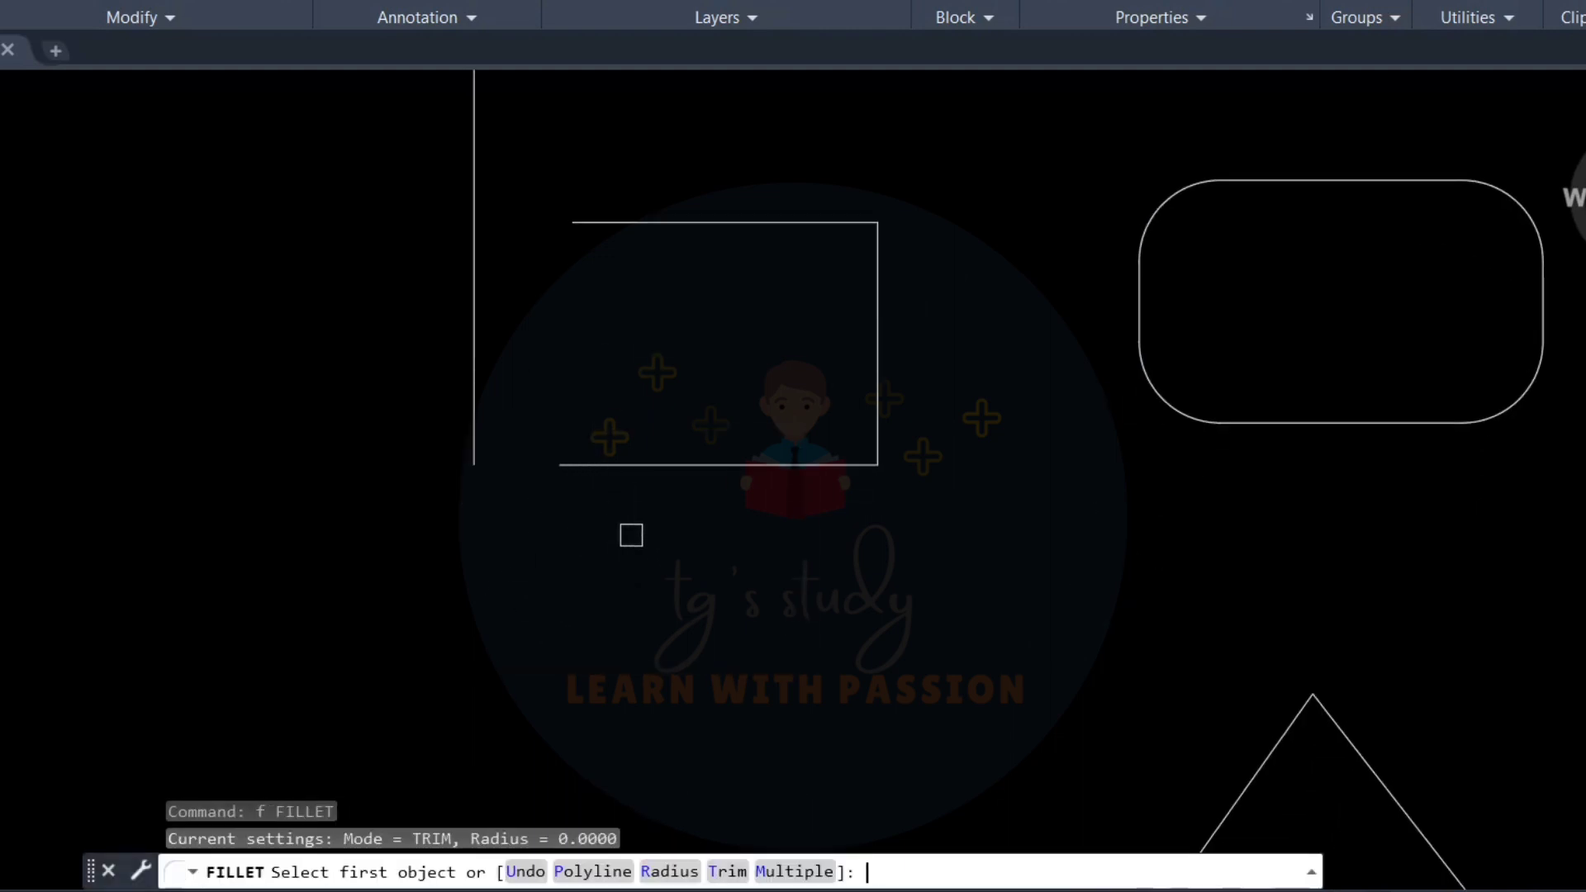
pyautogui.write('r')
pyautogui.press('Return')
pyautogui.press('Return')
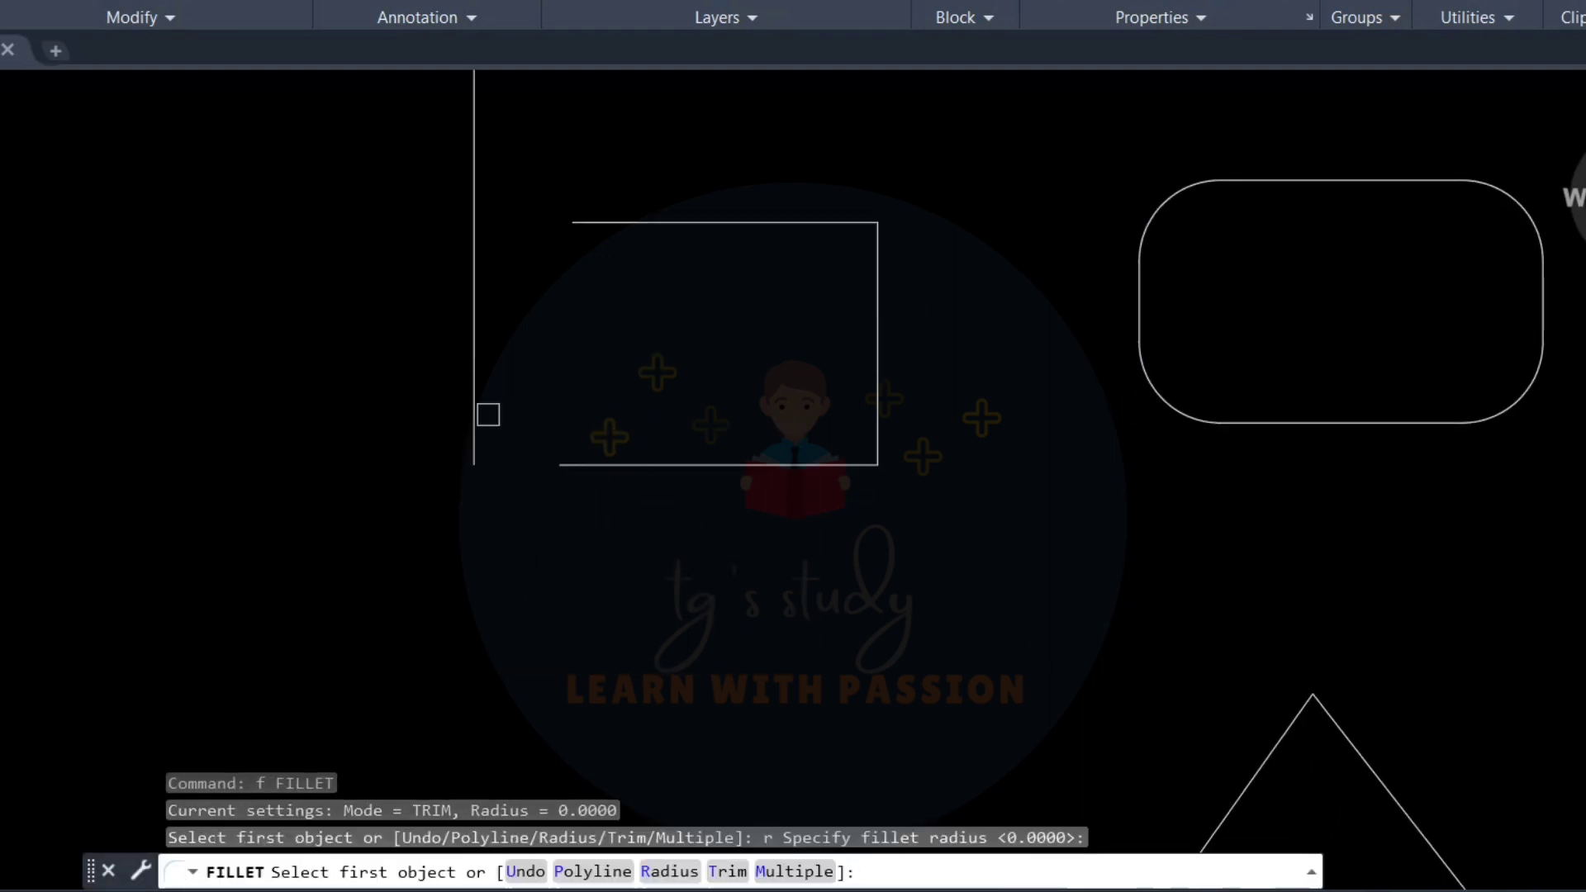
pyautogui.click(473, 419)
pyautogui.click(603, 461)
pyautogui.moveTo(615, 410); pyautogui.dragTo(596, 605, button='middle')
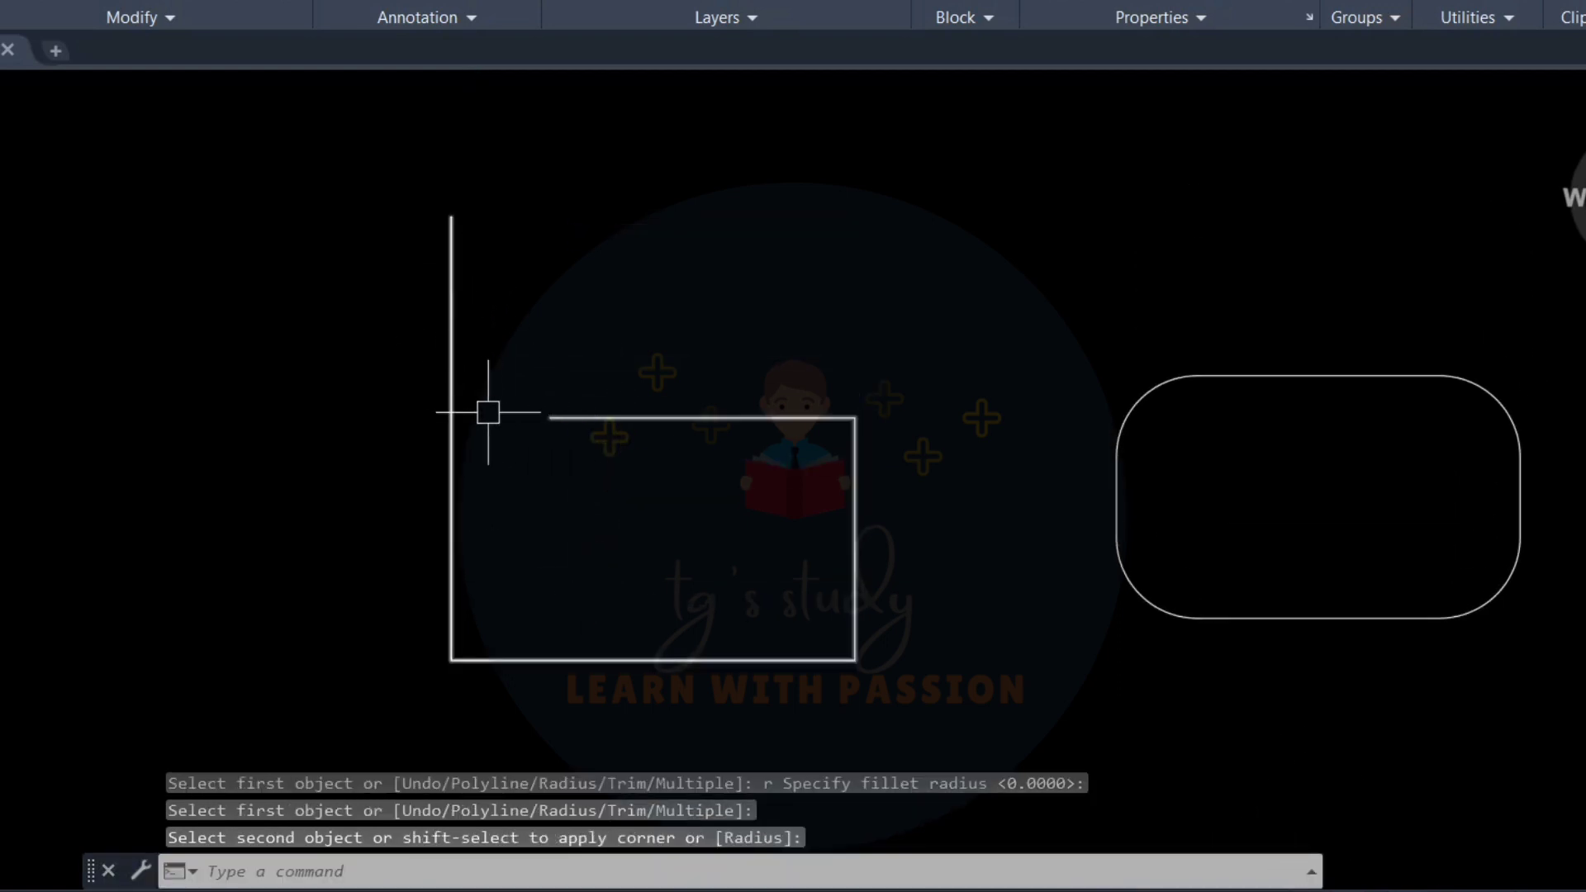
pyautogui.click(594, 418)
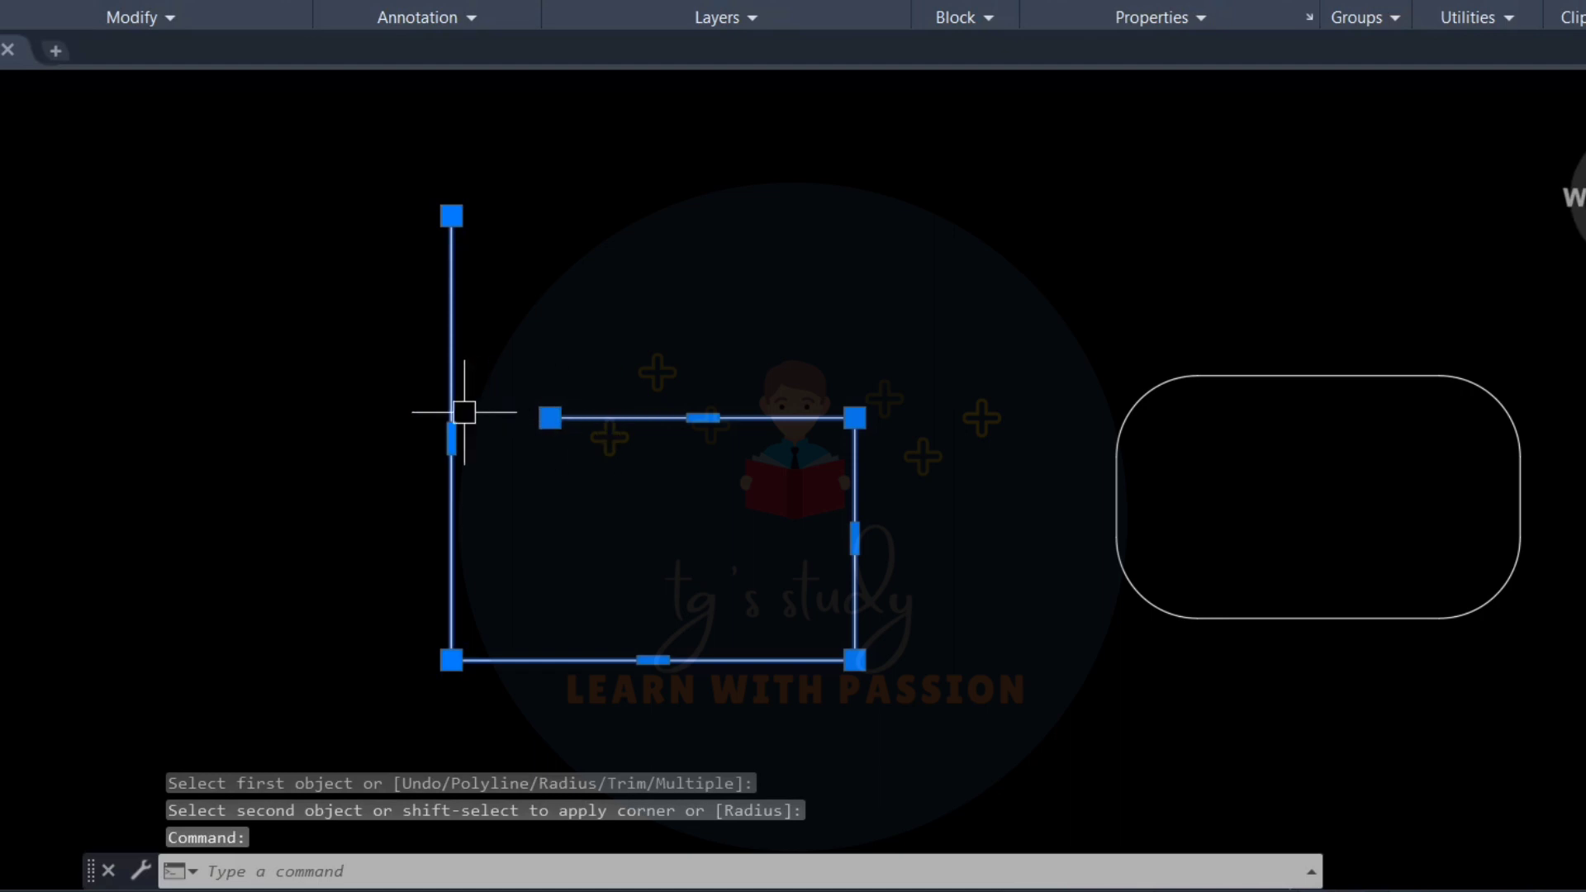
pyautogui.press('Escape')
pyautogui.press('Escape')
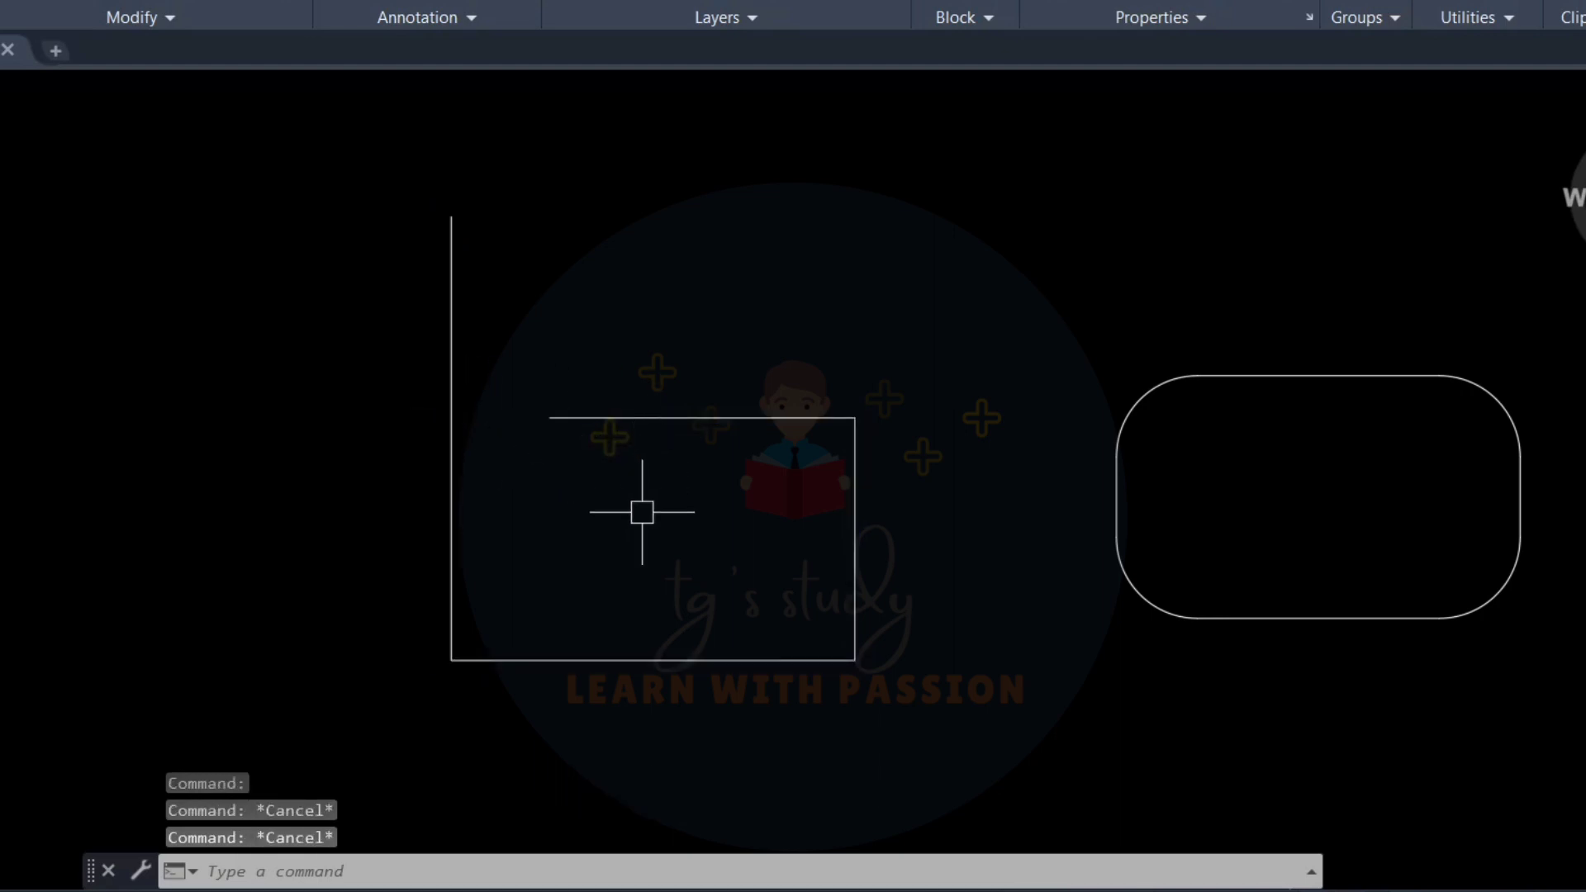
pyautogui.press('Escape')
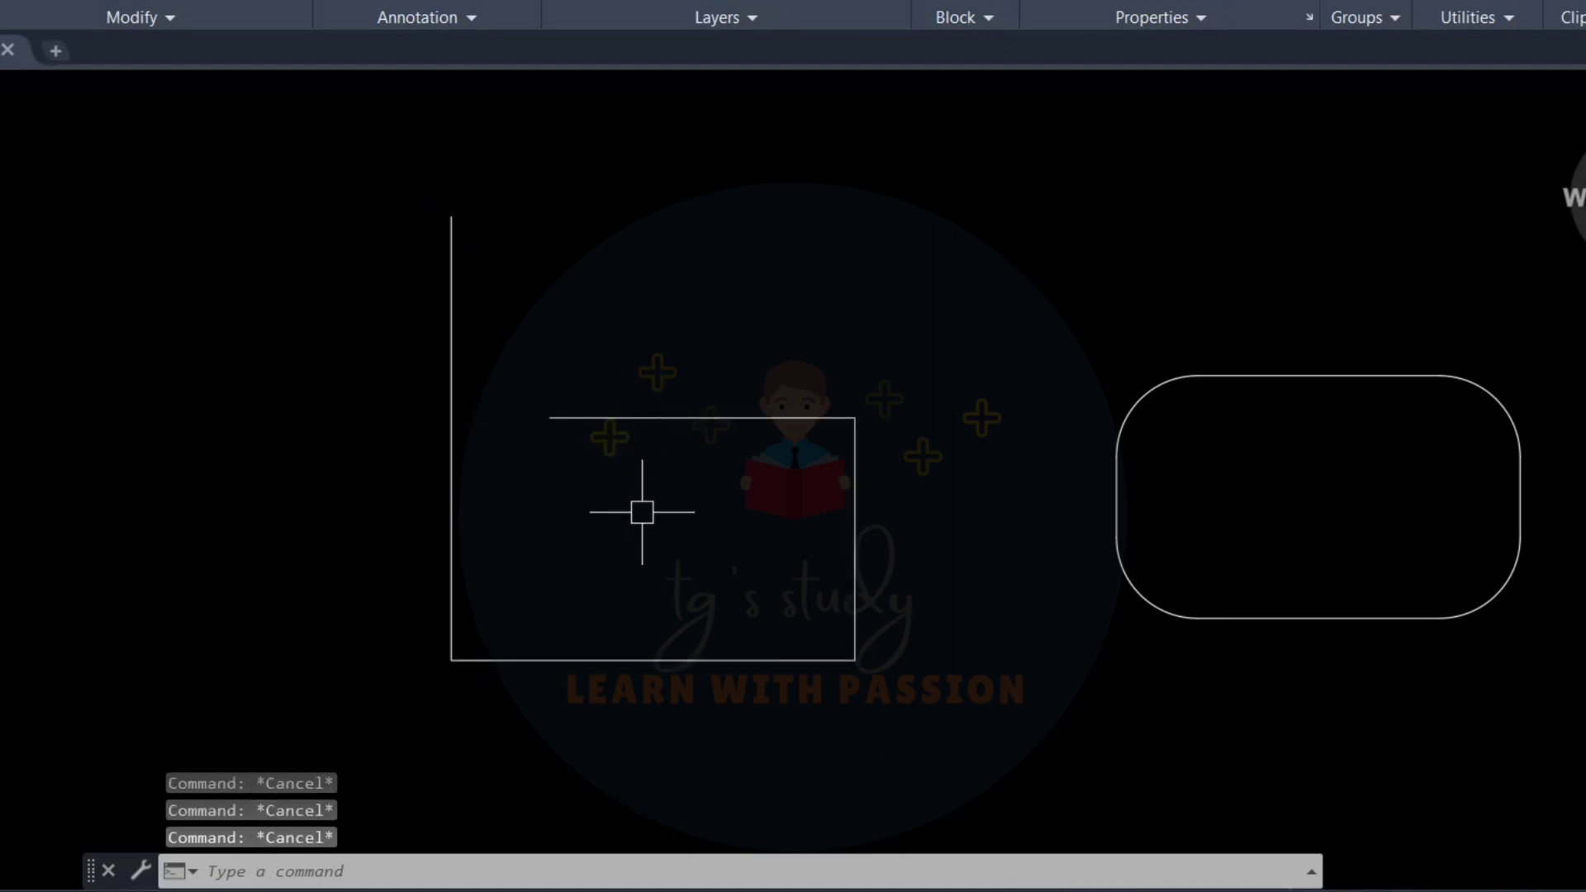
# - Fillet the left vertical line and the upper horizontal line with radius 0 to close the rectangle at its upper-left corner
pyautogui.write('f')
pyautogui.press('Return')
pyautogui.write('r')
pyautogui.press('Return')
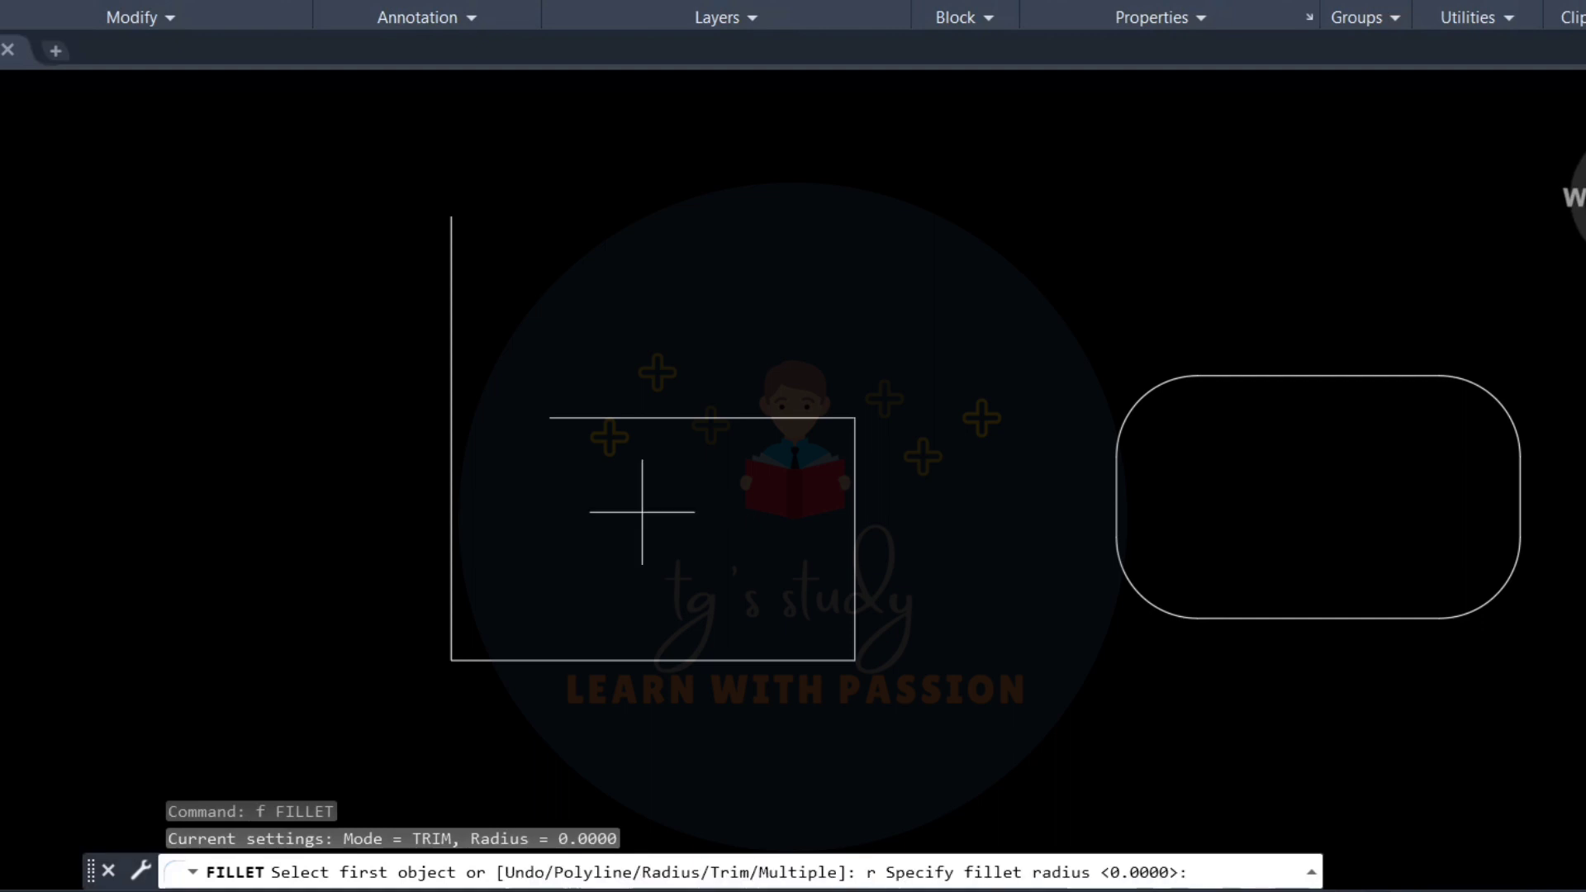
pyautogui.press('Return')
pyautogui.click(450, 300)
pyautogui.click(618, 418)
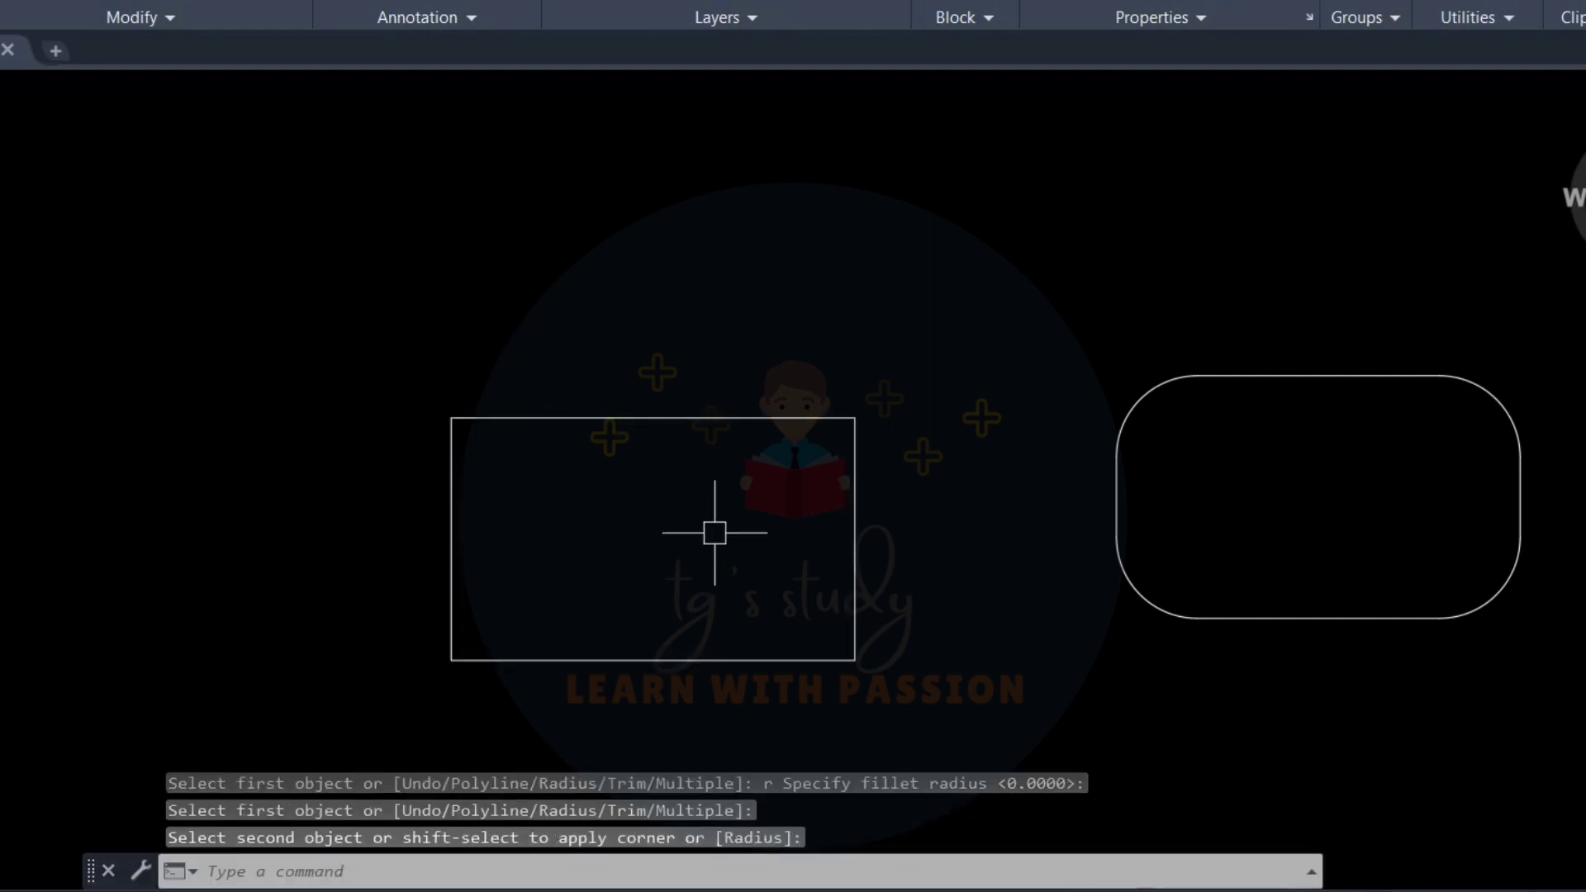
pyautogui.scroll(-3, 661, 479)
pyautogui.press('Escape')
pyautogui.press('Escape')
pyautogui.moveTo(609, 427); pyautogui.dragTo(488, 372, button='middle')
pyautogui.scroll(-2, 675, 438)
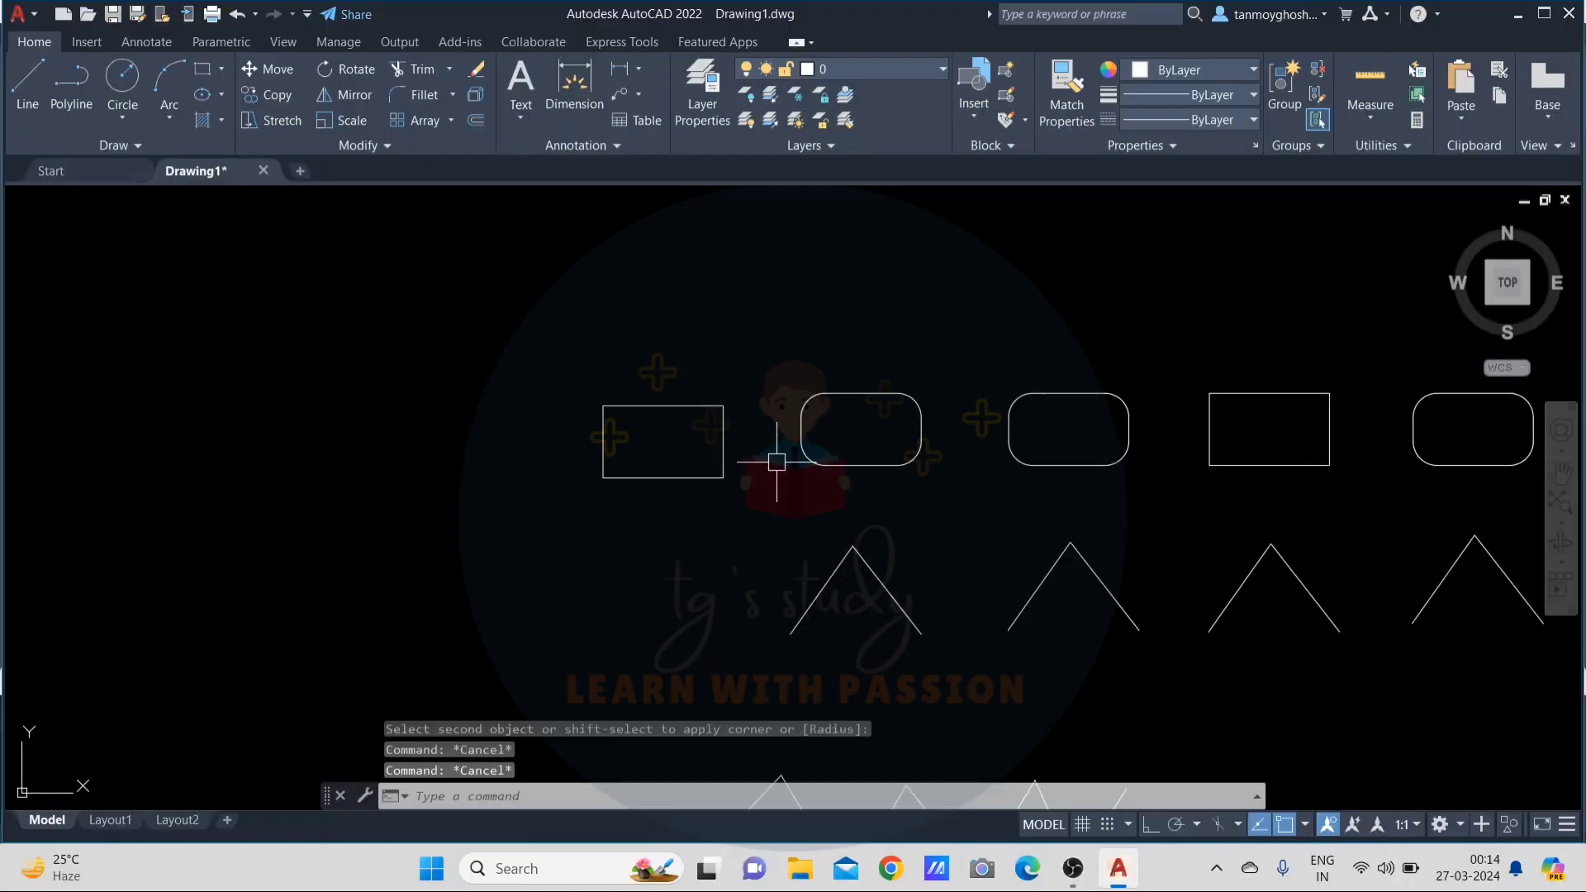
# - Draw two slanted lines across the leftmost rectangle and trim away the parts of its horizontal edges outside them
pyautogui.scroll(4, 700, 411)
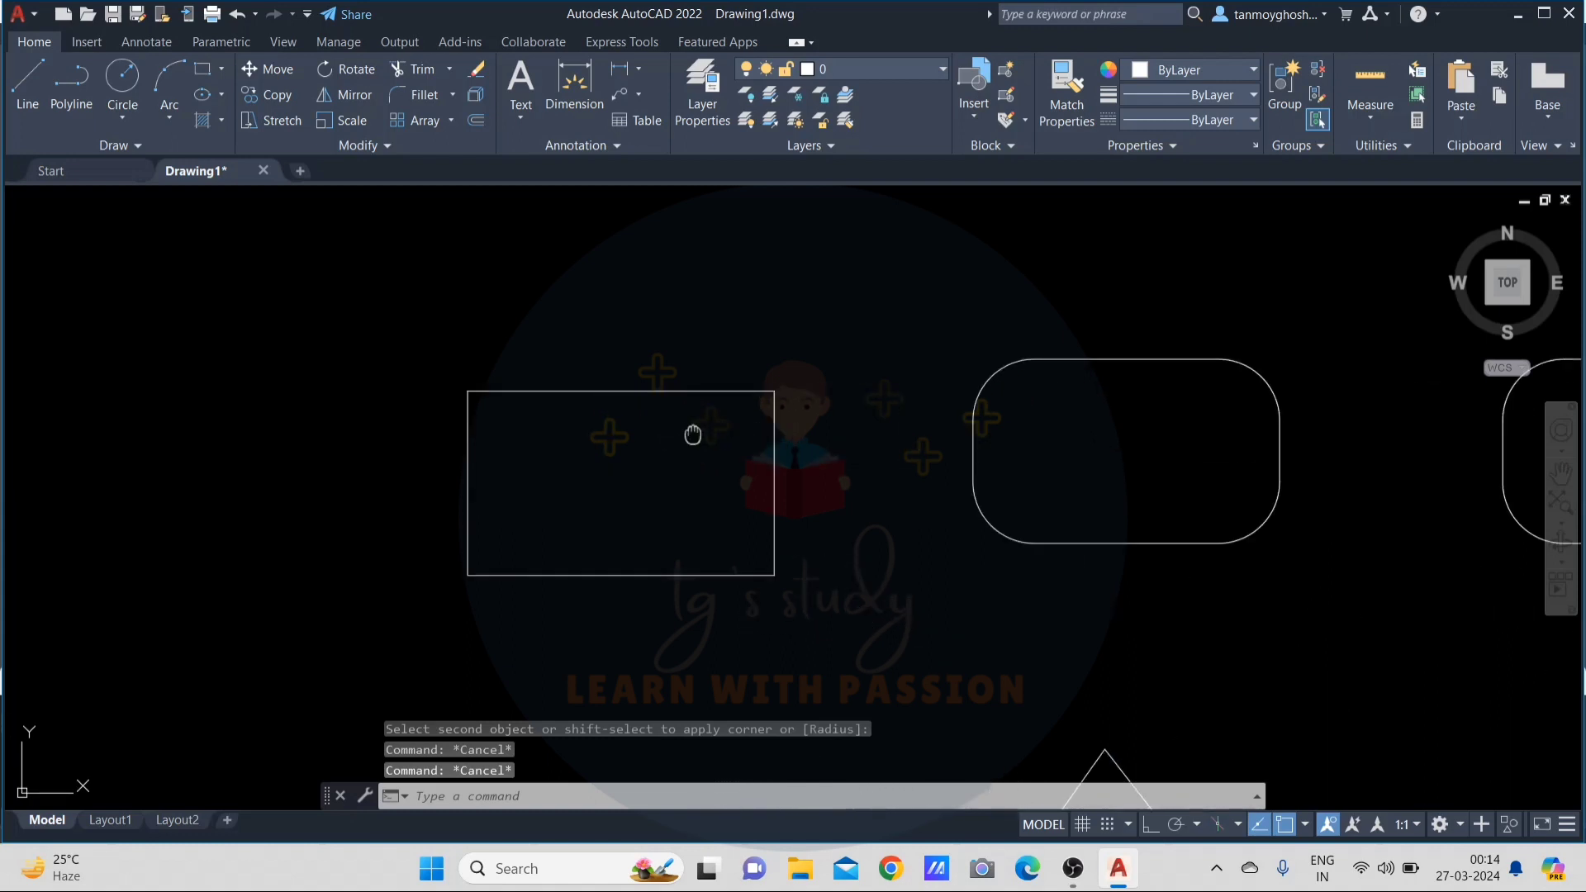
pyautogui.moveTo(692, 434); pyautogui.dragTo(721, 400, button='middle')
pyautogui.write('l')
pyautogui.press('Return')
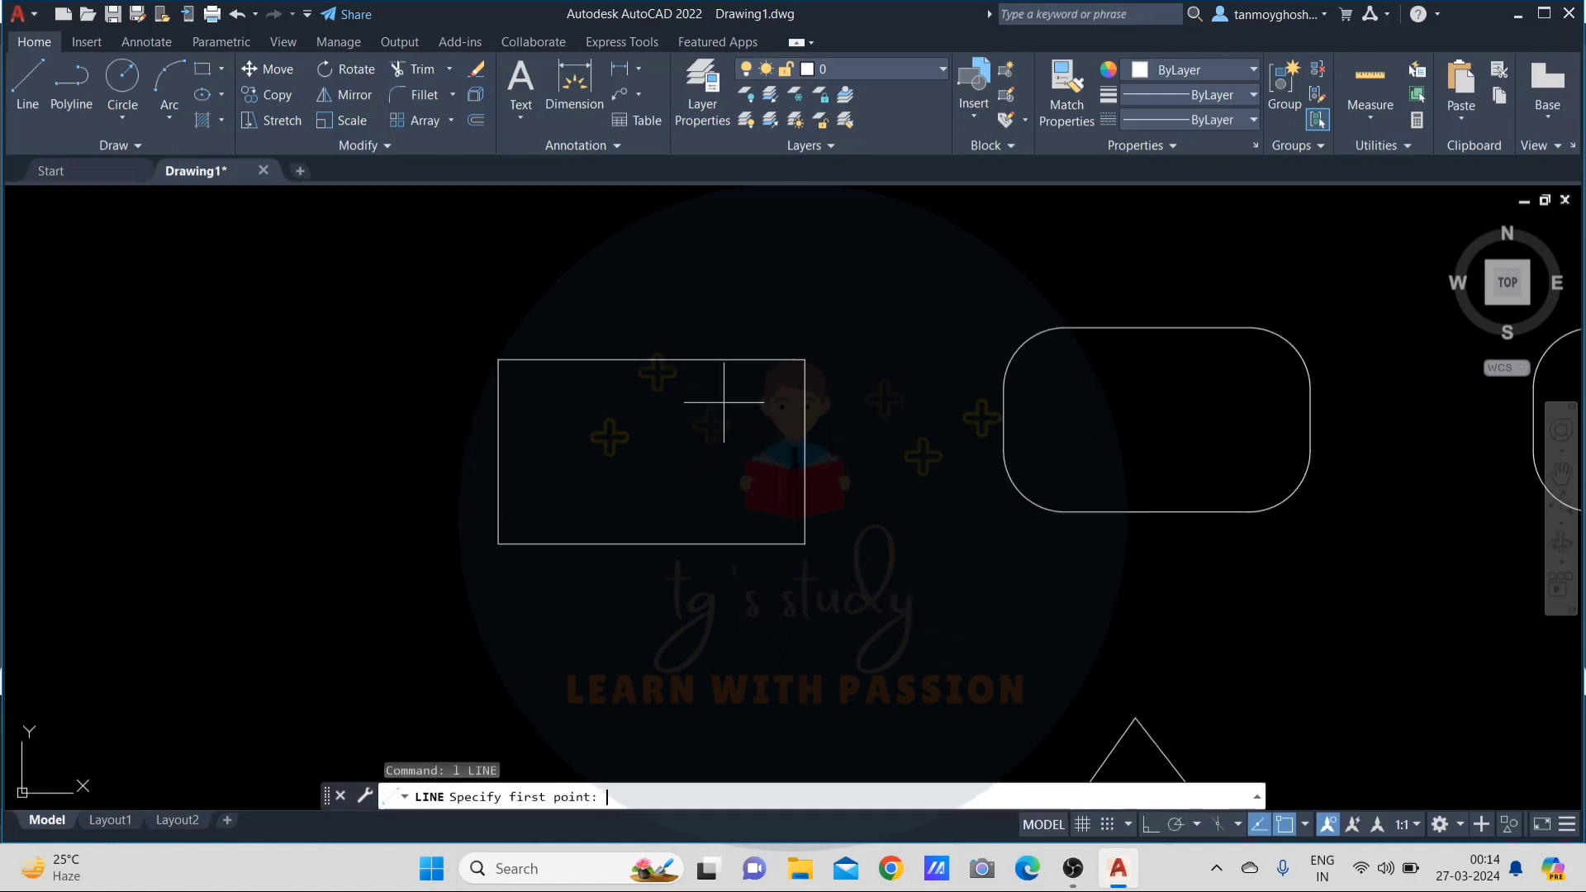
pyautogui.click(574, 289)
pyautogui.click(551, 631)
pyautogui.press('Return')
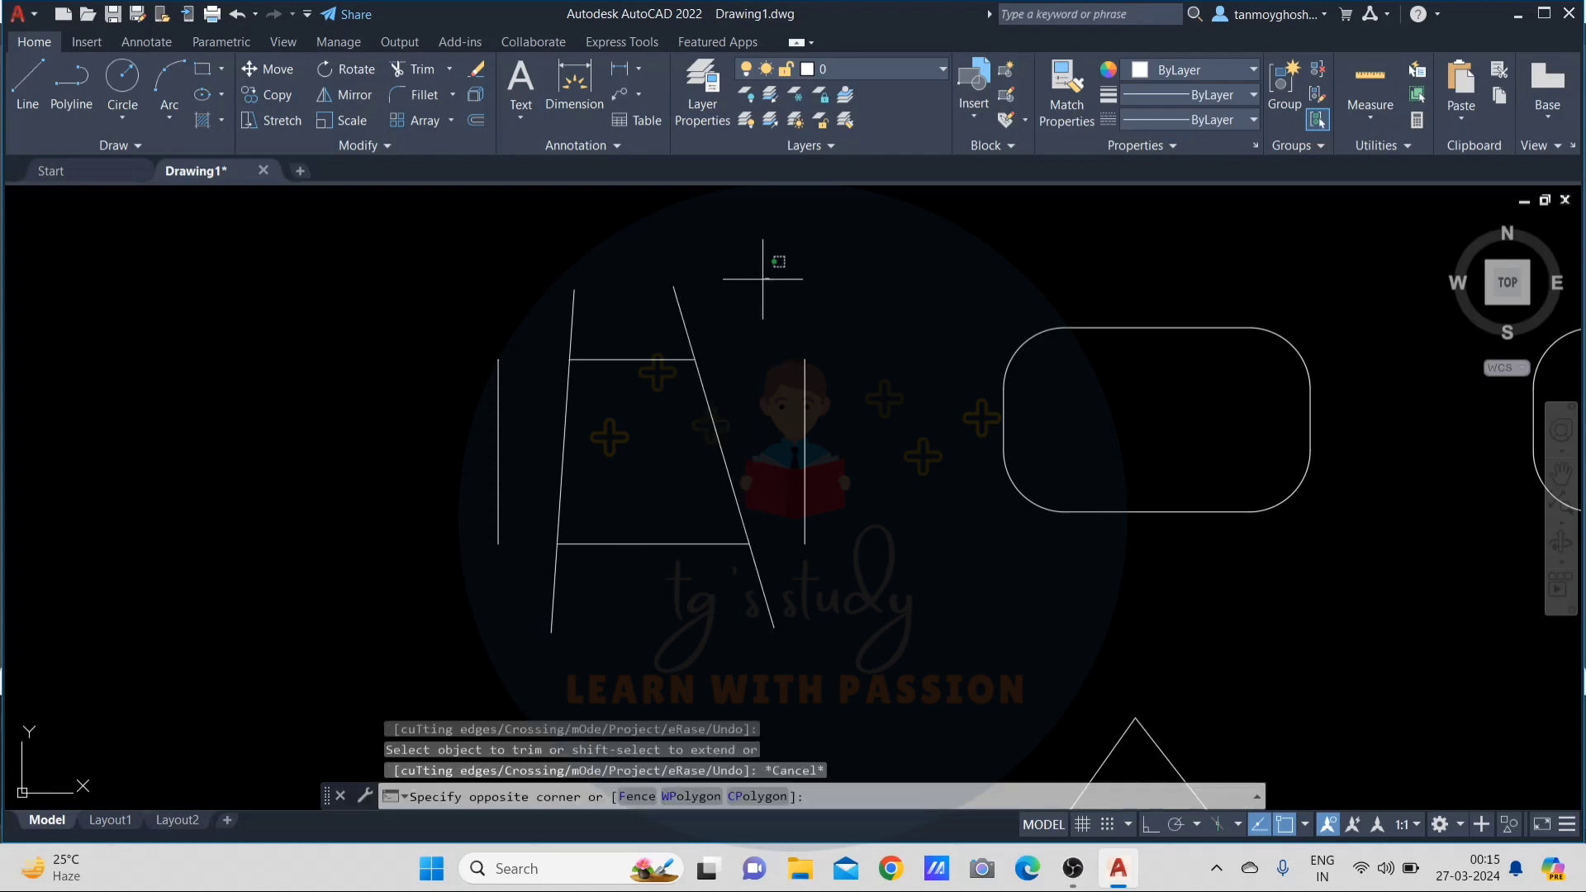
# - Erase the two slanted cutting lines, leaving the four separated edges of the rectangle
pyautogui.click(513, 328)
pyautogui.press('Delete')
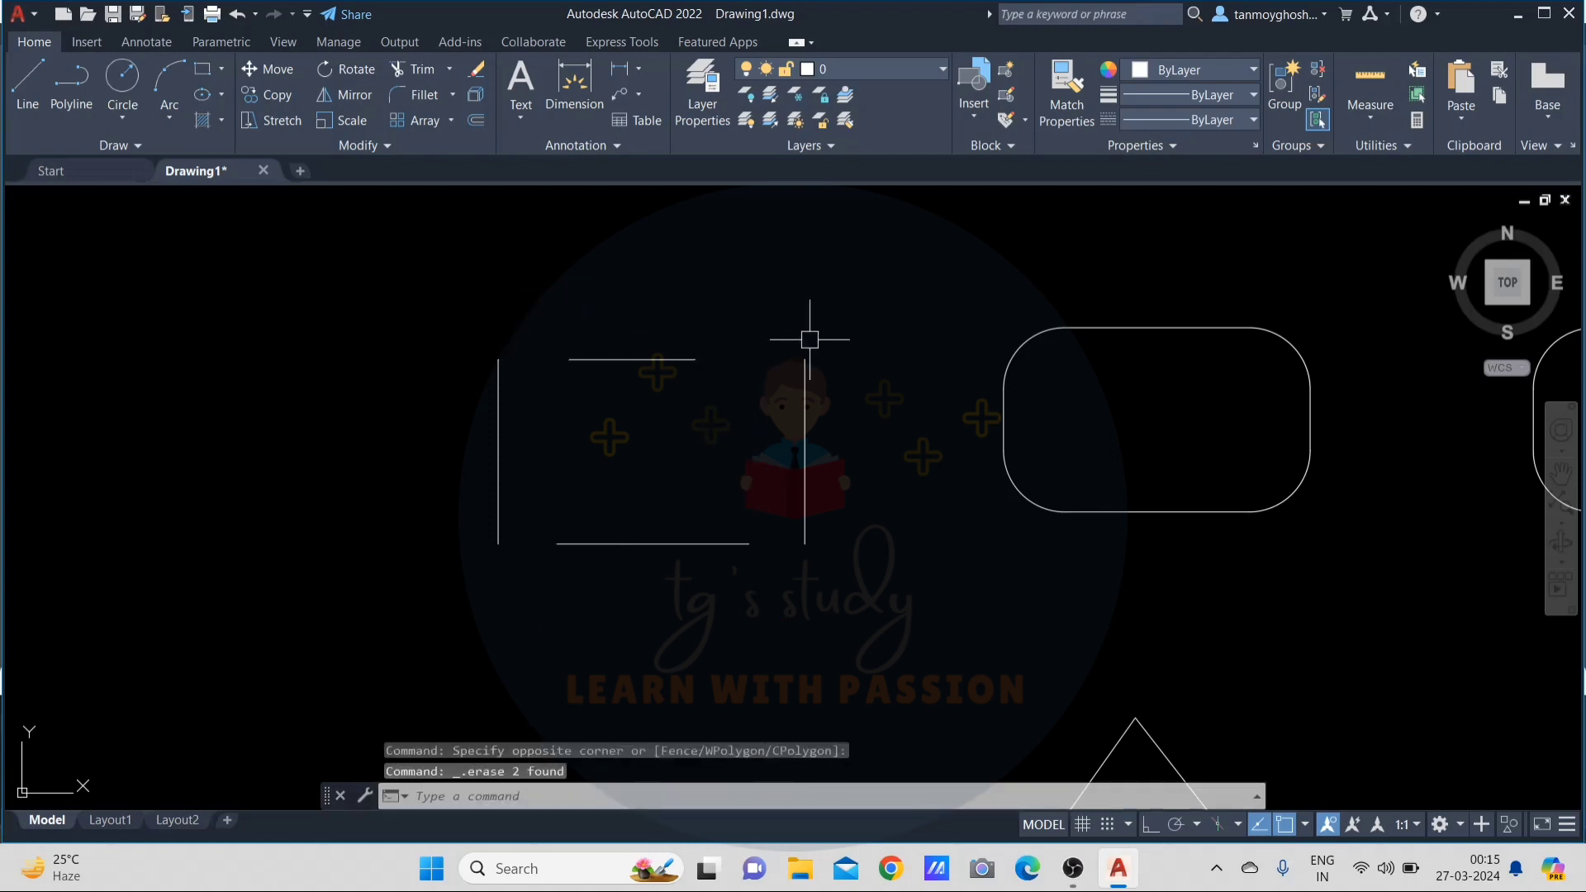
pyautogui.press('Escape')
pyautogui.press('Escape')
# - Set the Fillet command's trim mode to No trim
pyautogui.write('f')
pyautogui.press('Return')
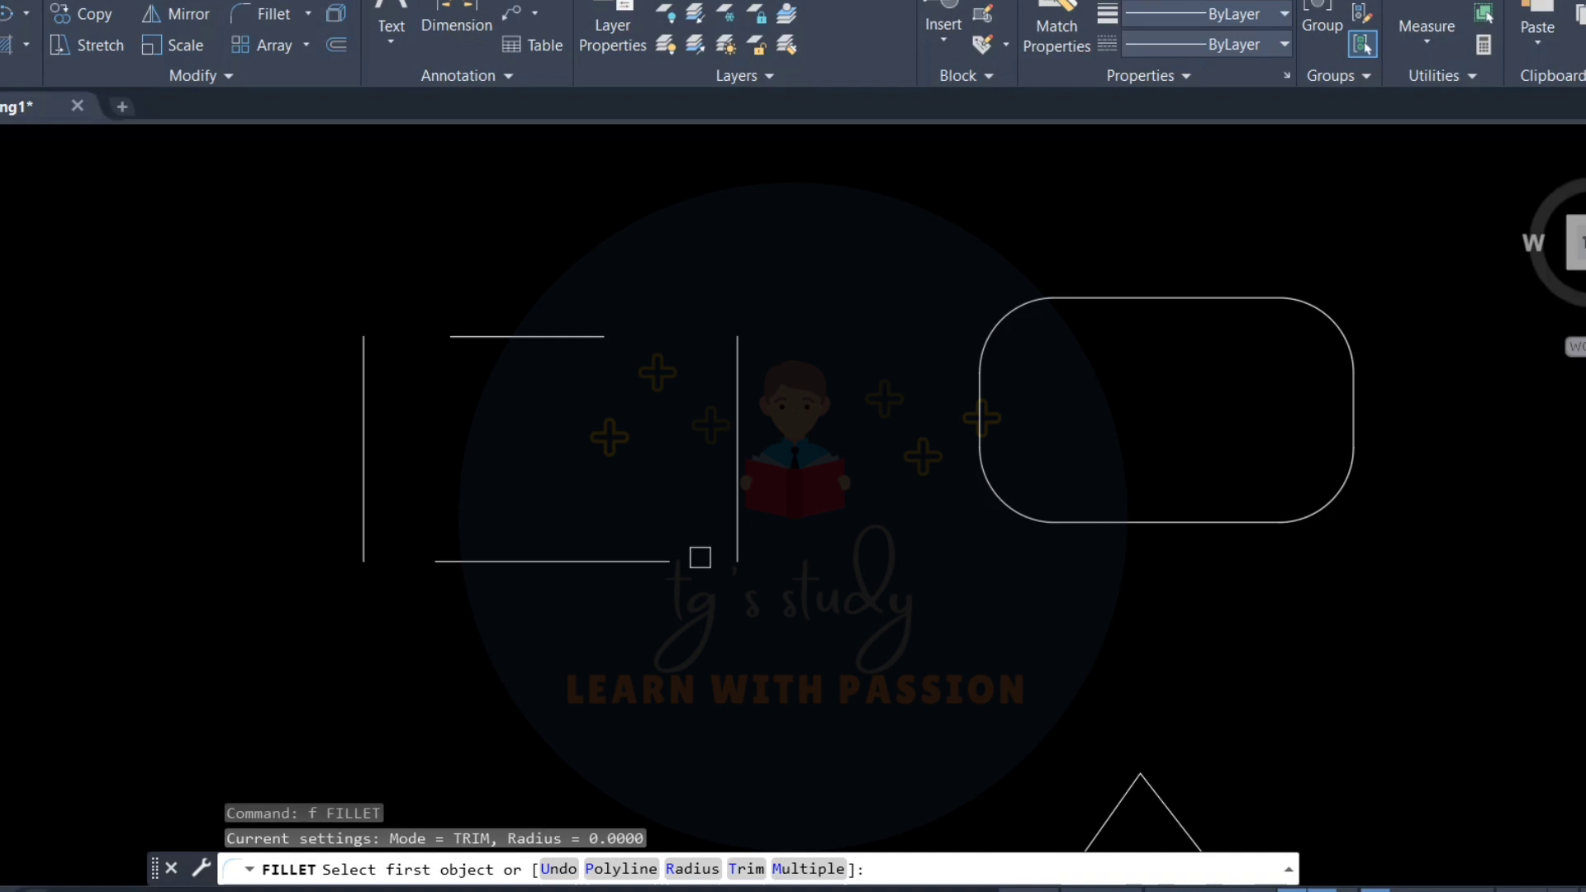
pyautogui.moveTo(742, 783); pyautogui.dragTo(769, 665, button='middle')
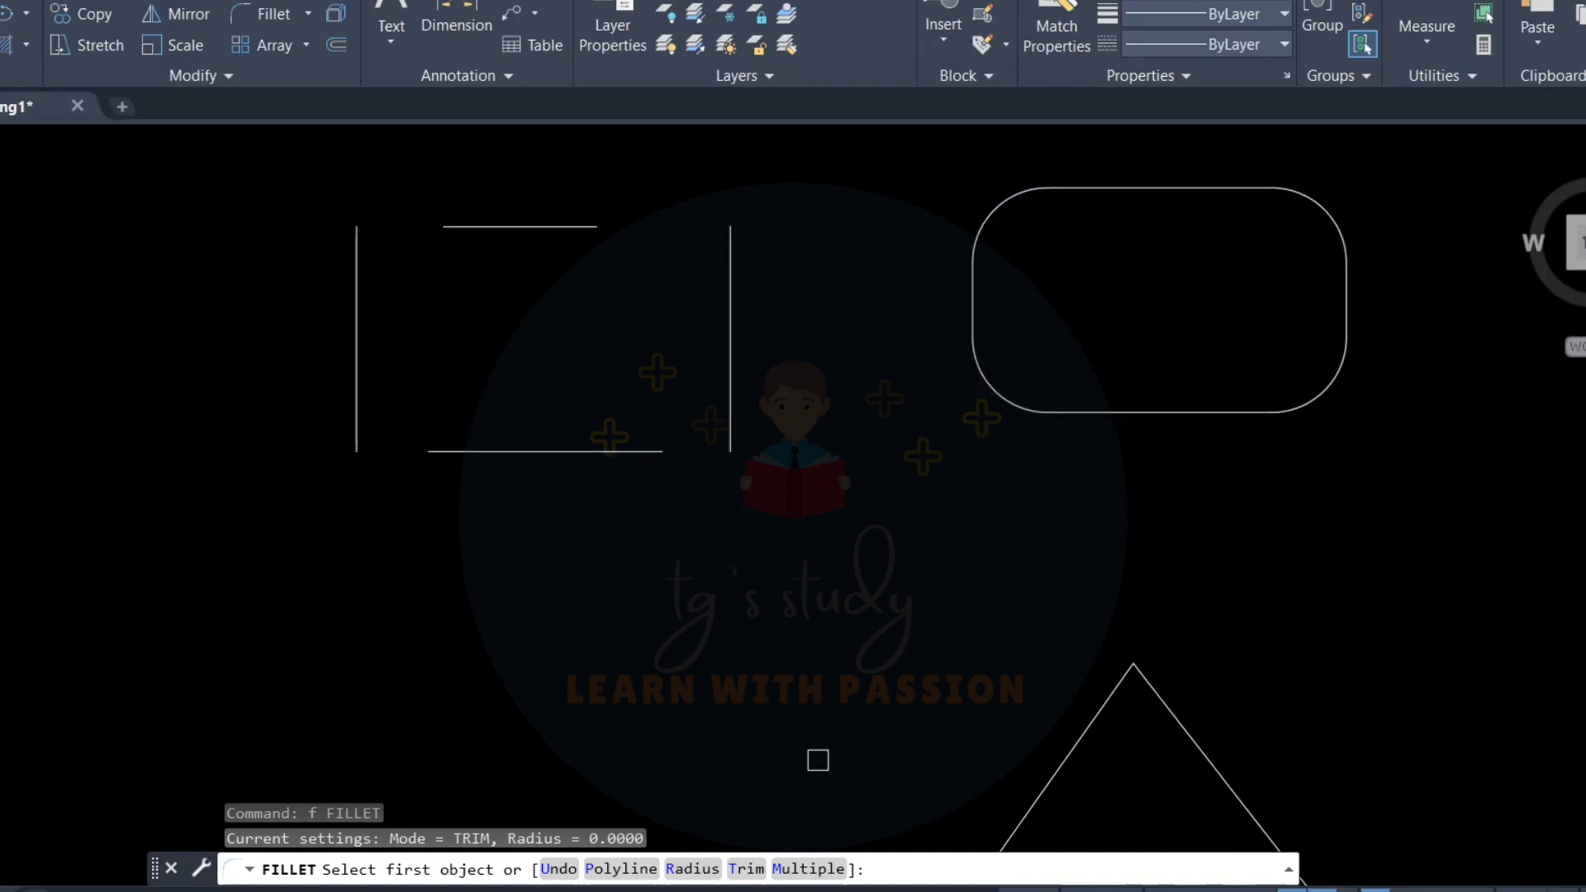
pyautogui.press('Return')
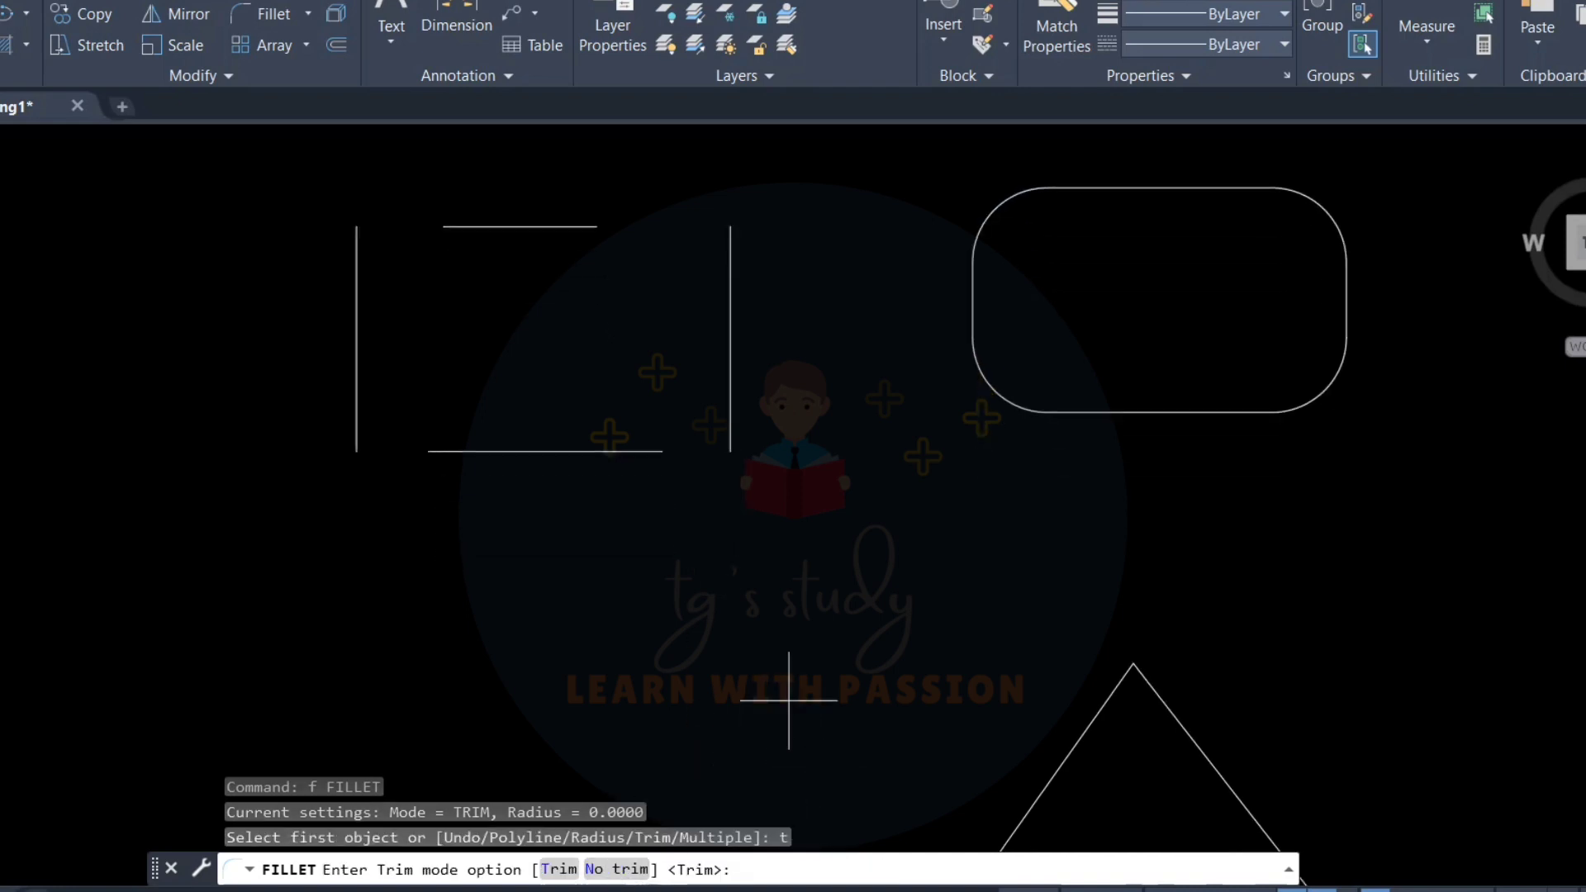
pyautogui.write('n')
pyautogui.press('Return')
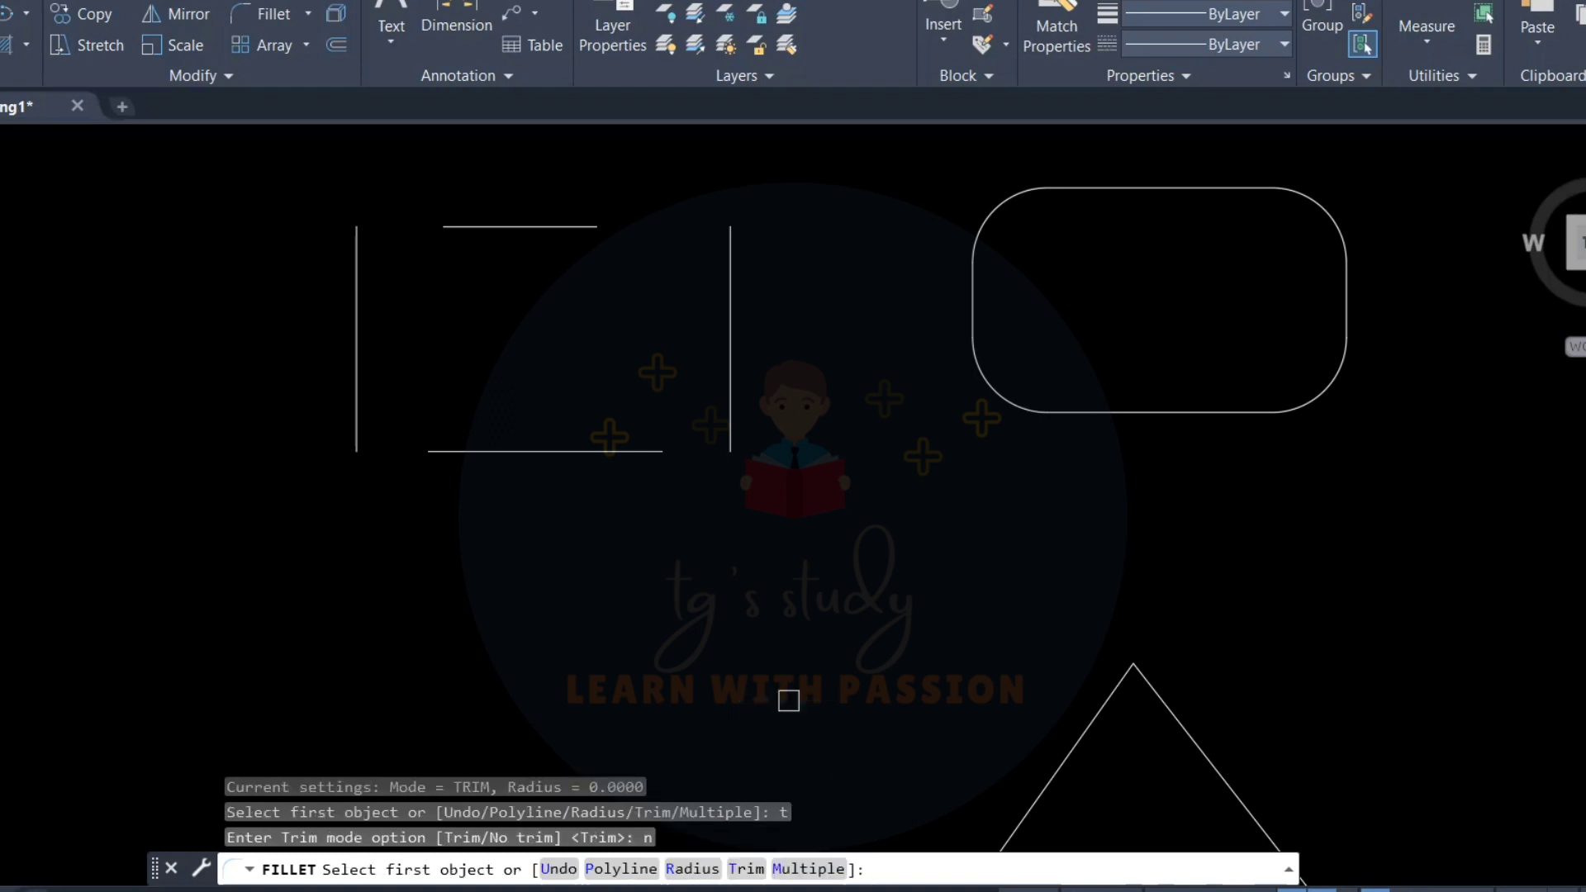
# - Try to fillet the upper horizontal line and the right vertical line with radius 0 in No trim mode
pyautogui.write('r')
pyautogui.press('Return')
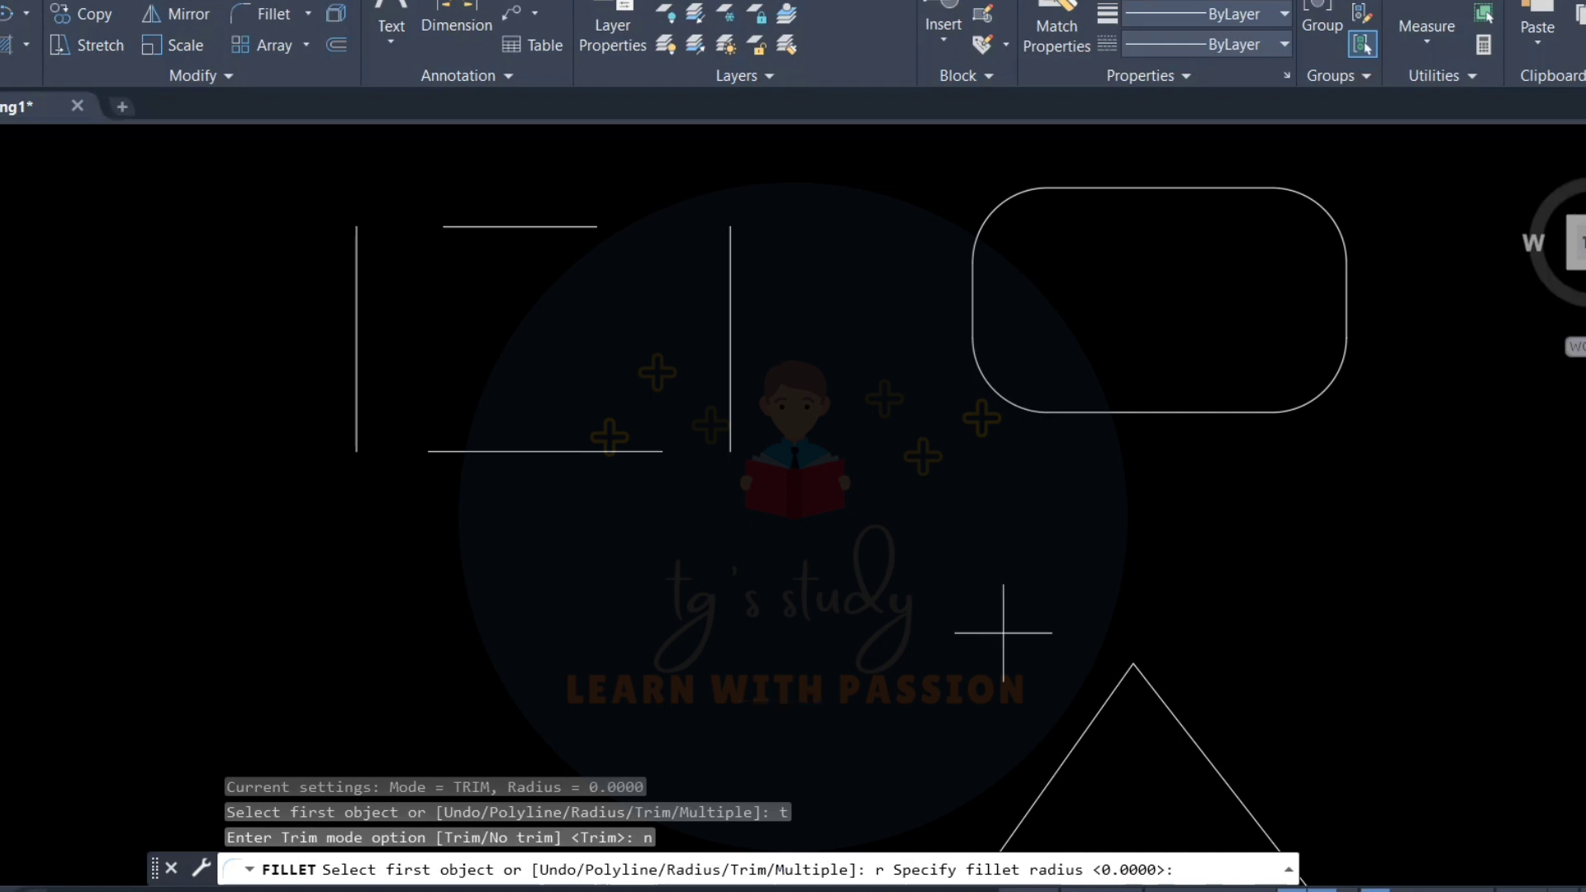
pyautogui.scroll(-4, 979, 570)
pyautogui.press('Return')
pyautogui.scroll(4, 732, 564)
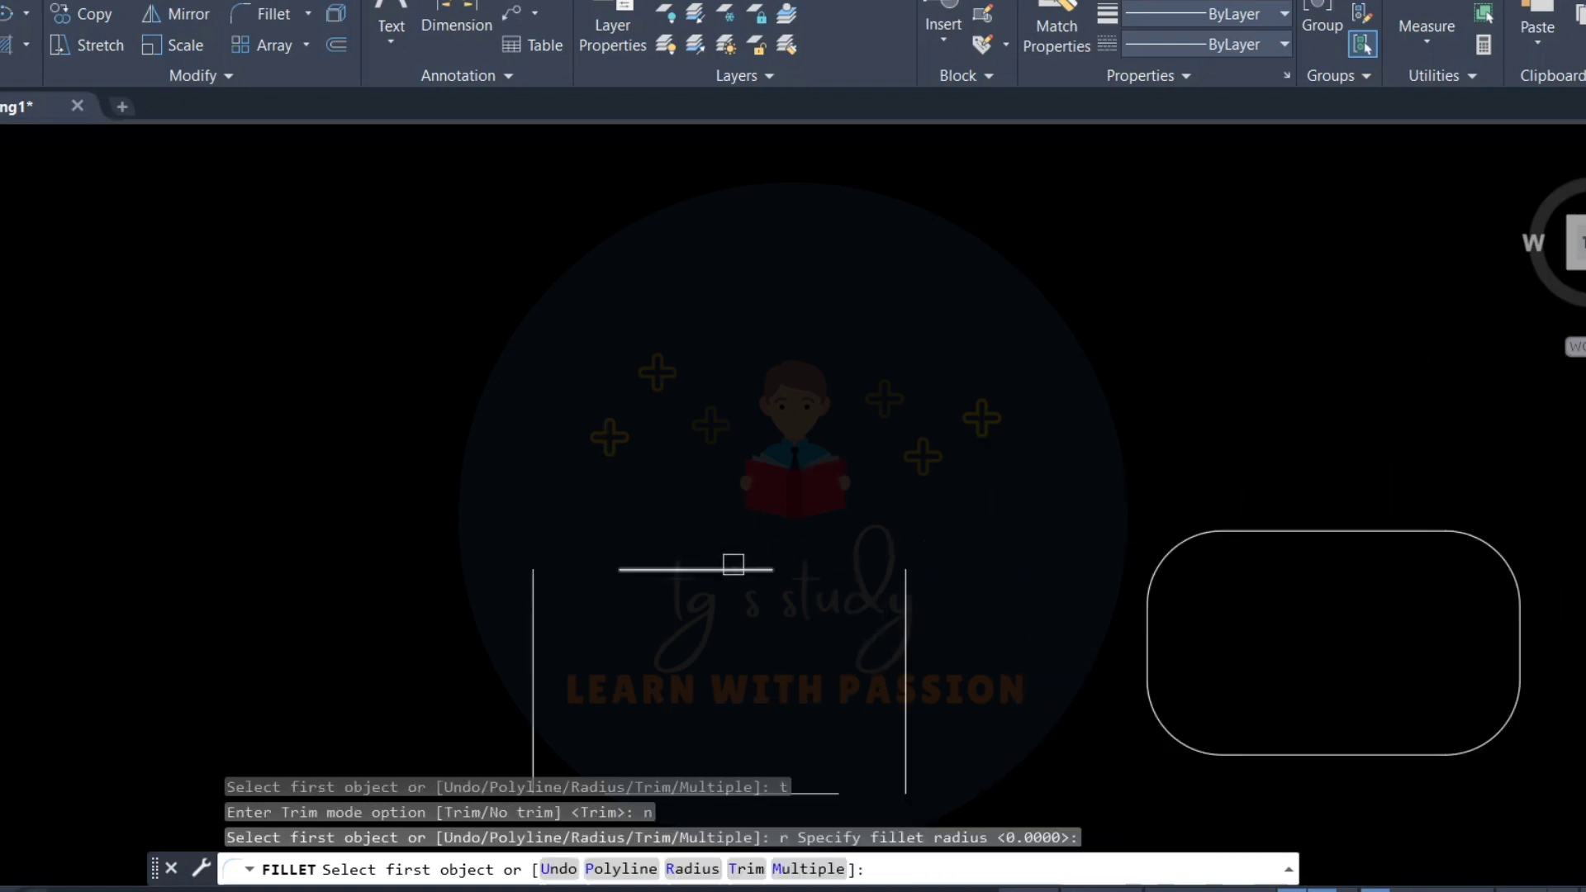
pyautogui.click(732, 564)
pyautogui.click(906, 615)
pyautogui.scroll(-2, 909, 571)
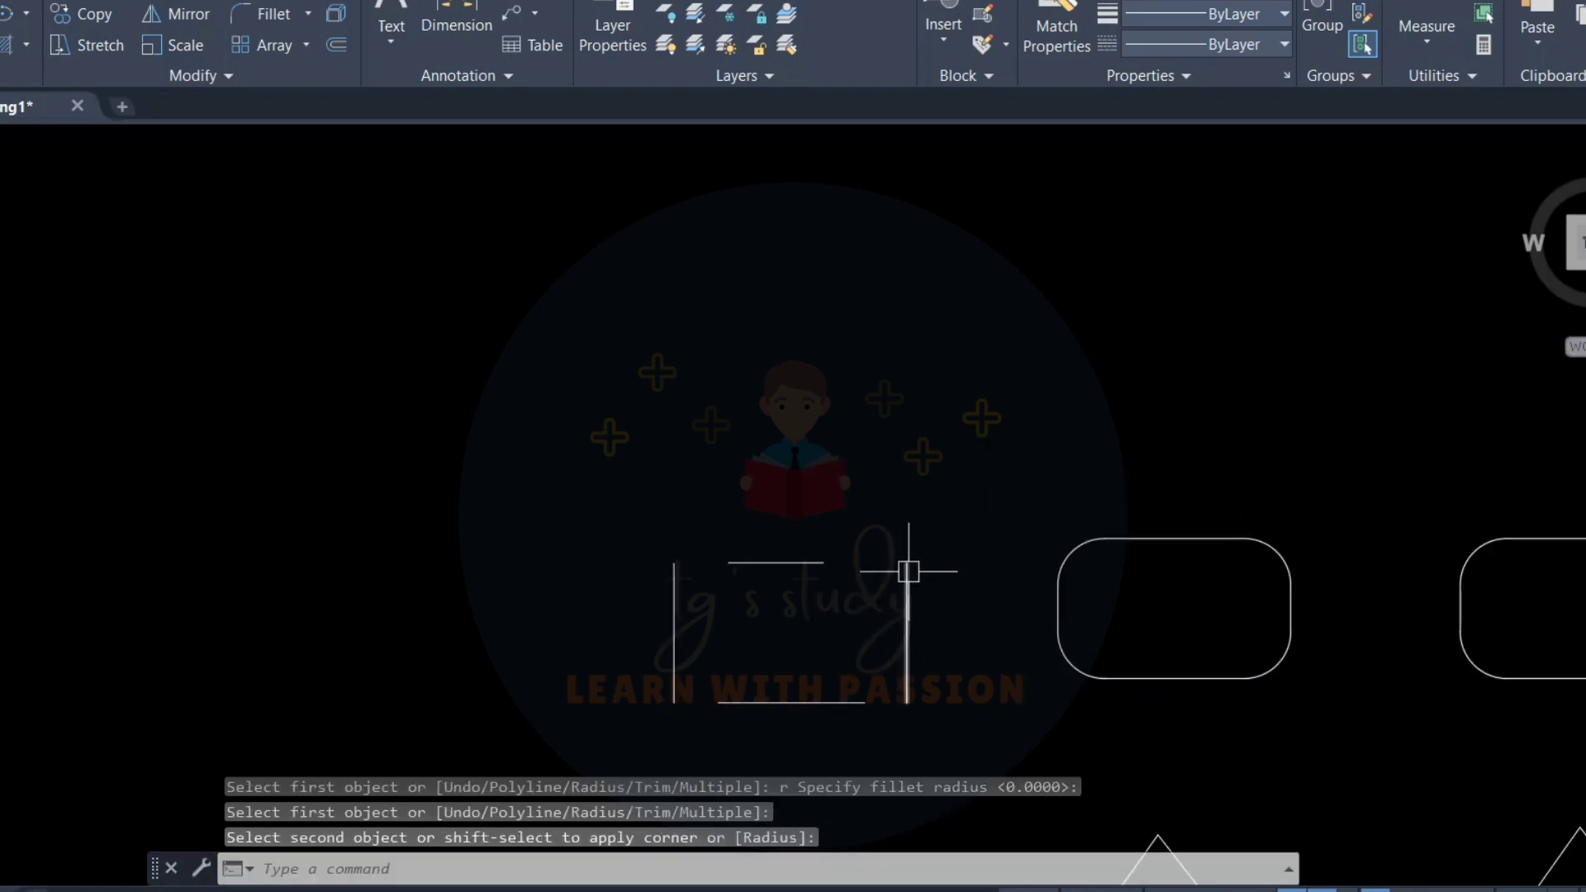
pyautogui.moveTo(908, 570); pyautogui.dragTo(827, 434, button='middle')
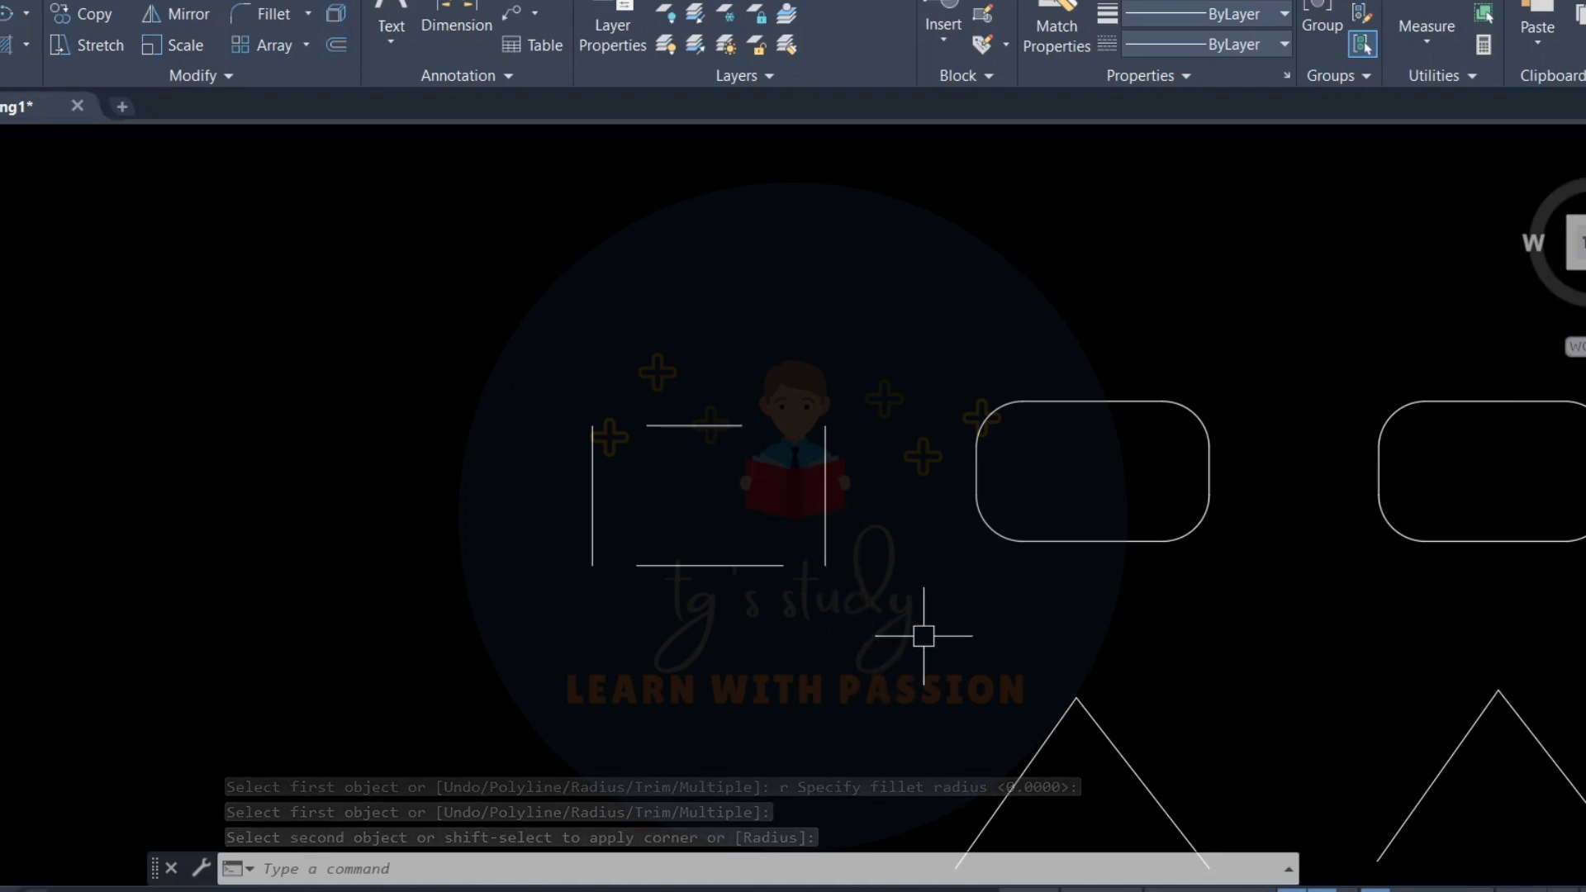
# - Try to fillet the upper horizontal line and the left vertical line with radius 0 in No trim mode
pyautogui.write('f')
pyautogui.press('Return')
pyautogui.write('r')
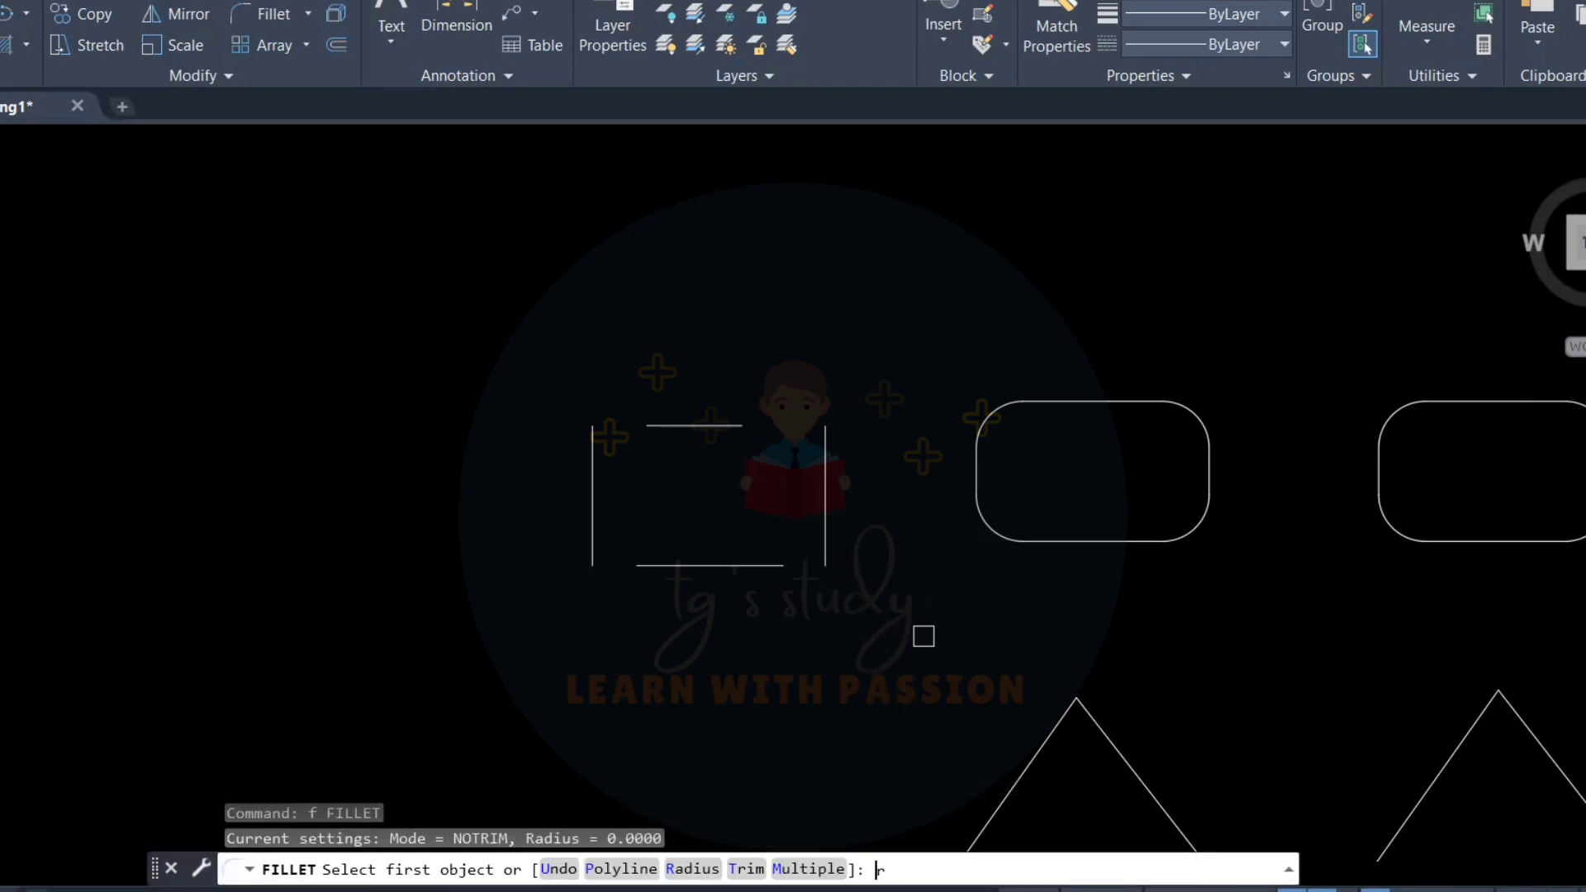
pyautogui.press('Return')
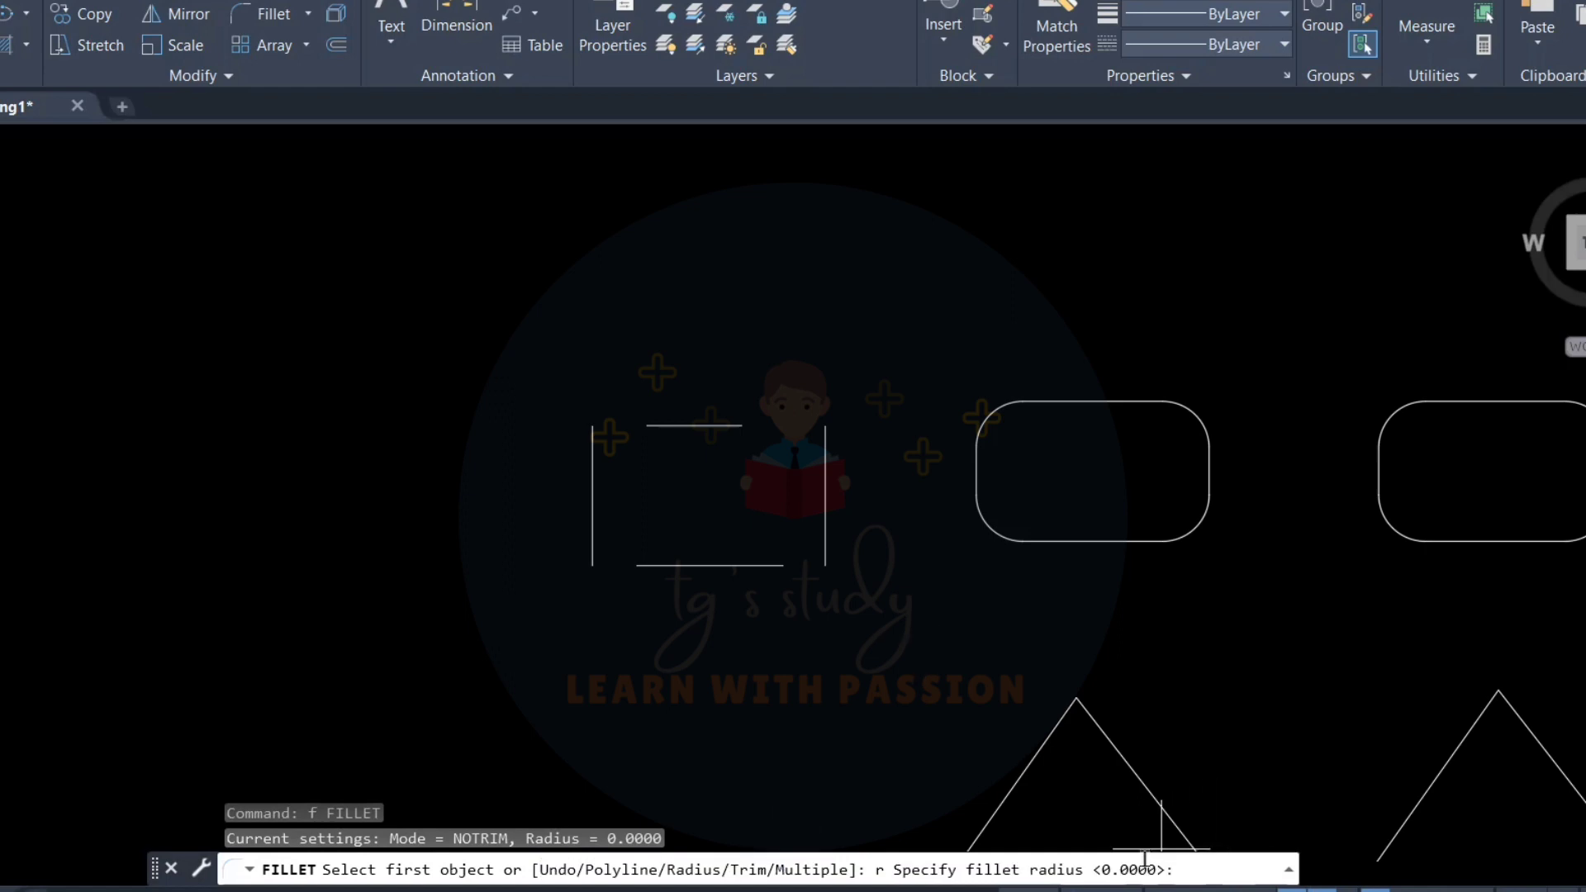
pyautogui.press('Return')
pyautogui.click(677, 426)
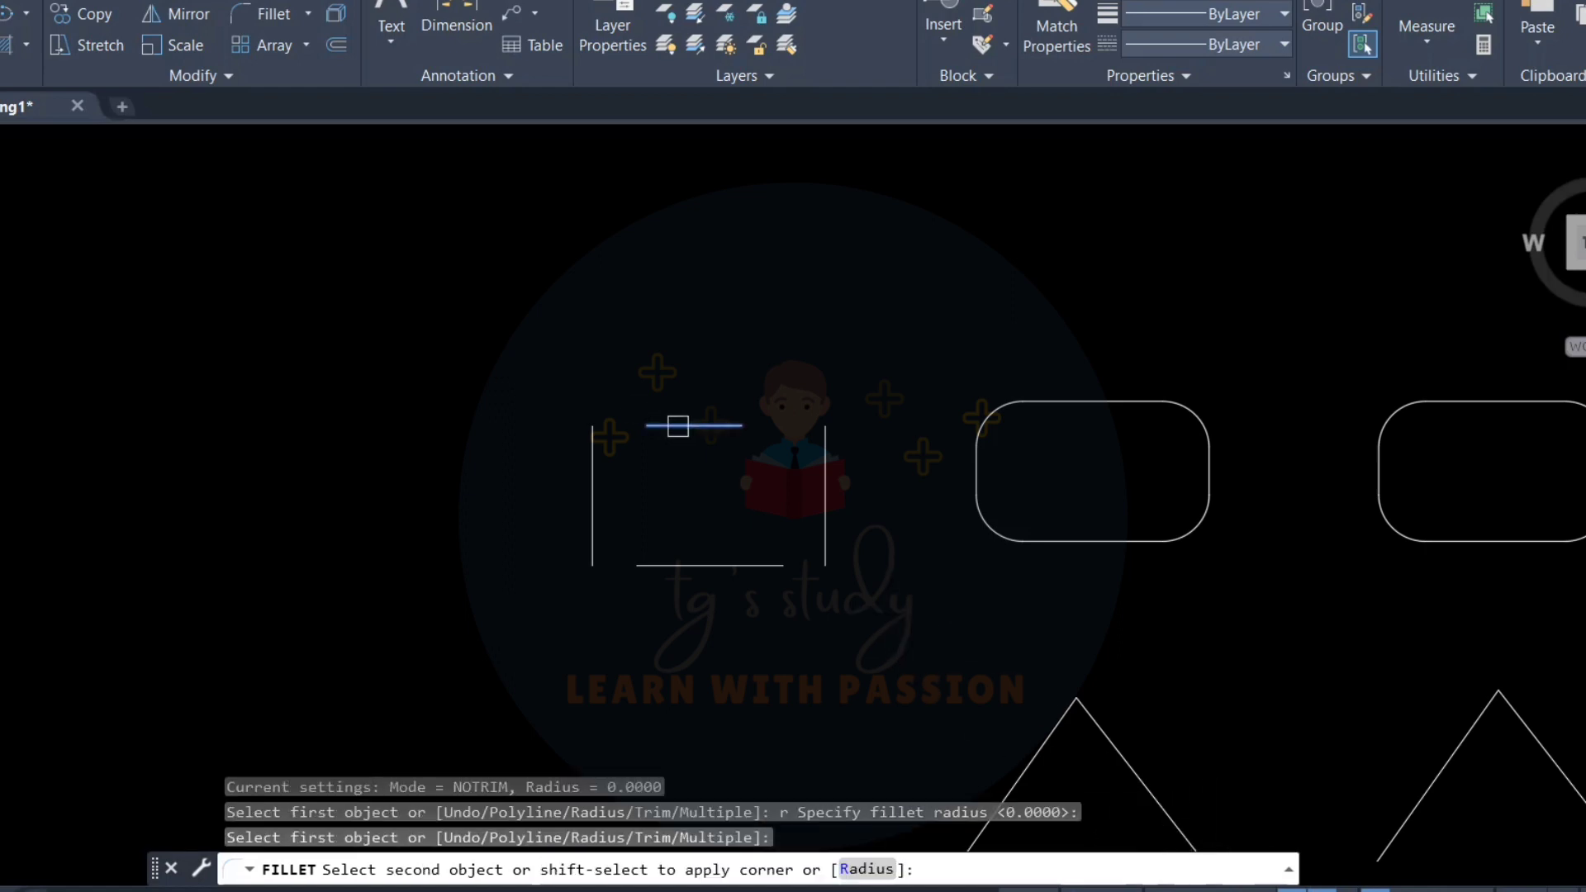
pyautogui.click(598, 464)
pyautogui.moveTo(718, 454); pyautogui.dragTo(622, 390, button='middle')
pyautogui.press('Escape')
pyautogui.press('Escape')
pyautogui.press('Escape')
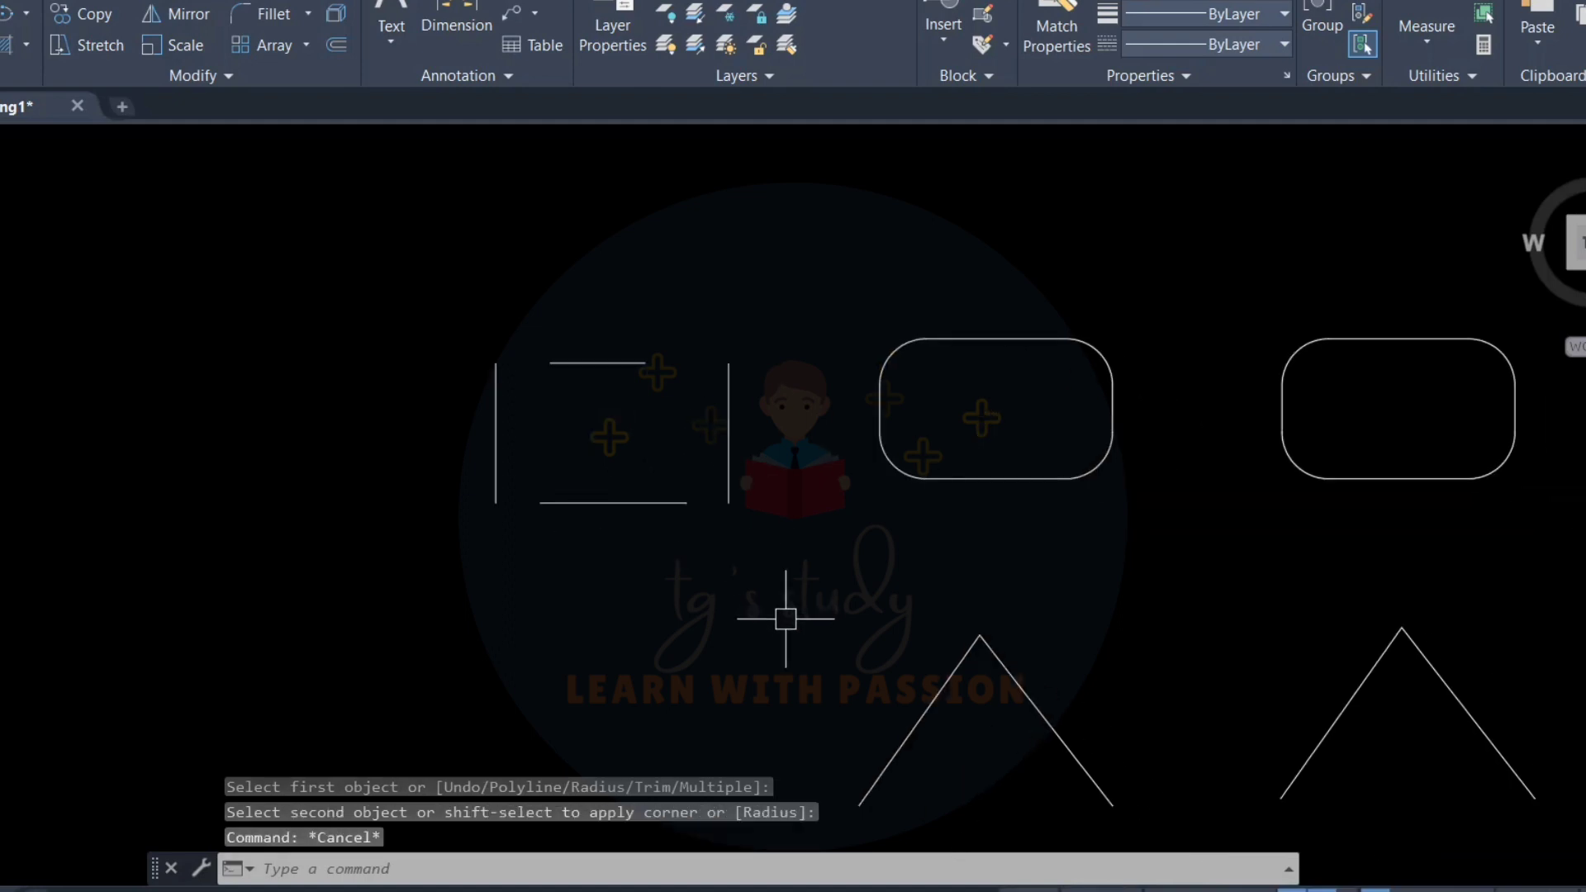
# - Fillet the upper-right corner of the separated rectangle edges with radius 8 in No trim mode
pyautogui.write('f')
pyautogui.press('Return')
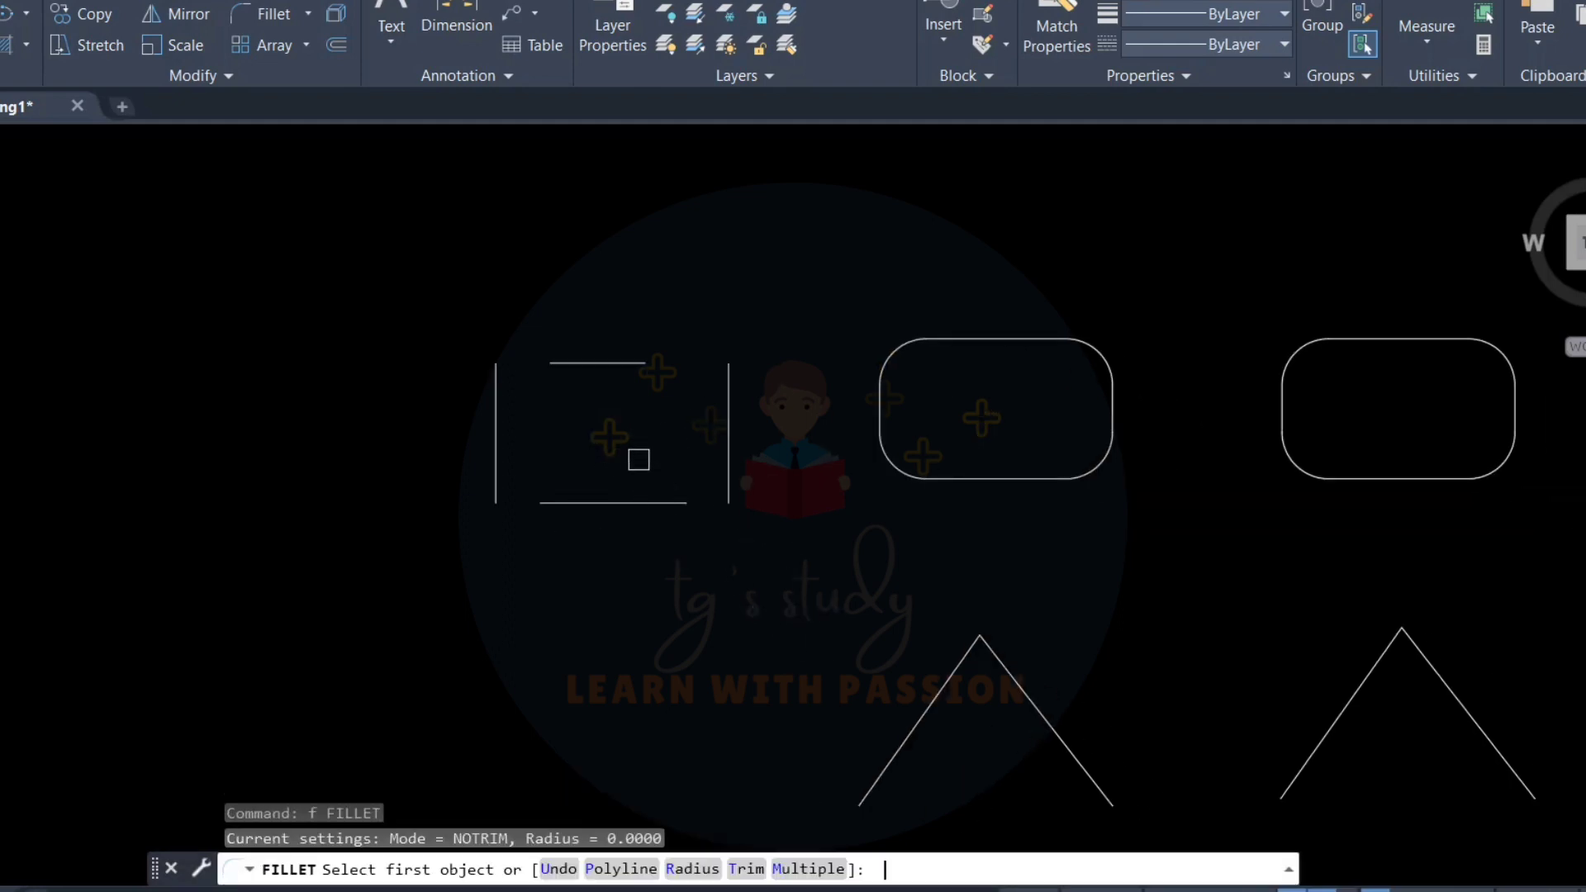
pyautogui.press('Return')
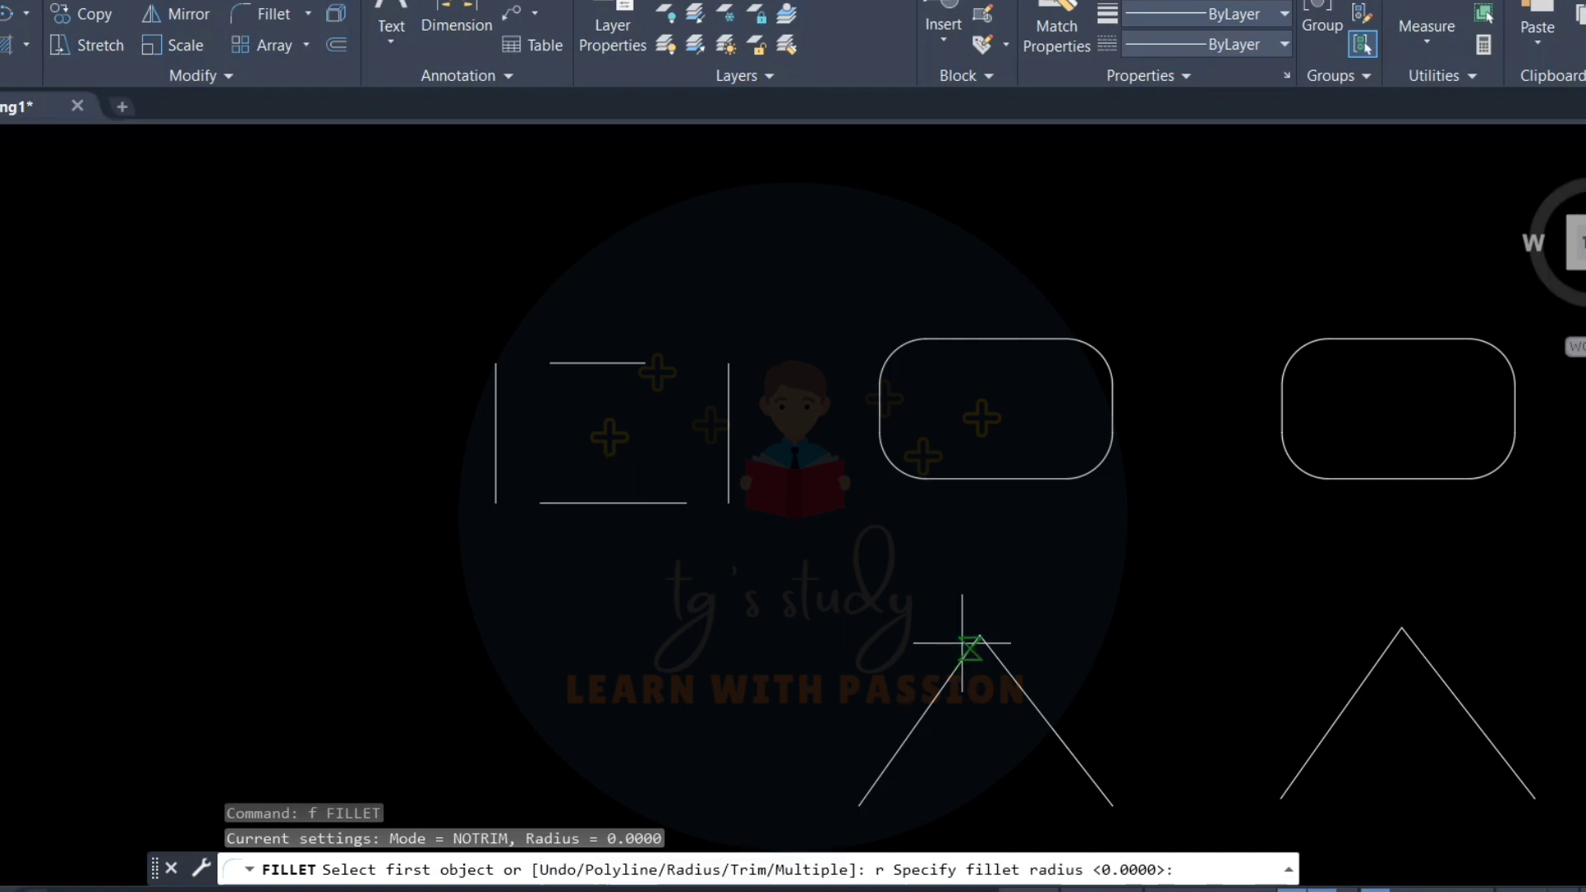
pyautogui.press('Return')
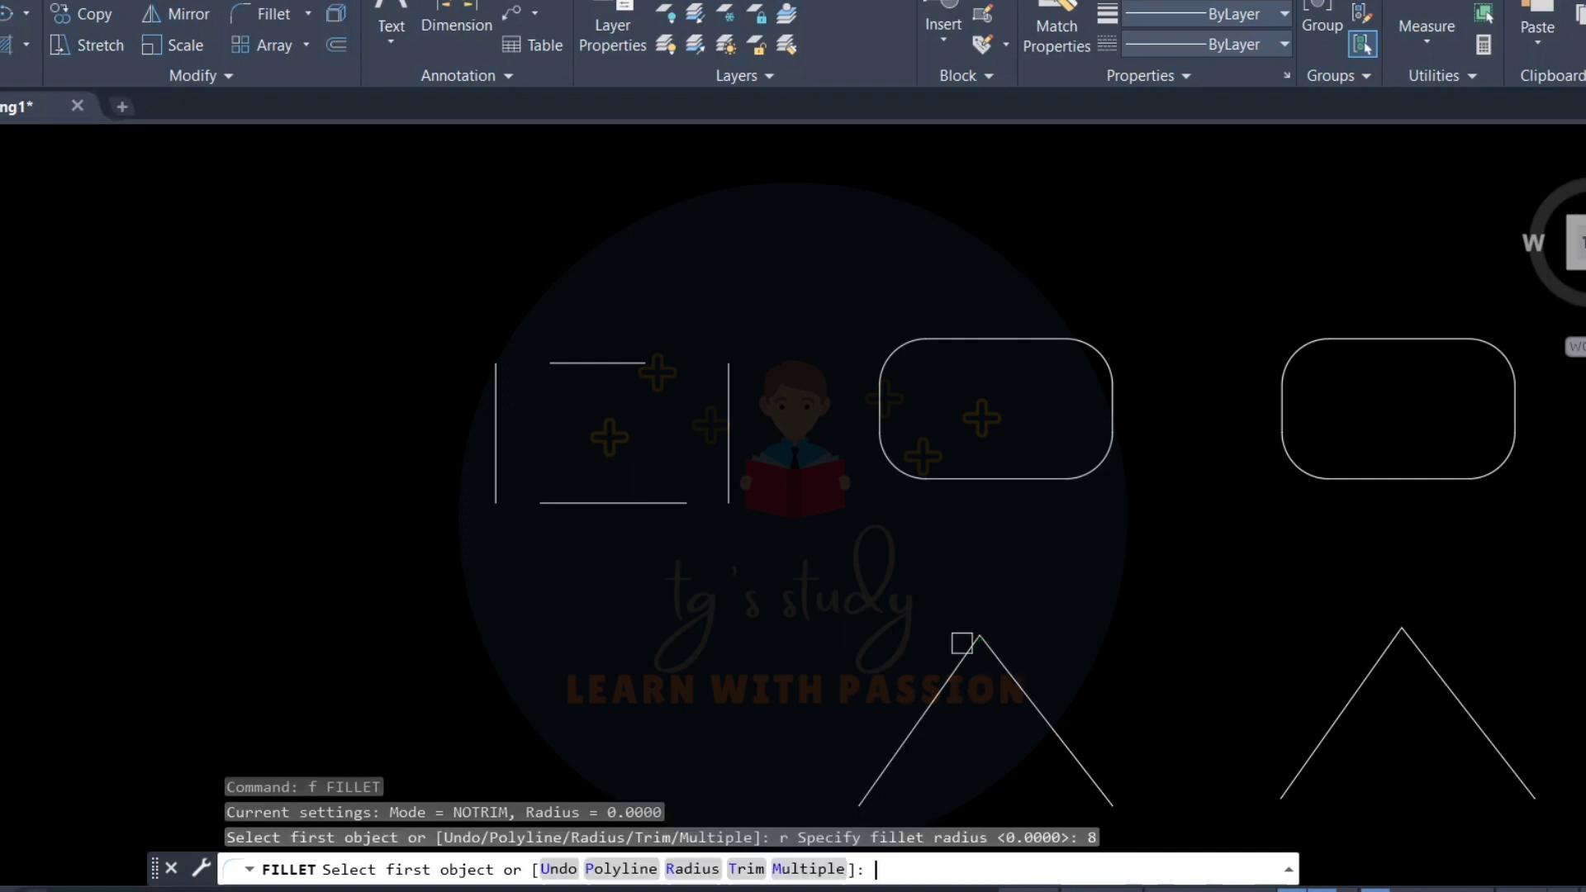
pyautogui.scroll(4, 576, 380)
pyautogui.click(640, 336)
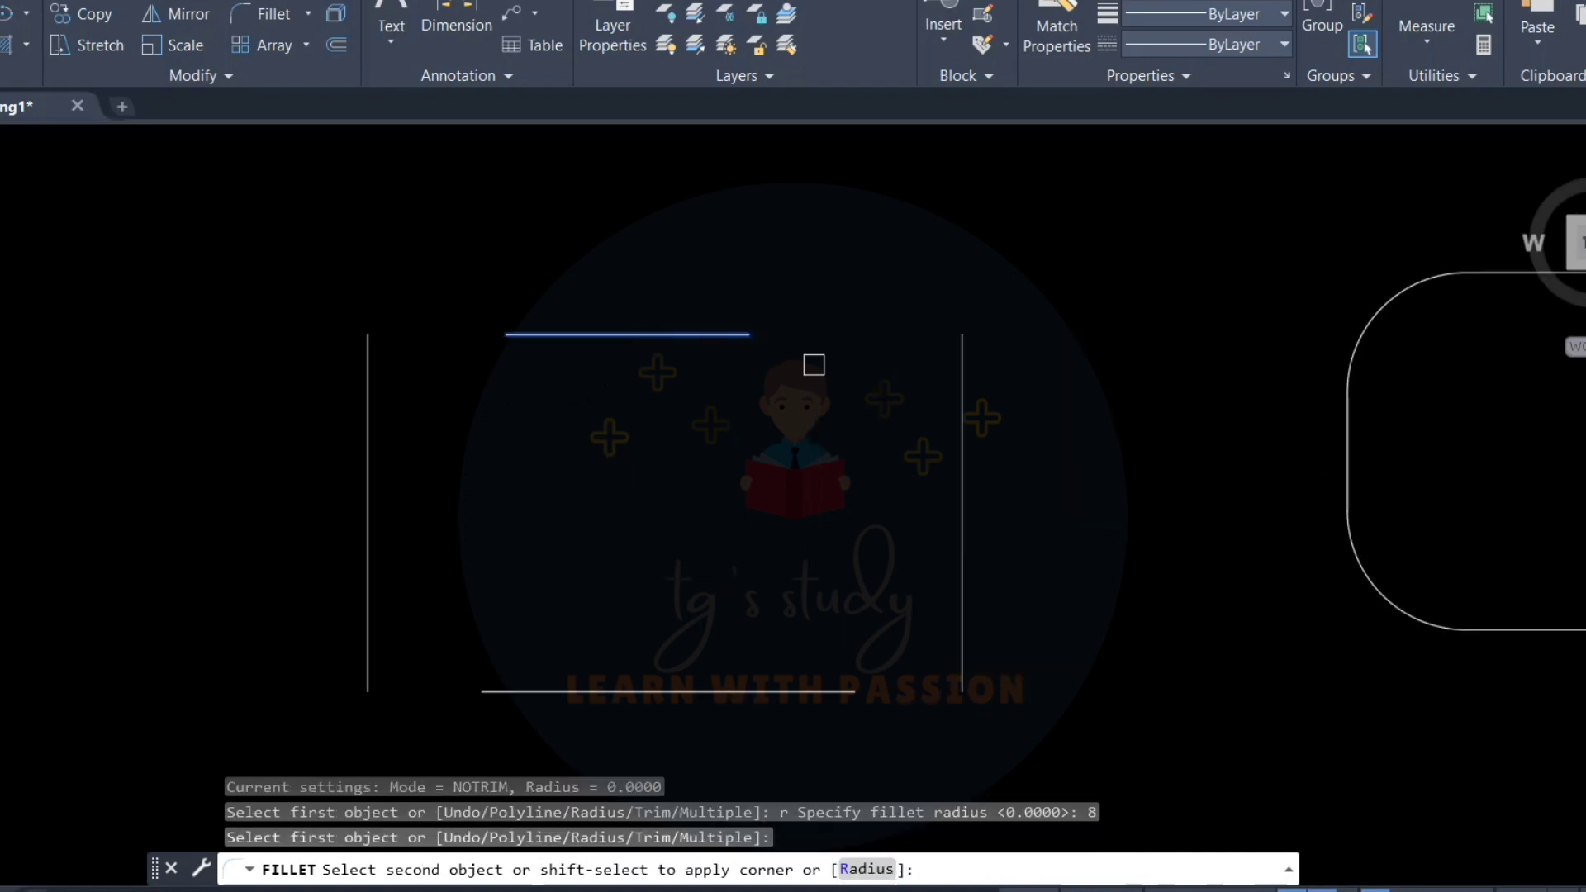
pyautogui.click(953, 424)
pyautogui.scroll(-5, 875, 429)
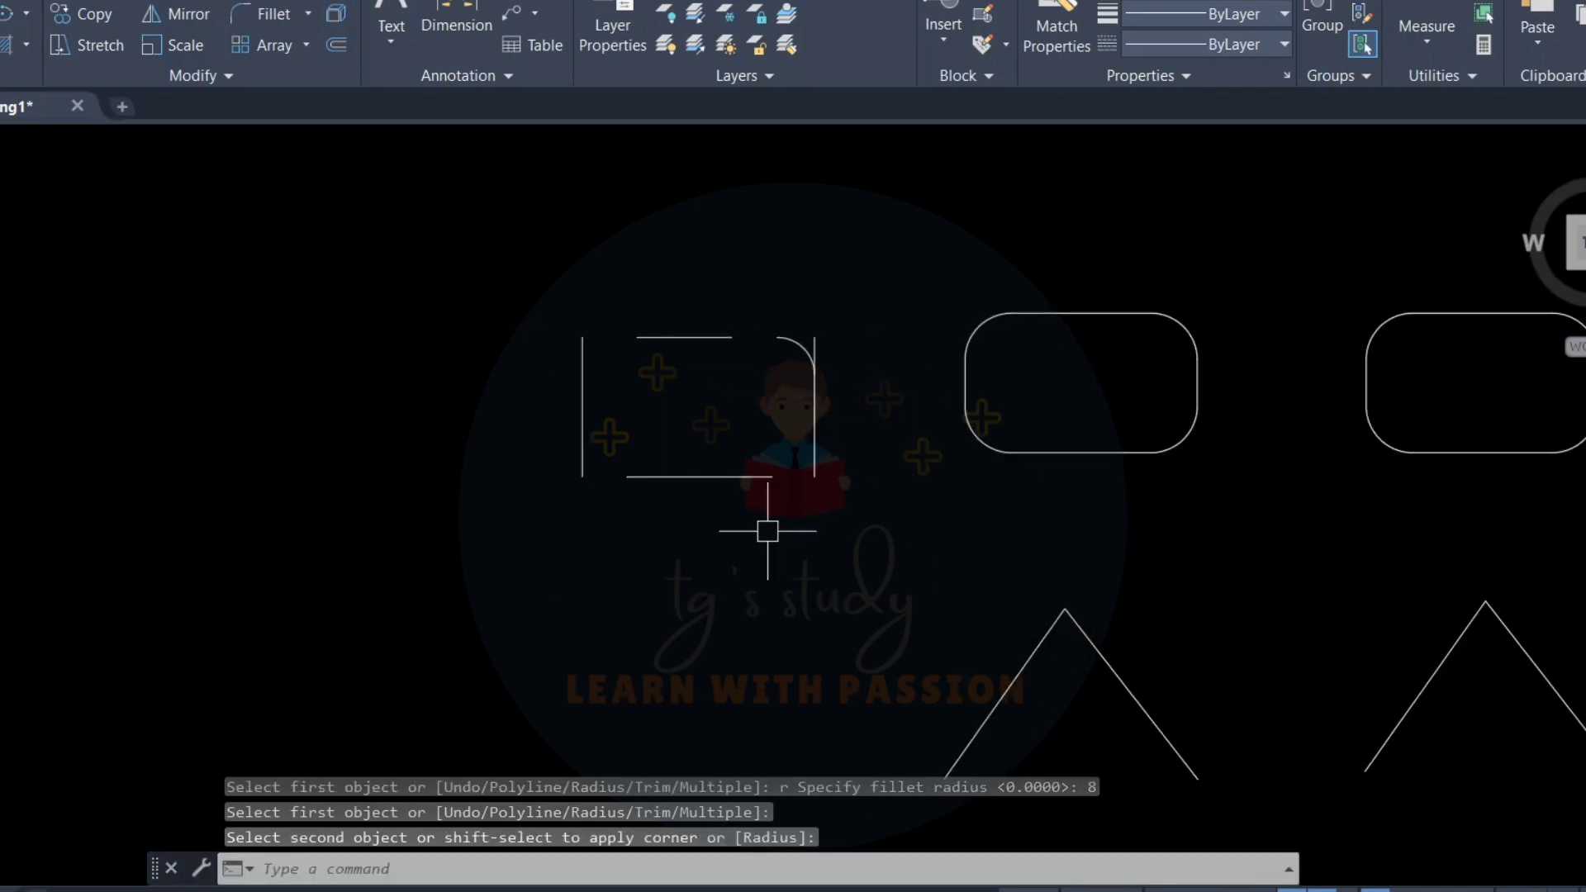
# - Repeat the radius 8 No trim fillet on the upper-left and lower-left corners of the separated rectangle
pyautogui.write('fillet')
pyautogui.press('Return')
pyautogui.click(642, 335)
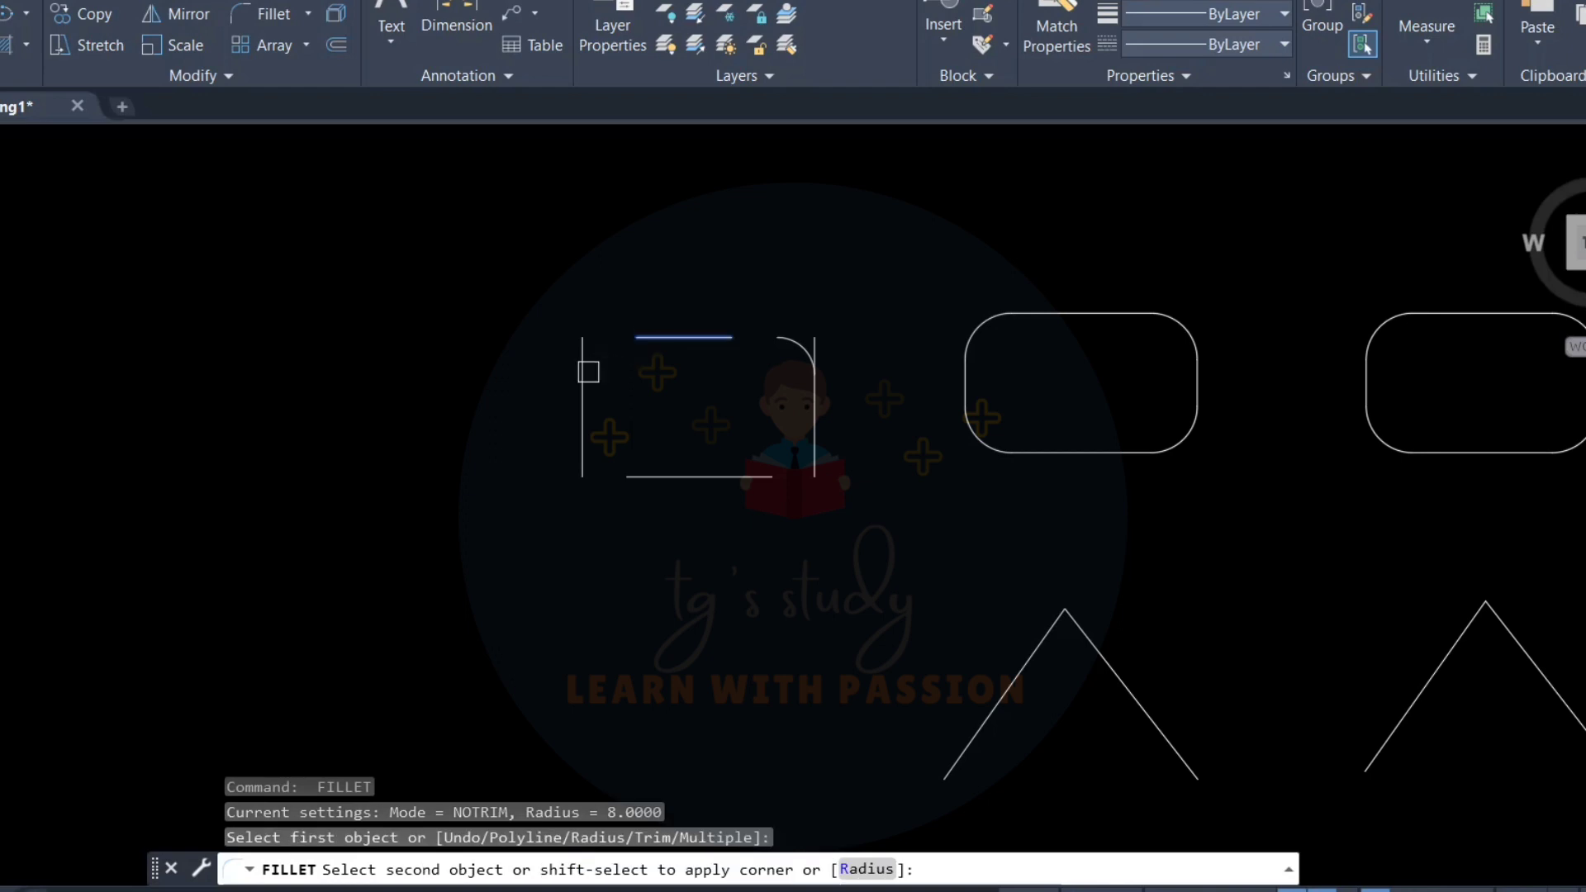
pyautogui.click(586, 371)
pyautogui.press('Return')
pyautogui.click(583, 442)
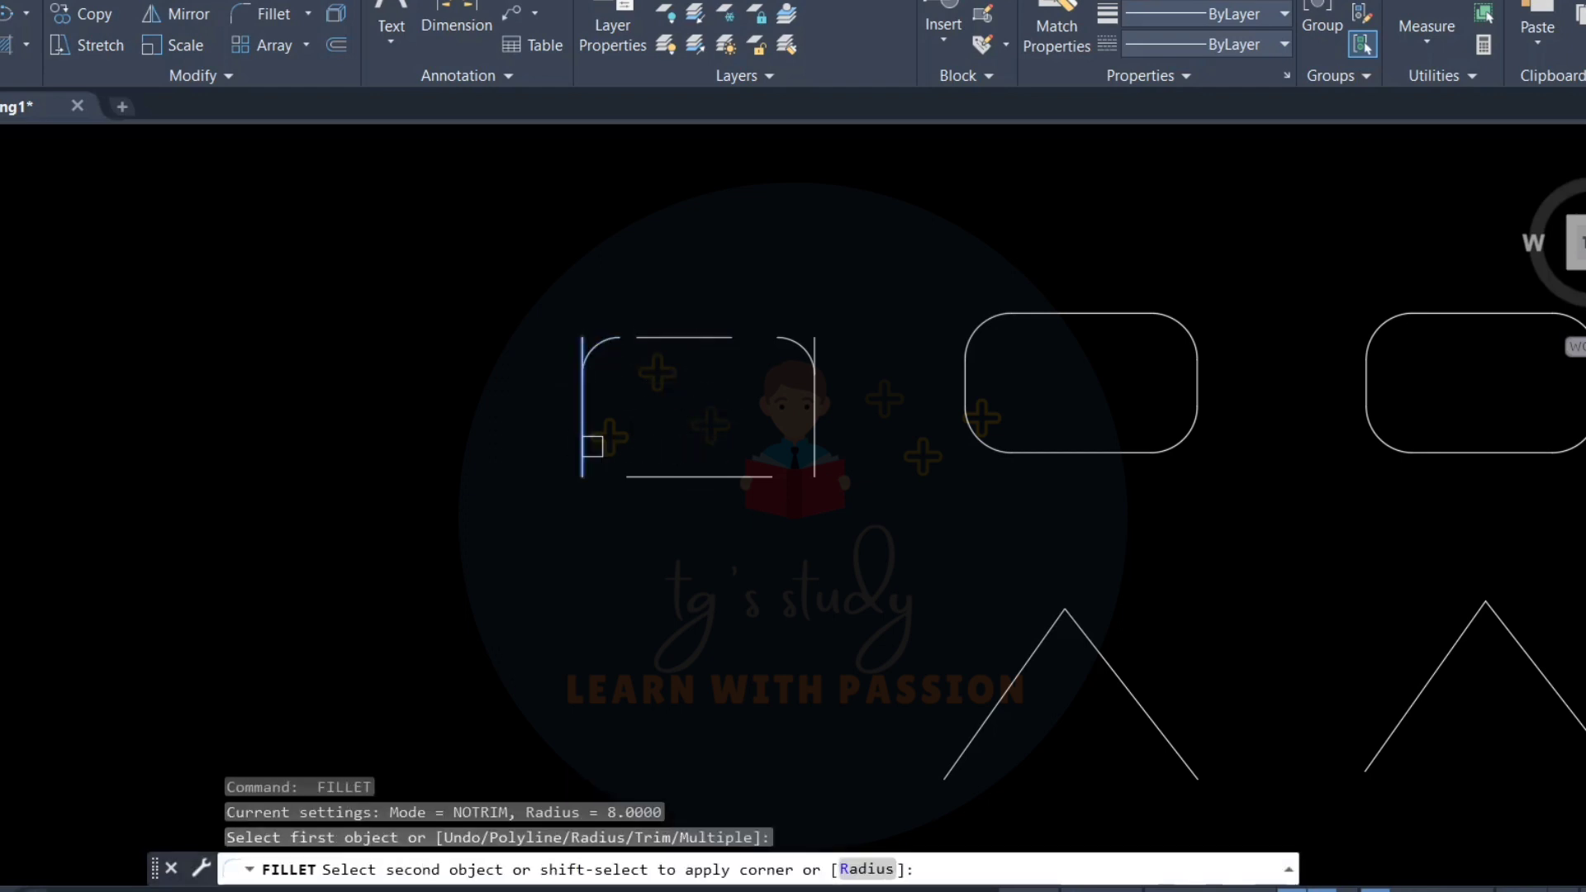
pyautogui.click(650, 476)
# - Fillet the lower-right corner of the separated rectangle with radius 8 in No trim mode and end the command
pyautogui.press('Return')
pyautogui.click(815, 450)
pyautogui.click(743, 477)
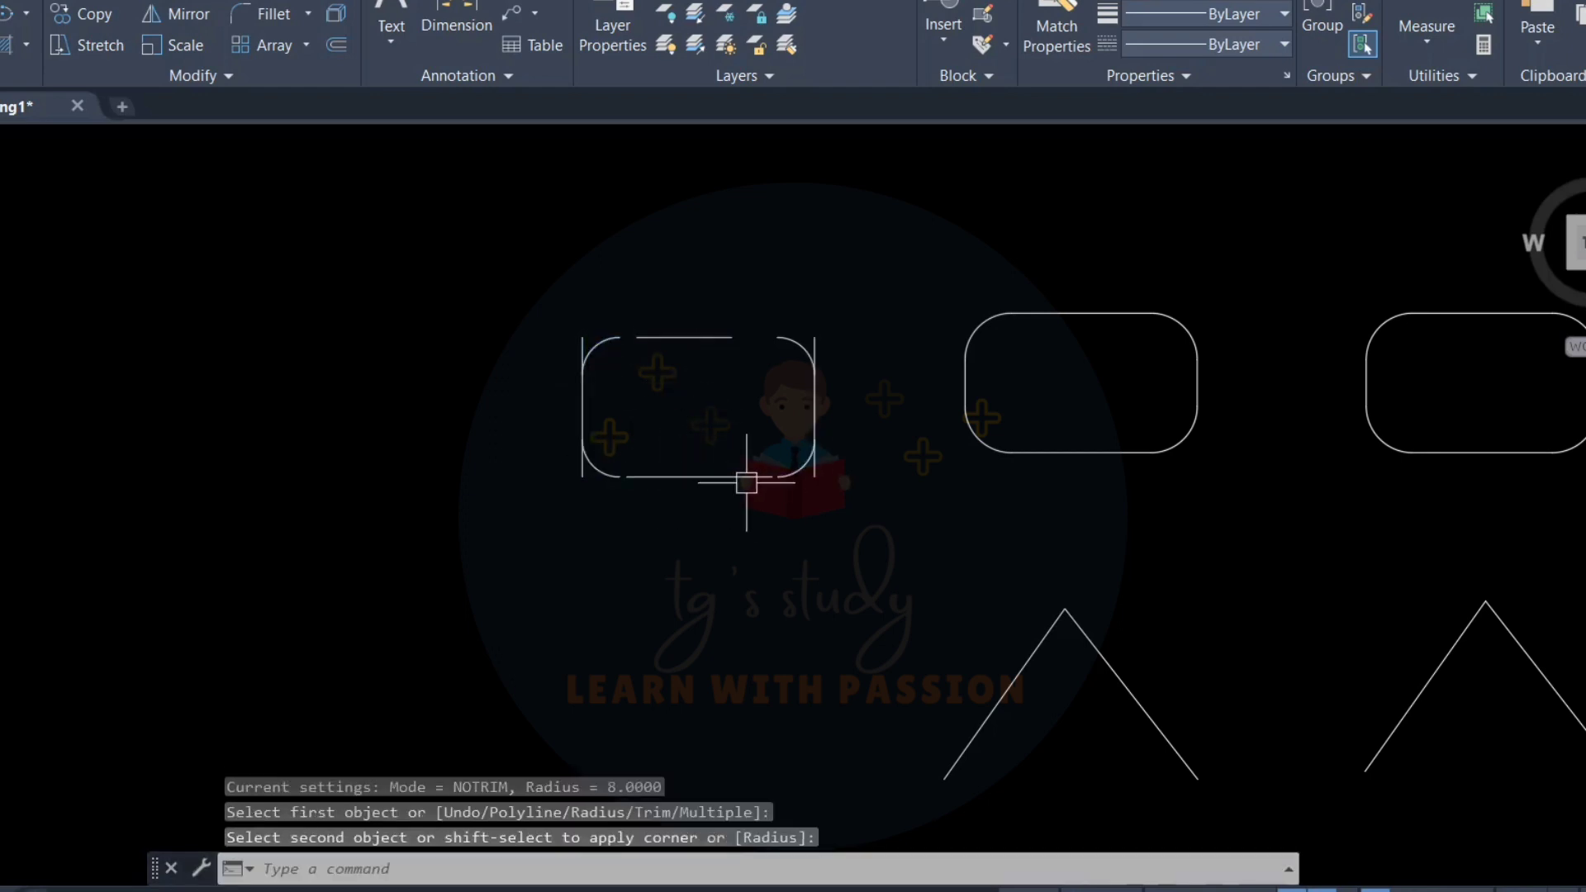
pyautogui.scroll(-2, 768, 491)
pyautogui.moveTo(793, 495); pyautogui.dragTo(523, 433, button='middle')
pyautogui.press('Escape')
pyautogui.press('Escape')
pyautogui.scroll(-3, 694, 495)
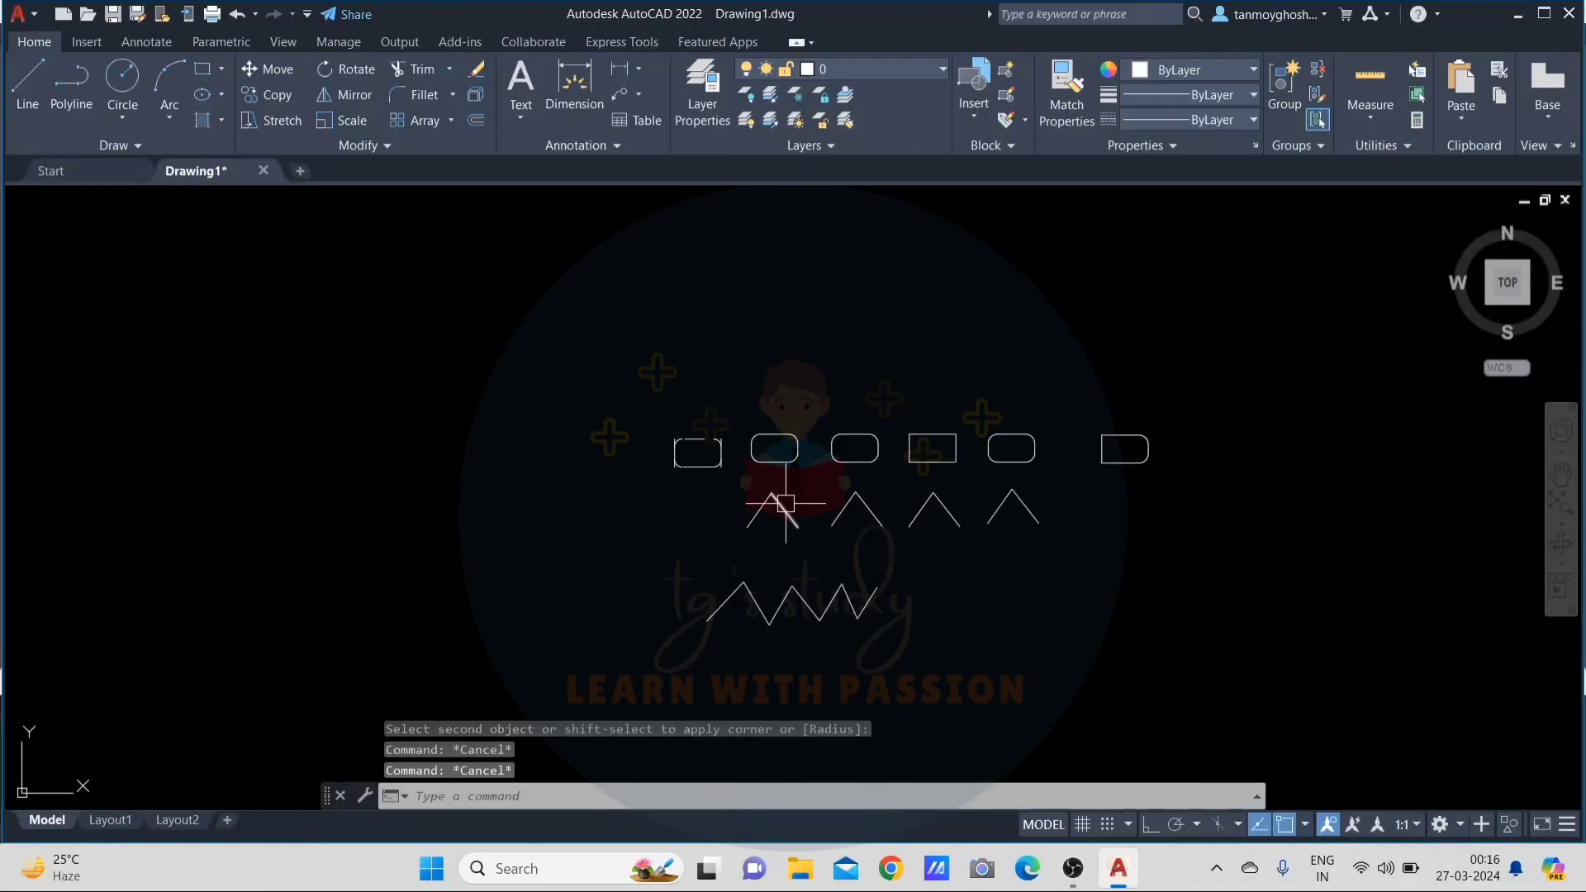
# - Draw helper lines across the first and third inverted V shapes and trim off their tips, leaving open apexes
pyautogui.scroll(5, 736, 529)
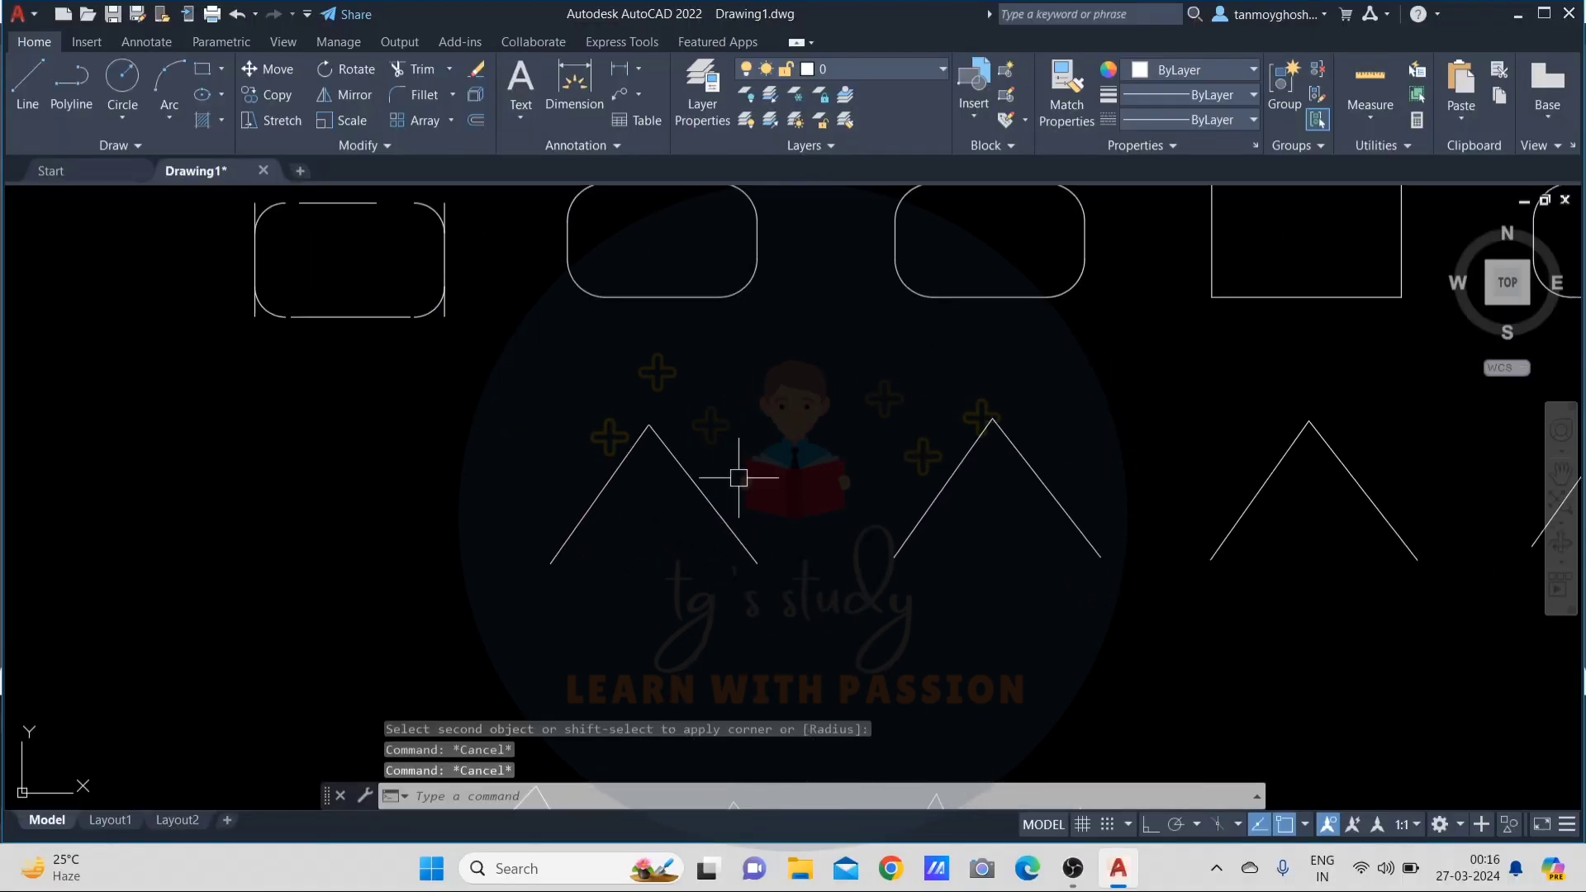
pyautogui.write('l')
pyautogui.press('Return')
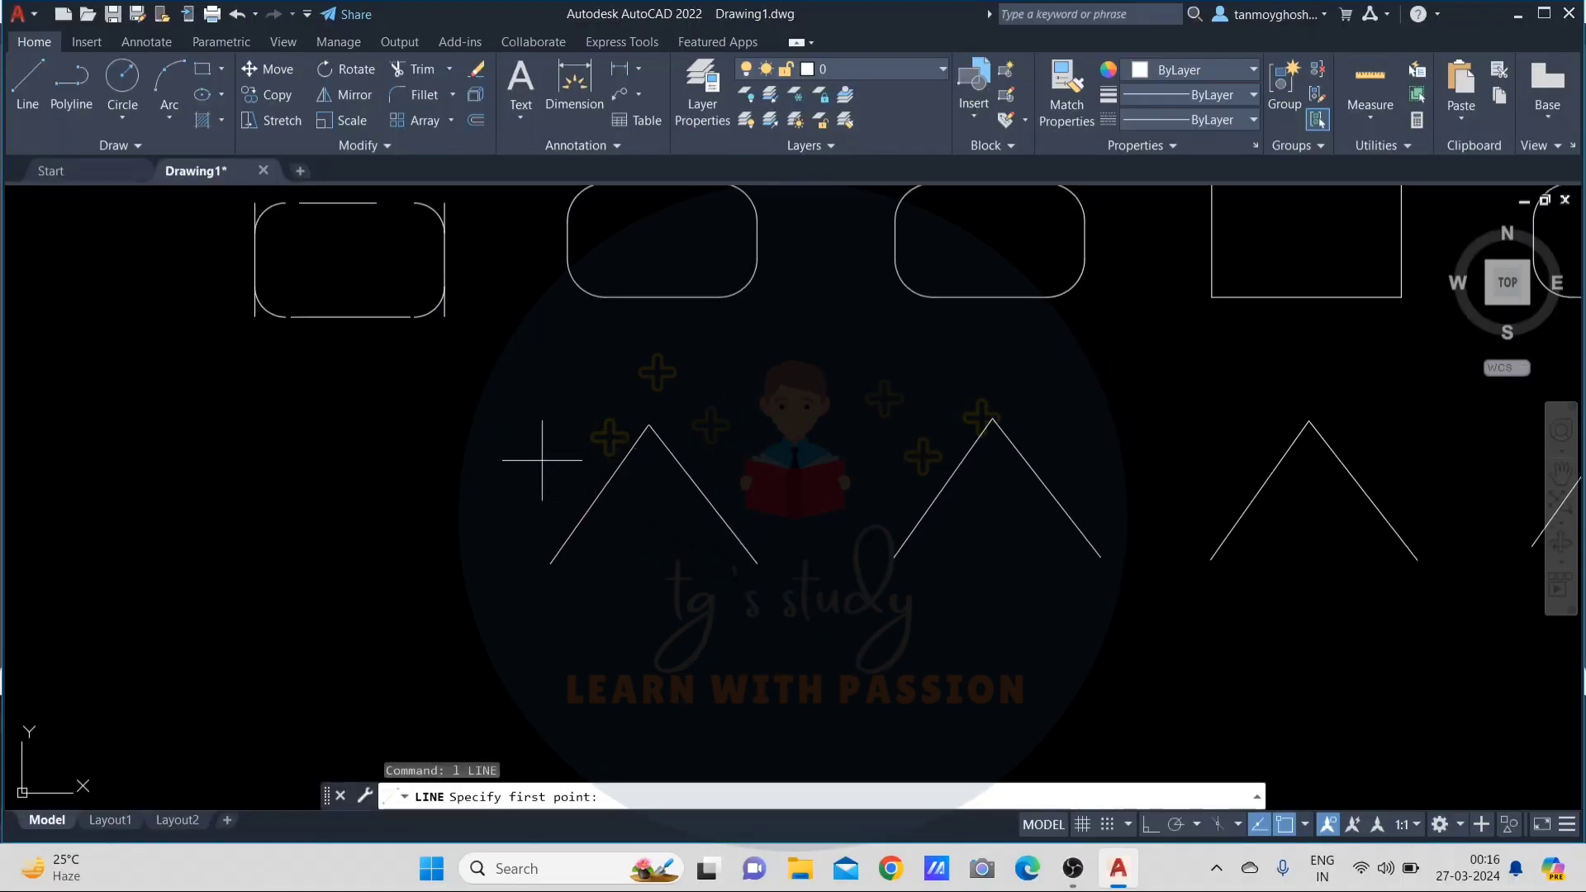
pyautogui.click(548, 460)
pyautogui.press('Escape')
pyautogui.press('Escape')
pyautogui.press('Escape')
pyautogui.scroll(-2, 896, 446)
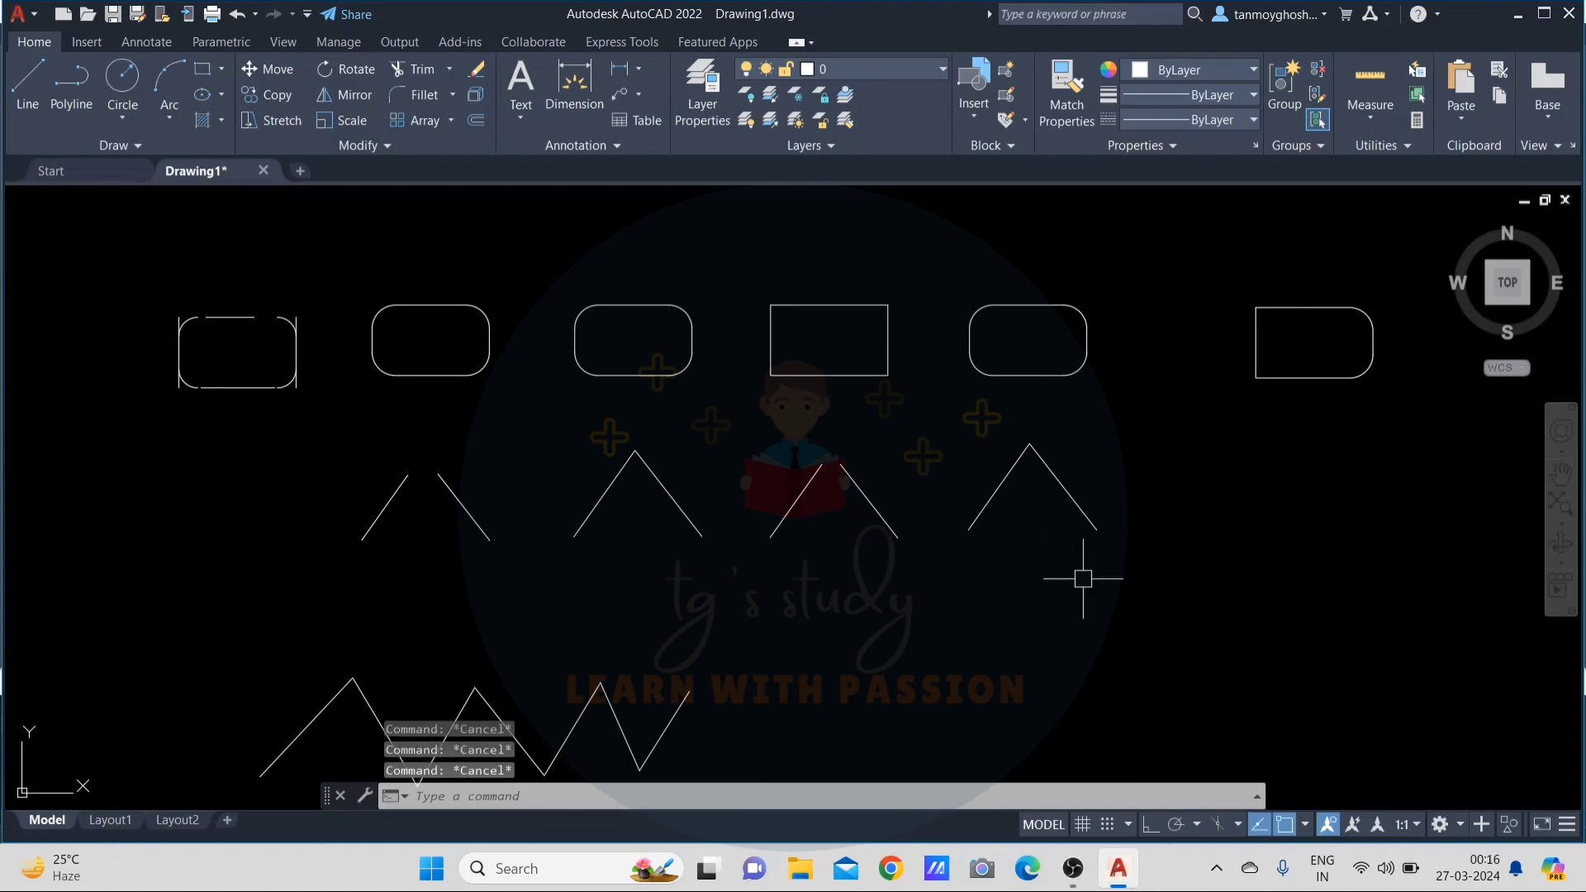
# - Start the Fillet command and set its trim mode to Trim
pyautogui.write('f')
pyautogui.press('Return')
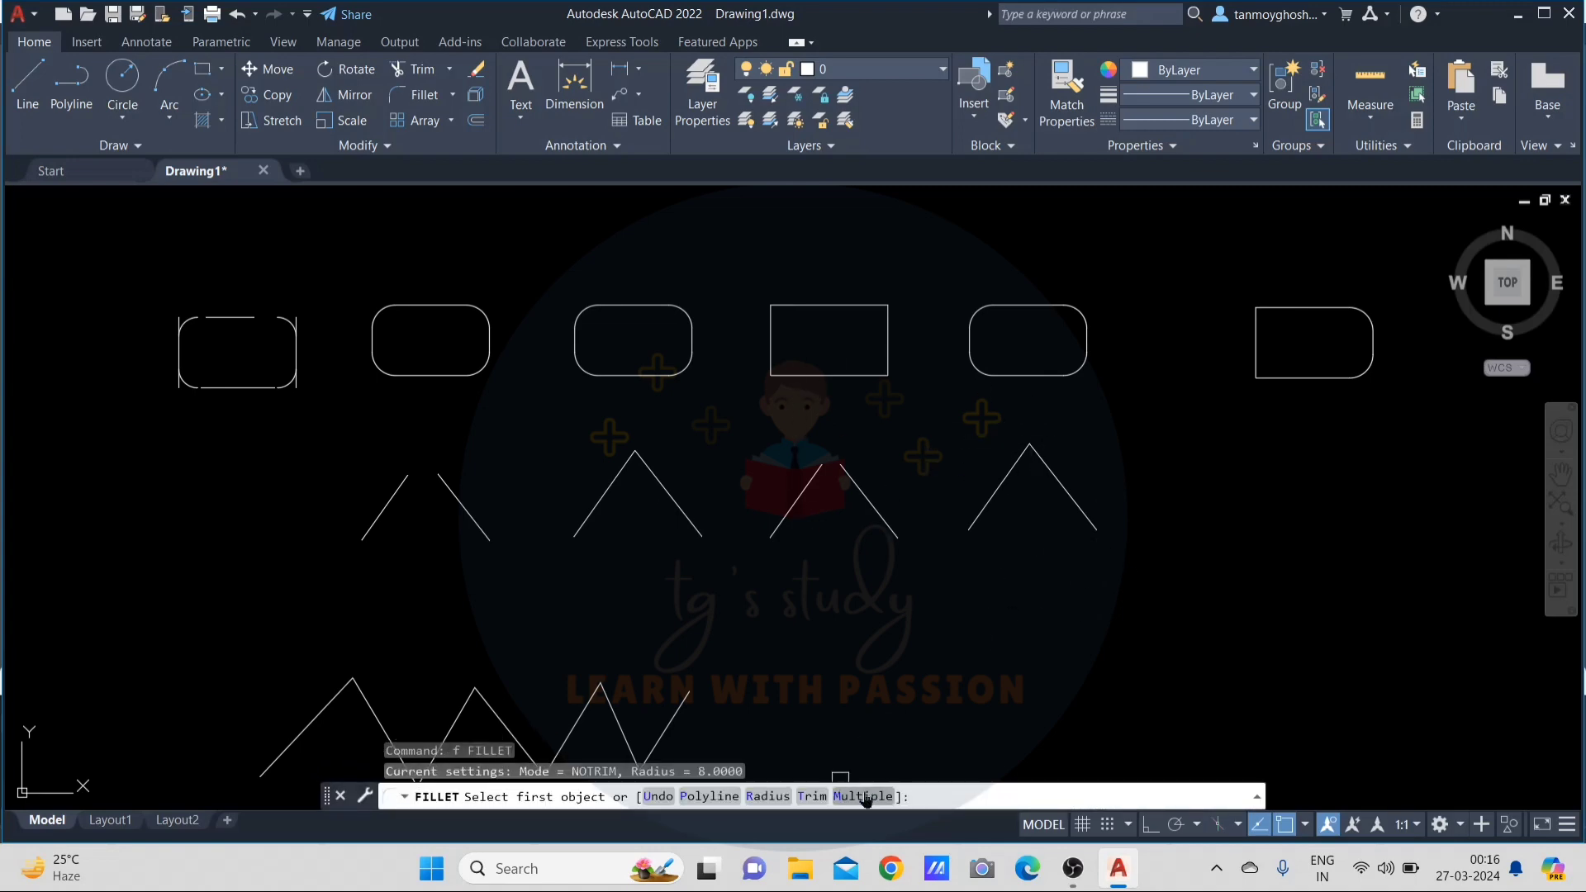
pyautogui.write('t')
pyautogui.press('Return')
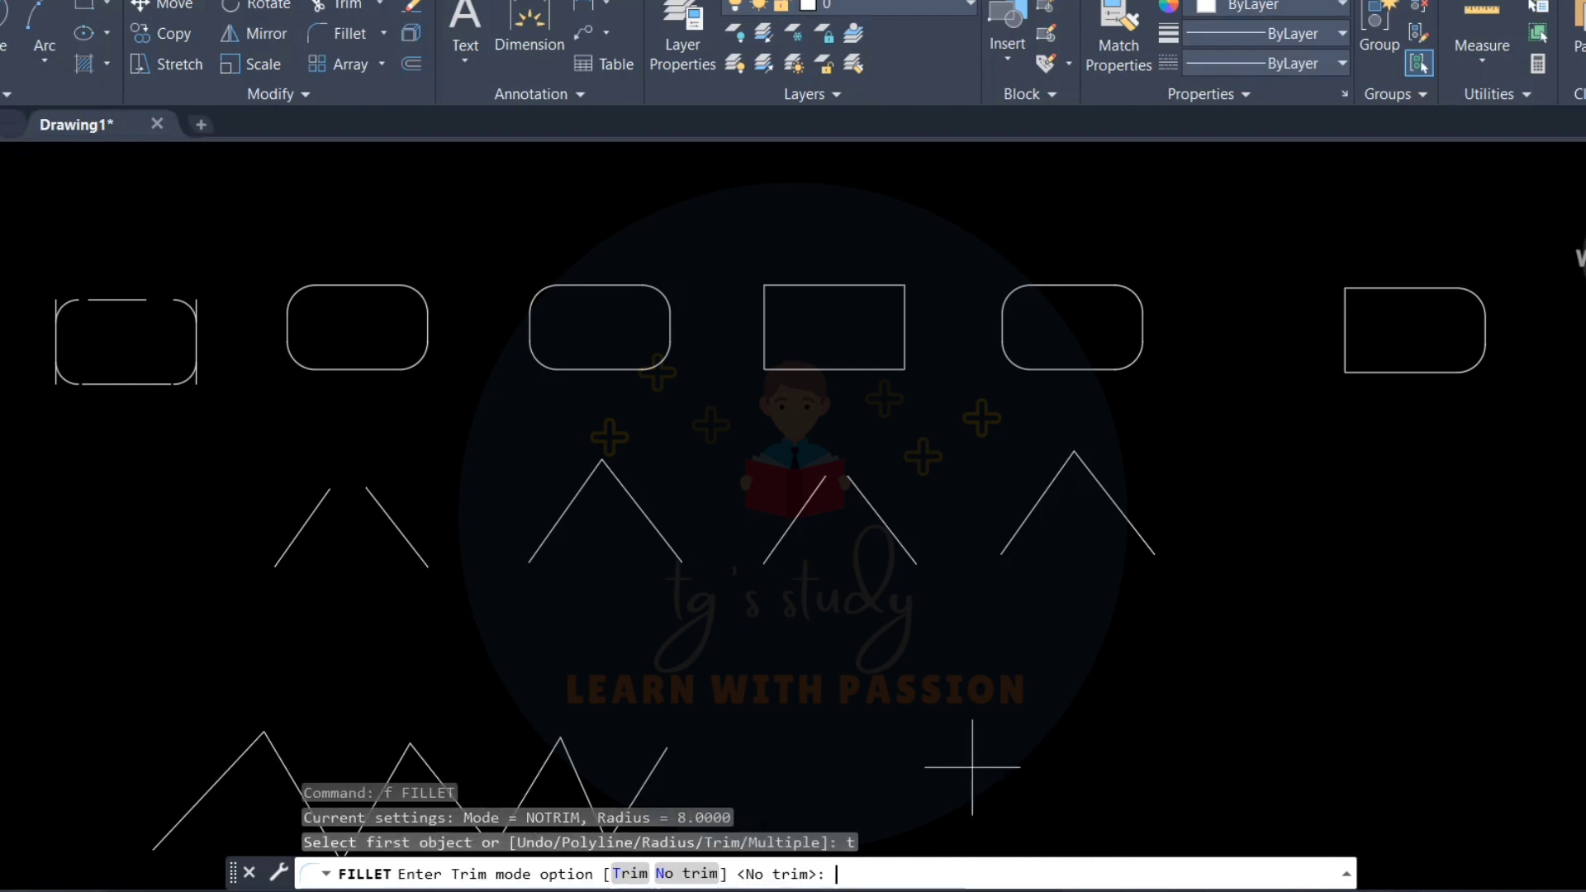
pyautogui.write('t')
pyautogui.press('Return')
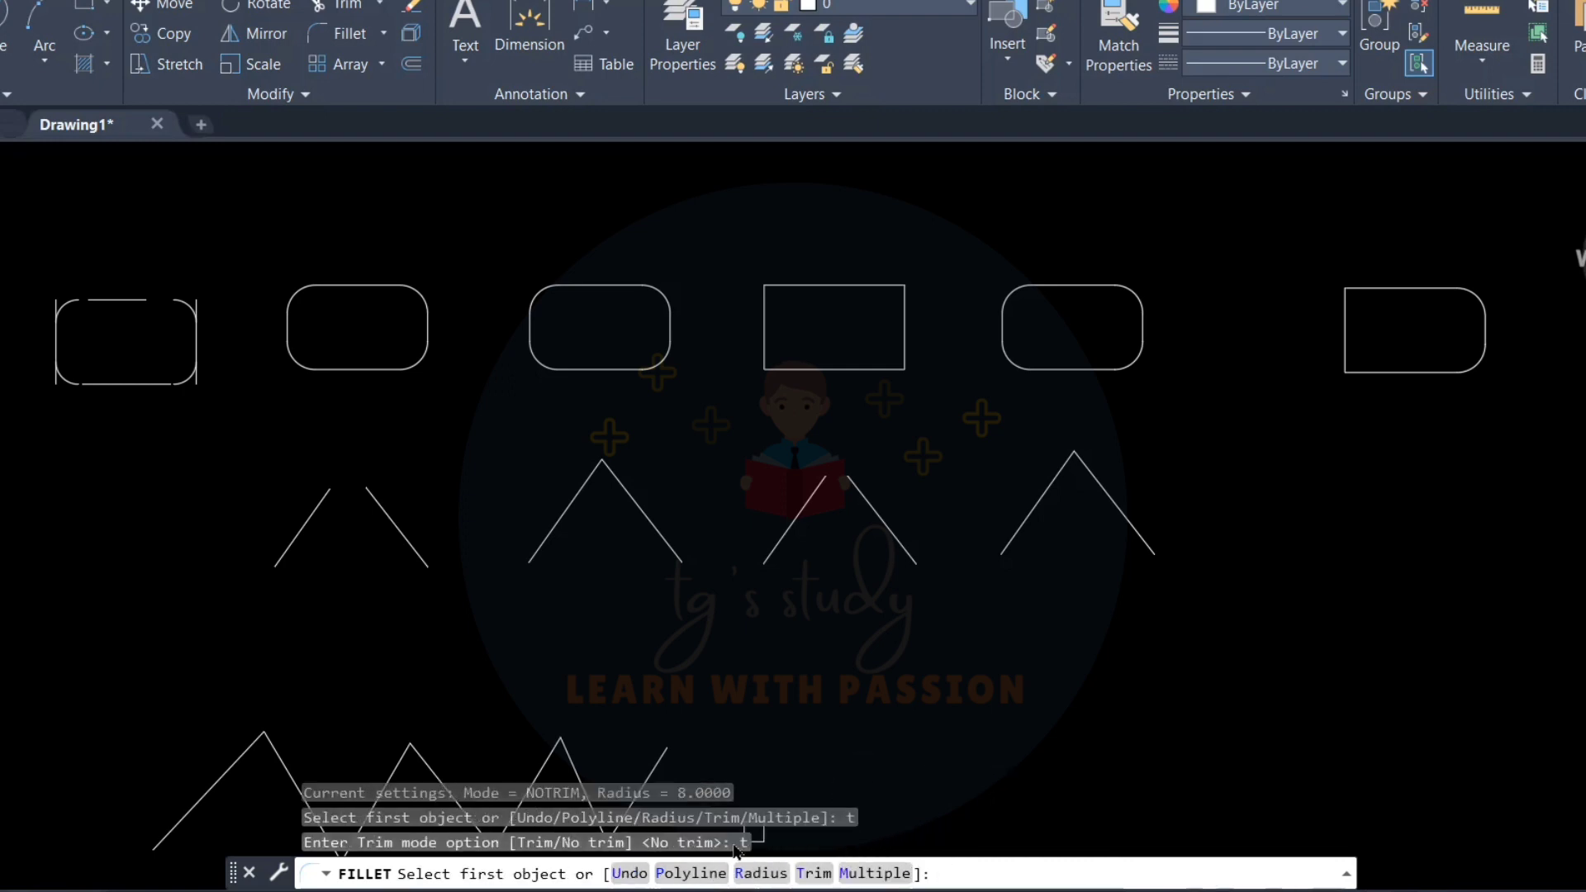
# - Try to fillet the rightmost inverted V with the Polyline option, then cancel the command
pyautogui.write('p')
pyautogui.press('Return')
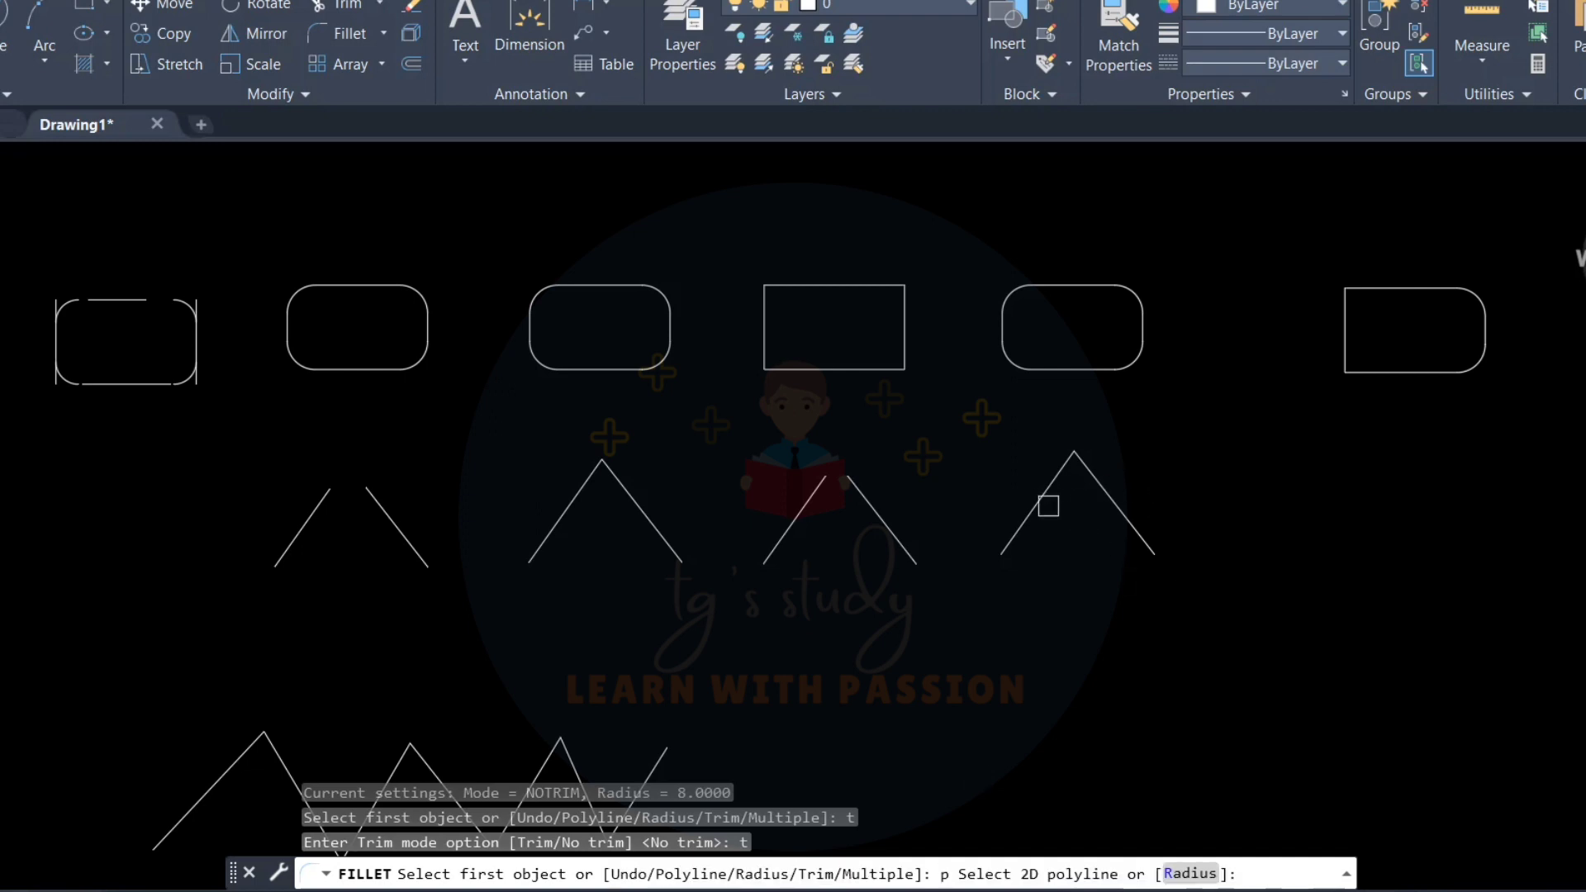
pyautogui.click(1105, 504)
pyautogui.click(1121, 505)
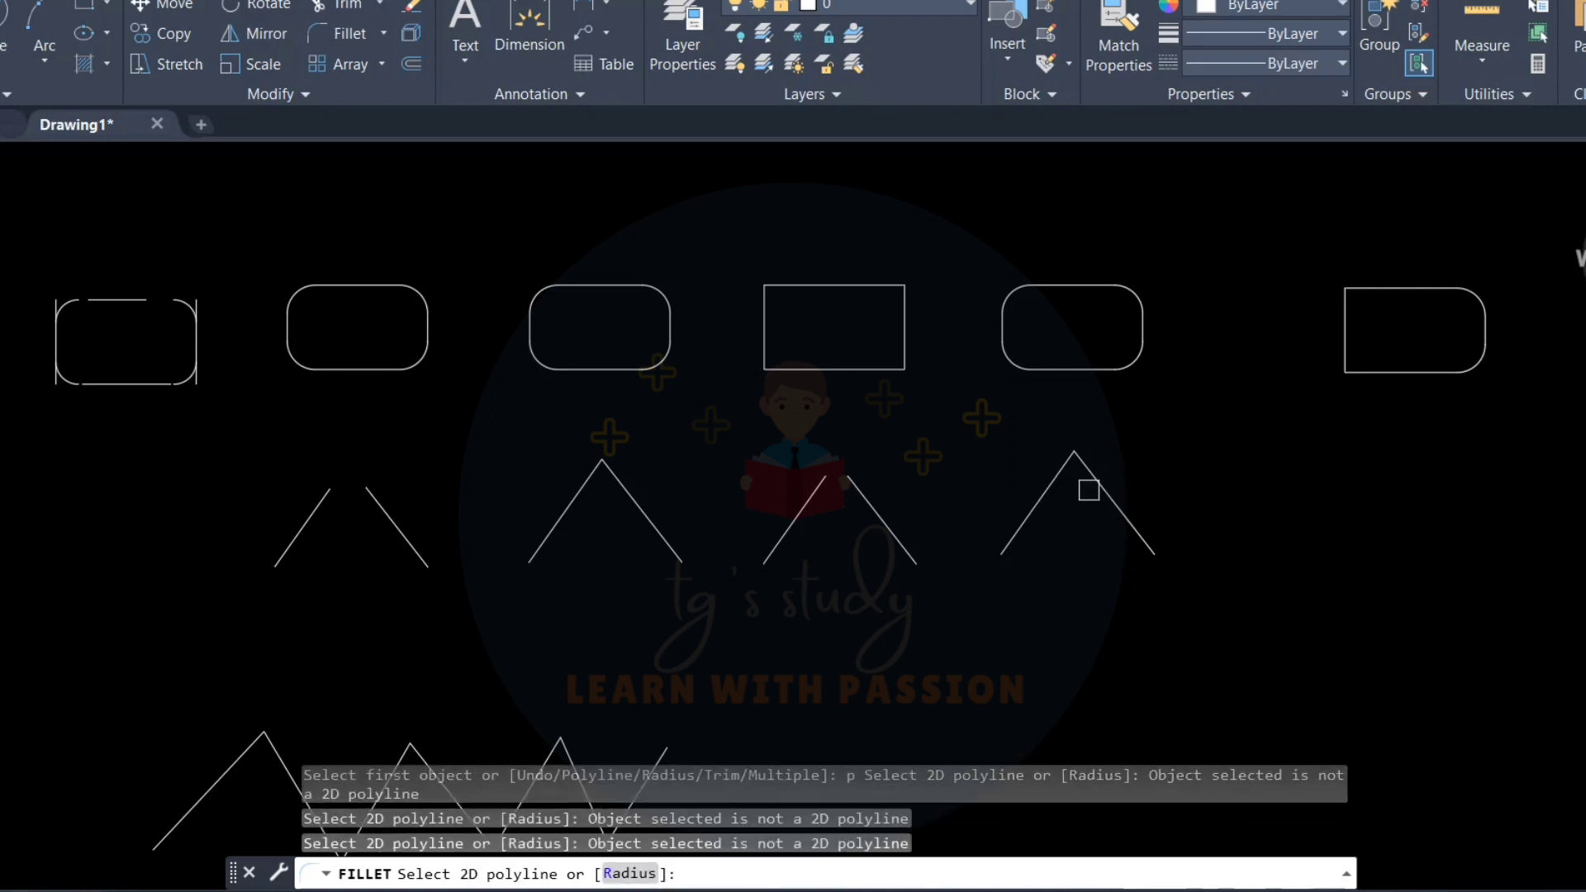
pyautogui.press('Escape')
pyautogui.press('Escape')
pyautogui.press('Escape')
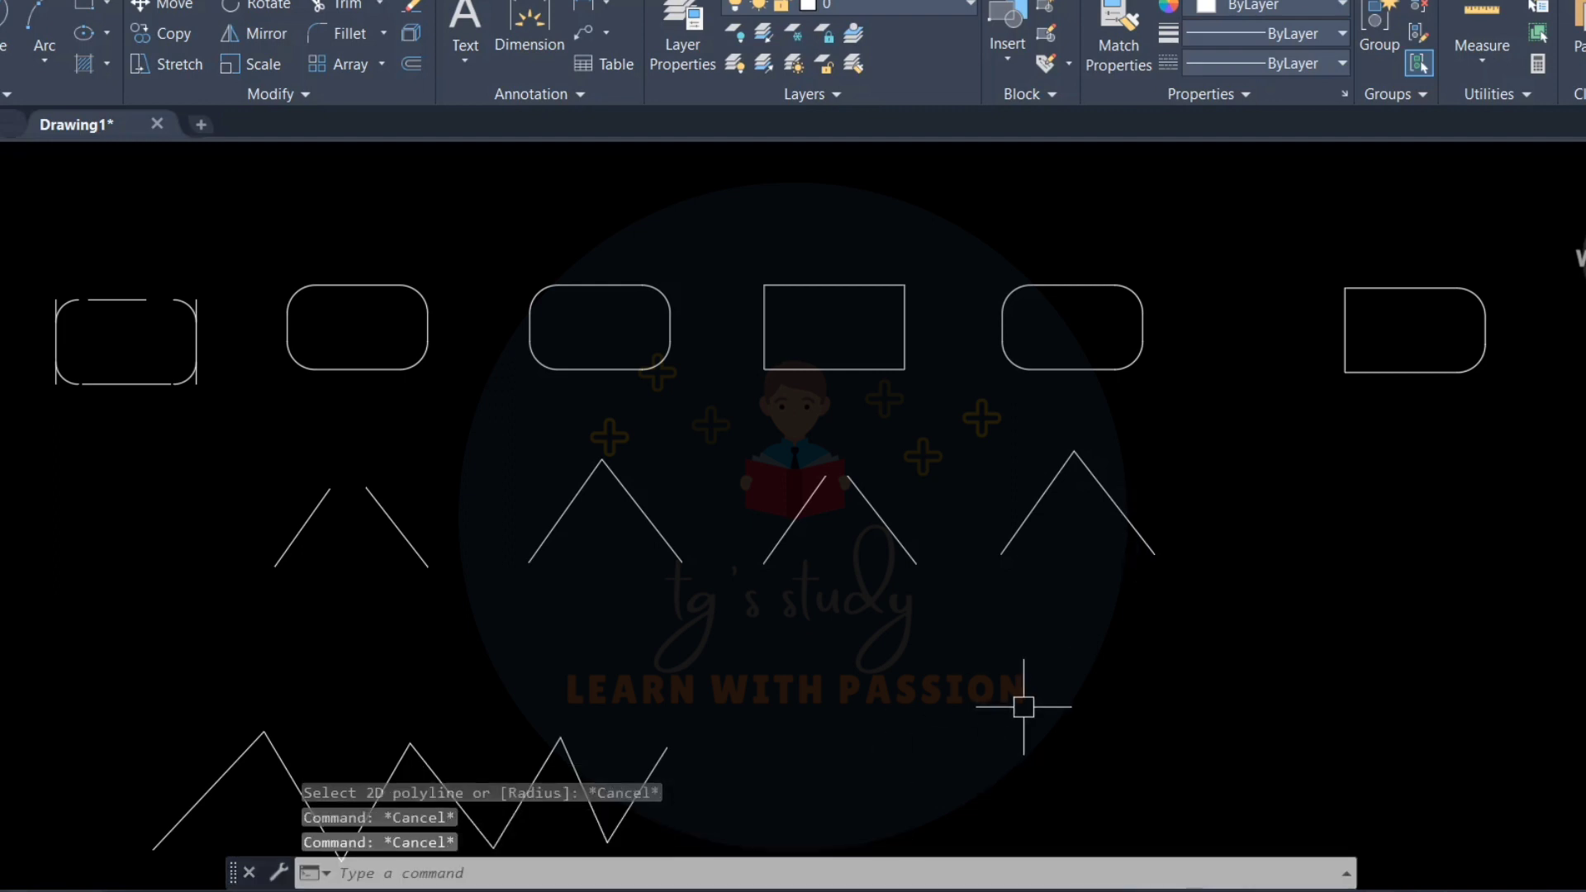
# - Fillet the apex of the rightmost inverted V with radius 8 in Trim mode
pyautogui.write('f')
pyautogui.press('Return')
pyautogui.write('r')
pyautogui.press('Return')
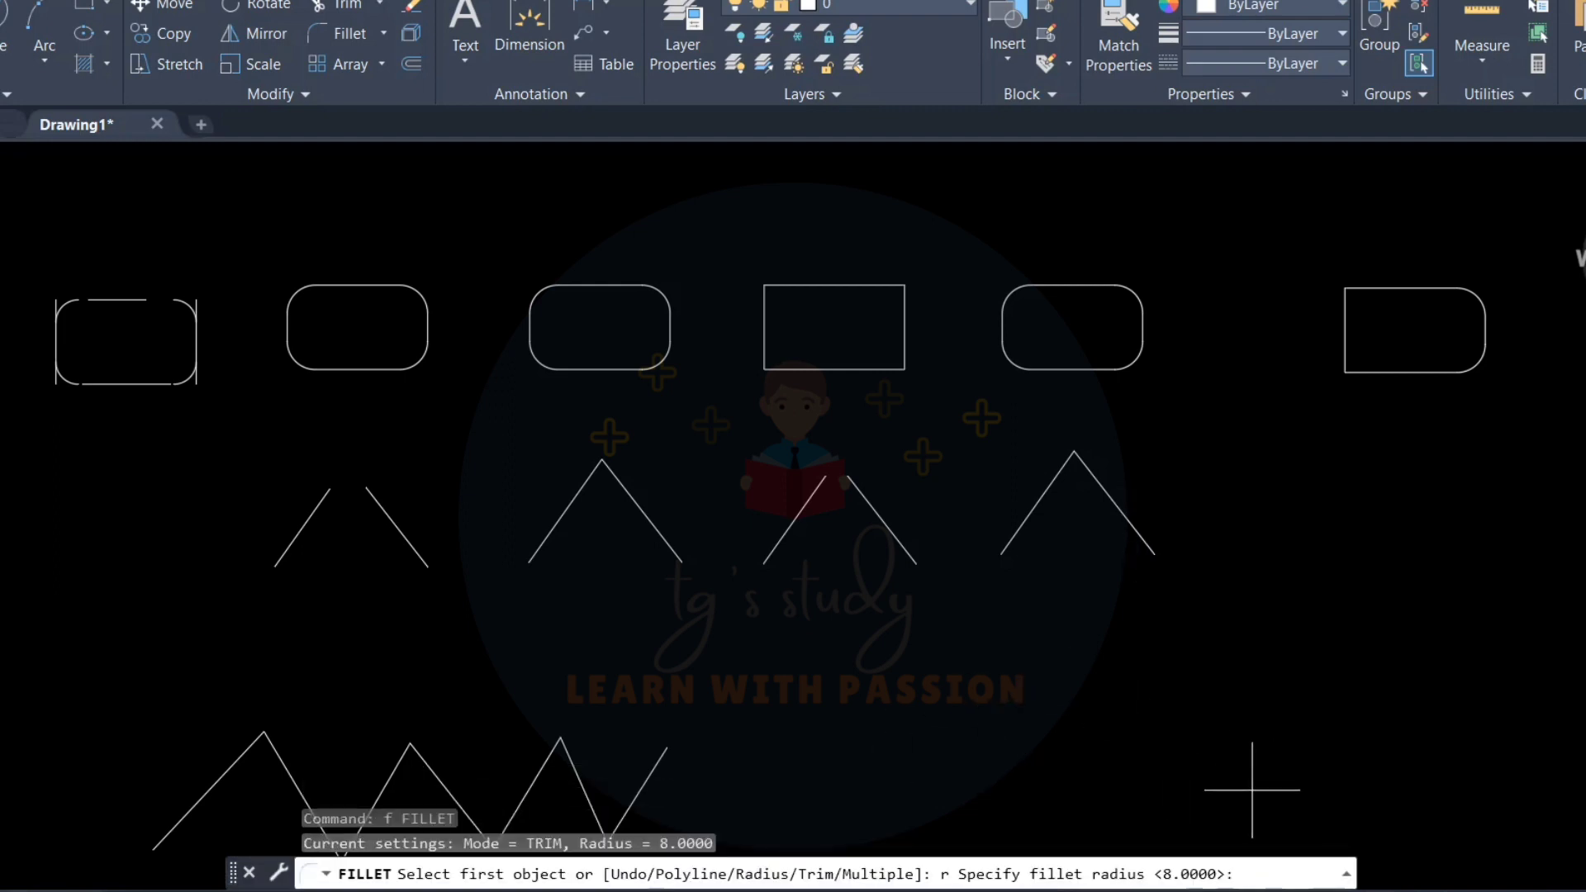
pyautogui.press('Return')
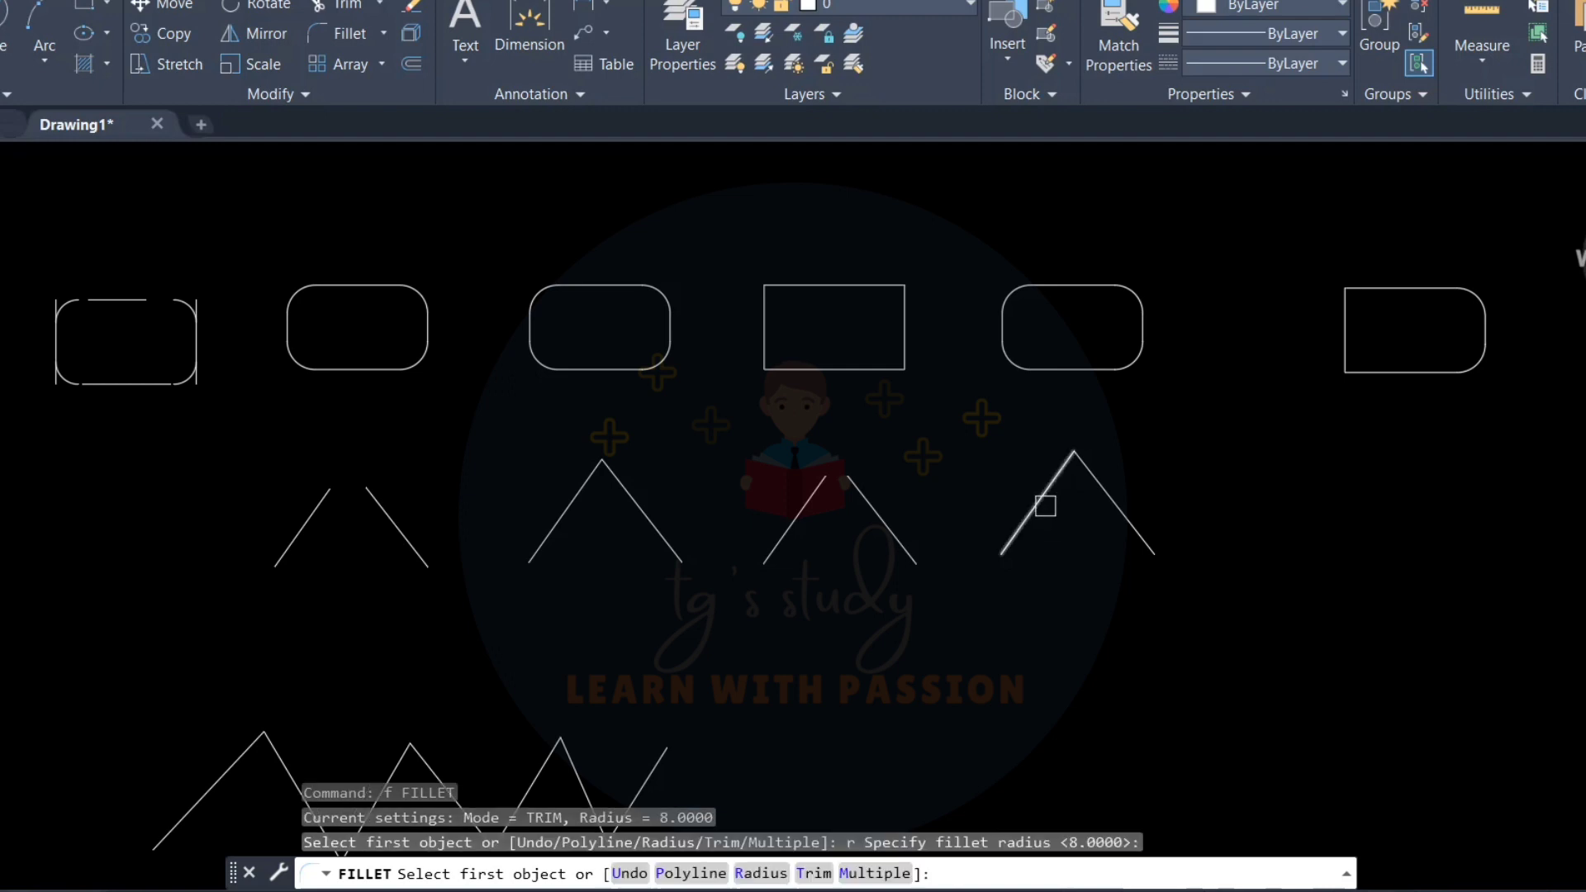
pyautogui.click(1039, 503)
pyautogui.click(1109, 499)
pyautogui.scroll(3, 1085, 431)
pyautogui.scroll(-4, 1085, 430)
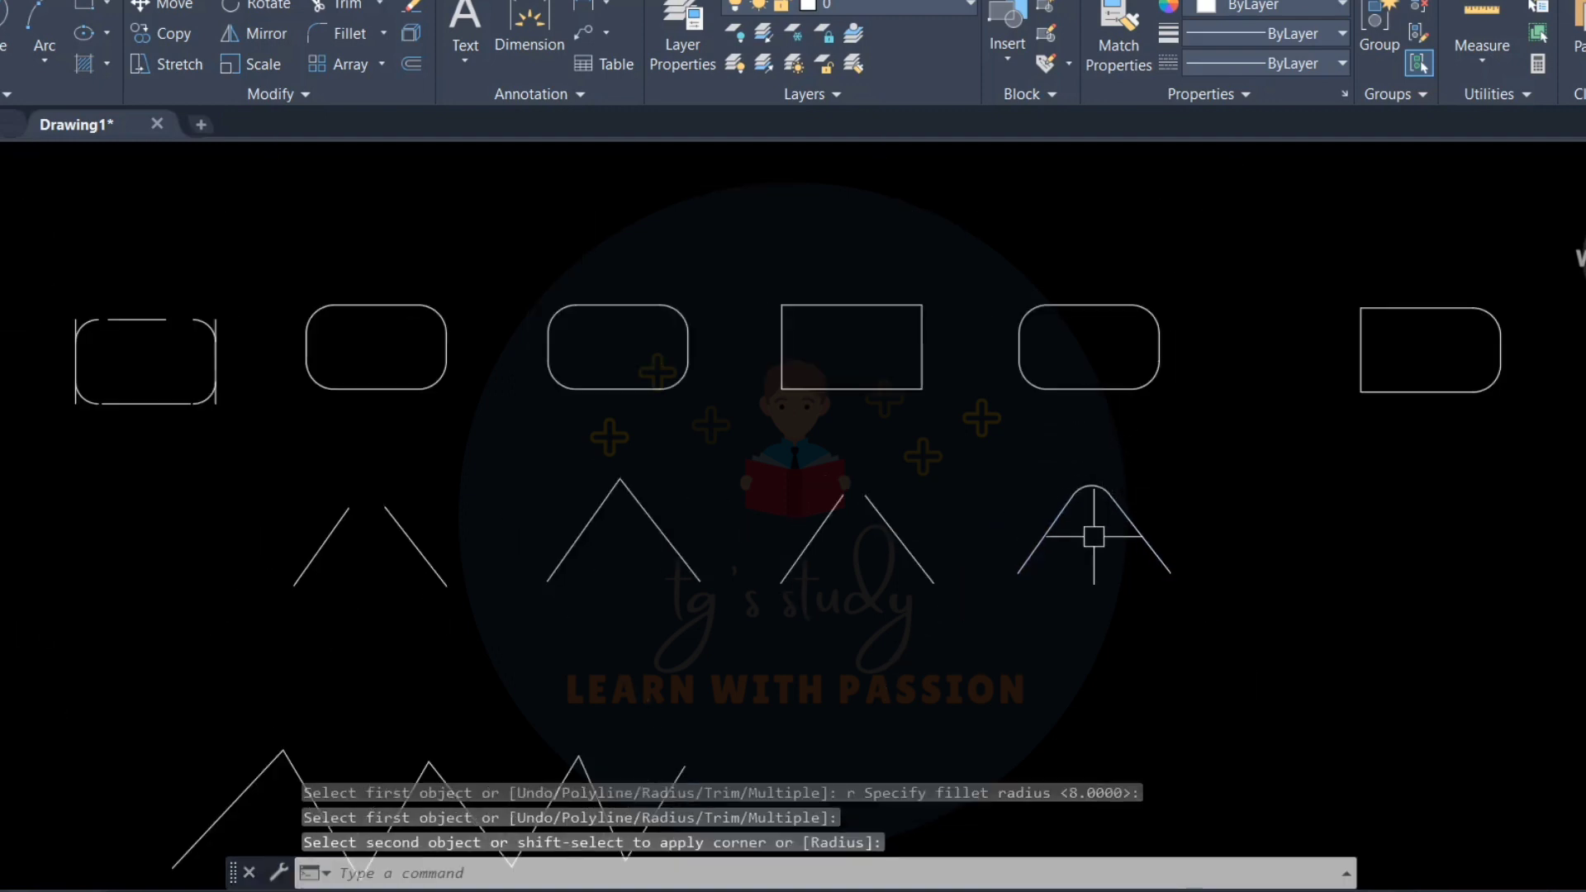
# - Fillet the two separated lines of the third inverted V with radius 8 in Trim mode
pyautogui.moveTo(1072, 570); pyautogui.dragTo(1042, 452, button='middle')
pyautogui.scroll(2, 807, 432)
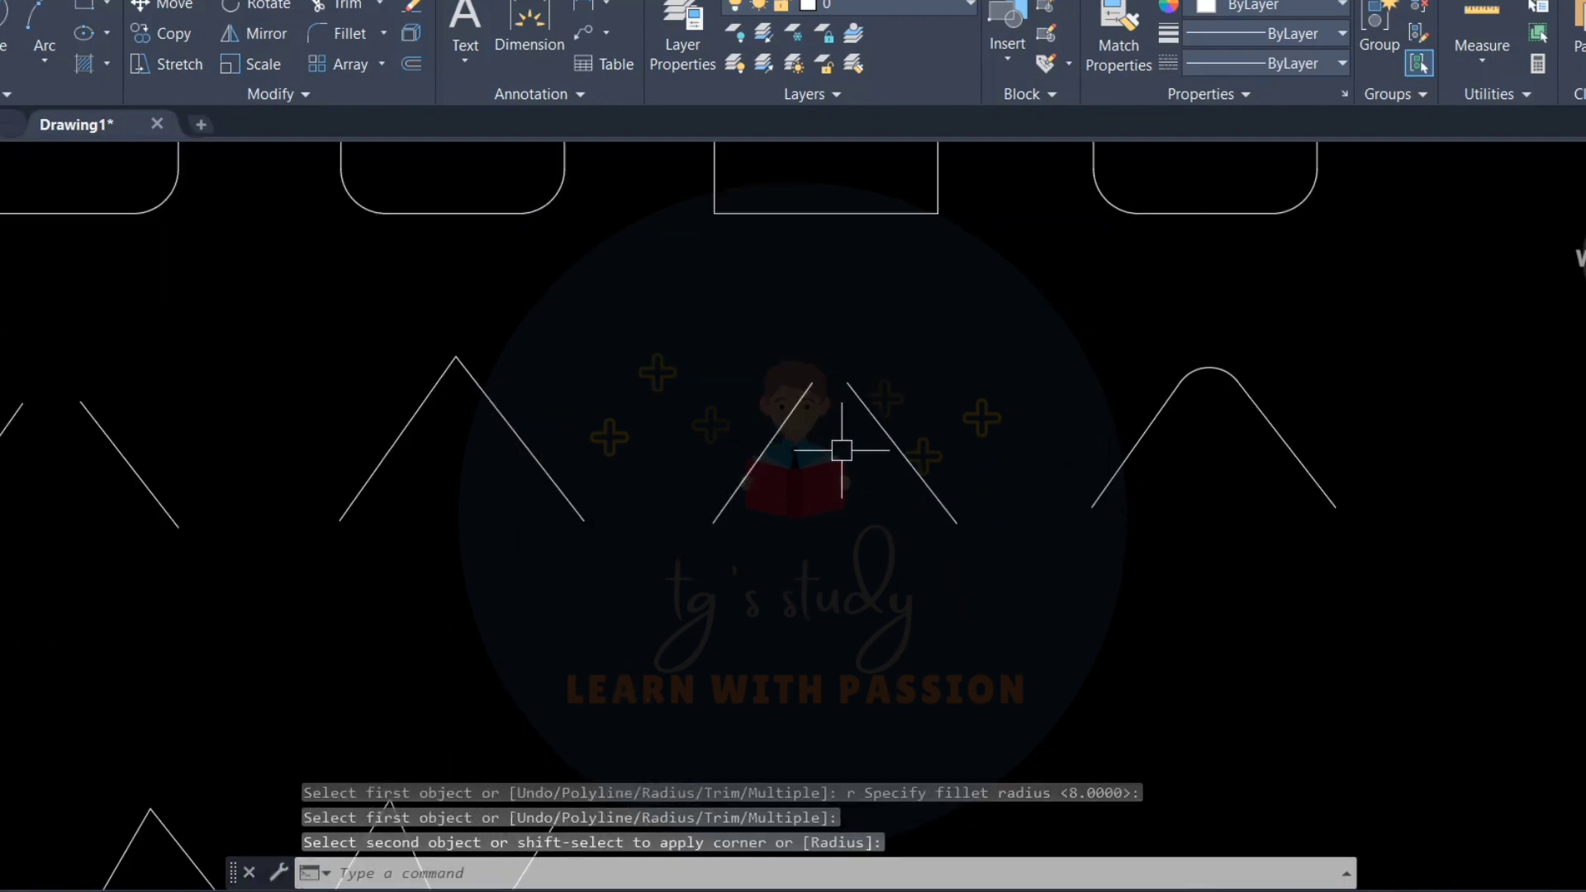
pyautogui.press('Return')
pyautogui.click(780, 435)
pyautogui.click(883, 424)
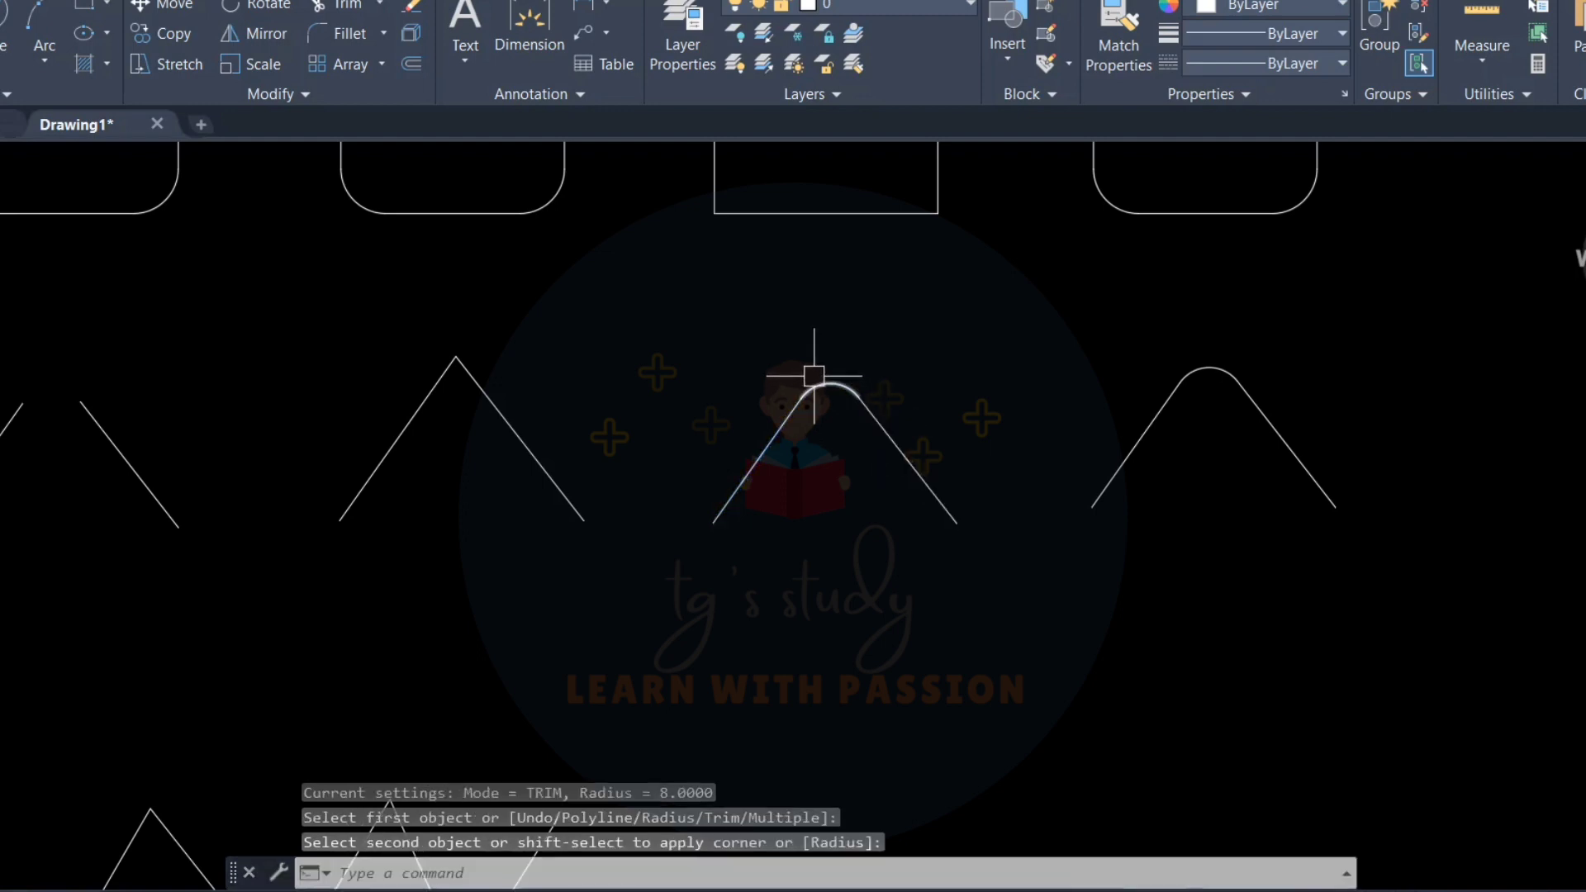
# - Switch Fillet to No trim mode and fillet the closed apex of the second inverted V with radius 8
pyautogui.scroll(2, 815, 371)
pyautogui.scroll(-5, 920, 413)
pyautogui.scroll(3, 441, 451)
pyautogui.moveTo(618, 456); pyautogui.dragTo(780, 496, button='middle')
pyautogui.scroll(-2, 750, 450)
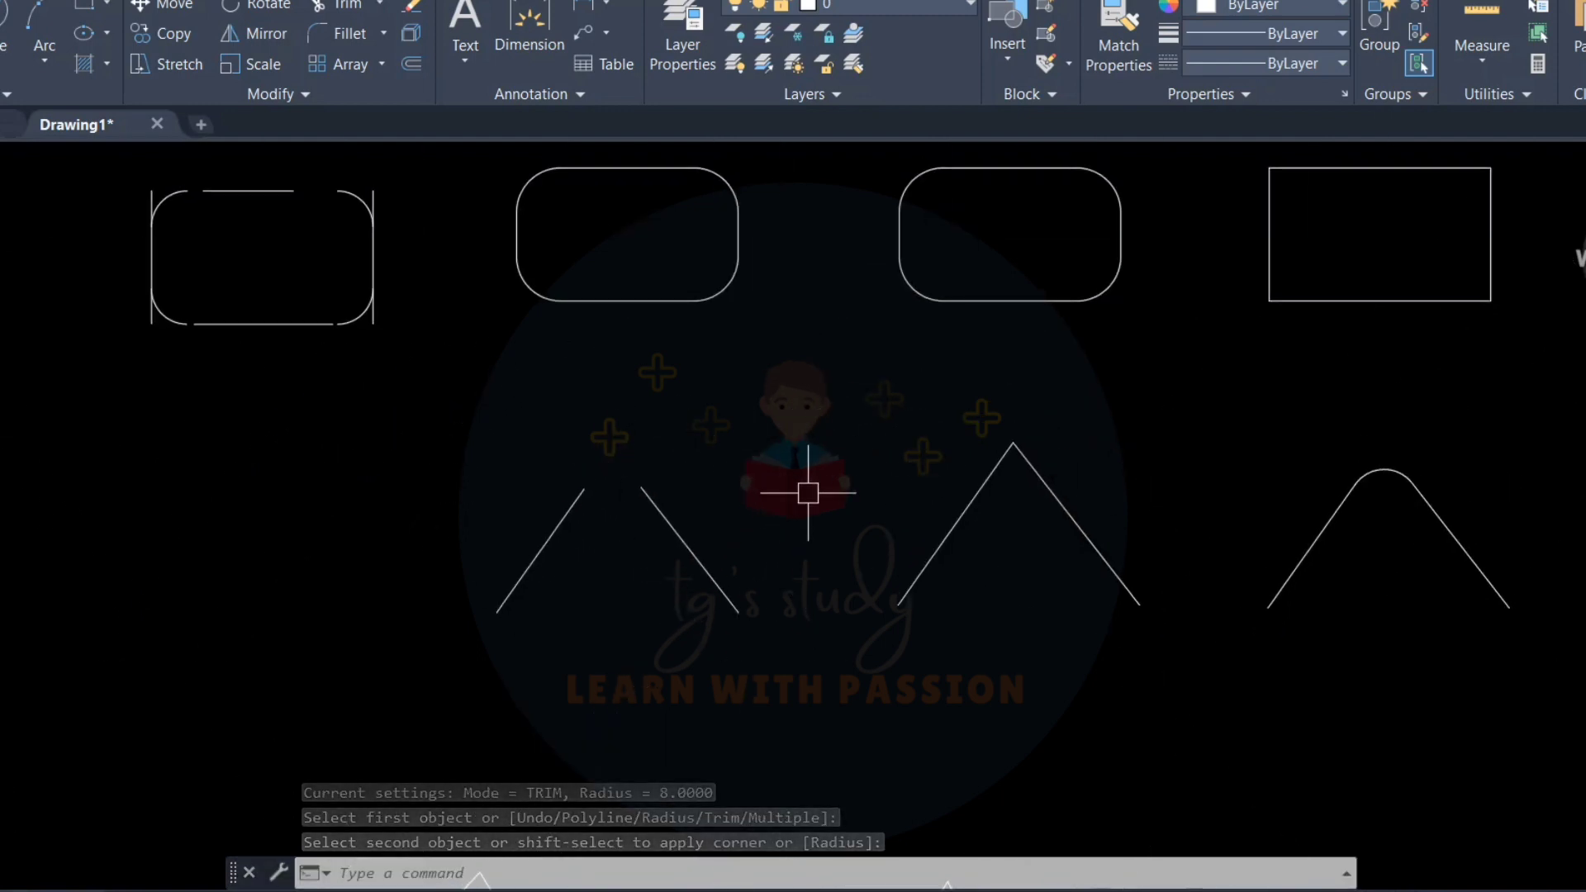
pyautogui.press('Return')
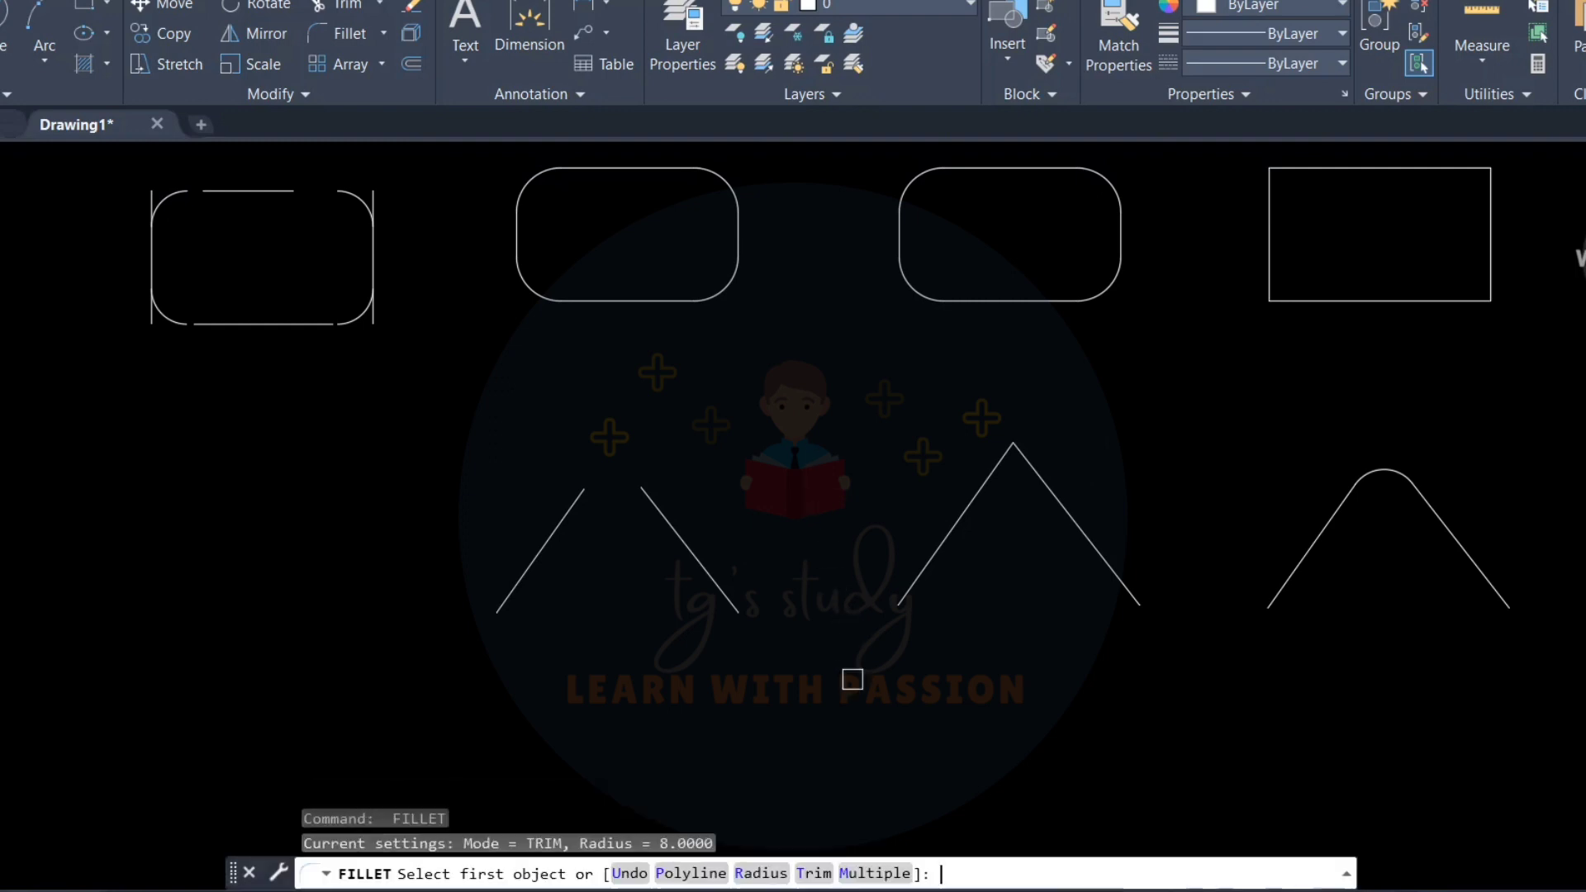
pyautogui.write('t')
pyautogui.press('Return')
pyautogui.press('Return')
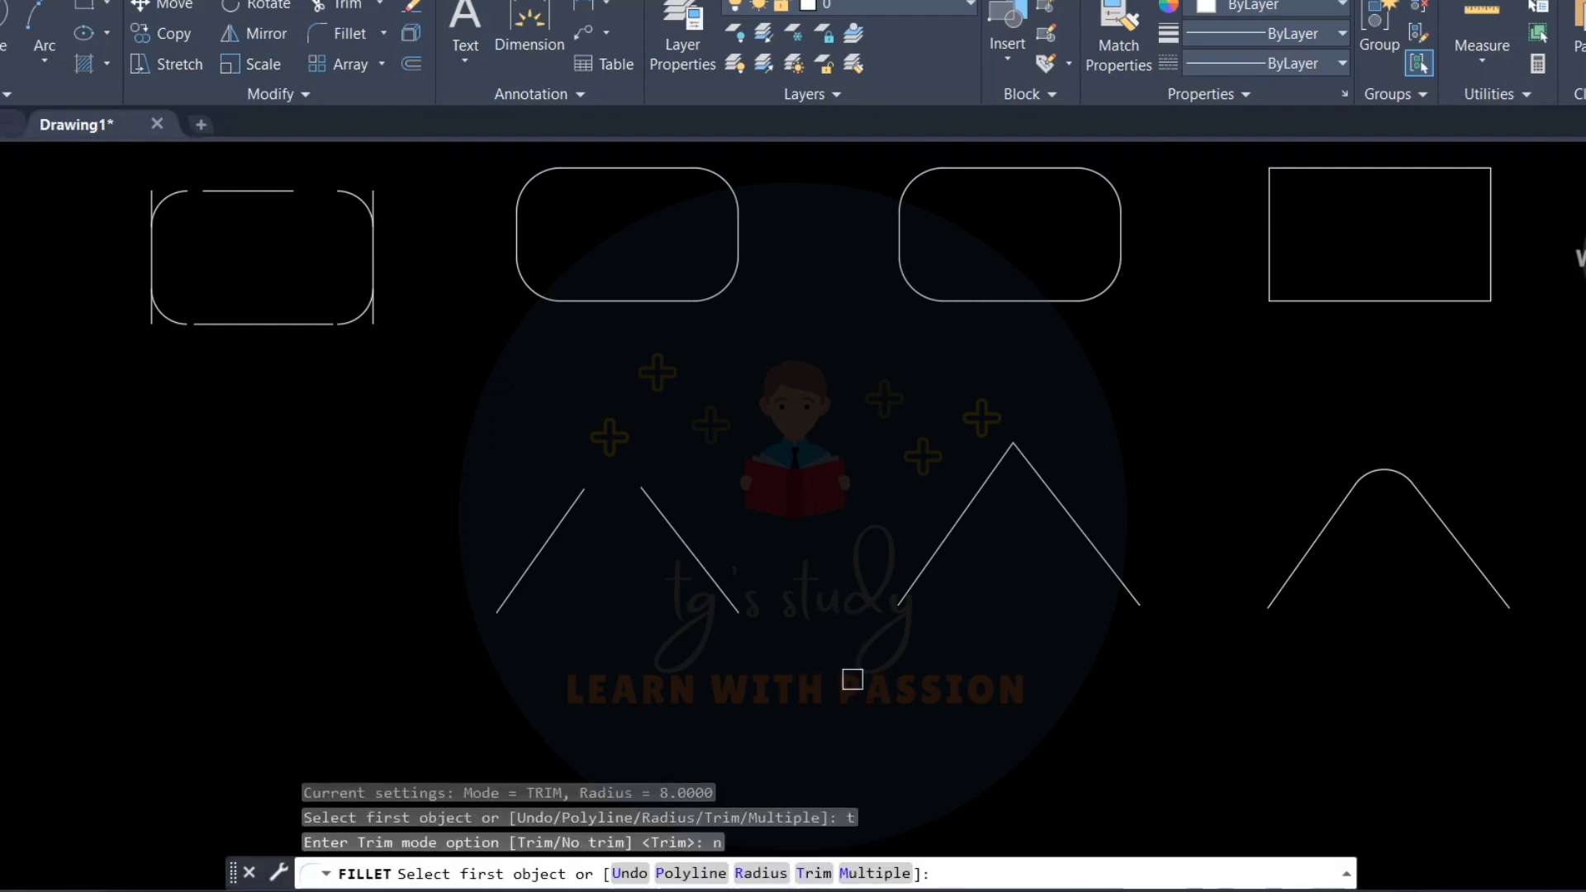
pyautogui.click(968, 515)
pyautogui.click(1059, 503)
# - Fillet the two separated lines of the first inverted V with radius 8 in No trim mode
pyautogui.scroll(2, 543, 505)
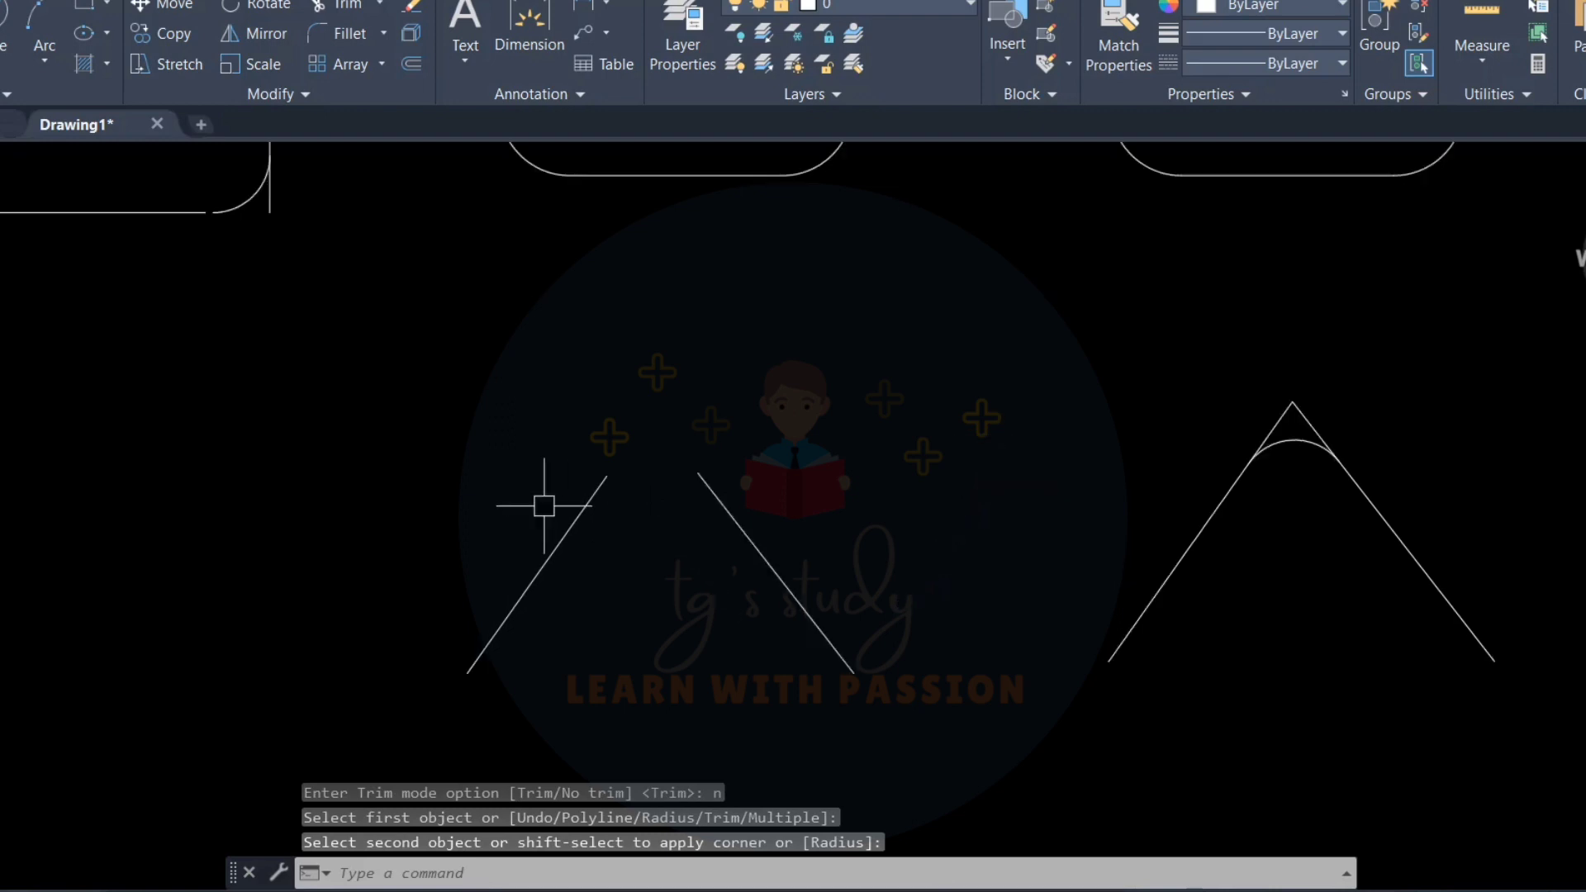
pyautogui.press('Return')
pyautogui.click(578, 522)
pyautogui.click(730, 520)
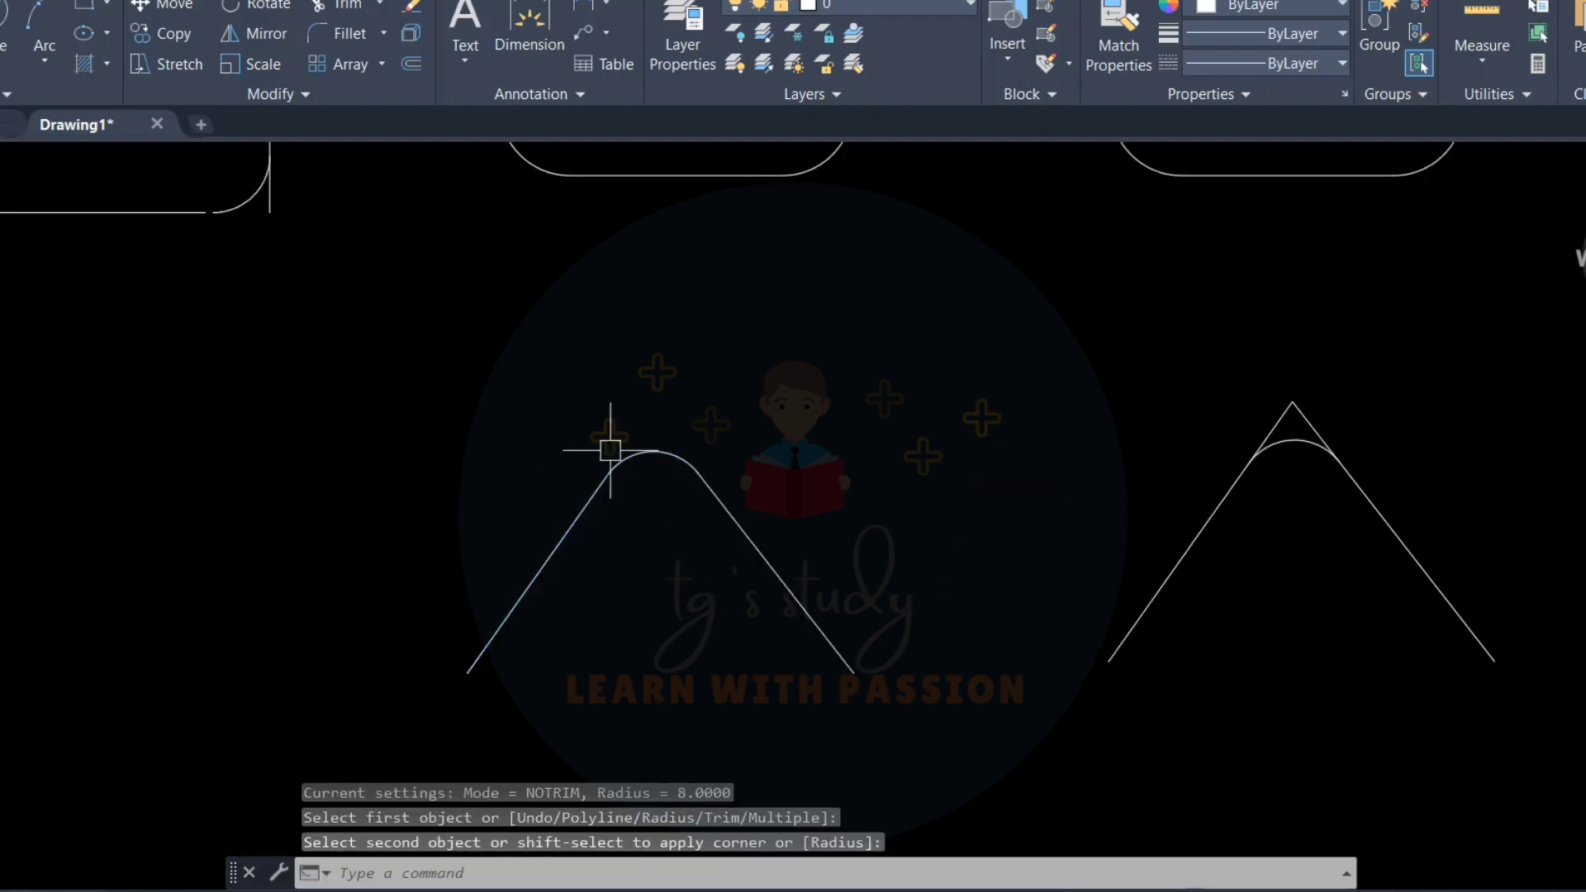
# - Copy the zigzag polyline three times, placing one copy beside it and two lower down, and end the command
pyautogui.scroll(-4, 683, 433)
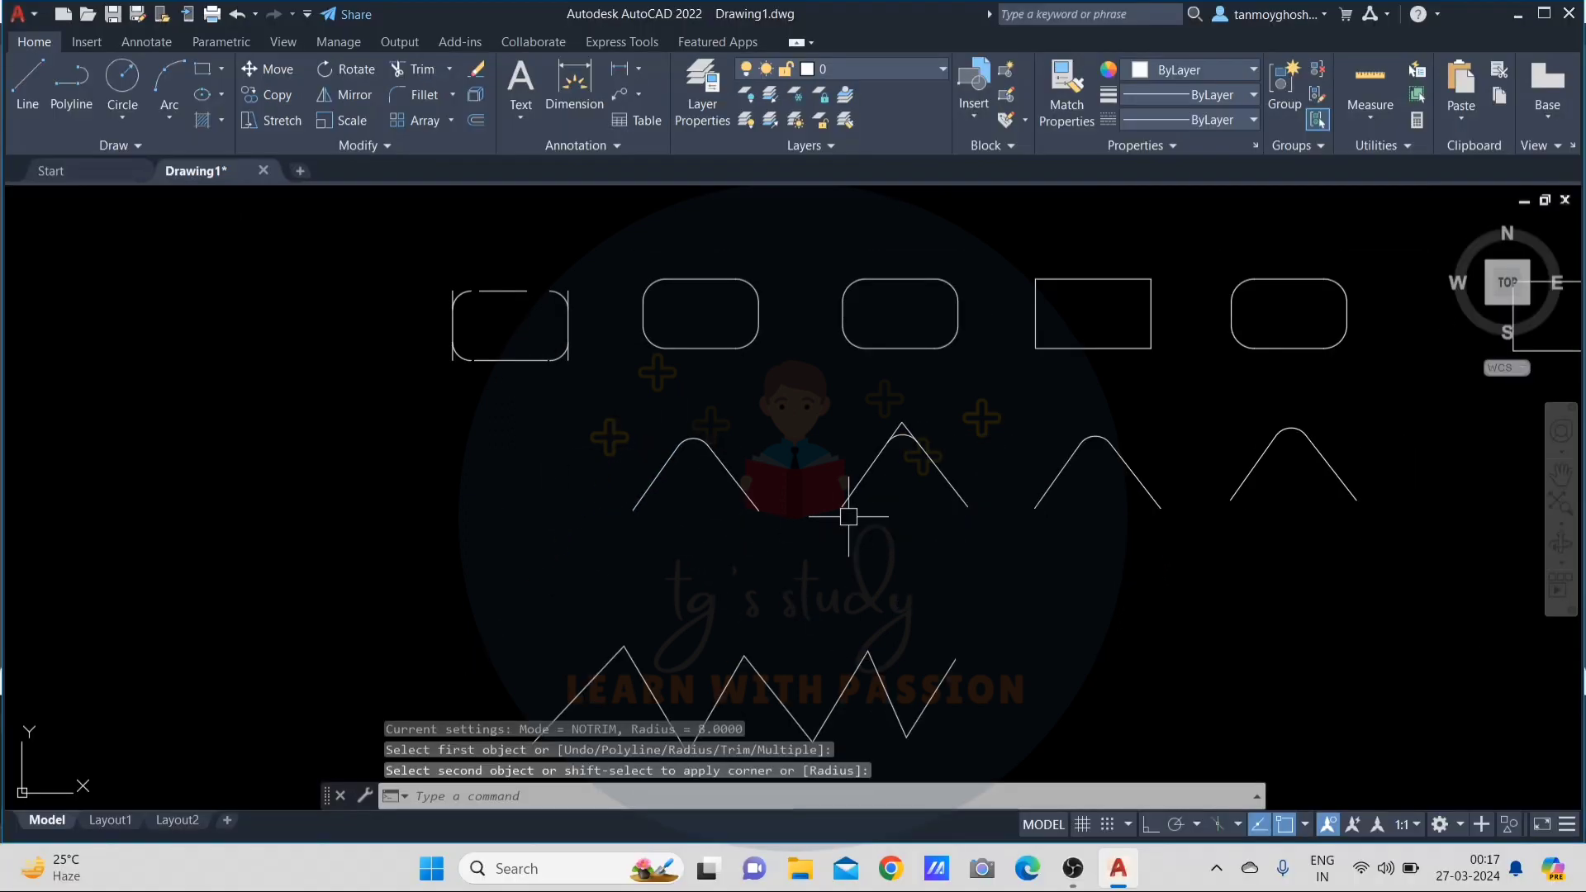
pyautogui.scroll(-4, 843, 489)
pyautogui.moveTo(847, 555); pyautogui.dragTo(864, 448, button='middle')
pyautogui.scroll(4, 866, 447)
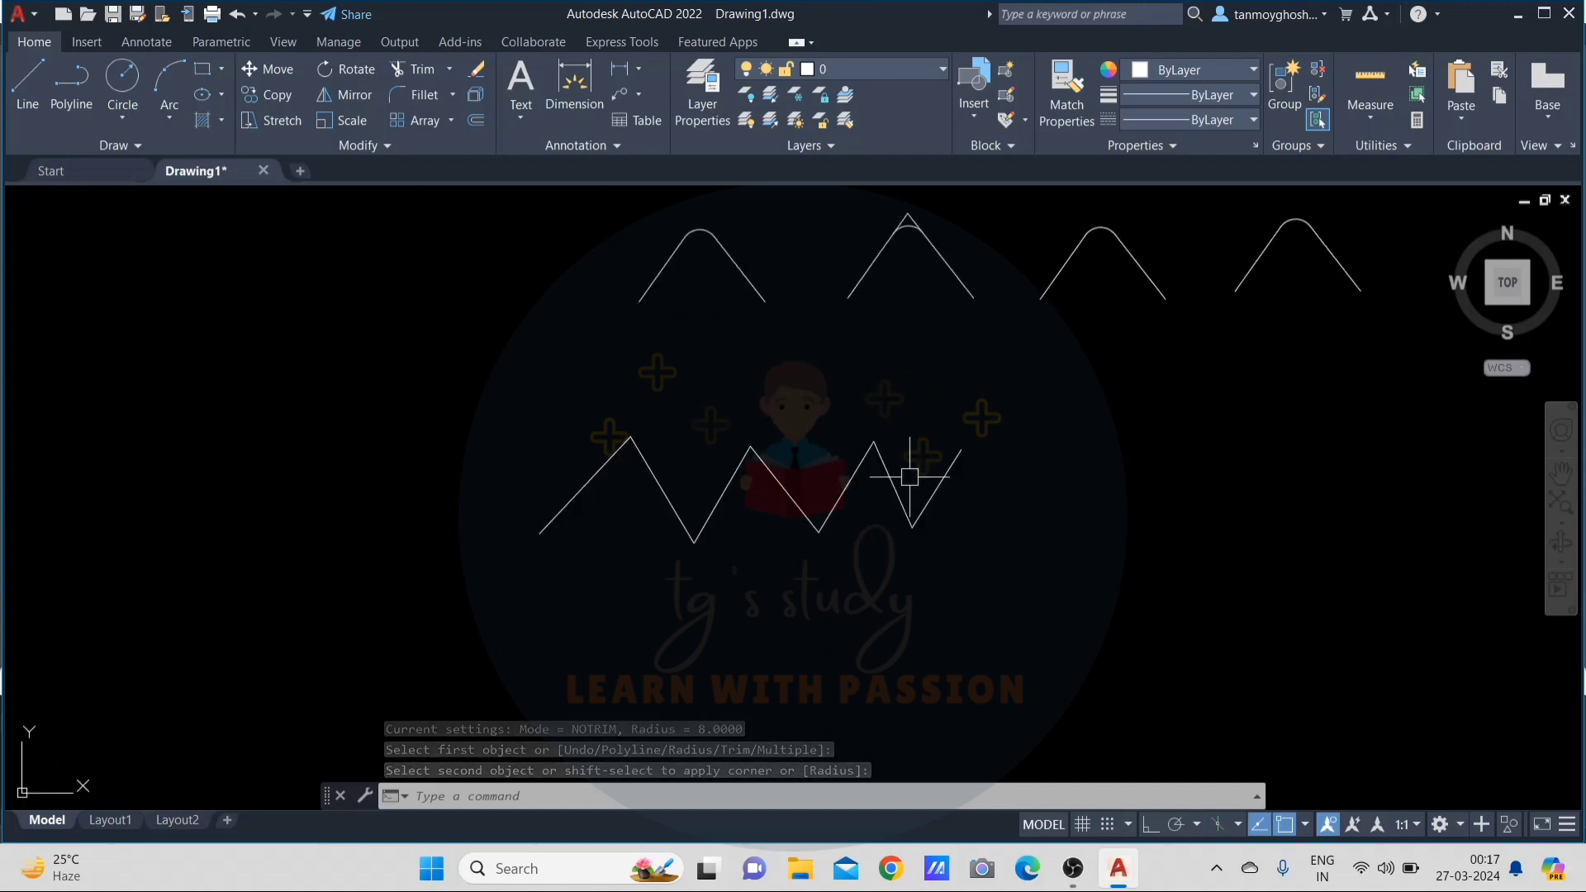
pyautogui.click(893, 484)
pyautogui.scroll(-6, 895, 469)
pyautogui.press('Escape')
pyautogui.click(933, 442)
pyautogui.click(769, 500)
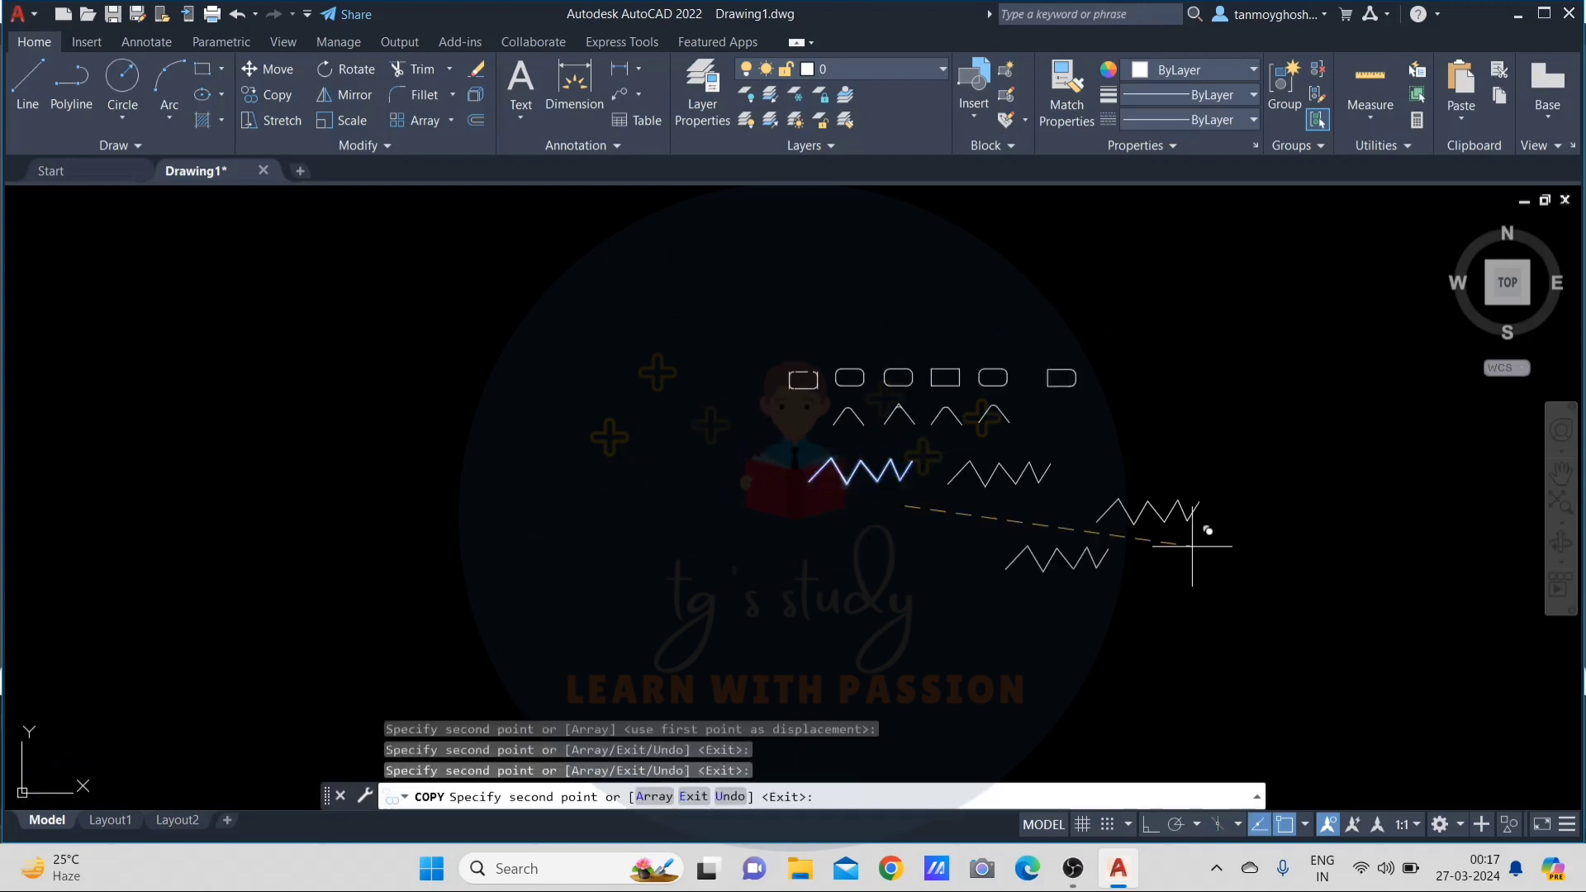
pyautogui.press('Escape')
pyautogui.press('Escape')
pyautogui.press('Escape')
pyautogui.scroll(4, 851, 487)
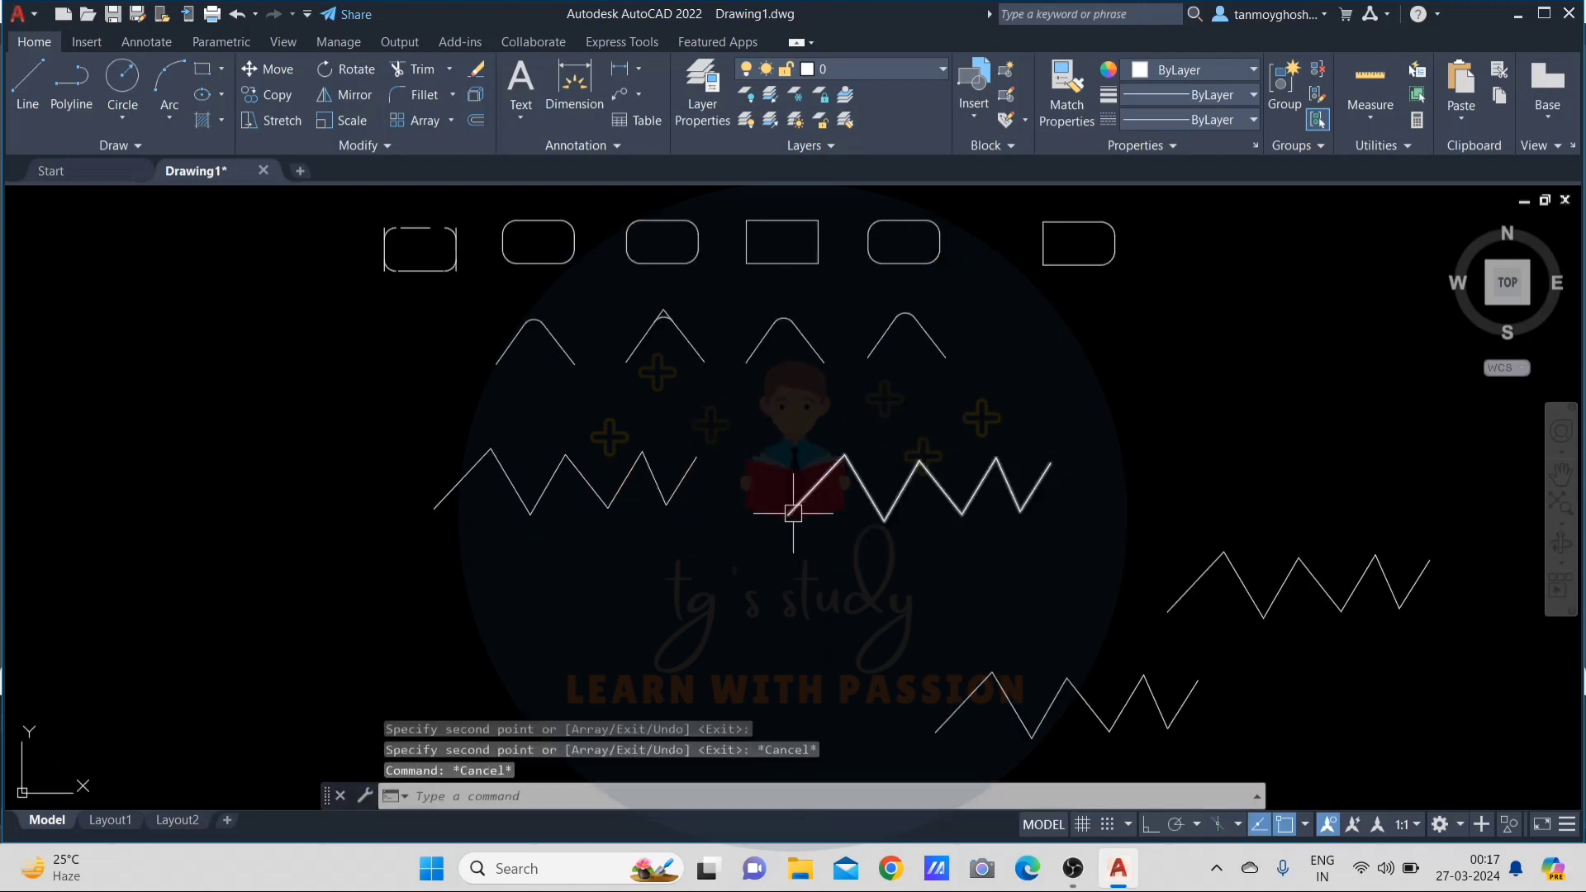
# - Fillet all corners of the original zigzag with the Polyline option at radius 8 in No trim mode
pyautogui.write('f')
pyautogui.press('Return')
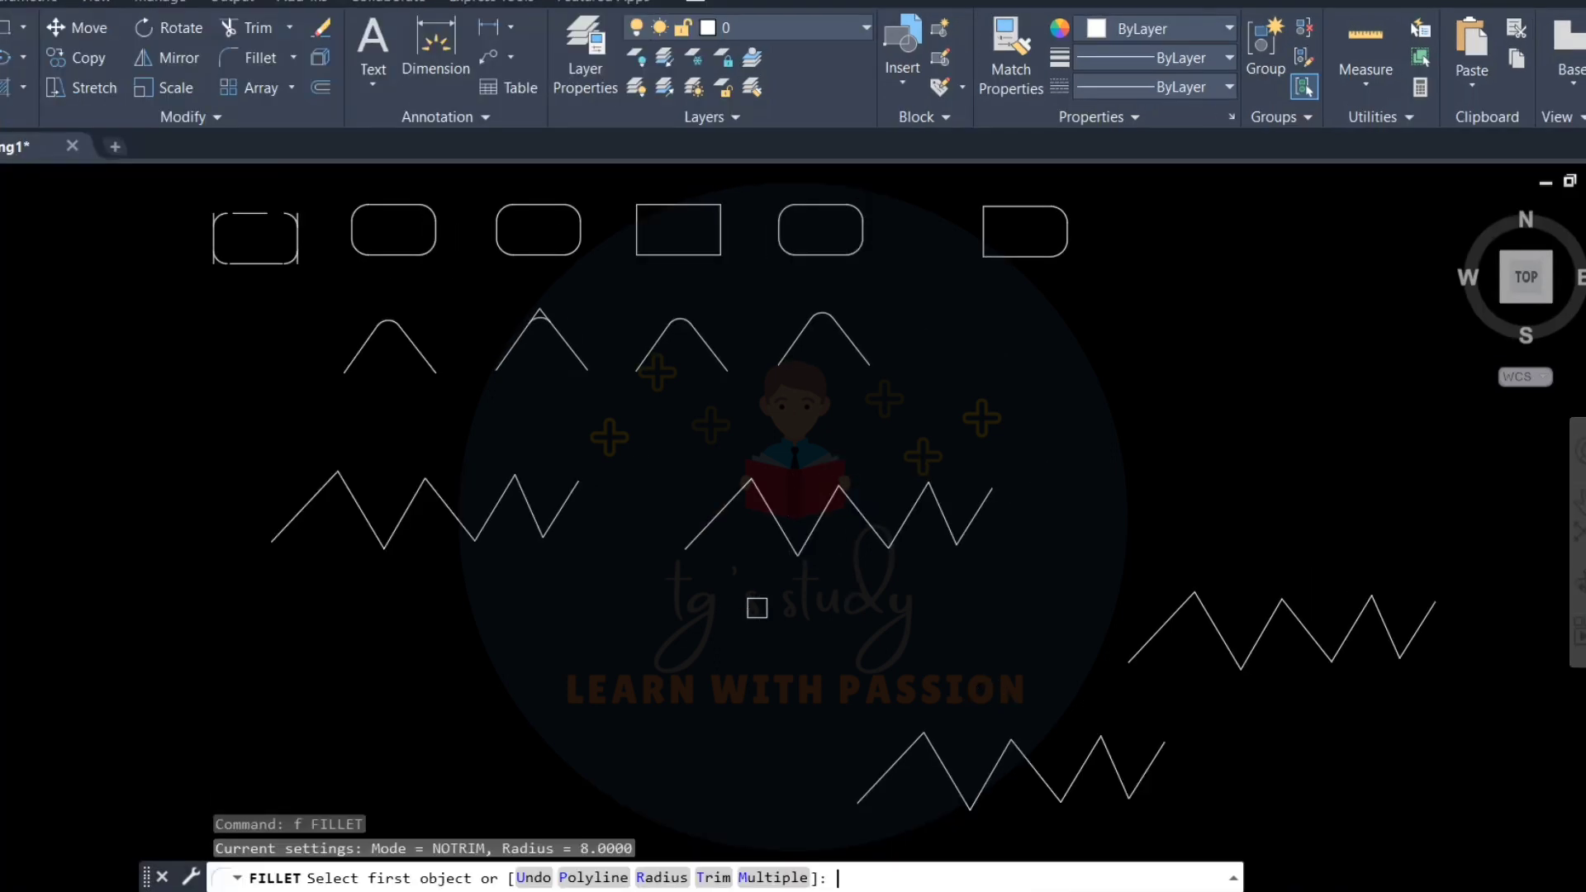
pyautogui.write('p')
pyautogui.press('Return')
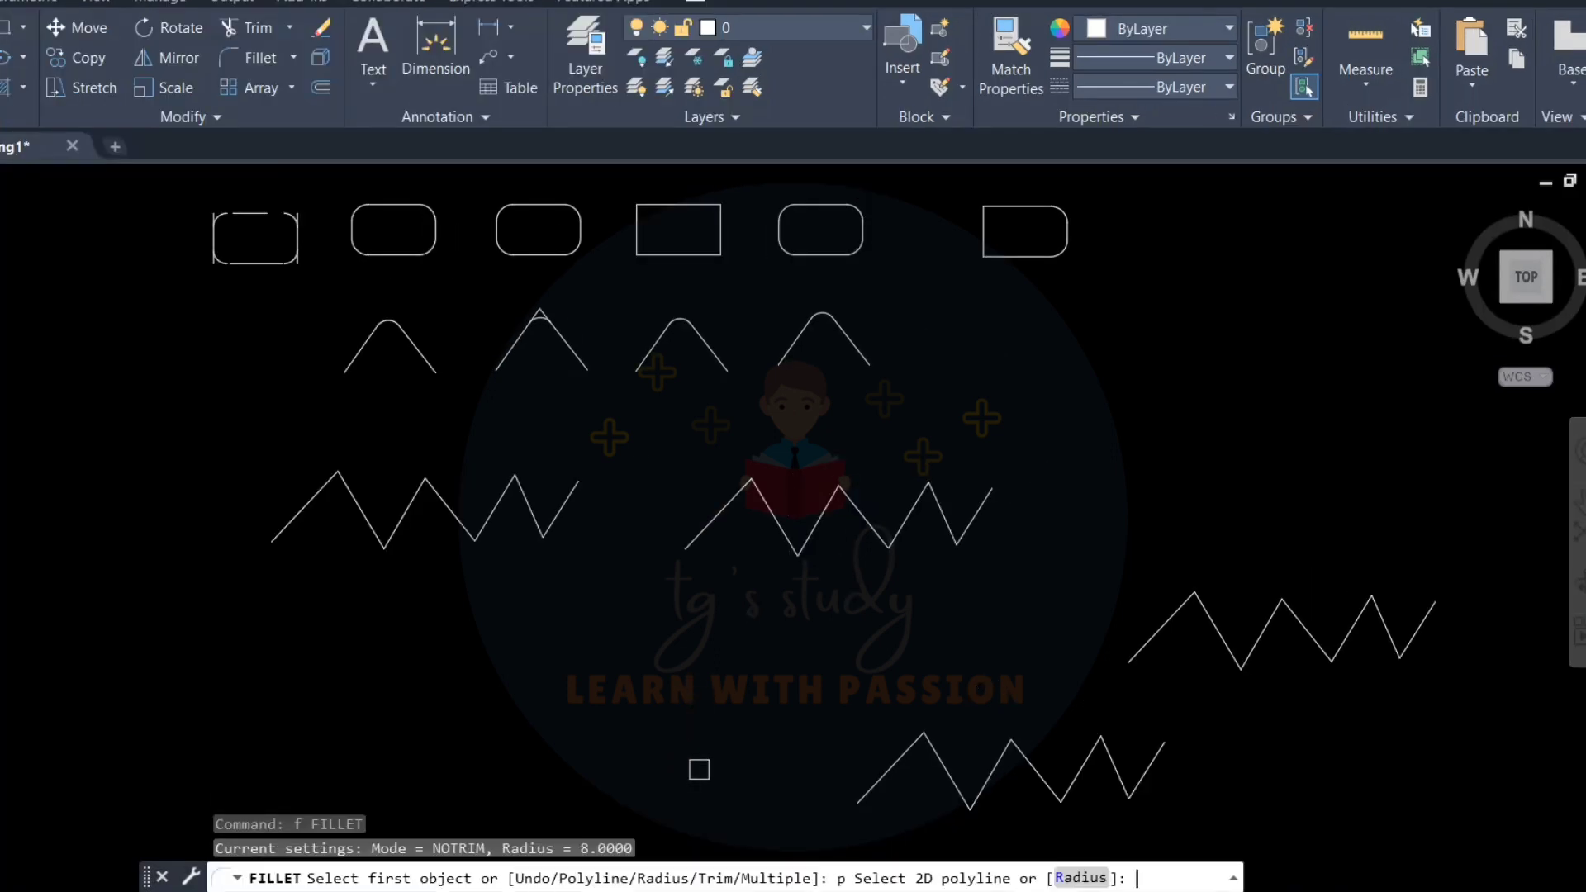
pyautogui.scroll(4, 446, 487)
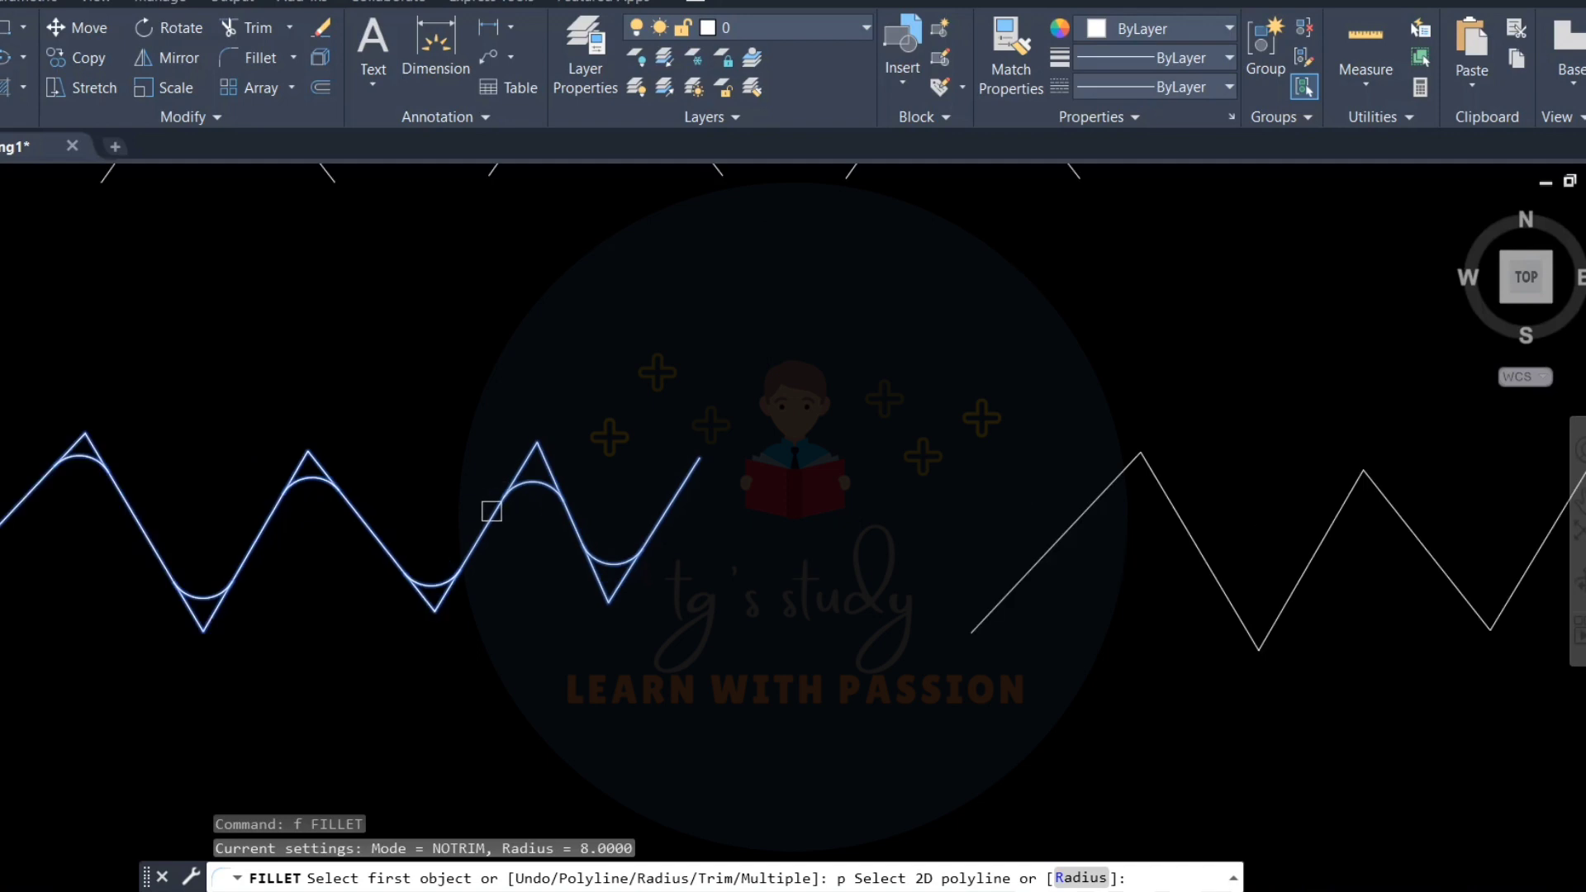
pyautogui.click(478, 539)
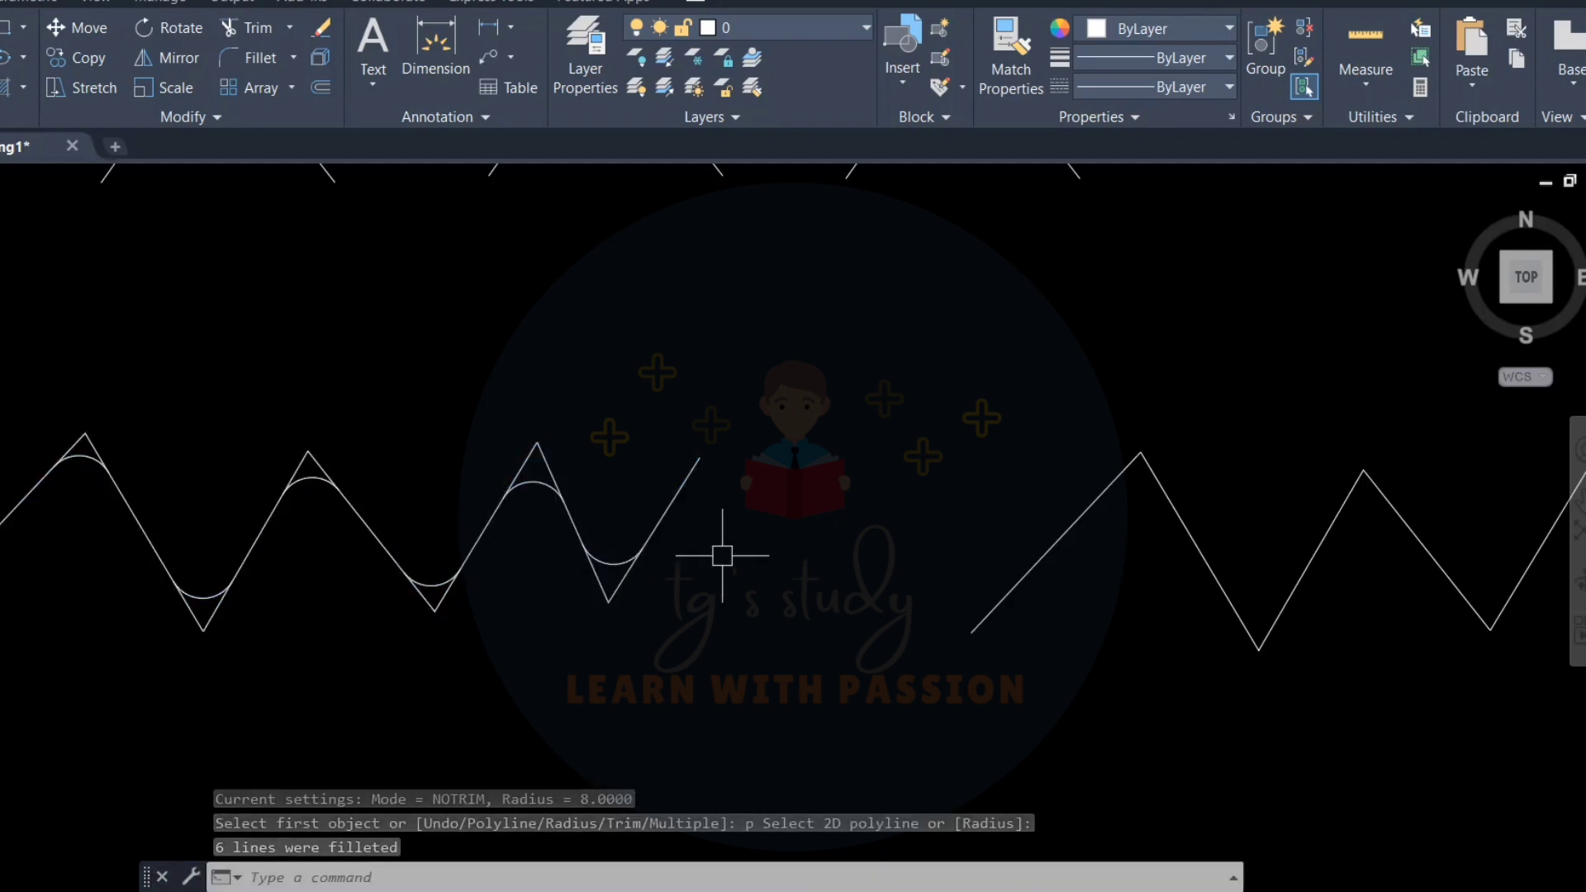
# - Switch Fillet to Trim mode and fillet all corners of the adjacent zigzag copy with the Polyline option at radius 8
pyautogui.scroll(-4, 674, 549)
pyautogui.moveTo(891, 589); pyautogui.dragTo(730, 558, button='middle')
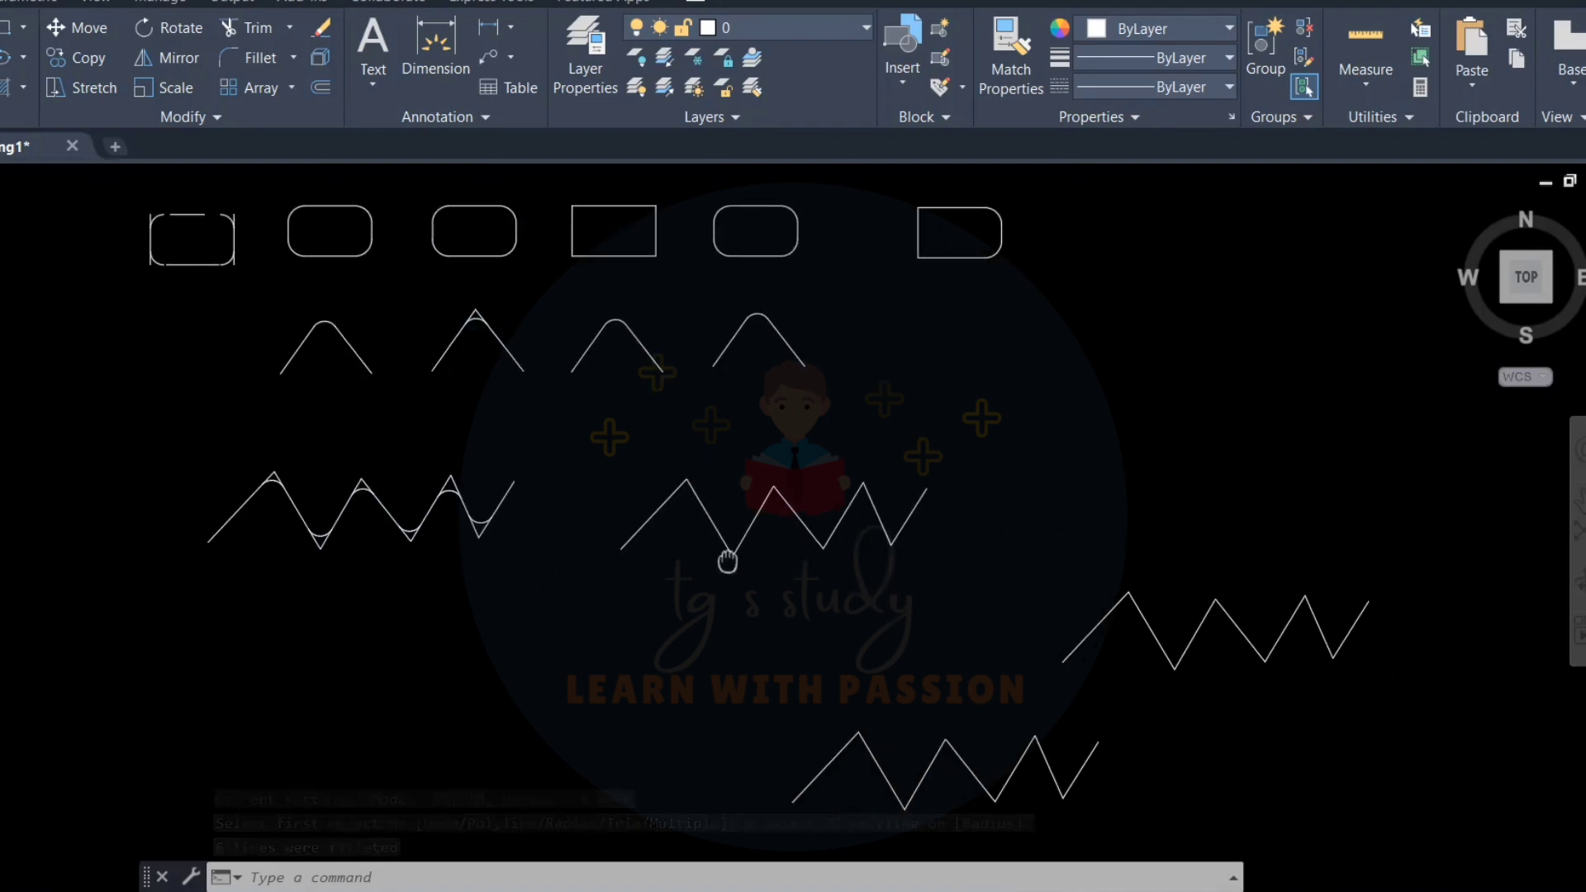
pyautogui.scroll(2, 727, 530)
pyautogui.write('f')
pyautogui.press('Return')
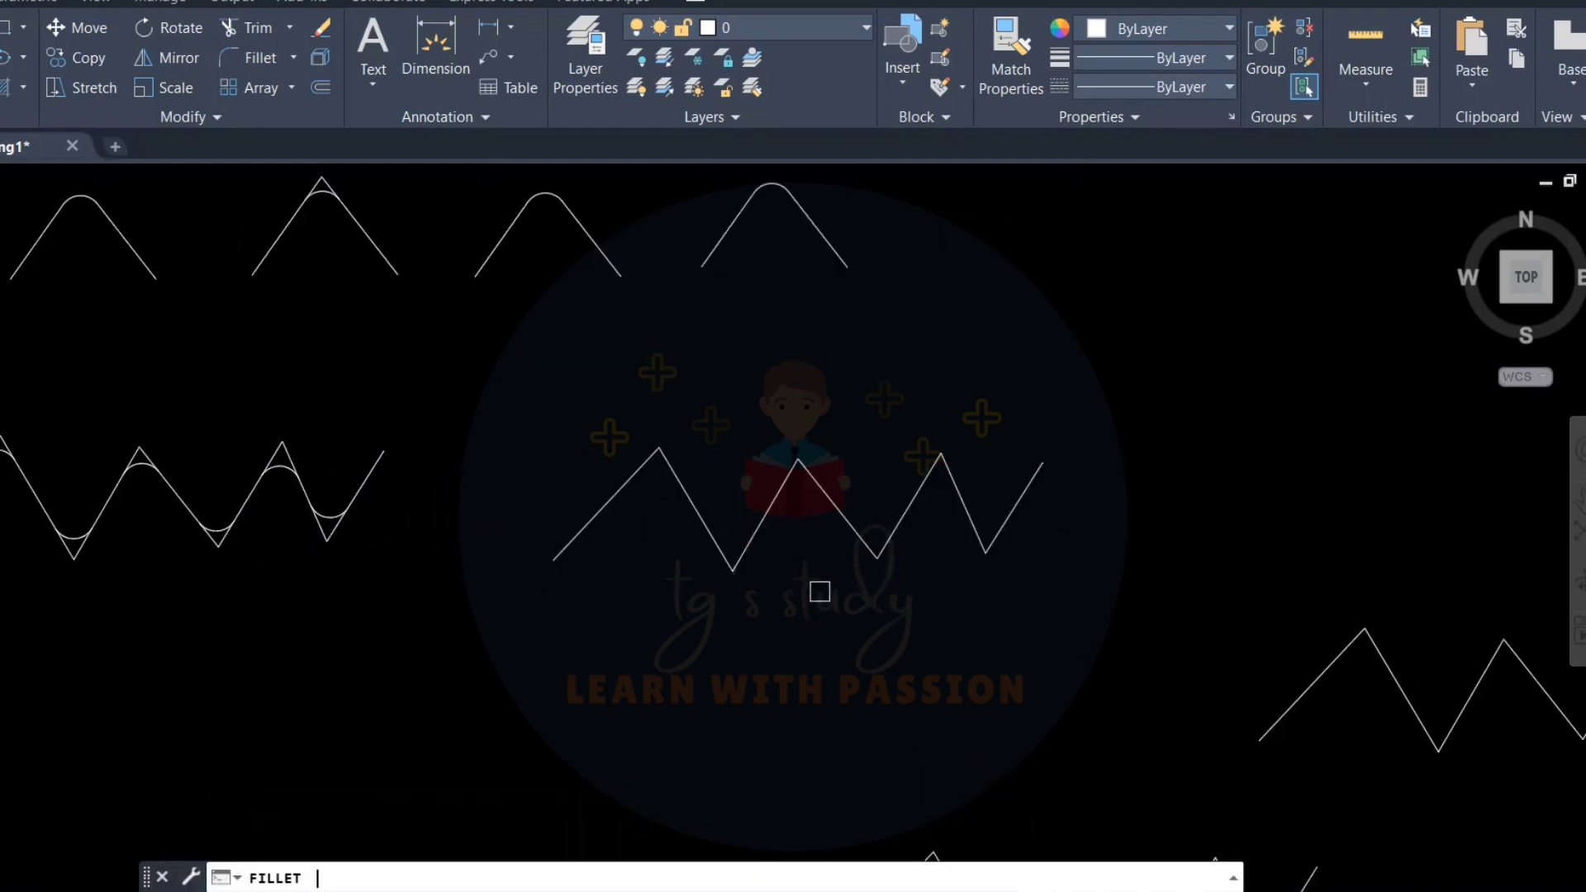
pyautogui.write('t')
pyautogui.press('Return')
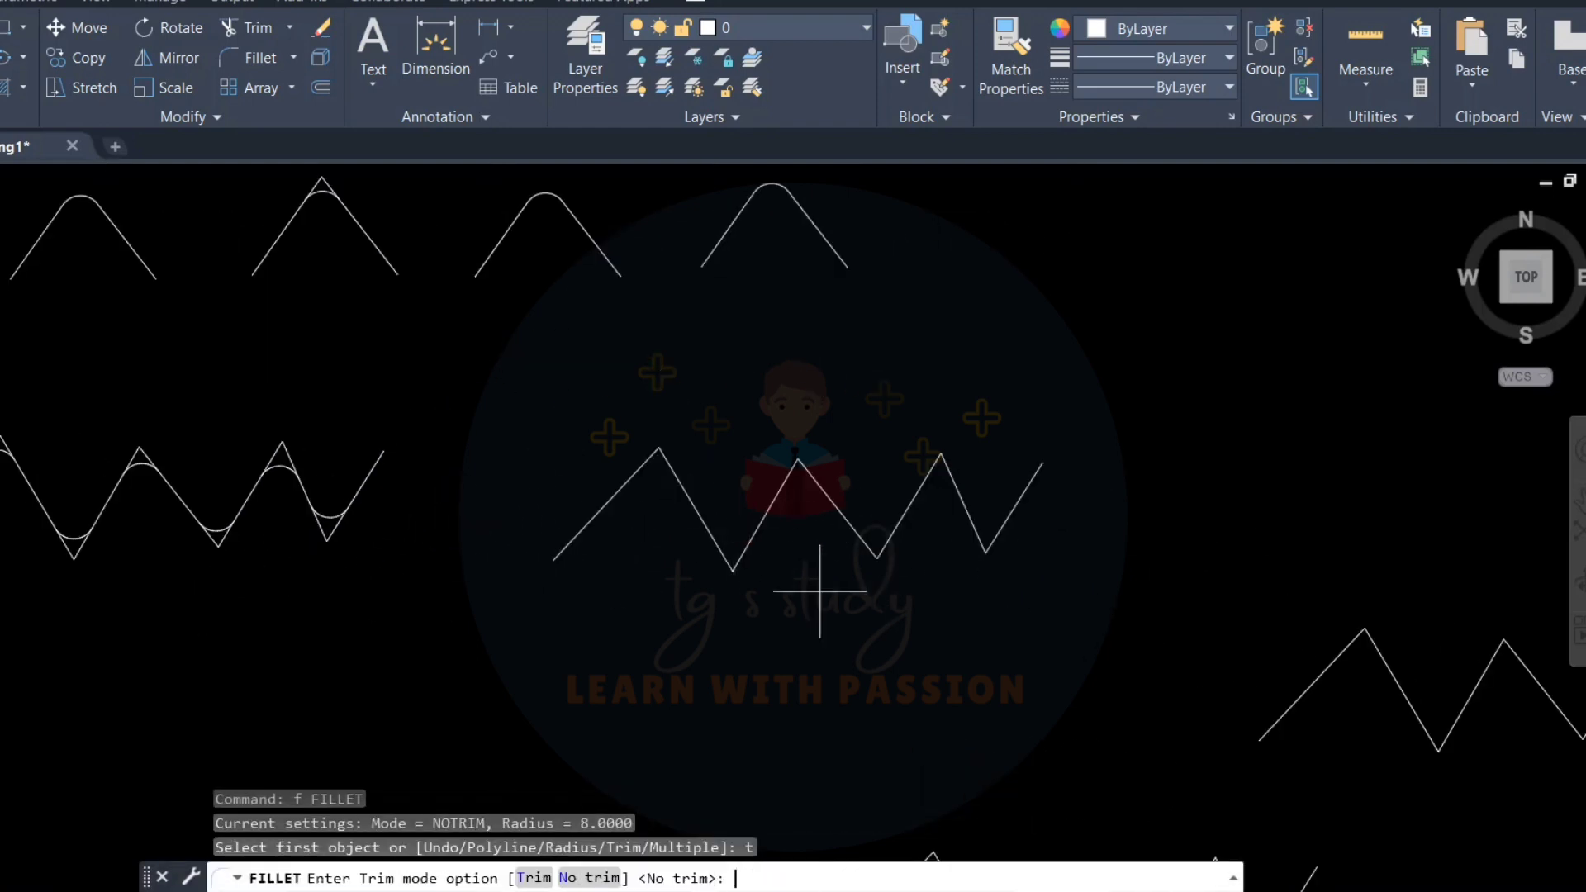
pyautogui.write('t')
pyautogui.press('Return')
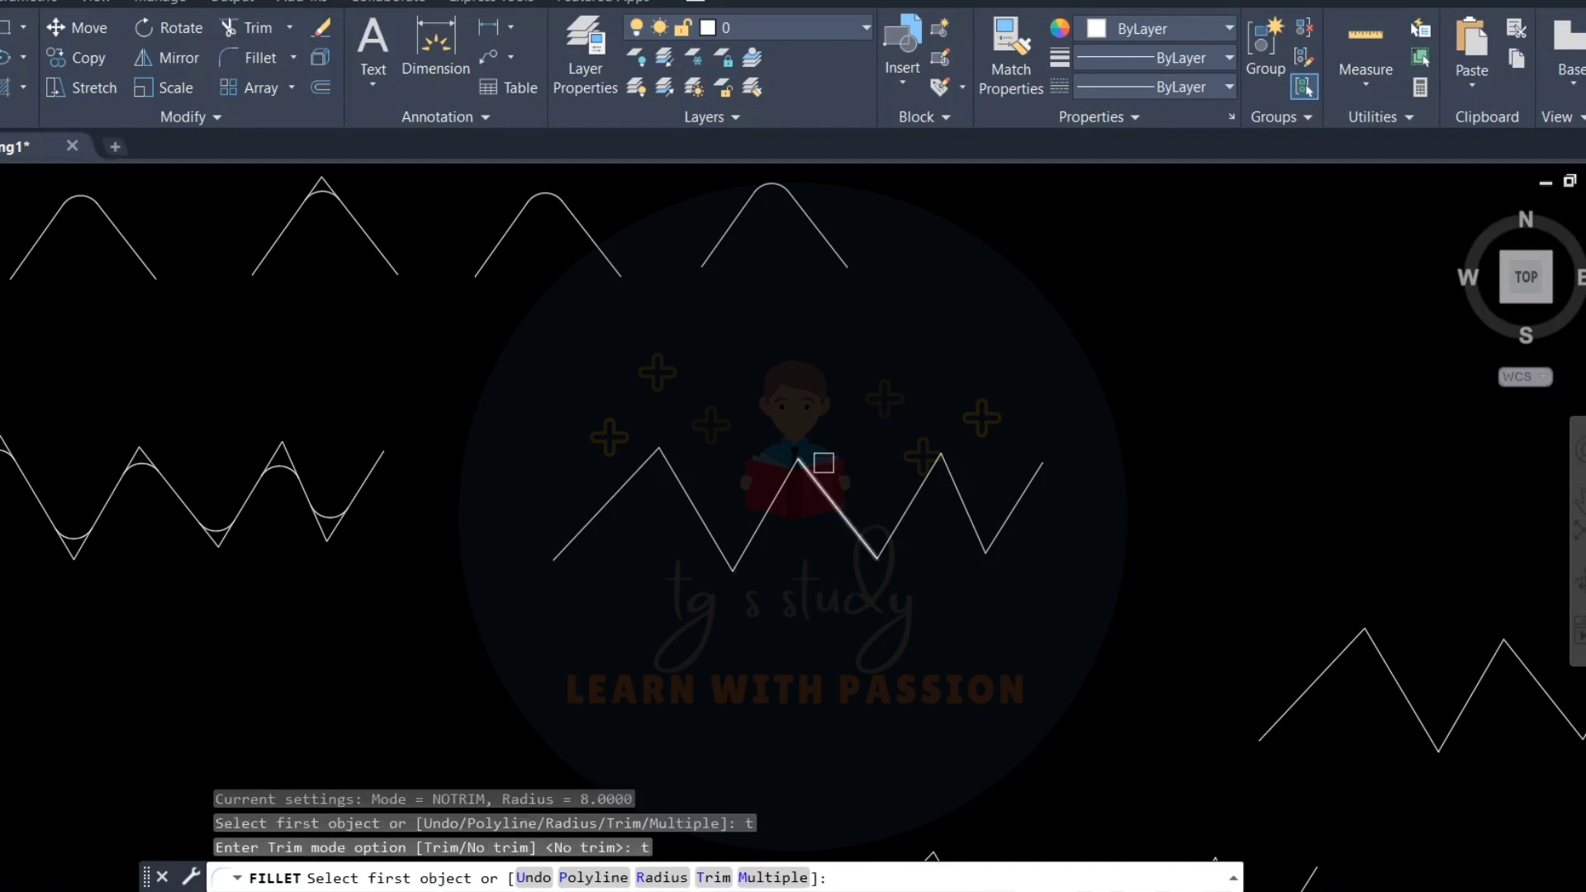
pyautogui.write('p')
pyautogui.press('Return')
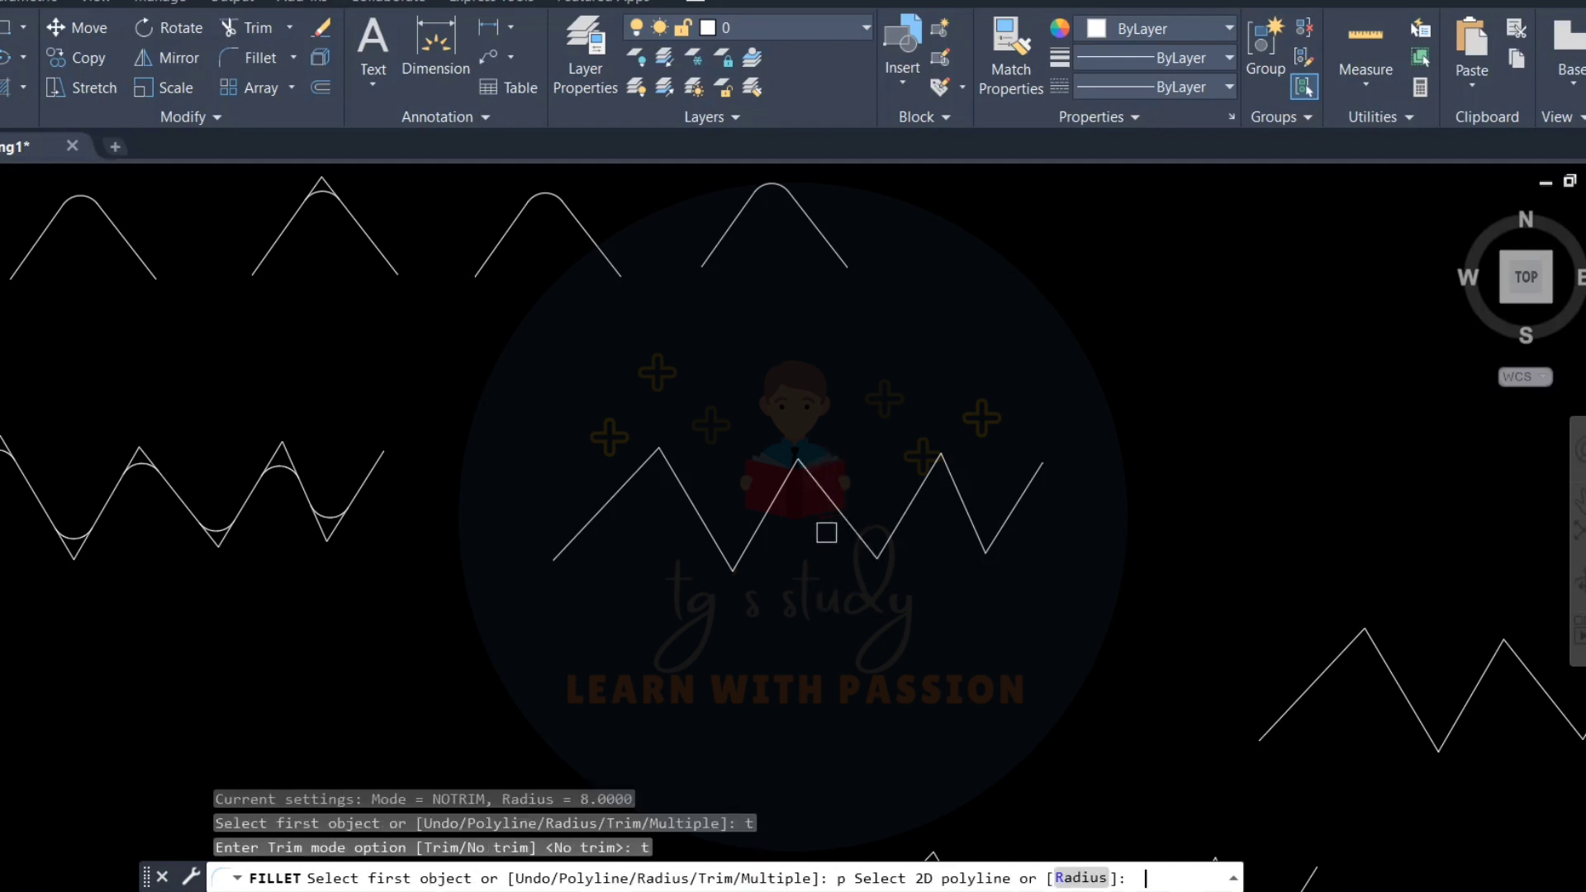
pyautogui.click(660, 491)
pyautogui.scroll(-5, 764, 479)
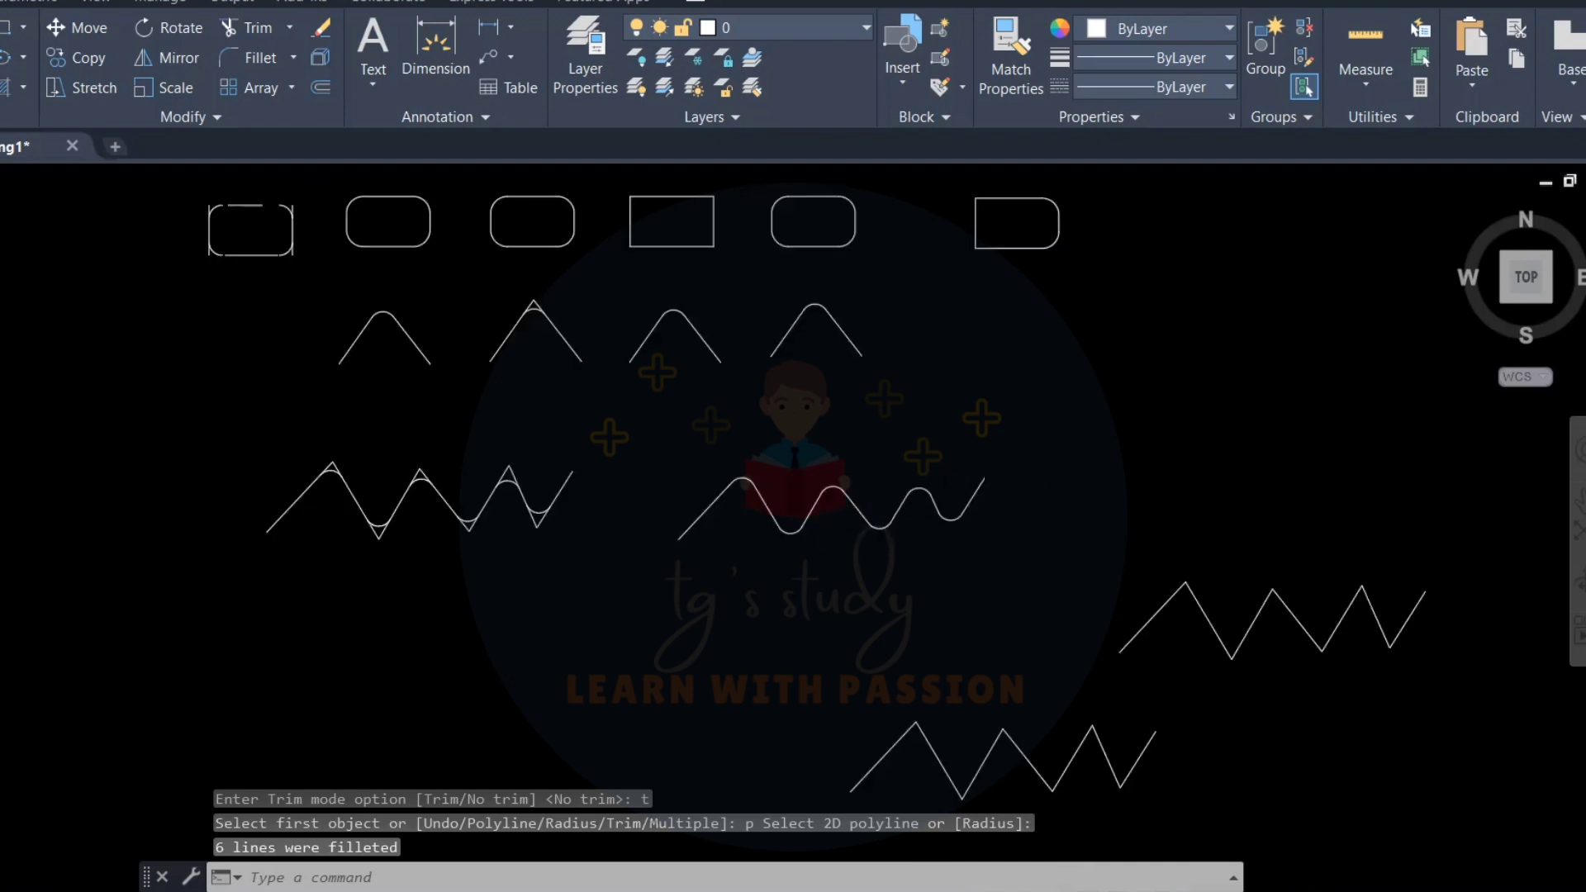
pyautogui.scroll(4, 765, 477)
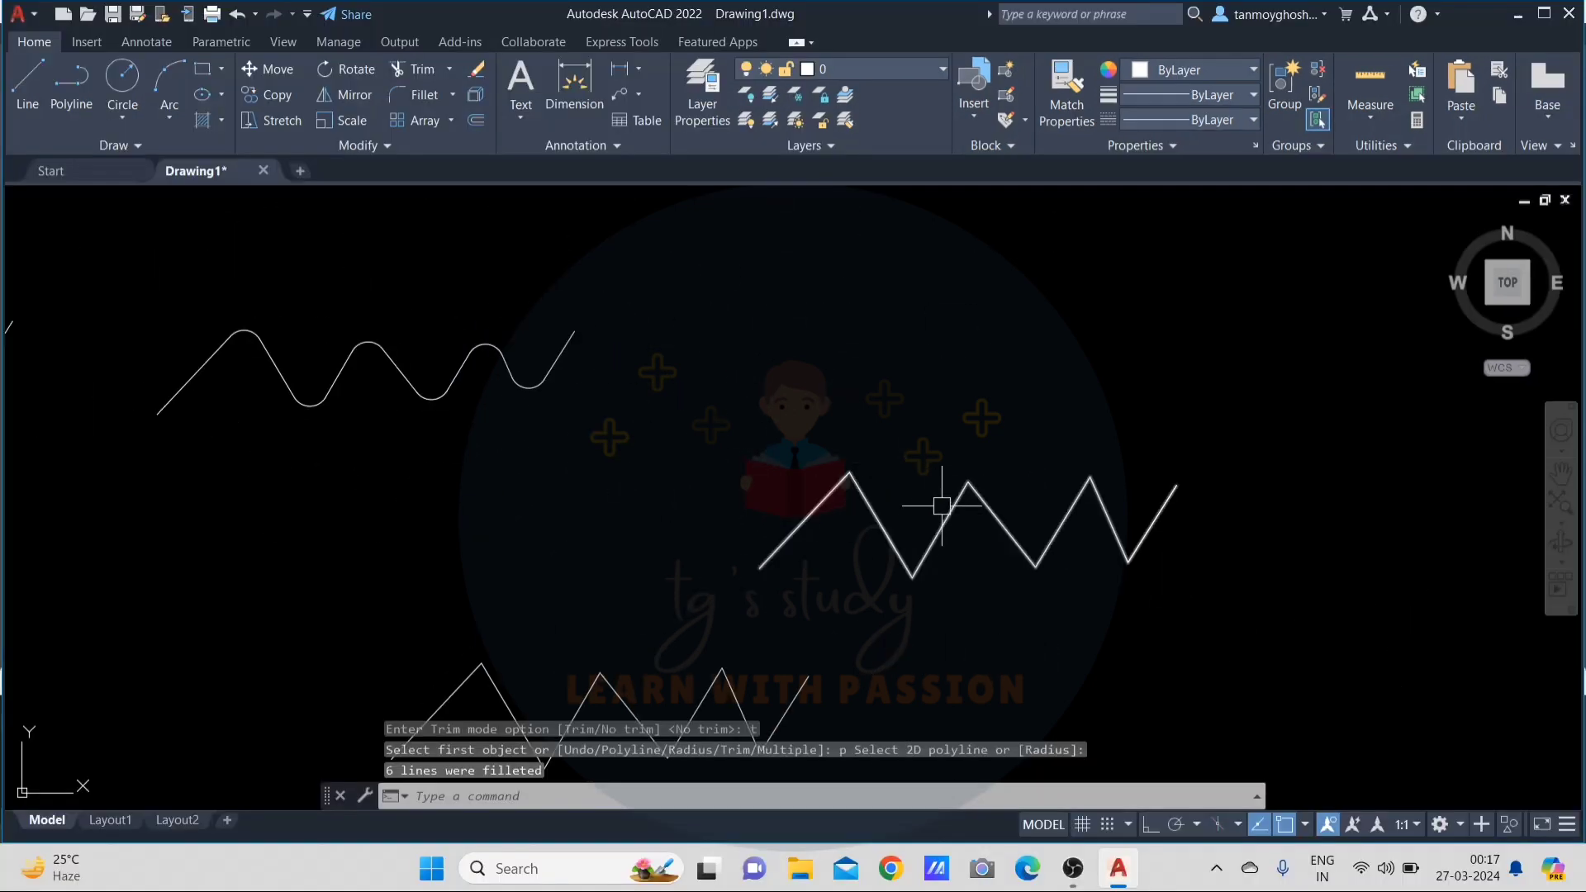
pyautogui.scroll(-2, 864, 539)
pyautogui.moveTo(865, 539)
pyautogui.mouseDown(button='middle')
pyautogui.moveTo(893, 464)
pyautogui.moveTo(943, 584)
pyautogui.mouseUp(button='middle')
pyautogui.scroll(-3, 857, 544)
pyautogui.scroll(3, 836, 456)
pyautogui.scroll(4, 860, 272)
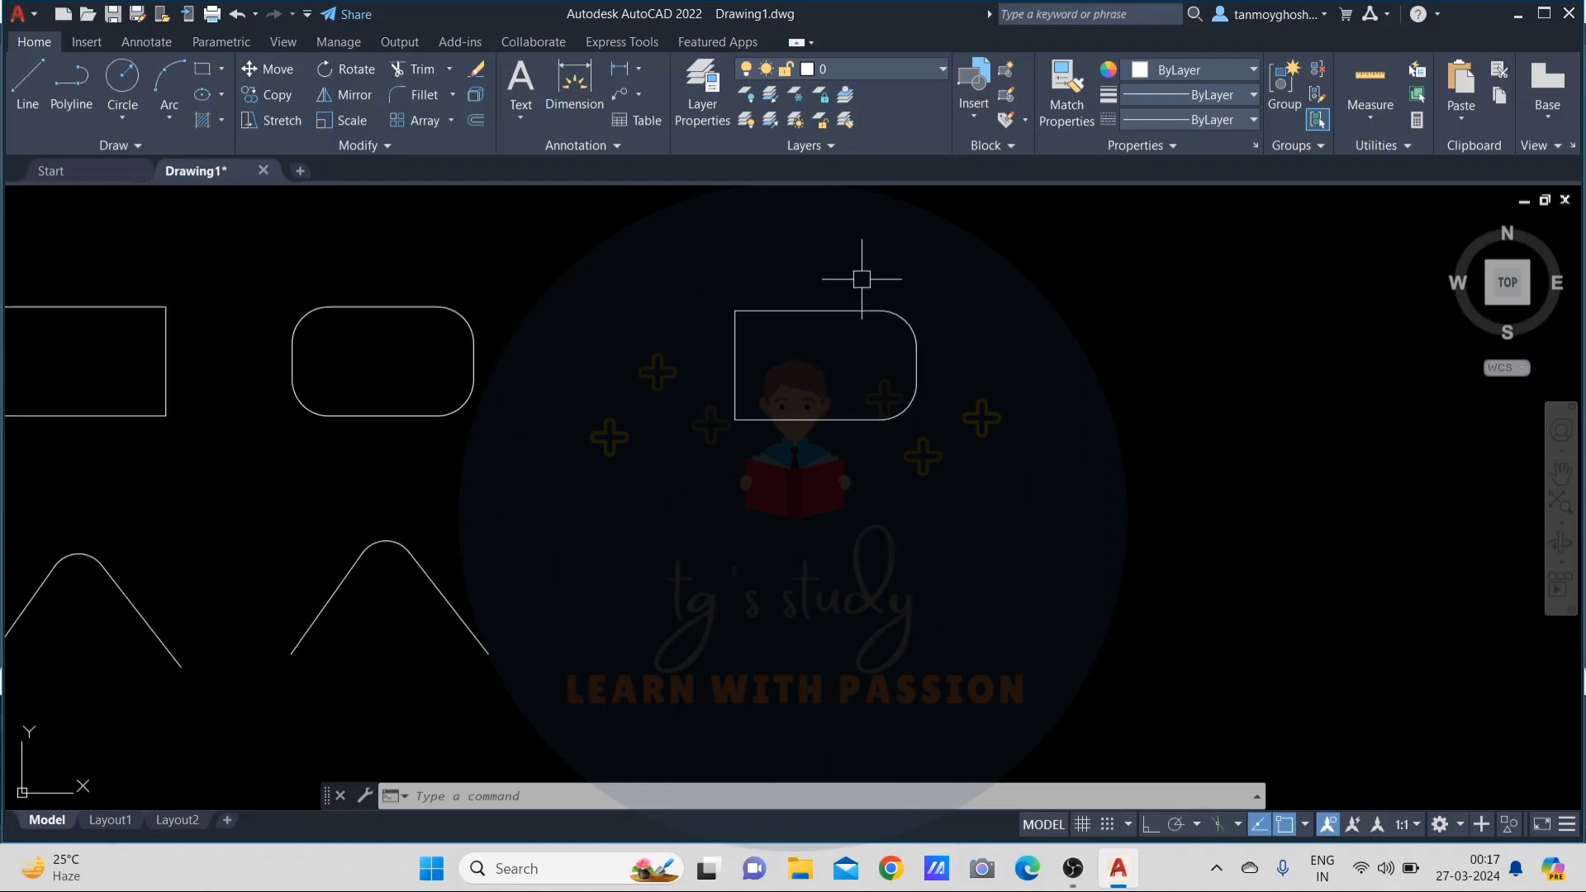
# - Stretch the ends of the top and left lines away from the right-hand rectangle's upper-left corner to leave a gap
pyautogui.click(768, 318)
pyautogui.scroll(4, 769, 318)
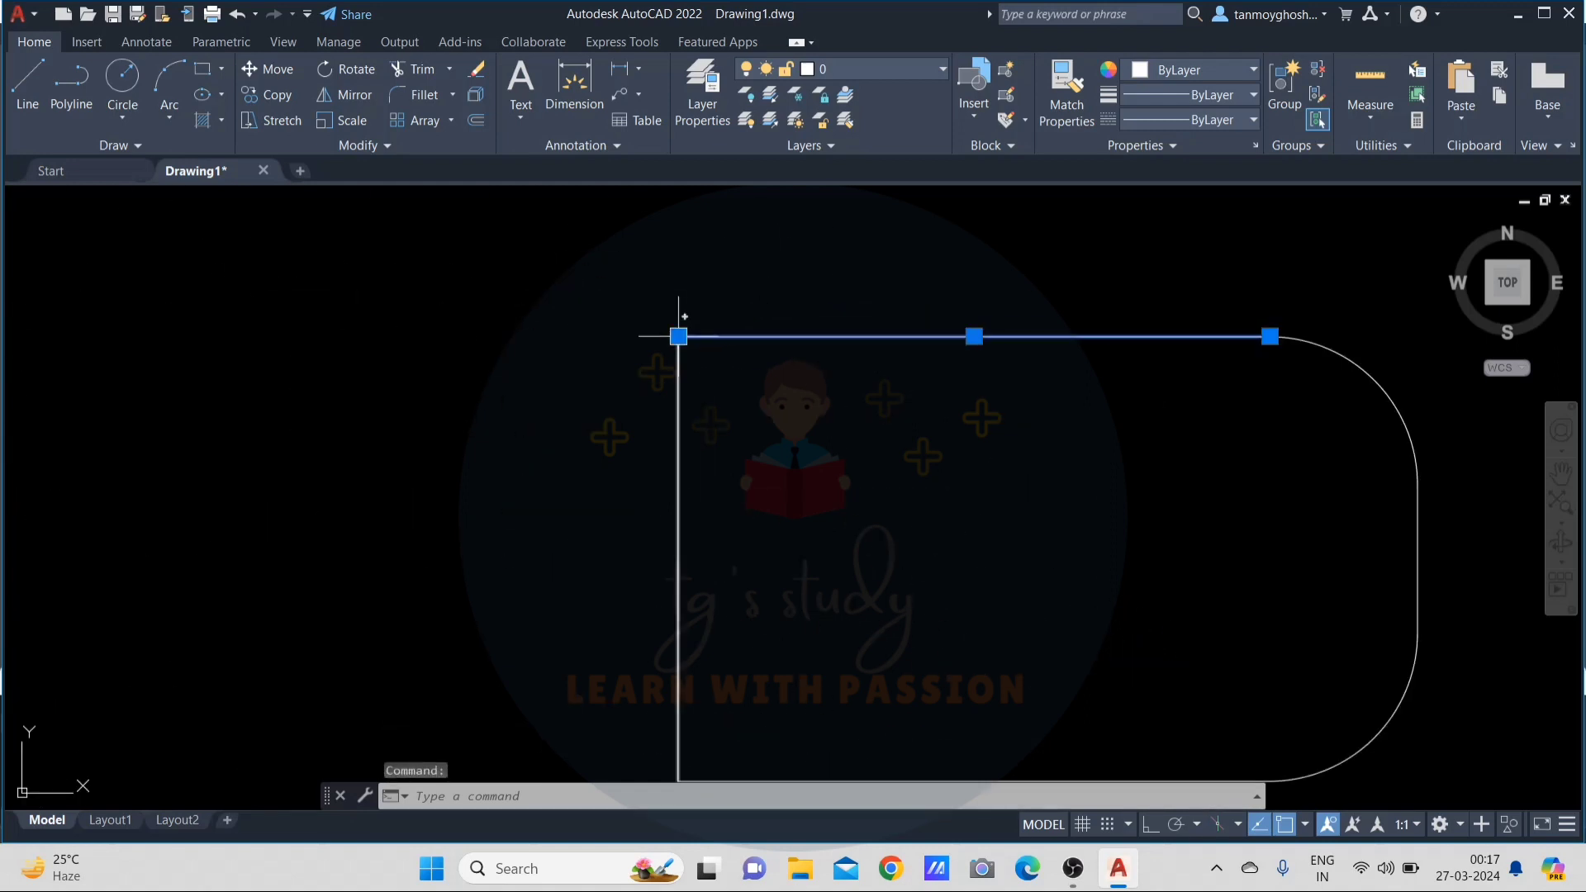
pyautogui.click(678, 336)
pyautogui.click(874, 336)
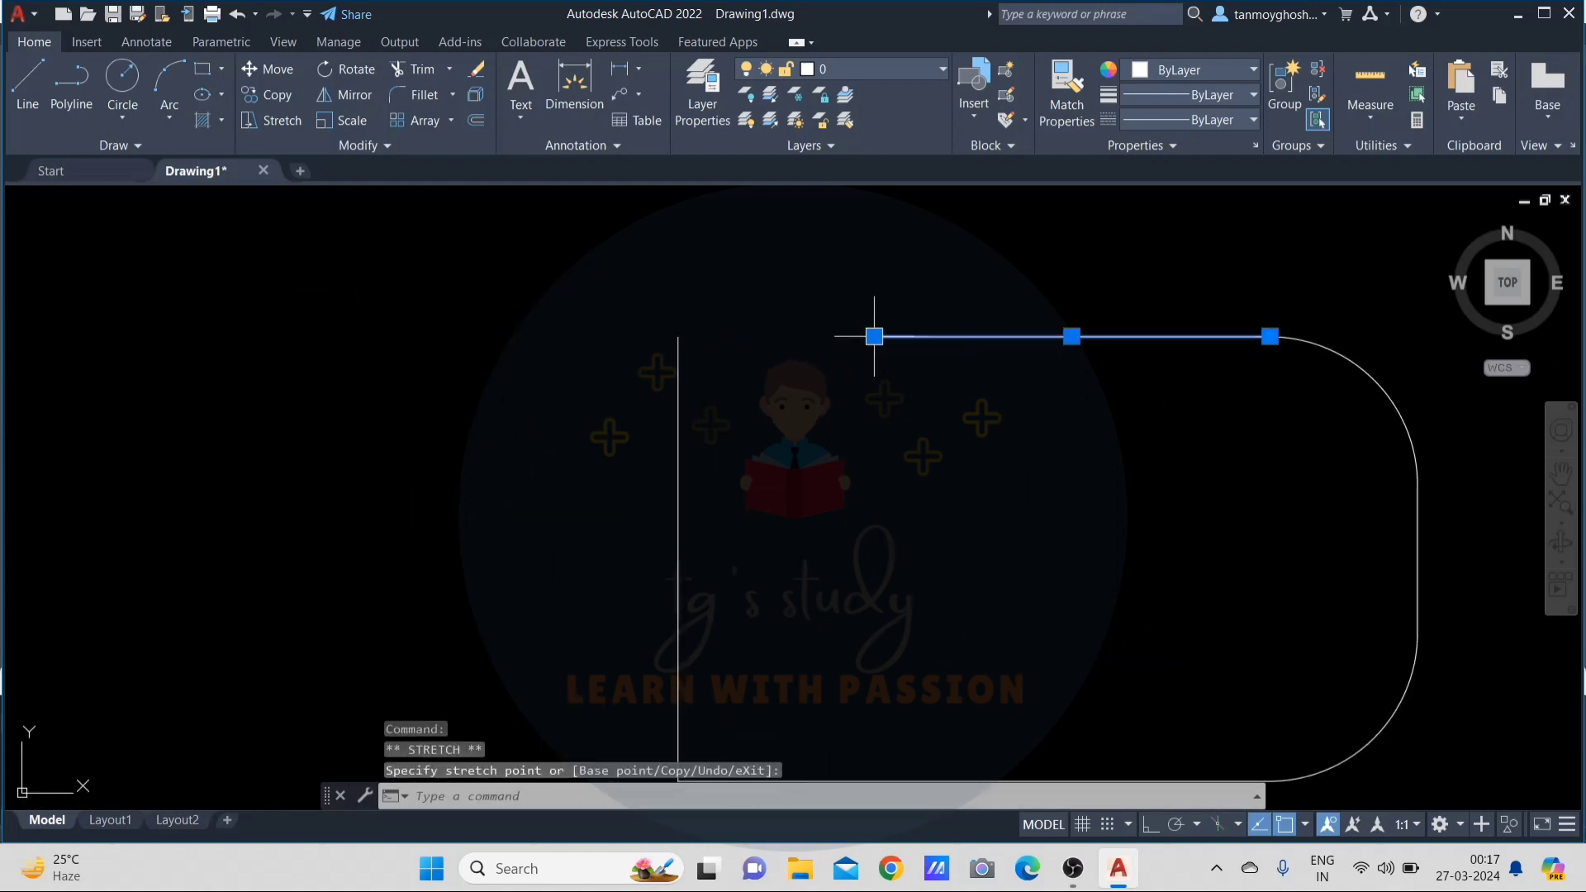
pyautogui.press('Escape')
pyautogui.click(684, 351)
pyautogui.click(678, 336)
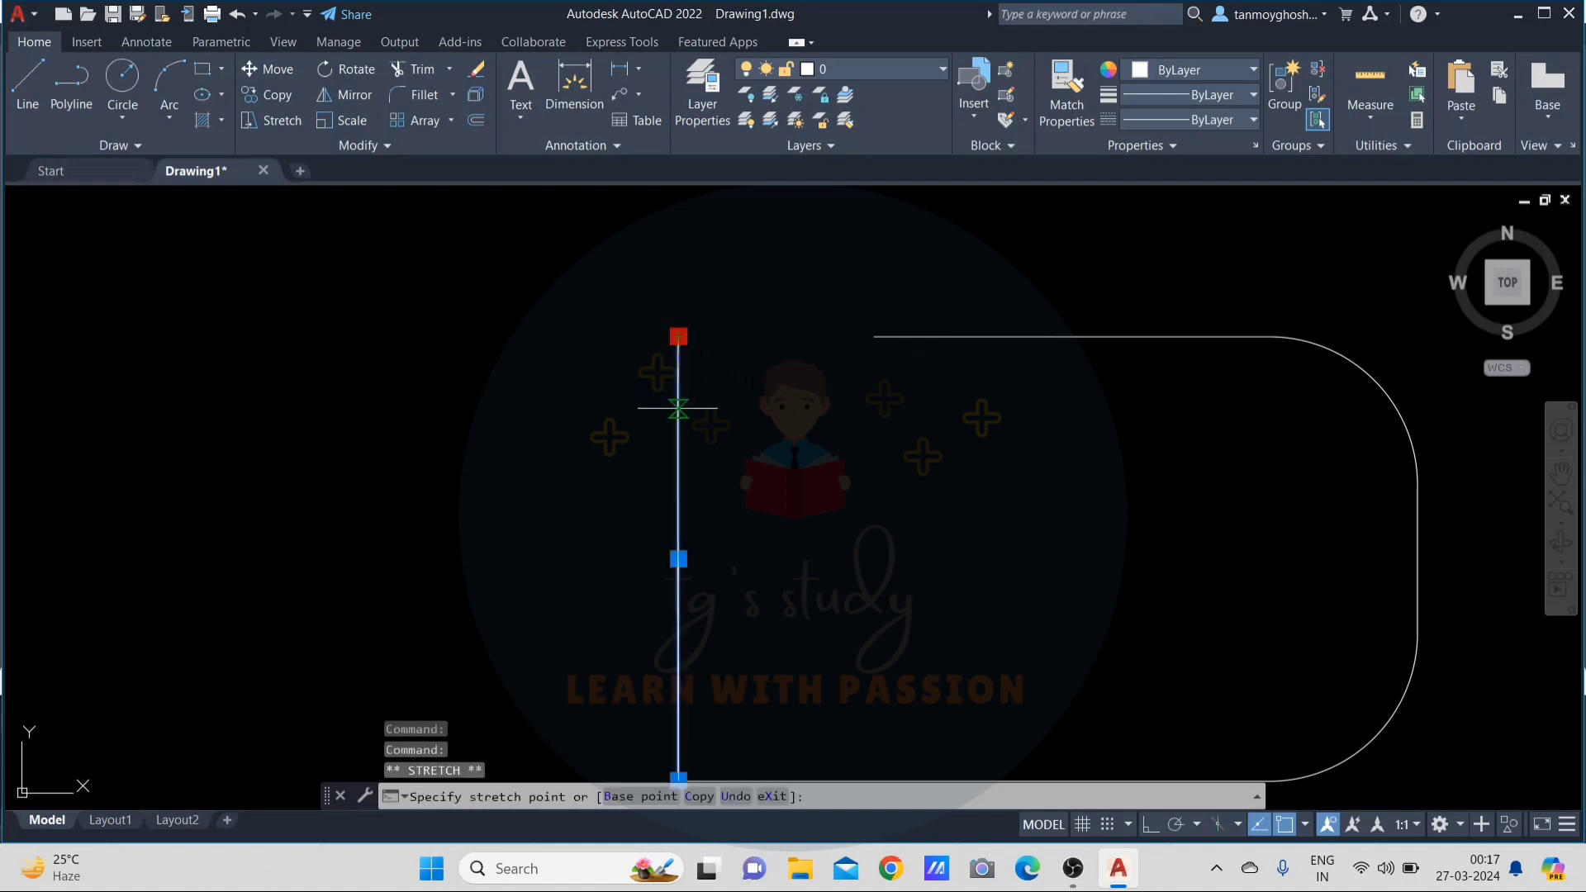
pyautogui.click(678, 416)
pyautogui.press('Escape')
pyautogui.scroll(-4, 813, 410)
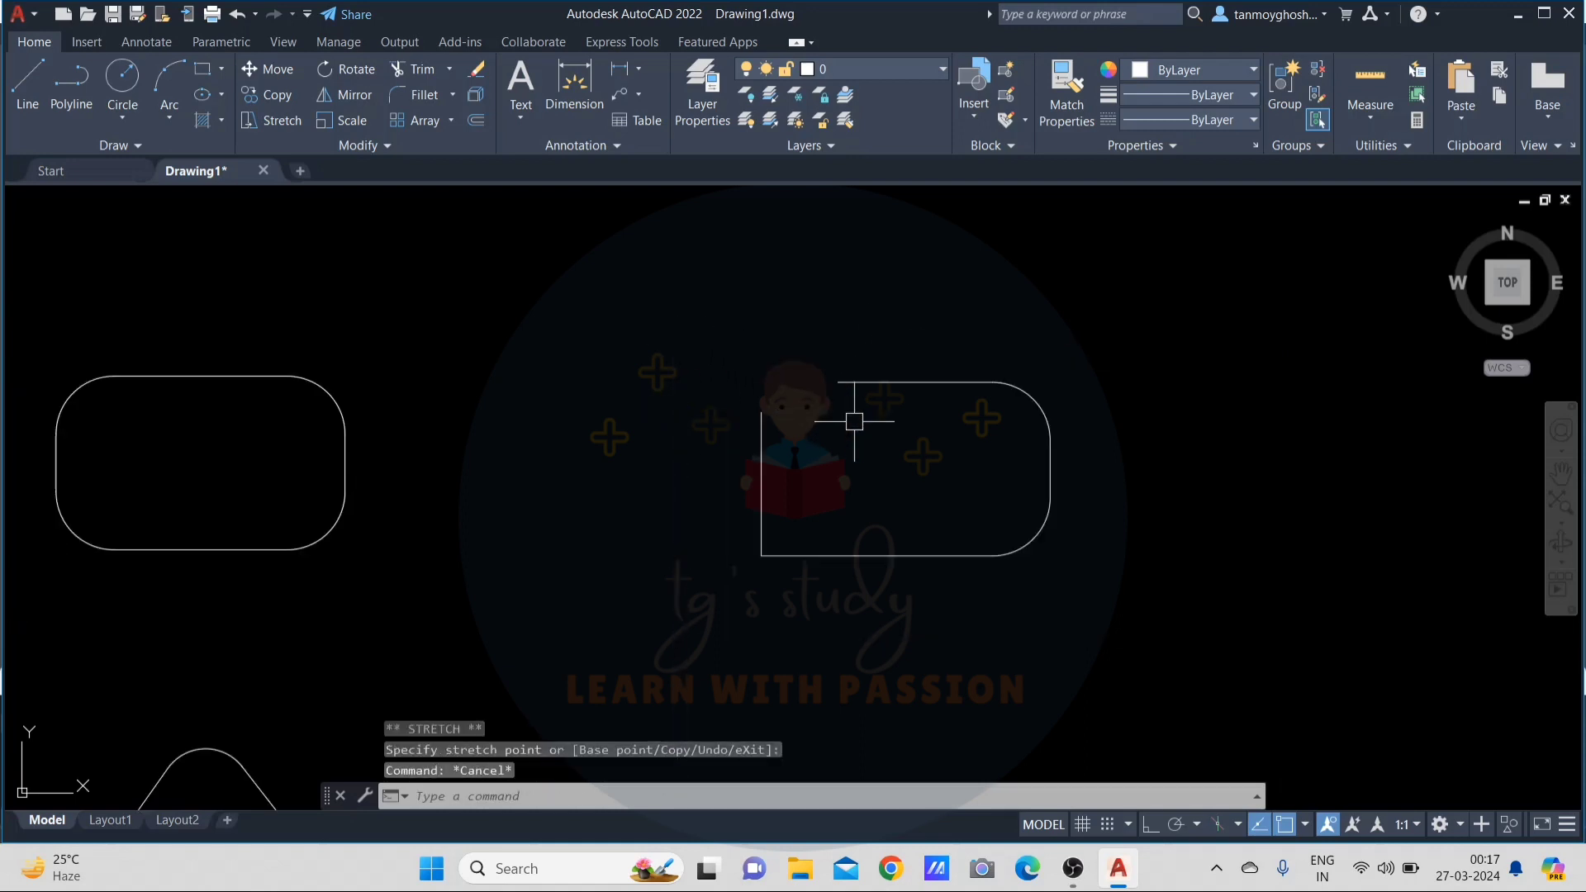
# - Fillet the separated top and left lines of the right-hand rectangle in No trim mode with radius 5
pyautogui.write('f')
pyautogui.press('Return')
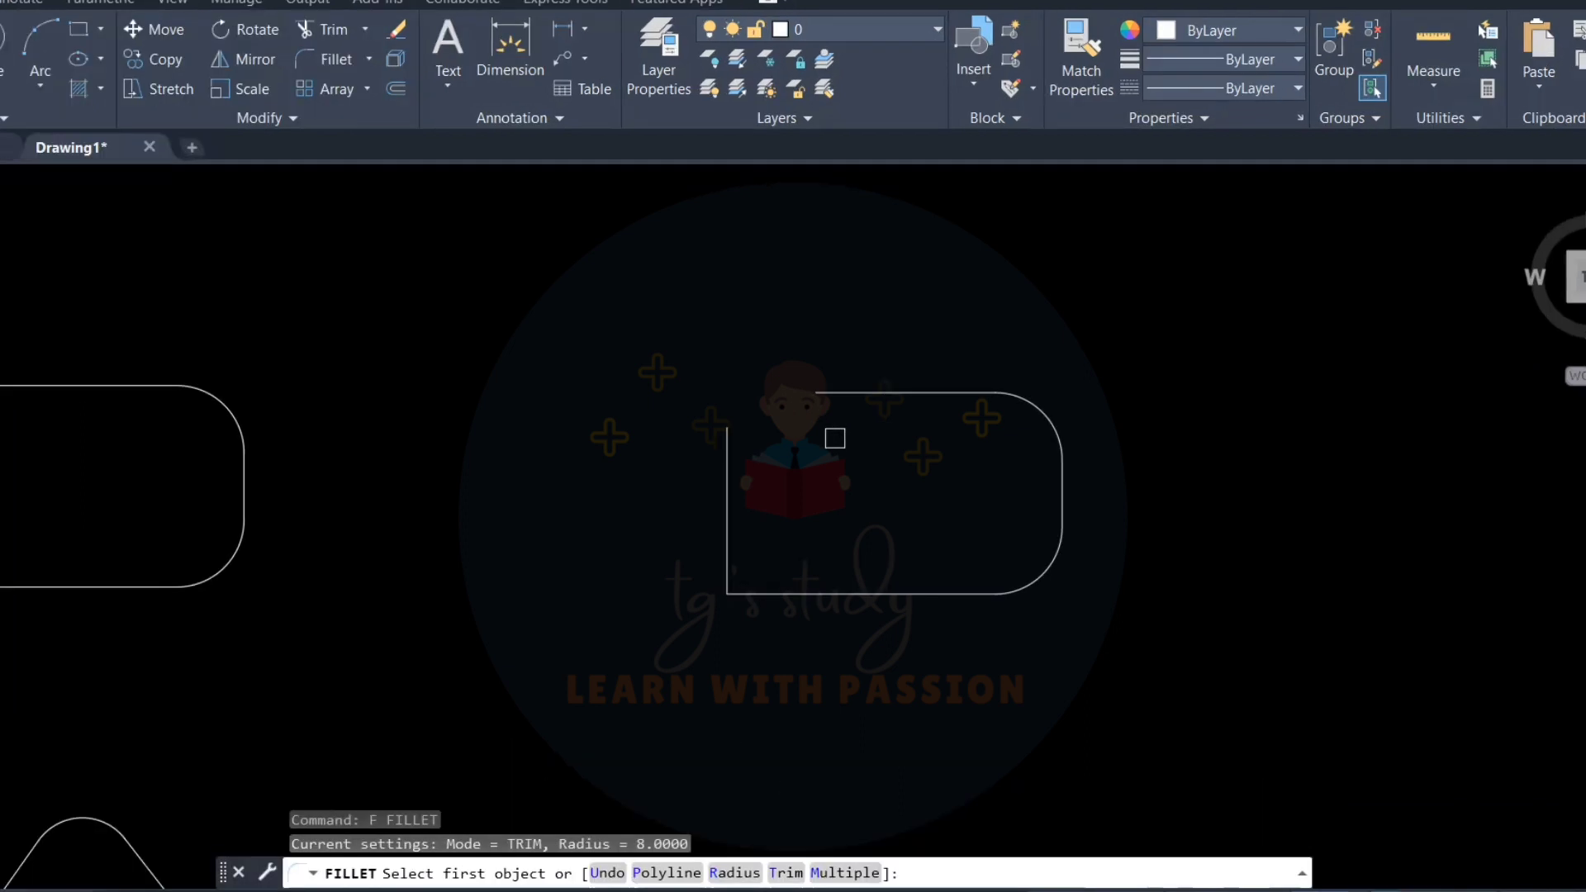
pyautogui.write('t')
pyautogui.press('Return')
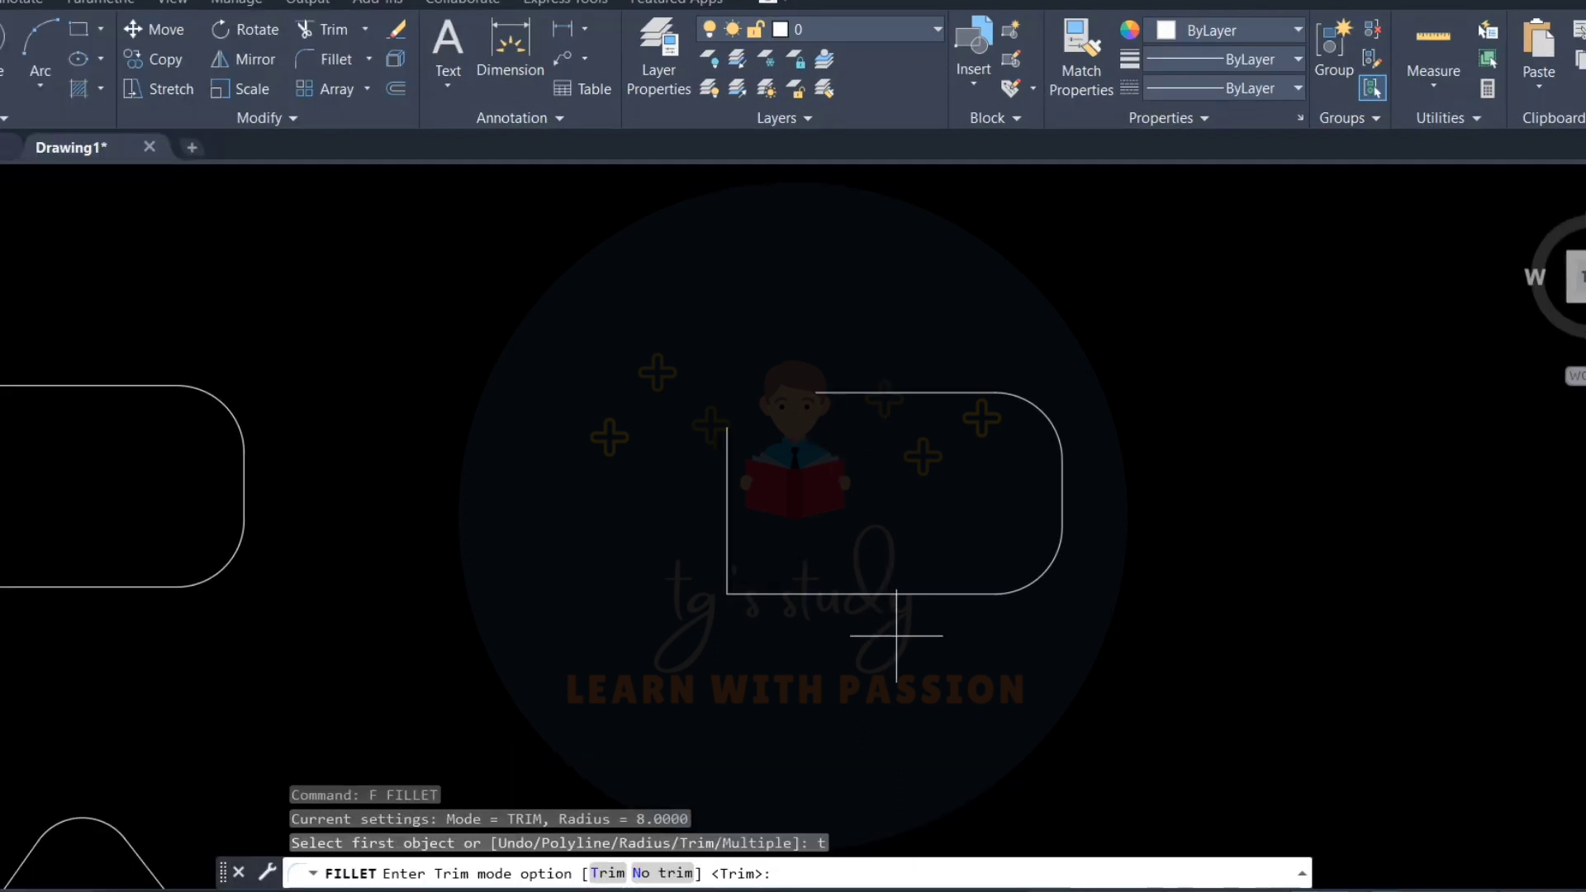
pyautogui.write('n')
pyautogui.press('Return')
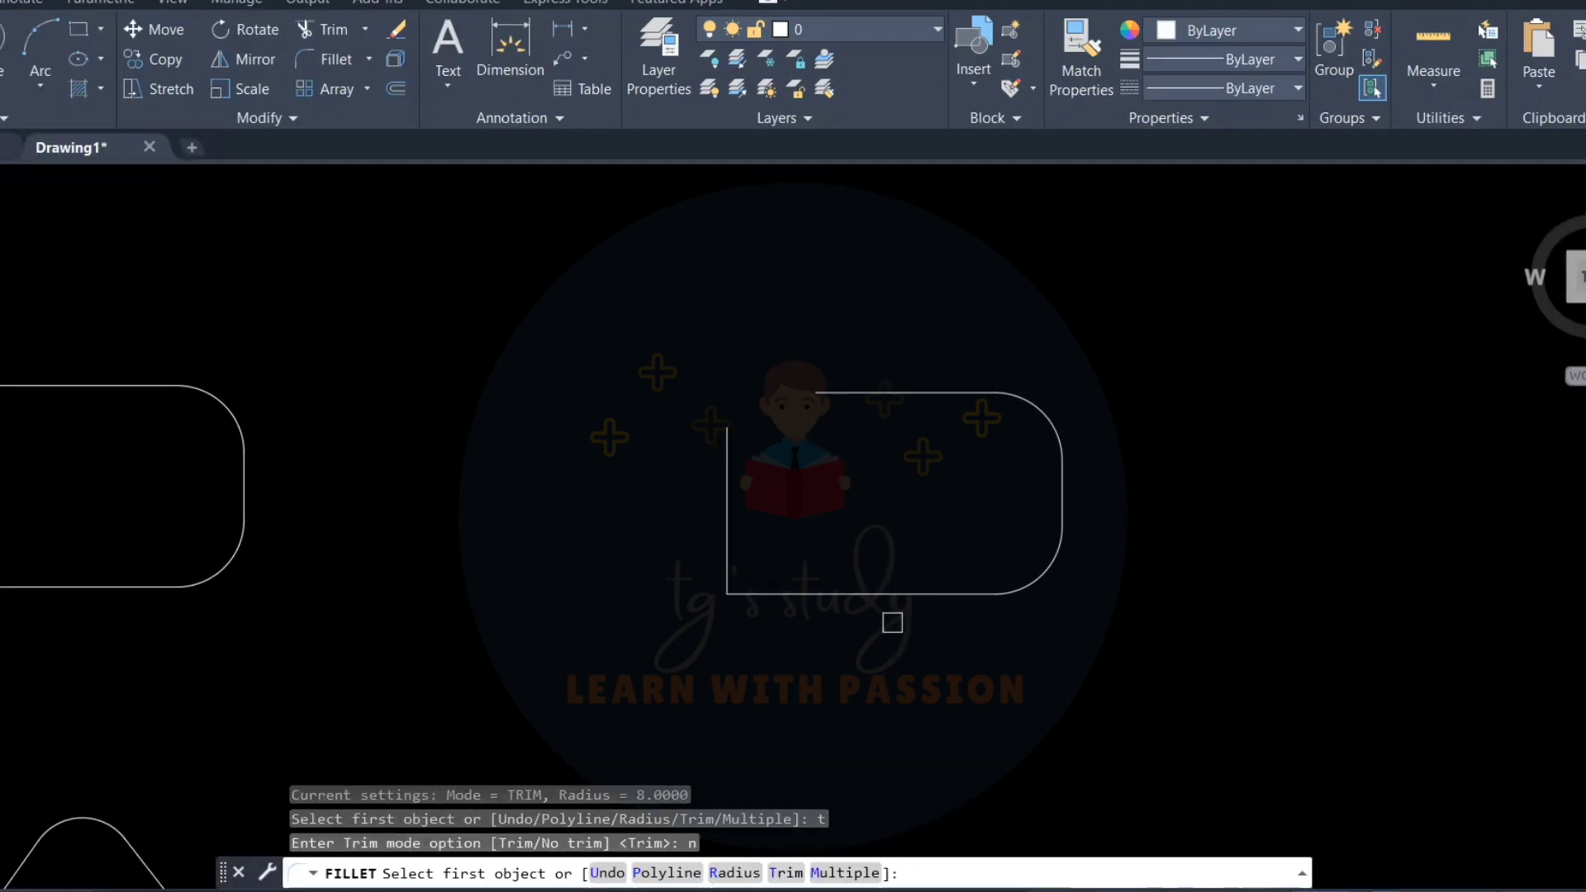
pyautogui.write('r')
pyautogui.press('Return')
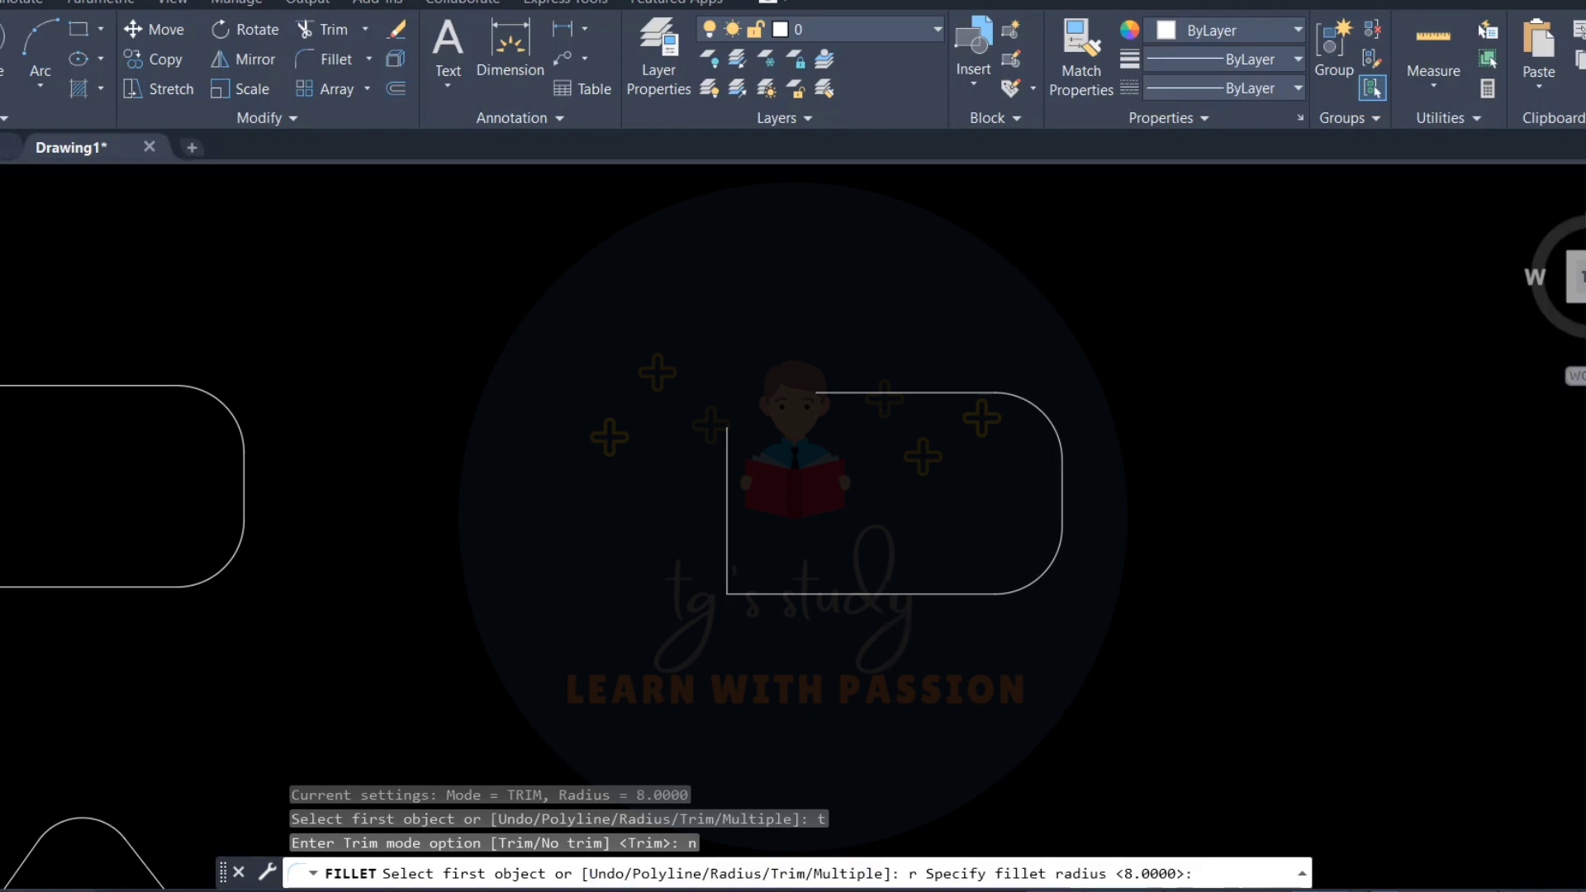
pyautogui.write('5')
pyautogui.press('Return')
pyautogui.click(848, 394)
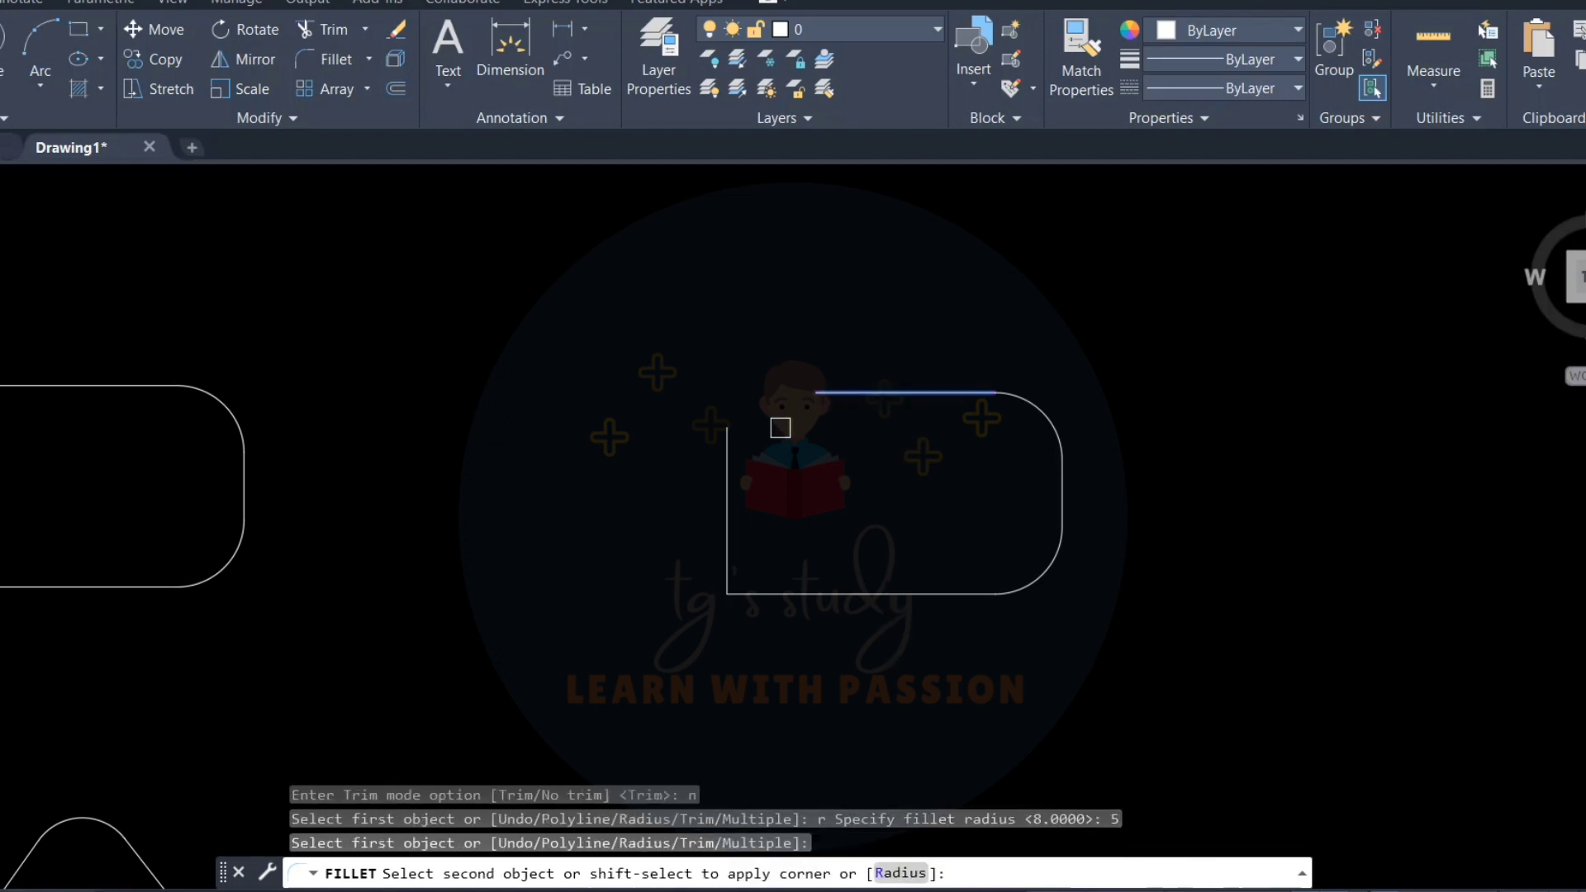
pyautogui.click(728, 460)
pyautogui.scroll(-2, 863, 426)
pyautogui.scroll(4, 820, 496)
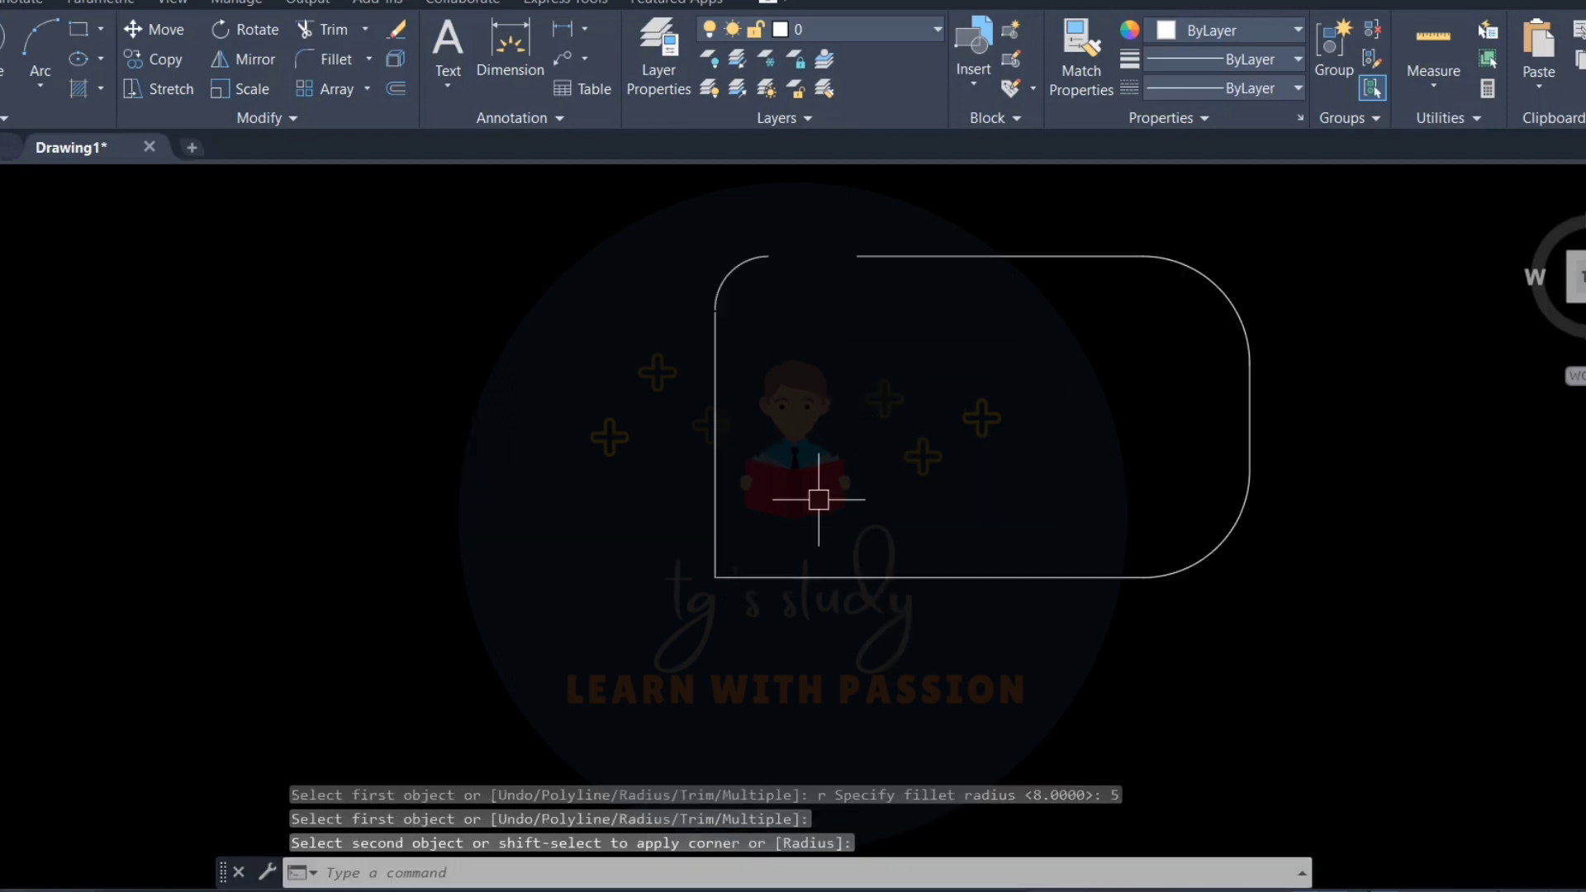
pyautogui.press('Escape')
pyautogui.scroll(-2, 833, 429)
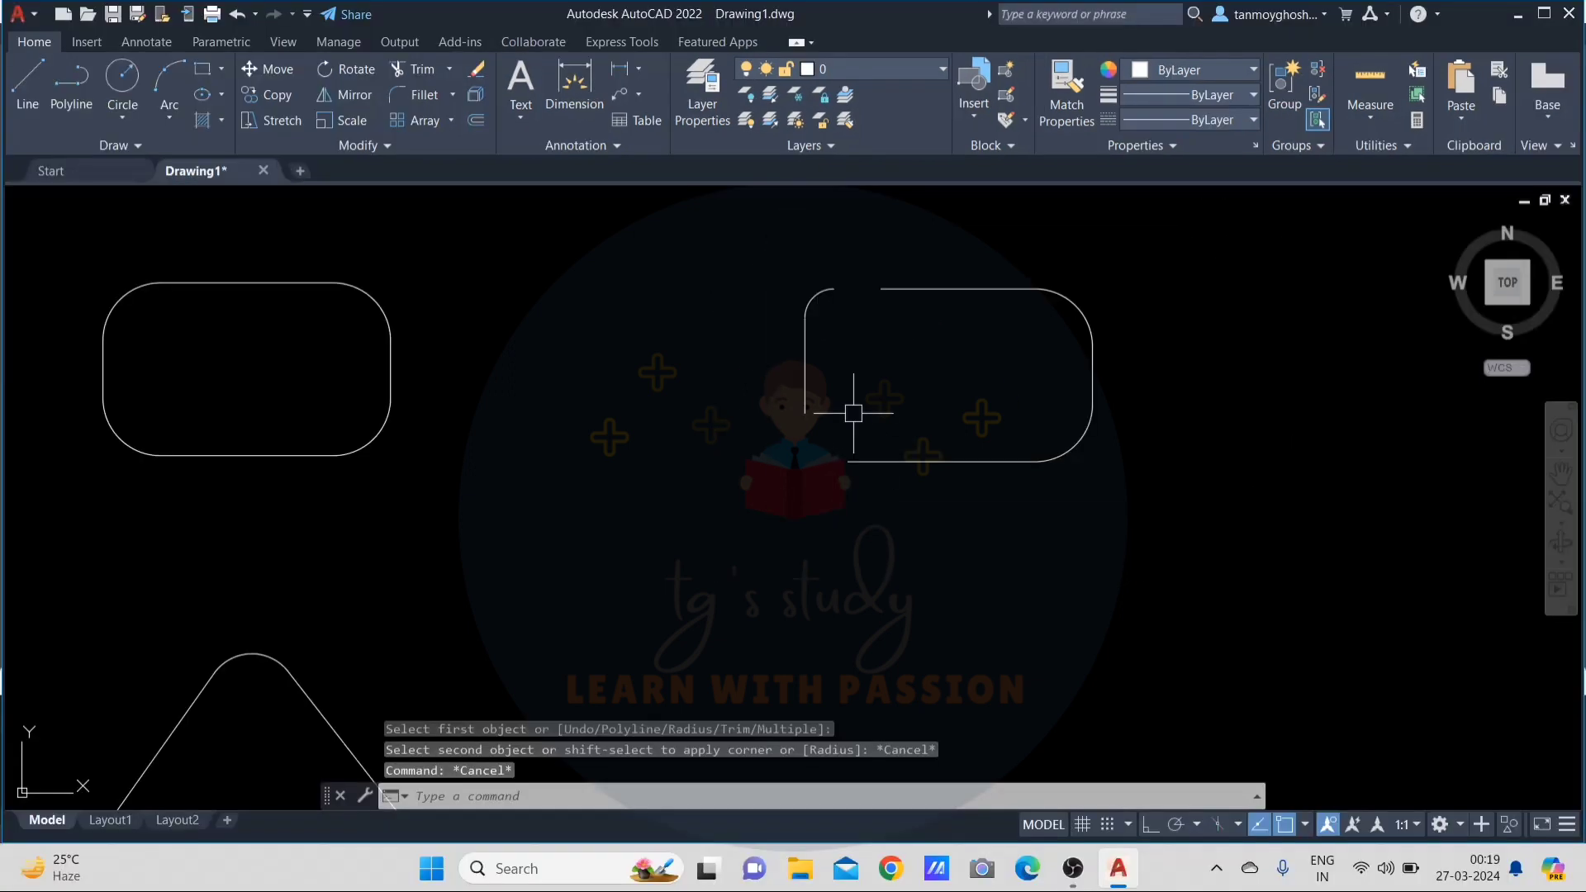
# - Fillet the separated left and bottom lines of the right-hand rectangle in No trim mode with radius 5
pyautogui.scroll(-2, 853, 413)
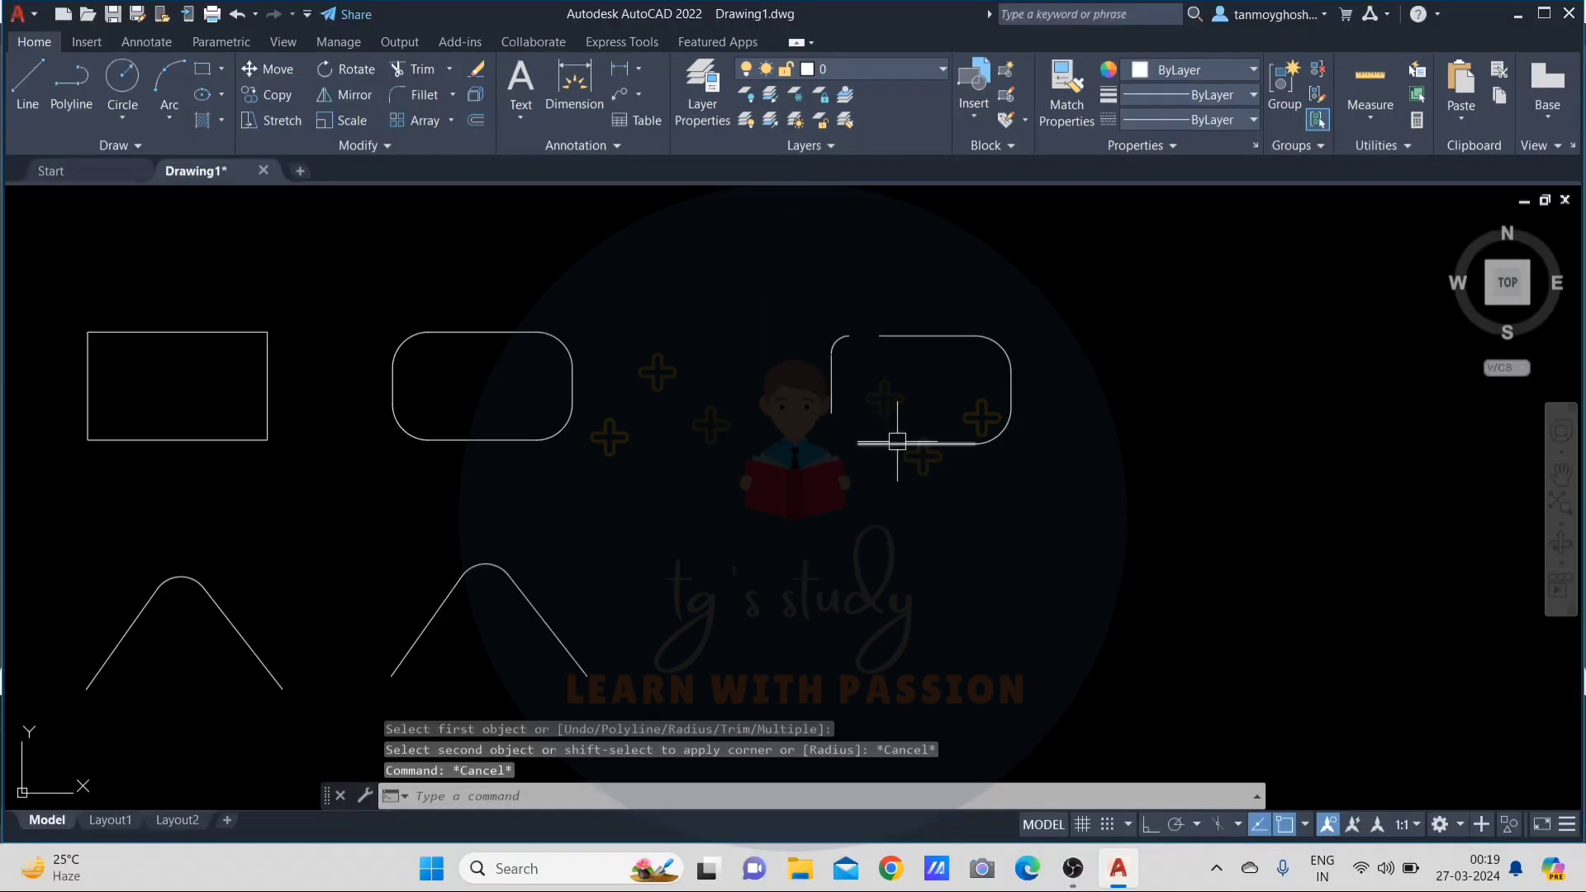
pyautogui.scroll(2, 903, 443)
pyautogui.moveTo(867, 382); pyautogui.dragTo(867, 448, button='middle')
pyautogui.press('Escape')
pyautogui.press('Escape')
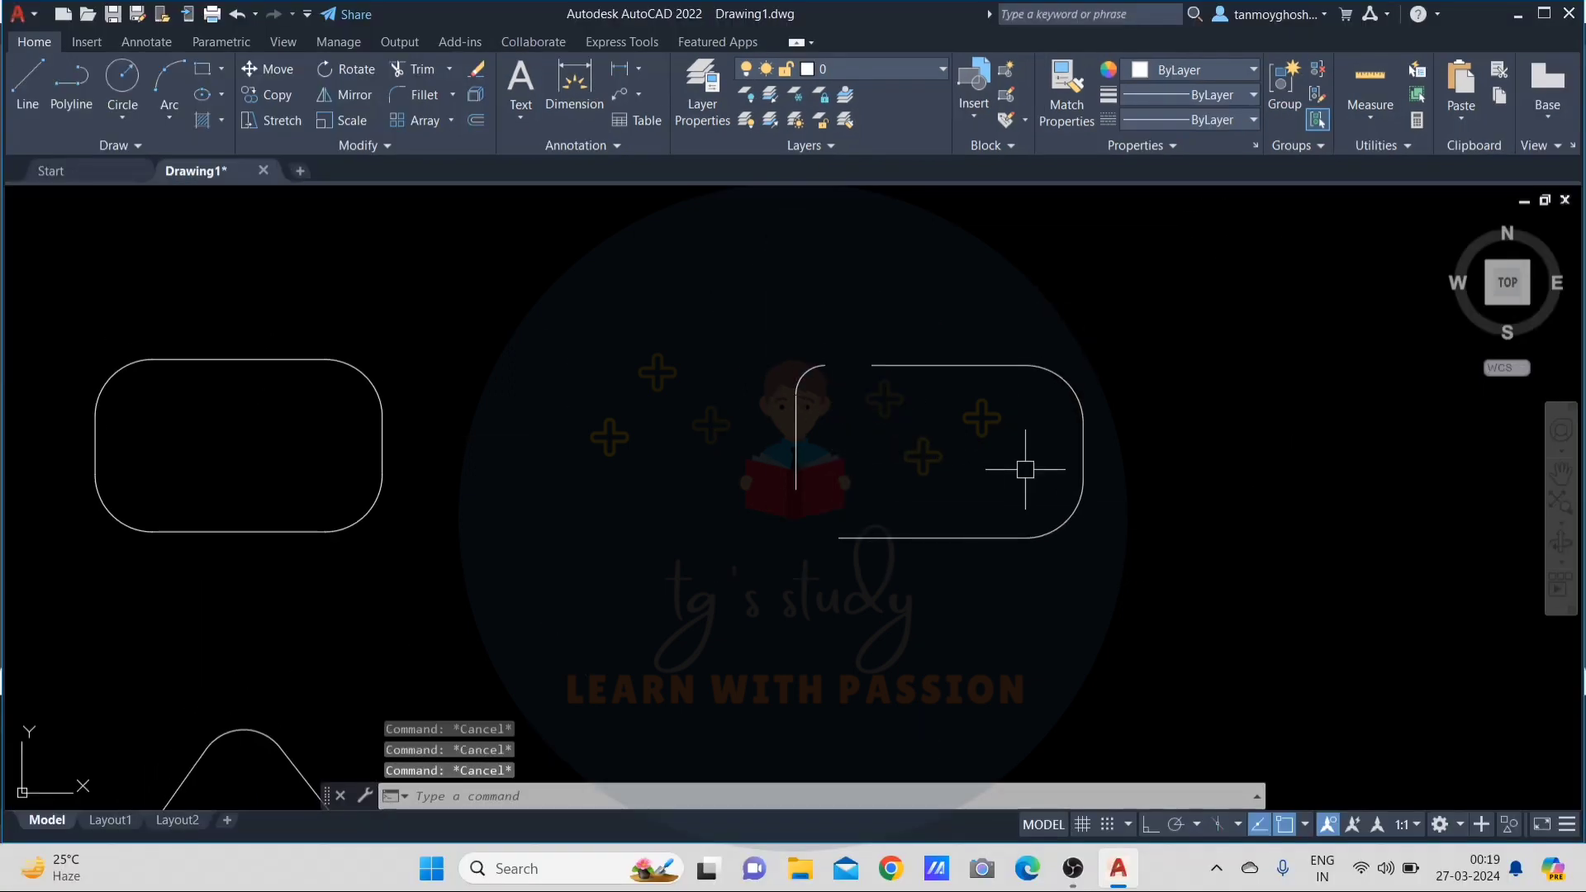
pyautogui.write('f')
pyautogui.press('Return')
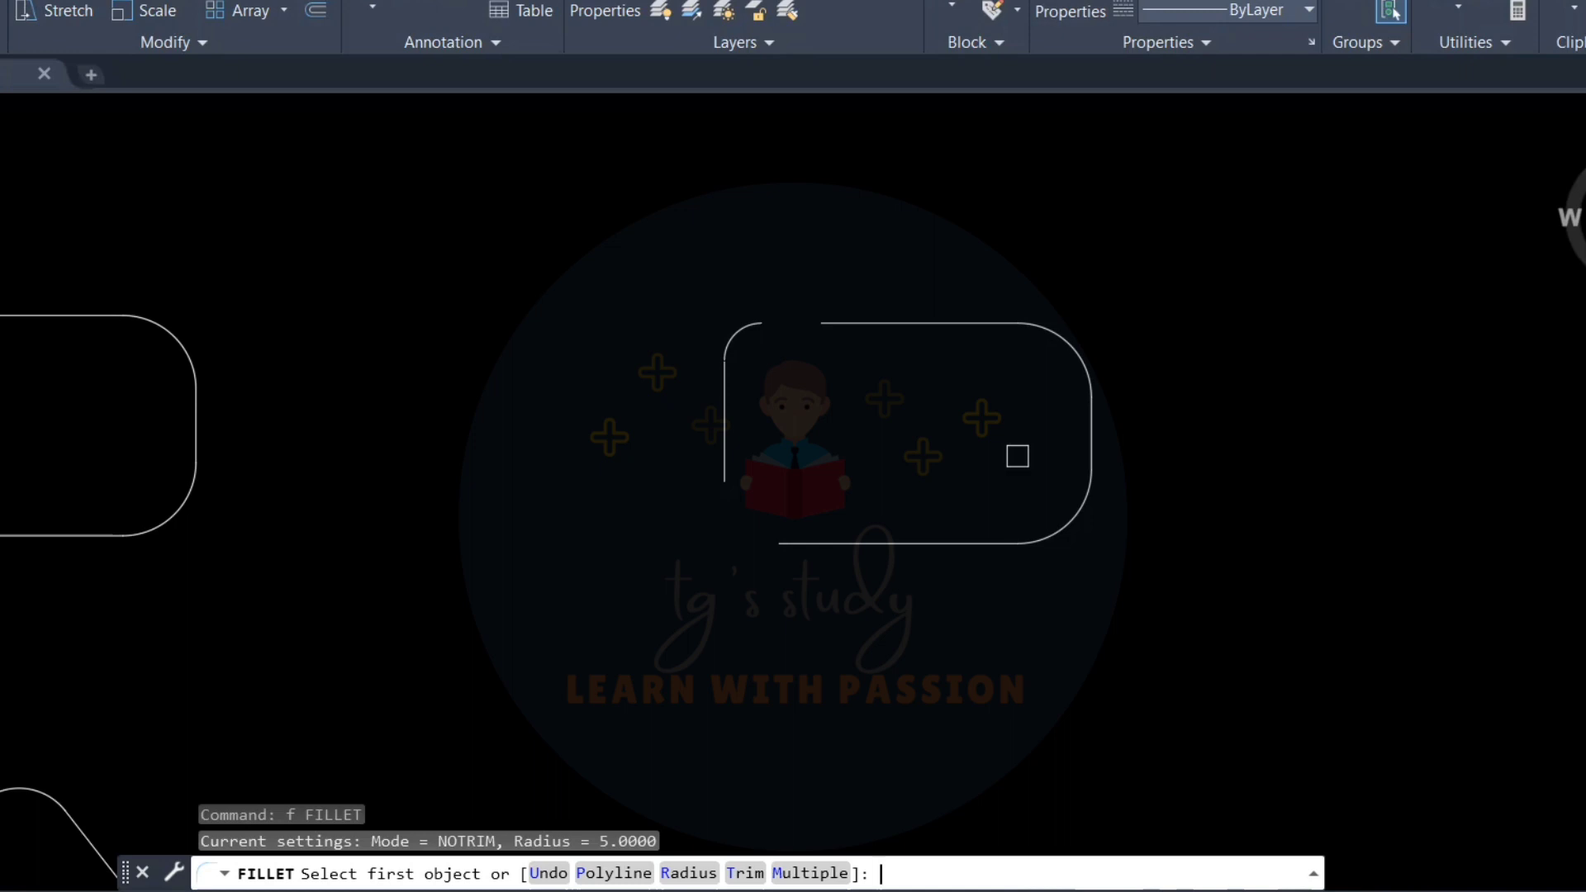
pyautogui.write('t')
pyautogui.press('Return')
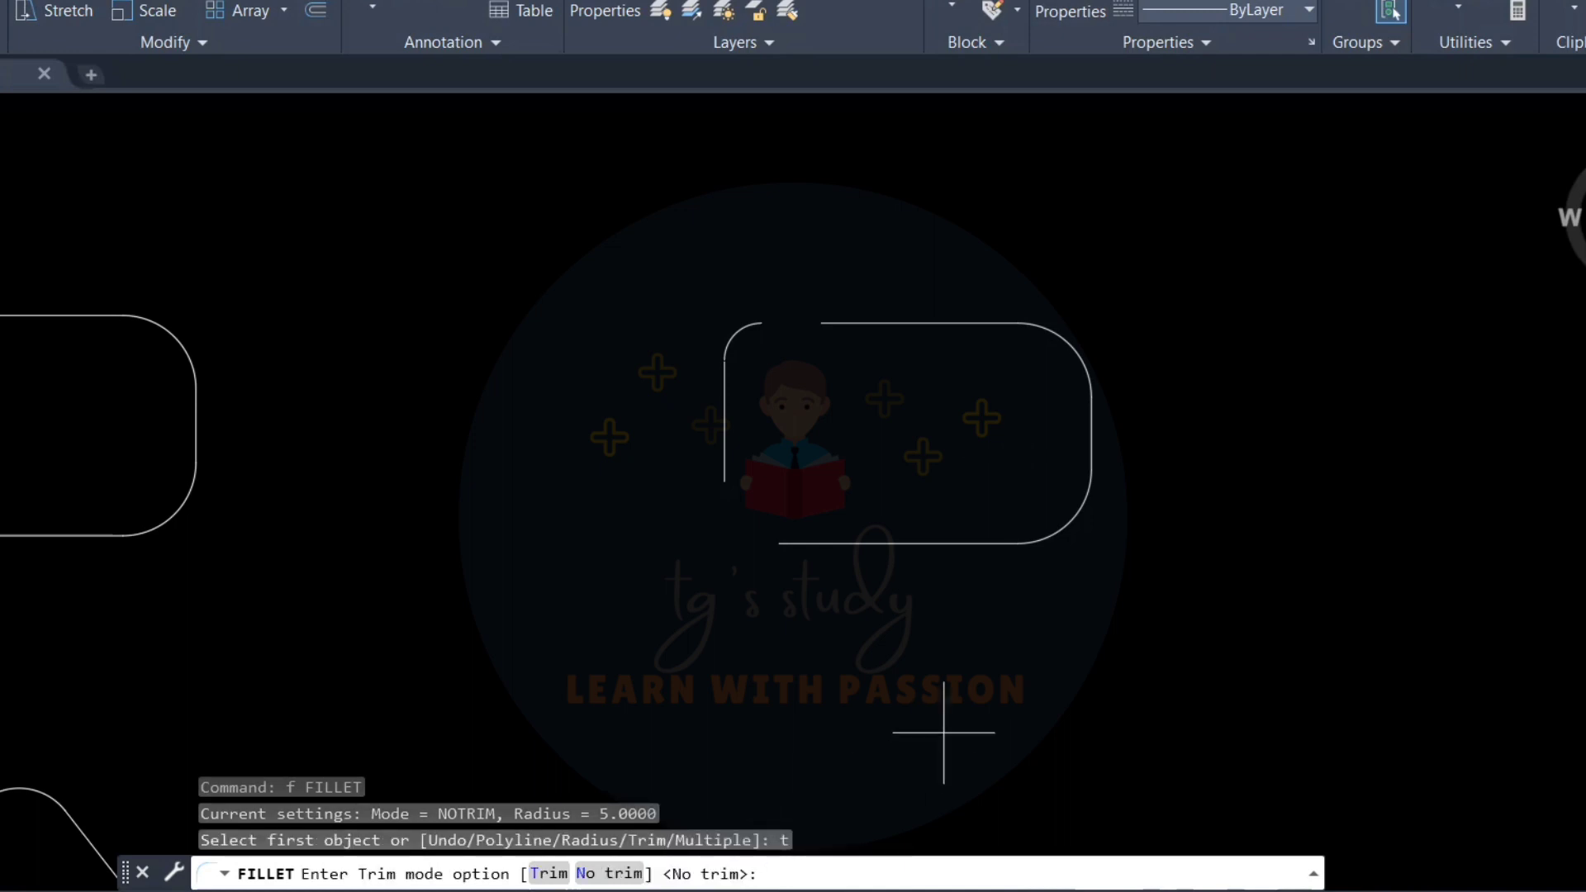
pyautogui.press('Return')
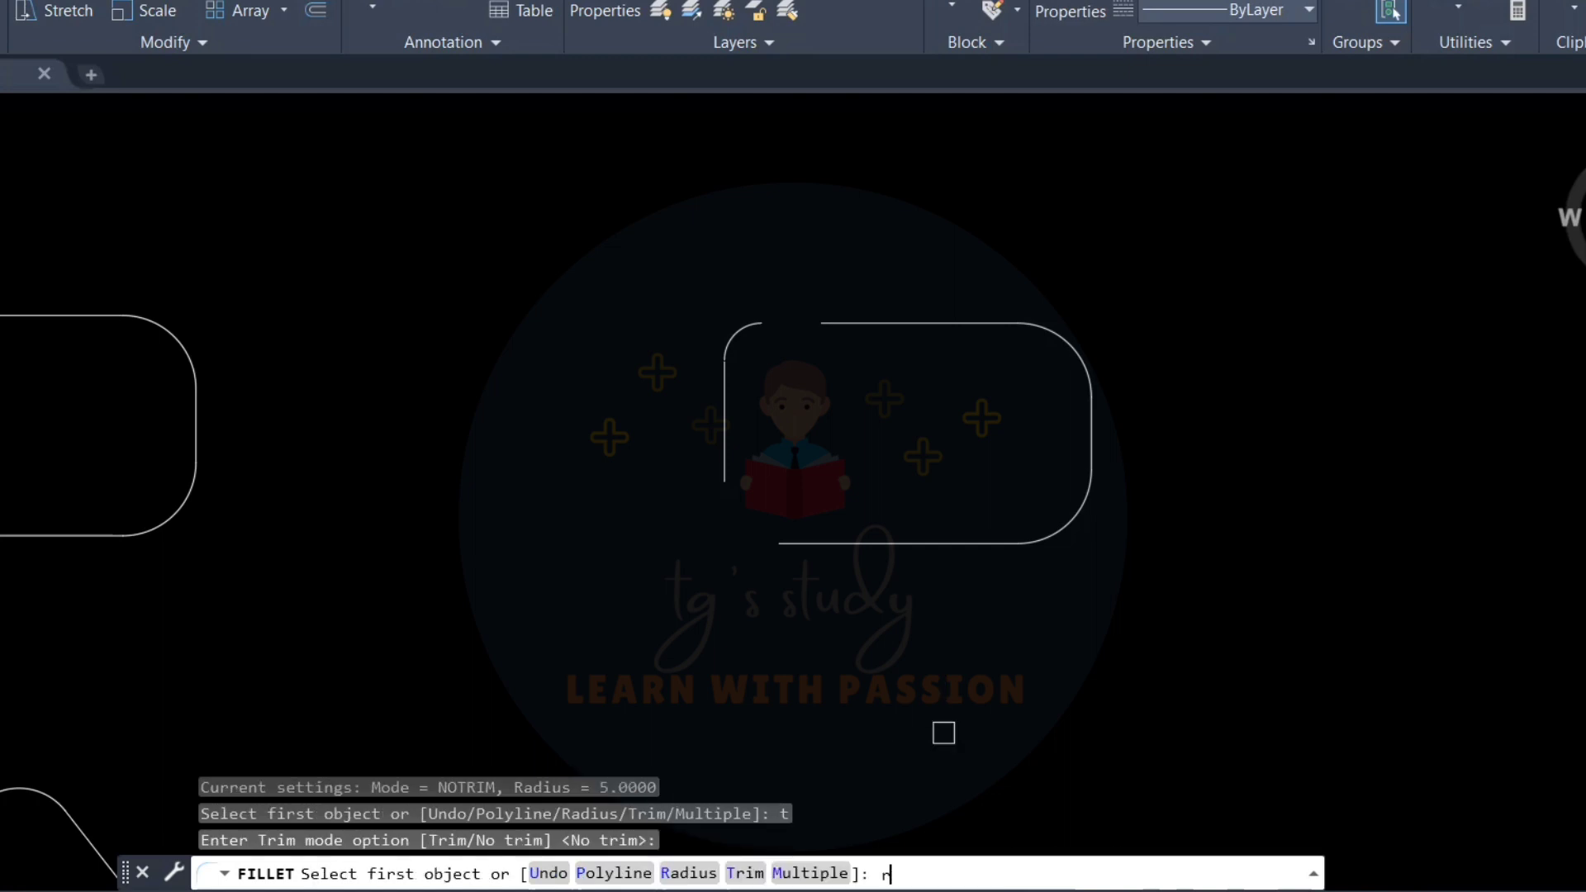
pyautogui.write('r')
pyautogui.press('Return')
pyautogui.press('Return')
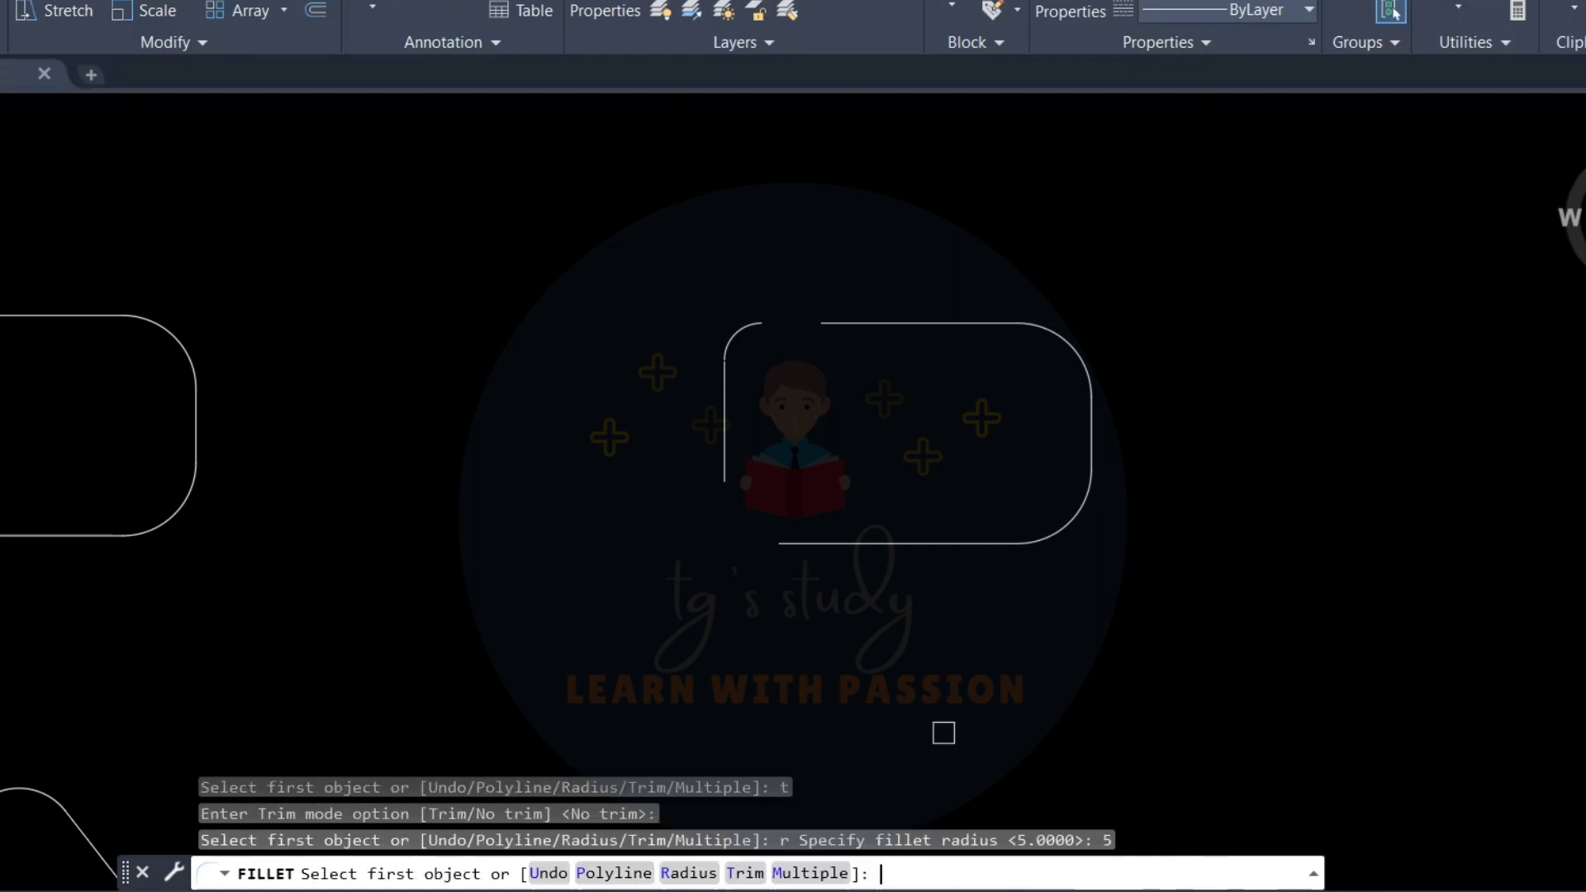
pyautogui.click(725, 463)
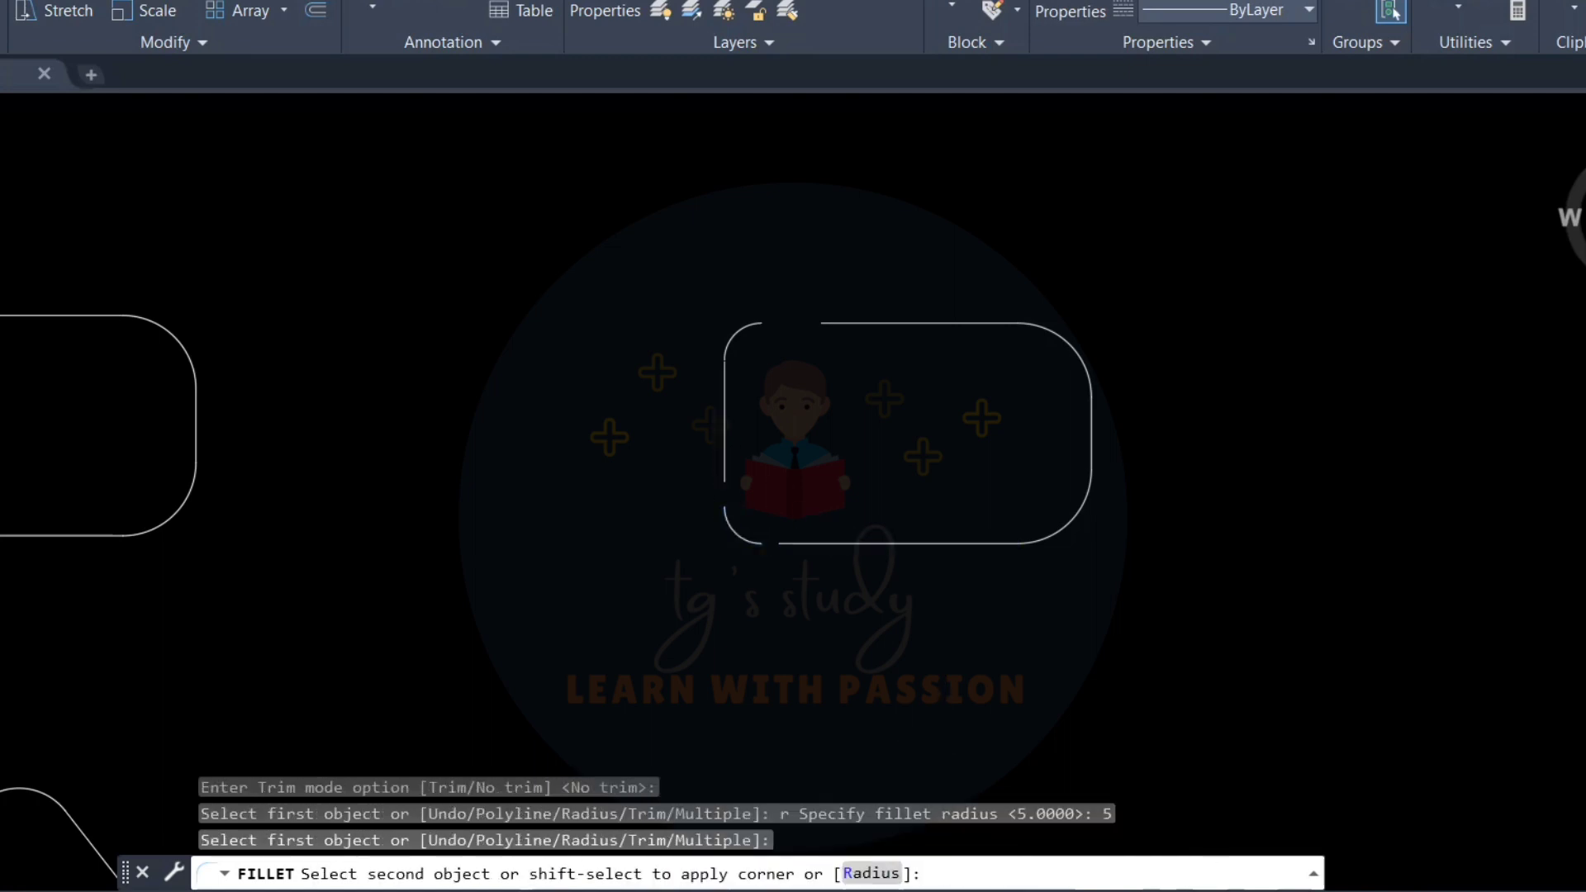
pyautogui.click(727, 543)
pyautogui.scroll(-5, 762, 524)
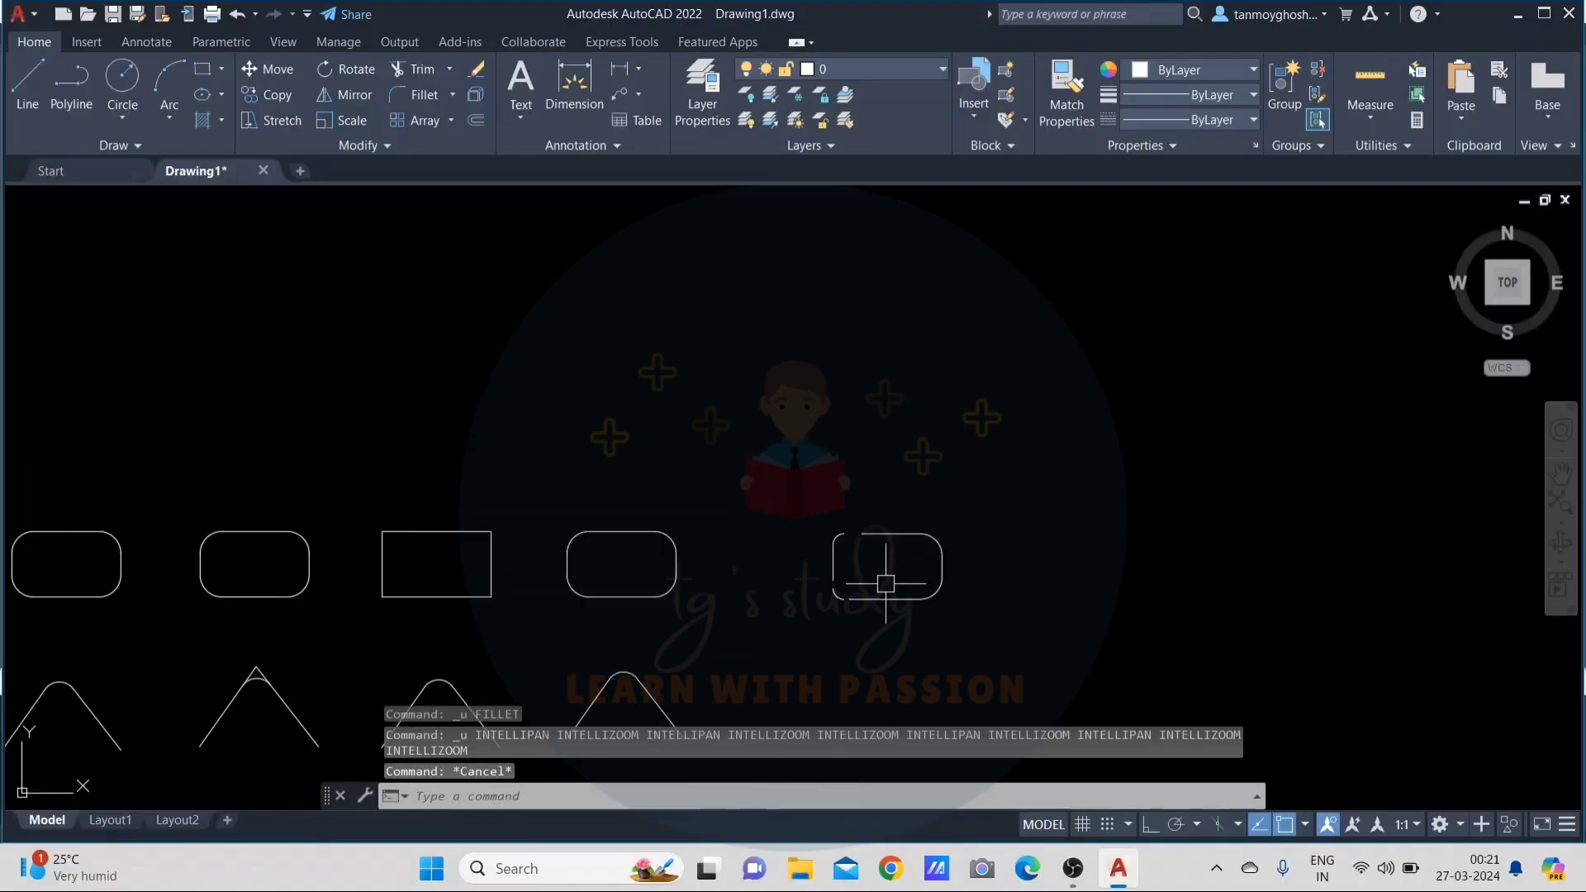
pyautogui.moveTo(885, 583); pyautogui.dragTo(874, 453, button='middle')
pyautogui.scroll(4, 875, 453)
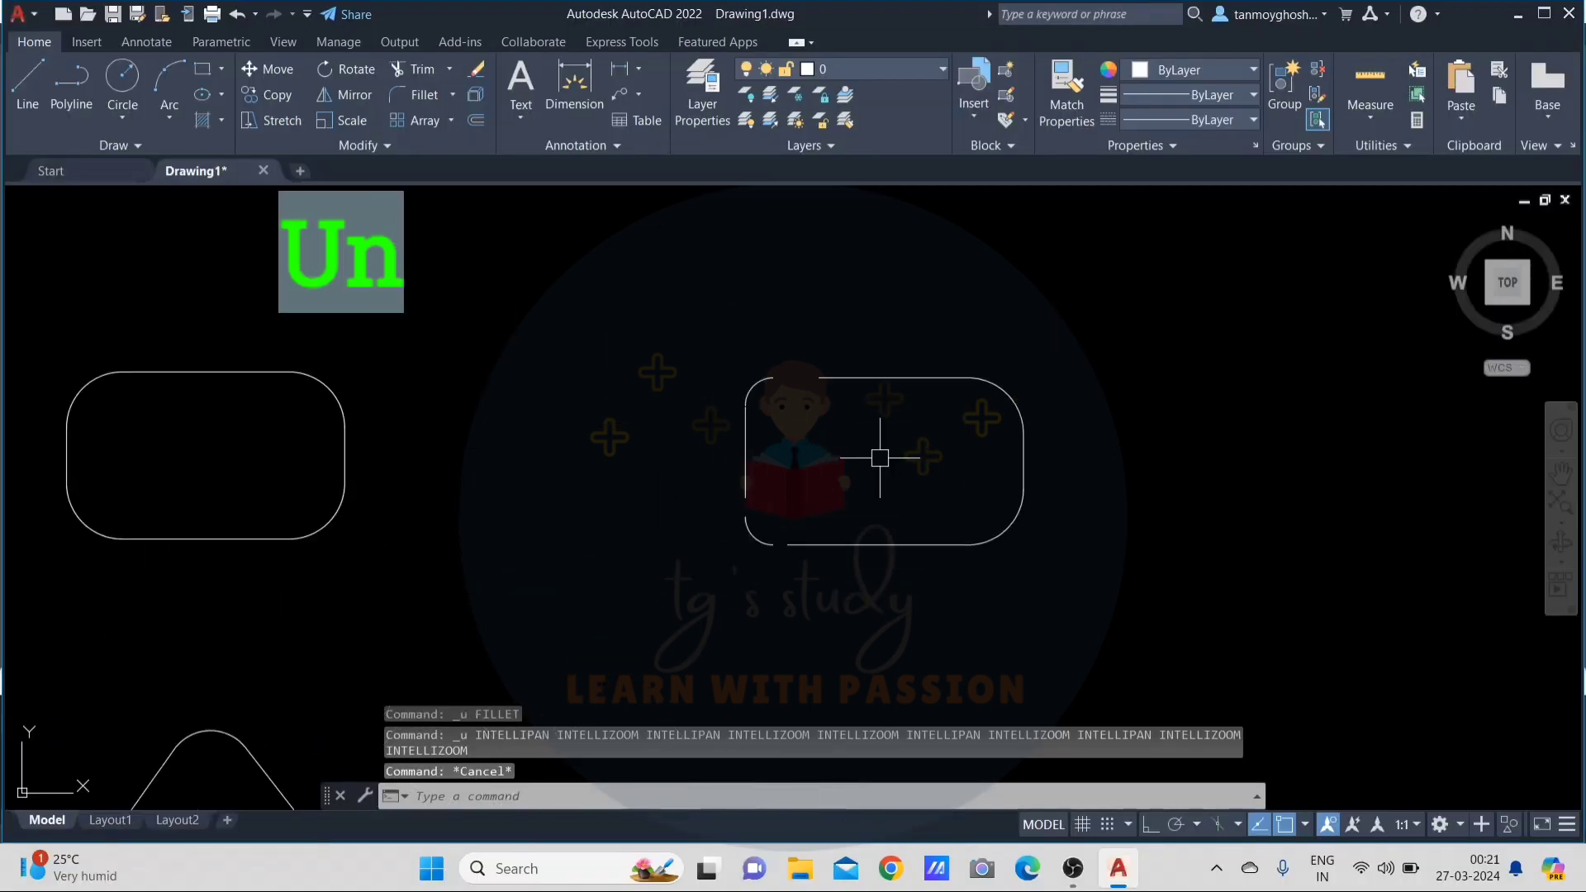
pyautogui.scroll(-6, 821, 531)
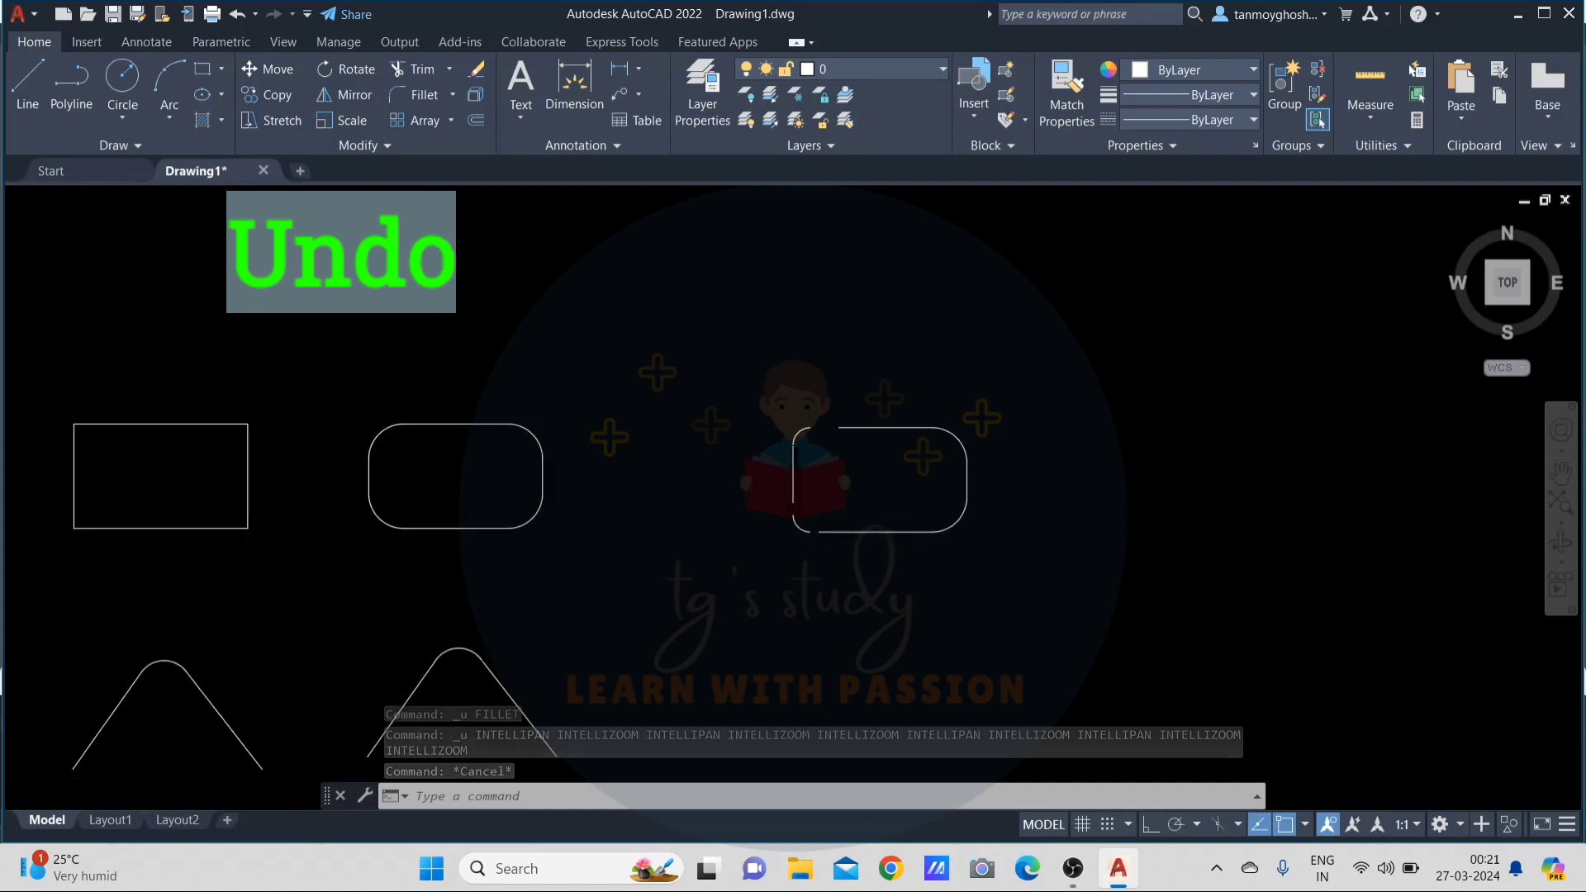
pyautogui.scroll(5, 974, 531)
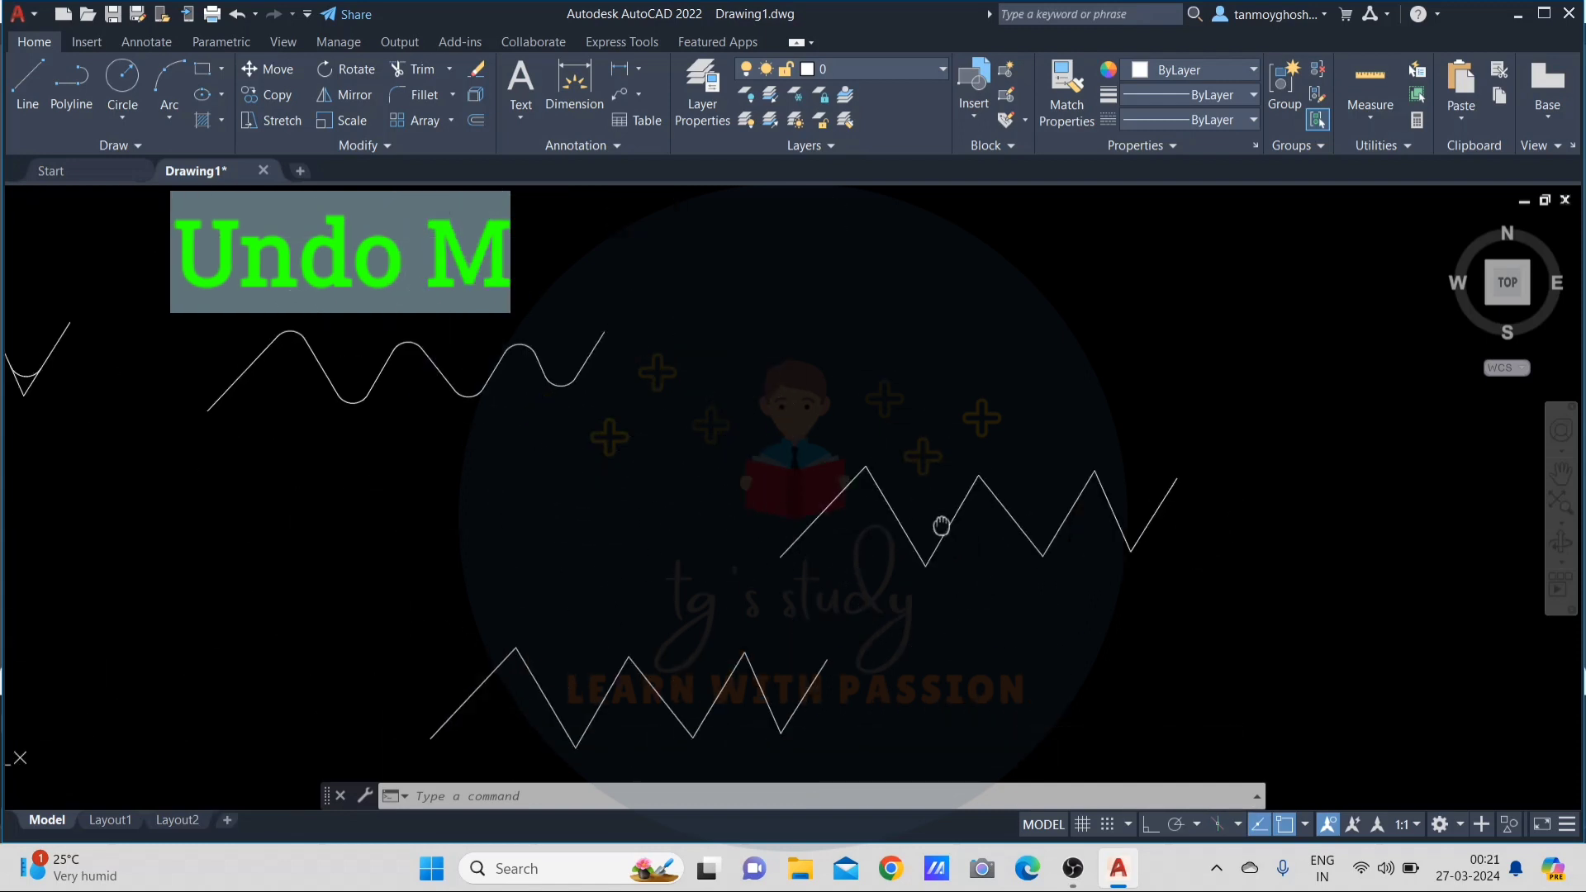
pyautogui.click(908, 514)
pyautogui.press('Escape')
pyautogui.press('Escape')
pyautogui.press('Escape')
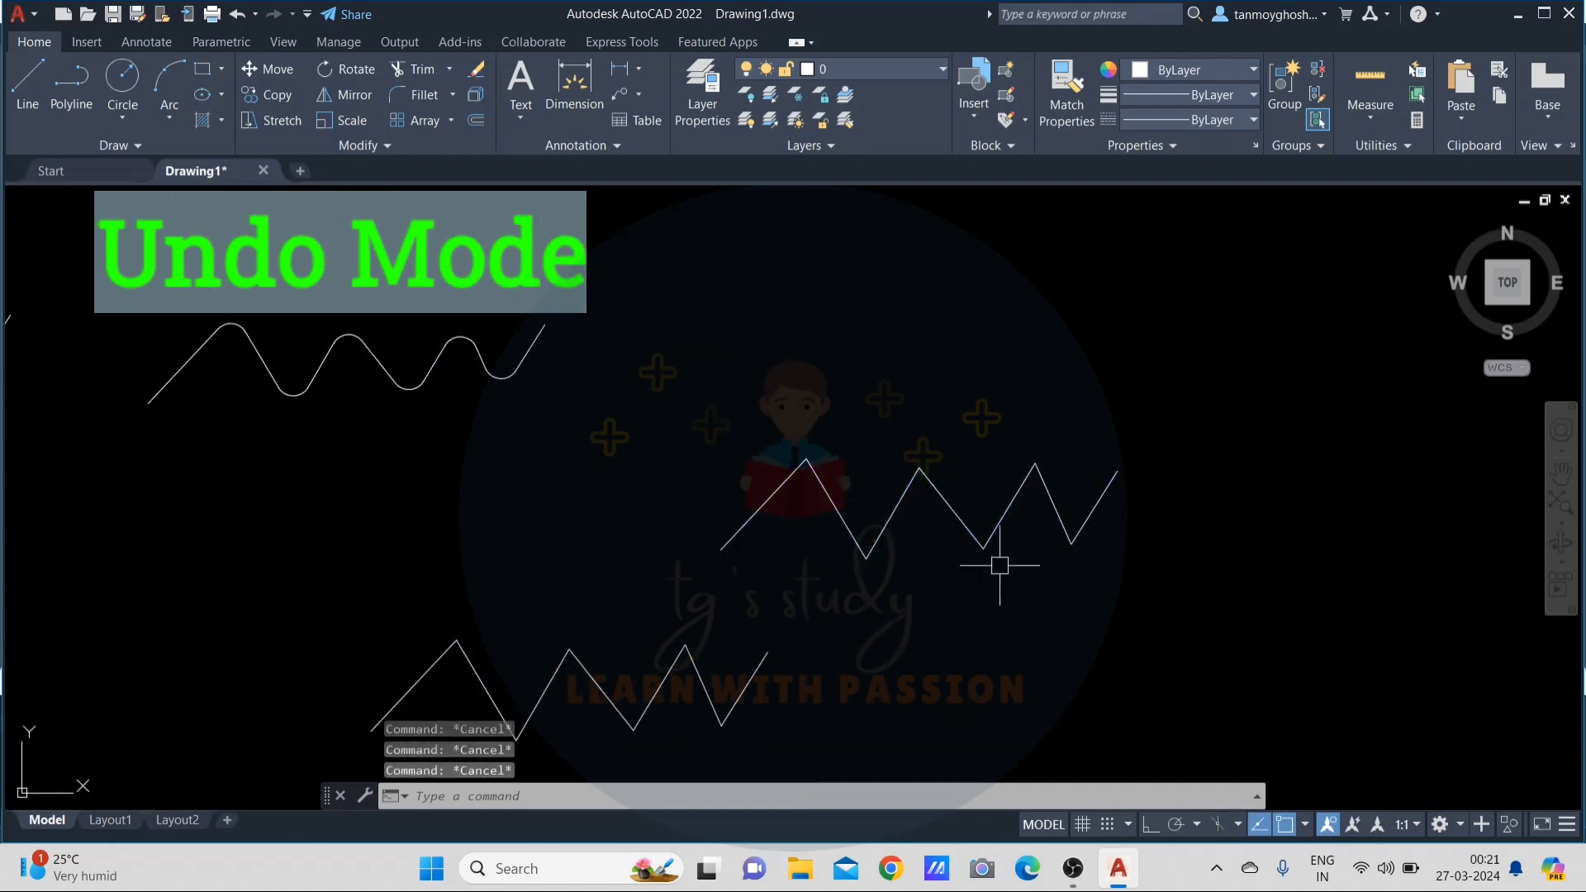
# - Switch Fillet to Trim mode with the Multiple option and fillet the first peak of the upper unfilleted zigzag at radius 5
pyautogui.write('f')
pyautogui.press('Return')
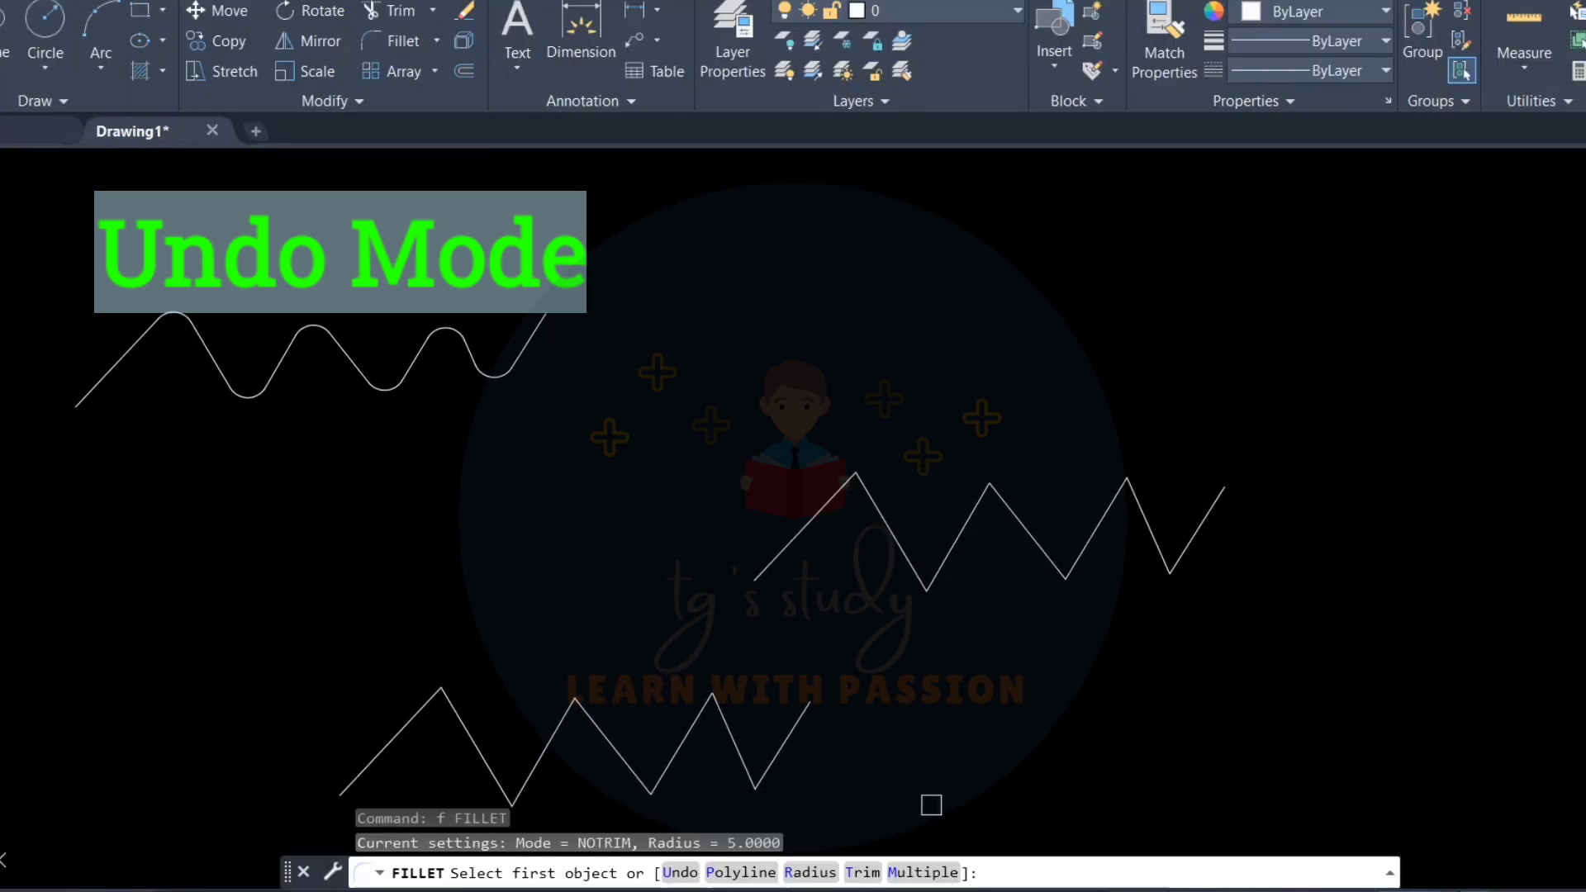
pyautogui.write('t')
pyautogui.press('Return')
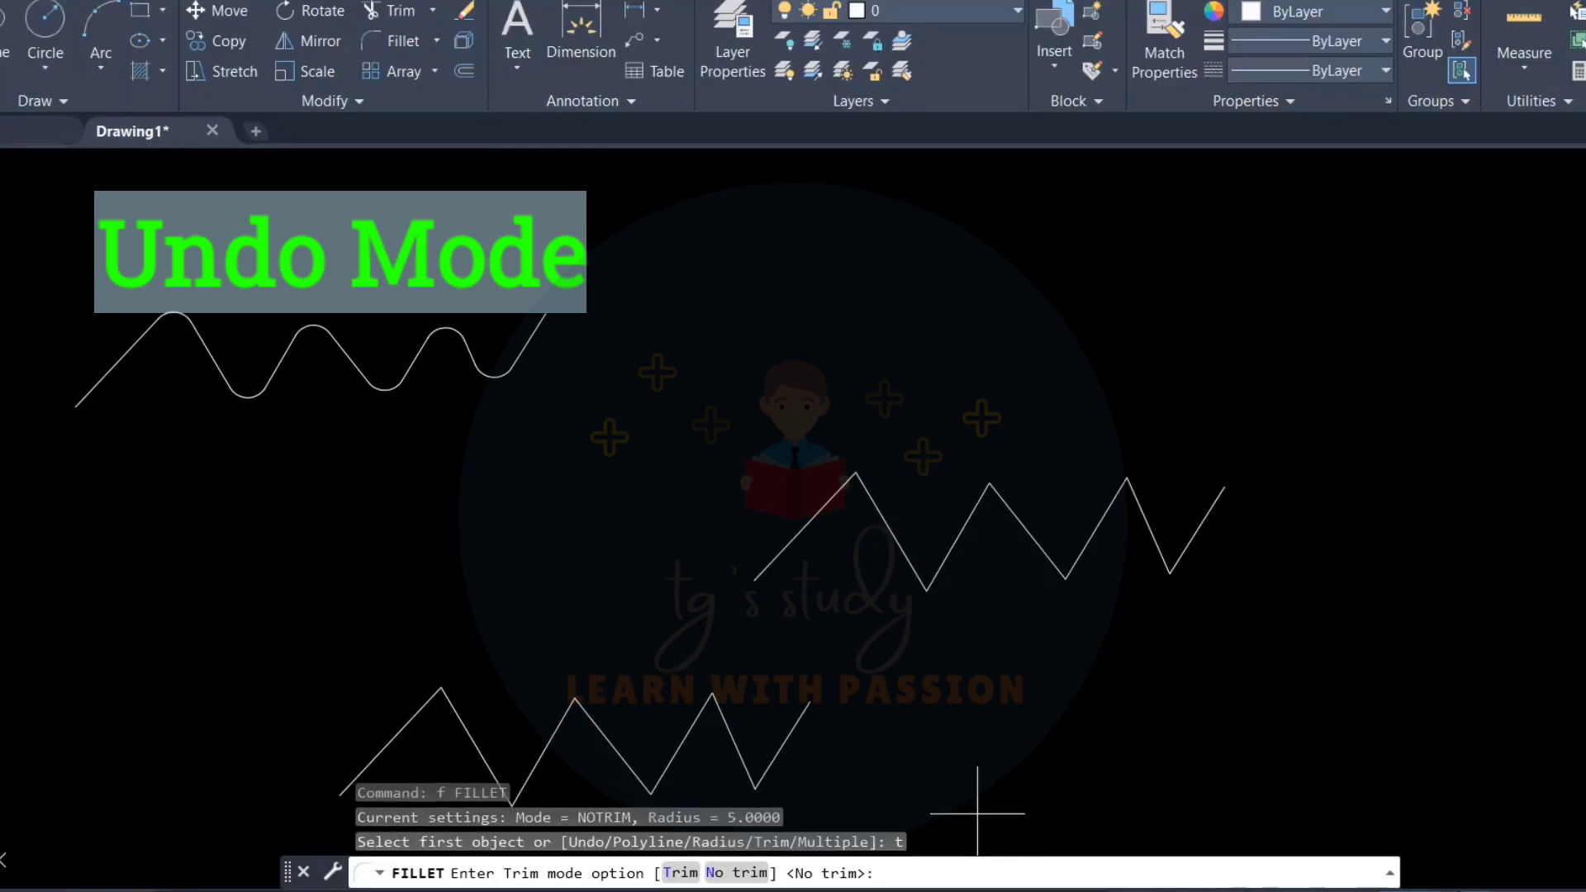
pyautogui.write('t')
pyautogui.press('Return')
pyautogui.write('m')
pyautogui.press('Return')
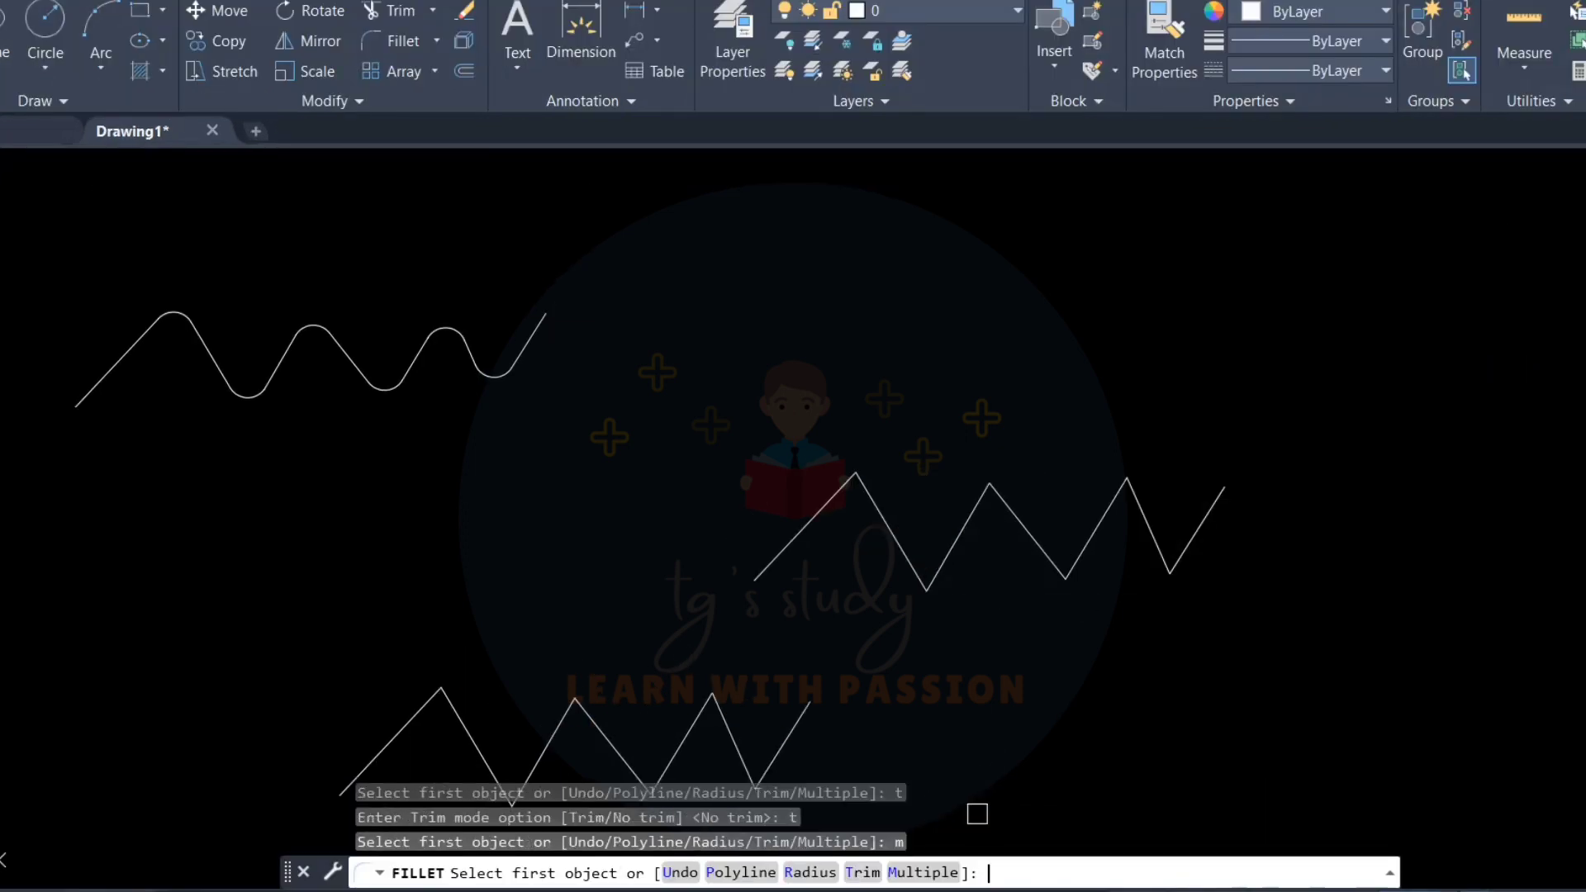
pyautogui.click(836, 494)
pyautogui.click(865, 495)
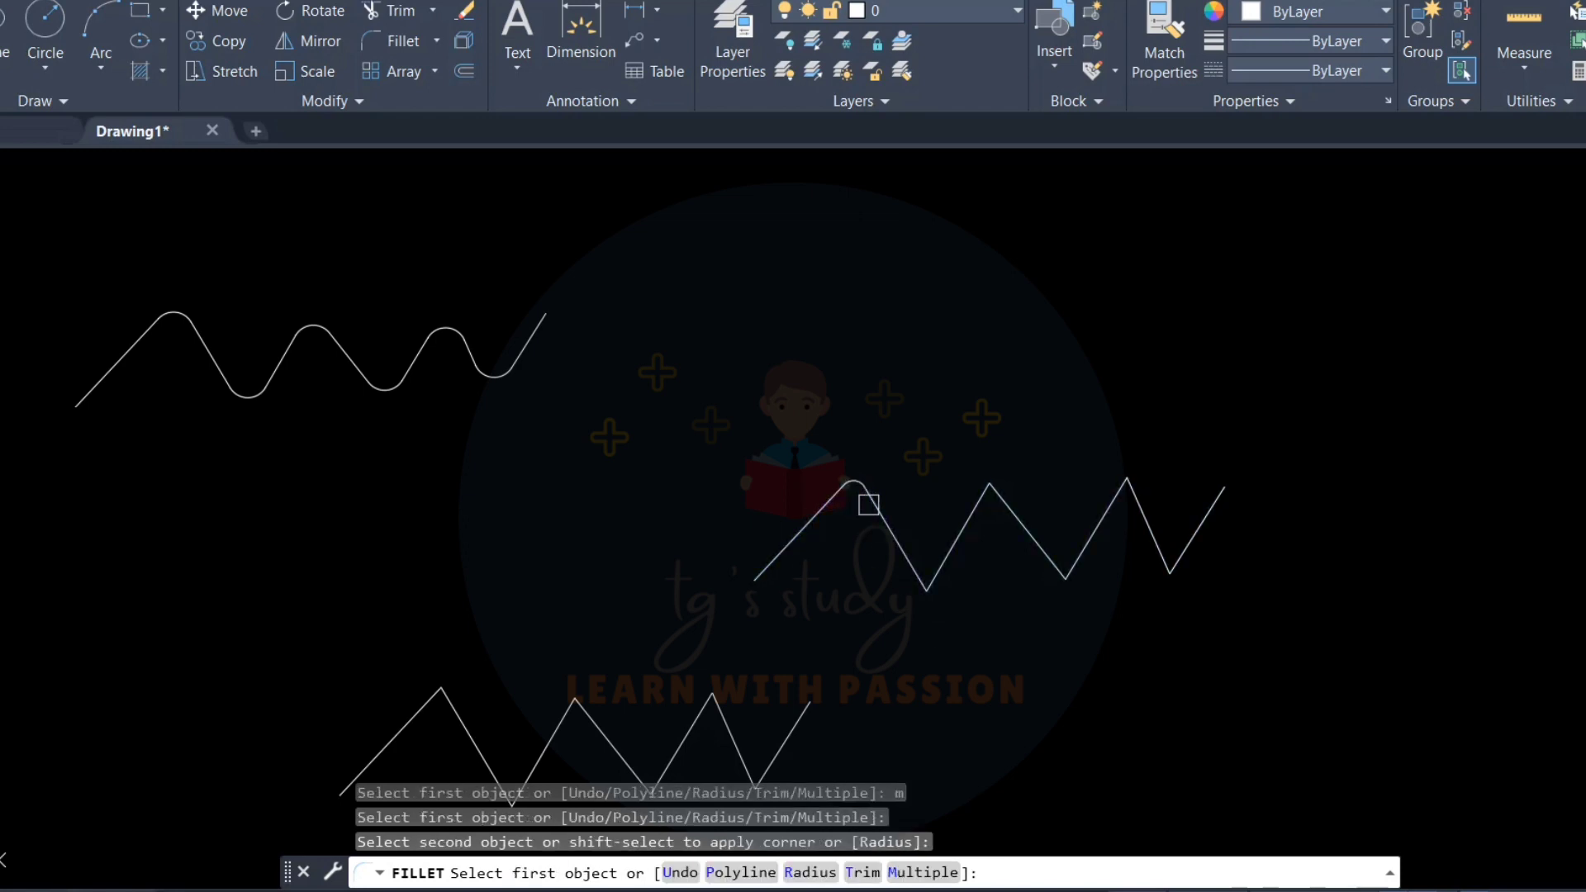
# - Fillet the first valley and the second peak of the same zigzag at radius 5
pyautogui.click(900, 553)
pyautogui.click(949, 552)
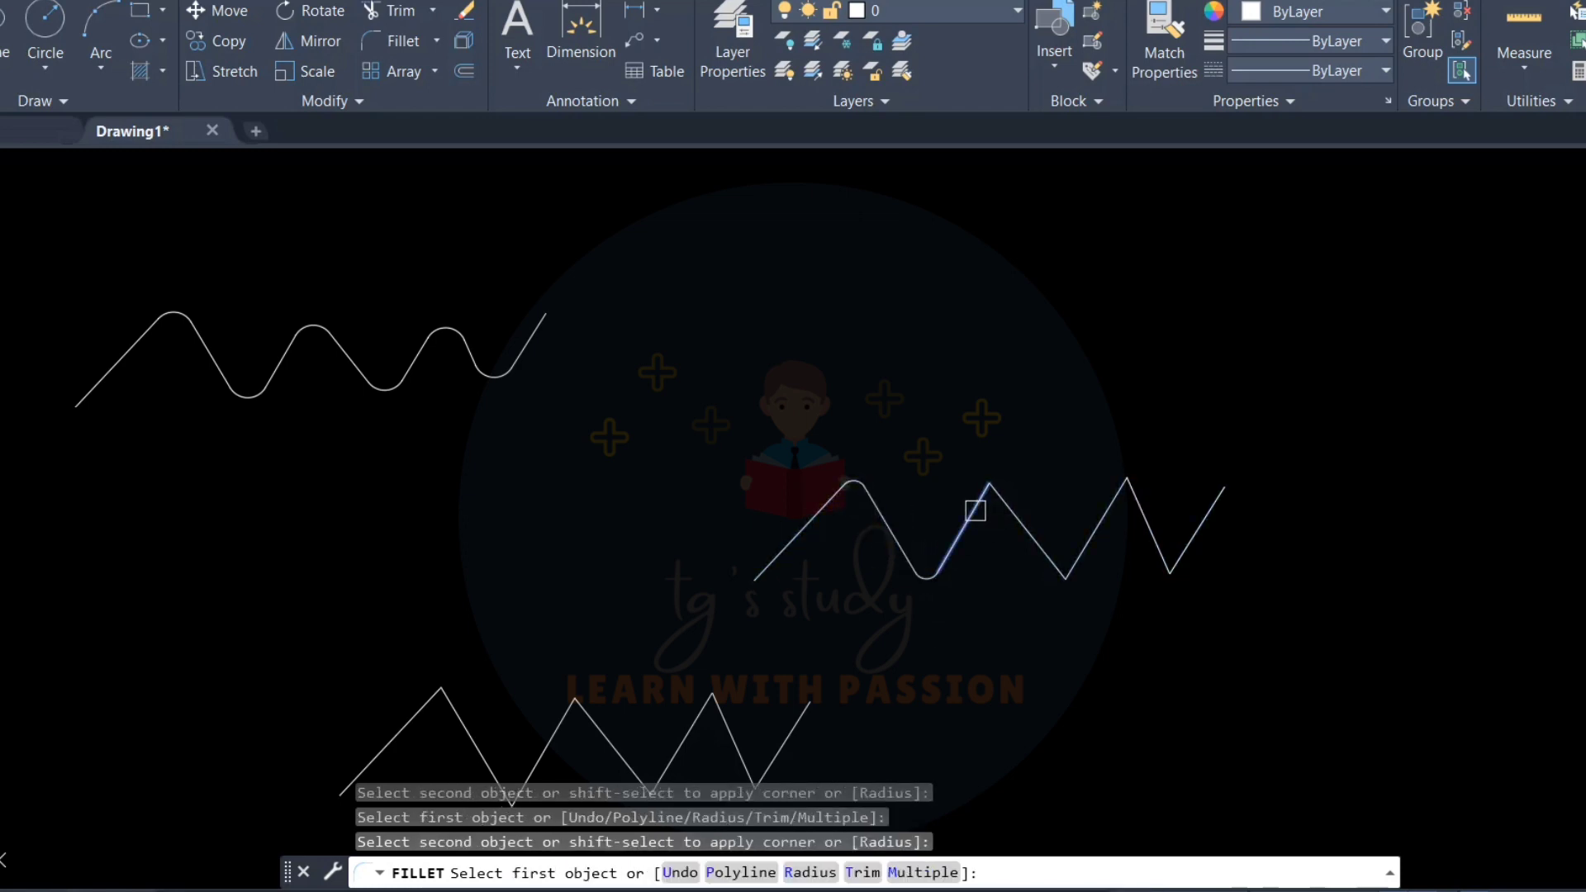
pyautogui.click(972, 513)
pyautogui.click(1013, 510)
# - Undo the fillets on the zigzag's second peak and first valley one by one within the Fillet command
pyautogui.write('u')
pyautogui.press('Return')
pyautogui.scroll(3, 1021, 450)
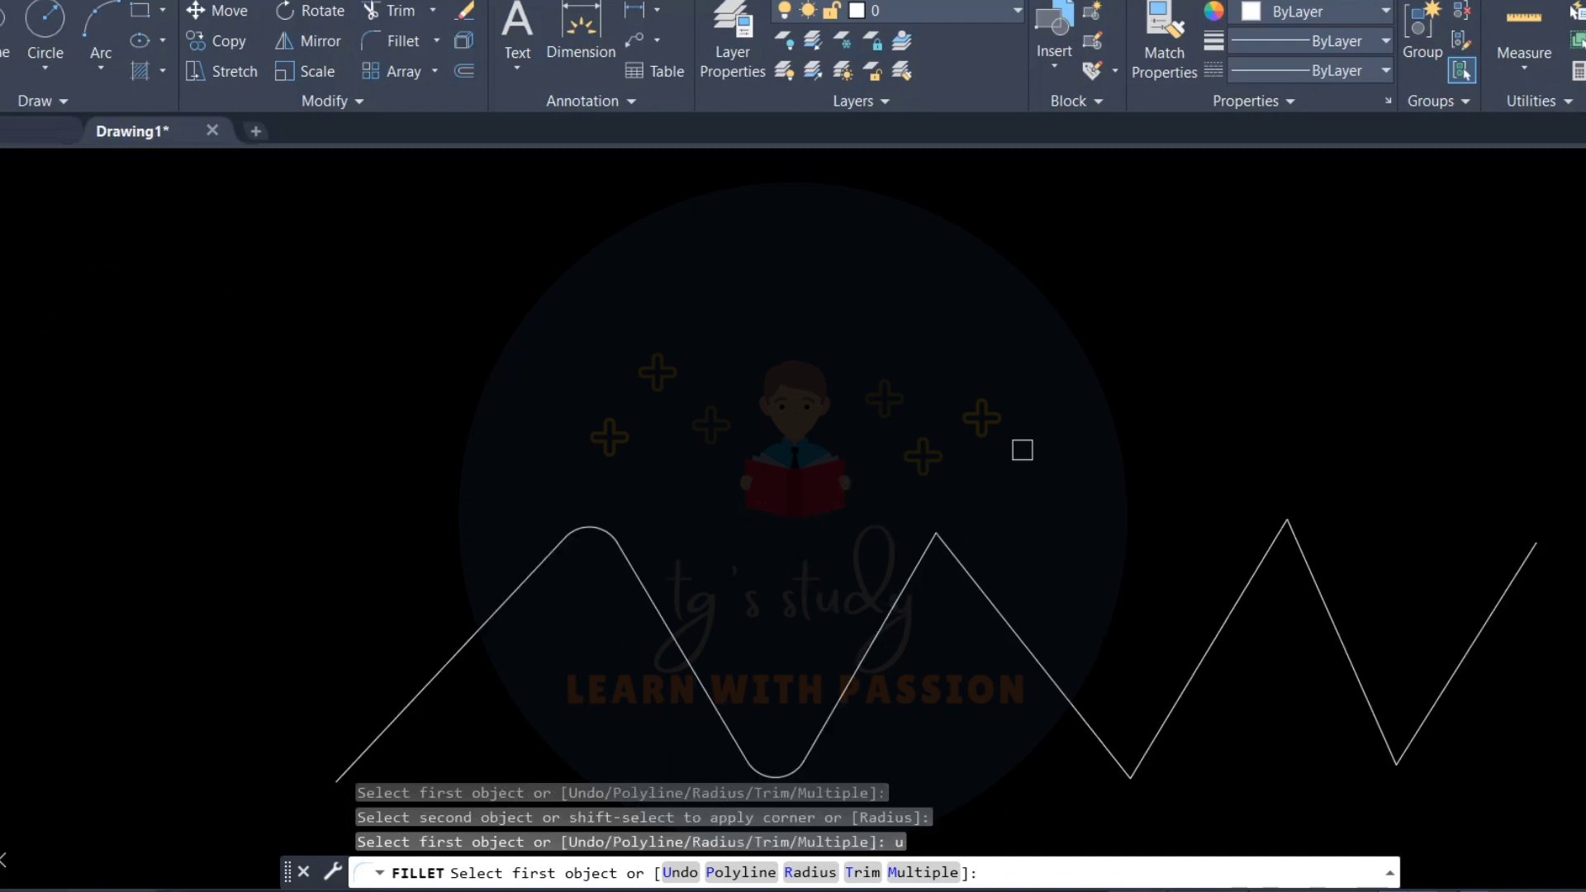
pyautogui.moveTo(960, 592); pyautogui.dragTo(1023, 438, button='middle')
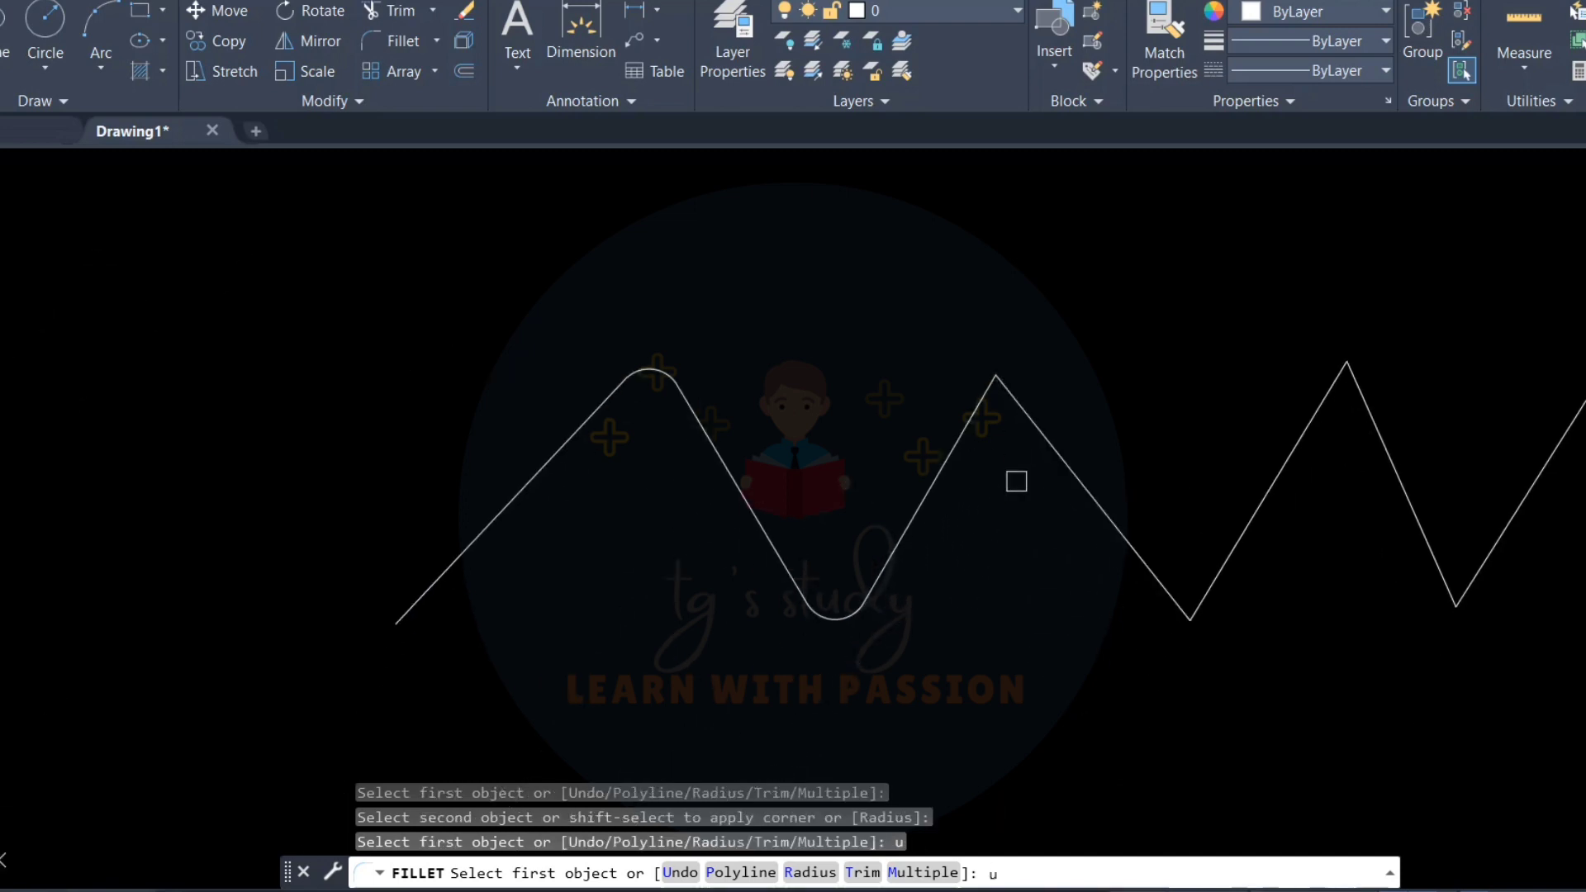
pyautogui.press('Return')
pyautogui.scroll(-5, 1014, 480)
pyautogui.scroll(5, 925, 588)
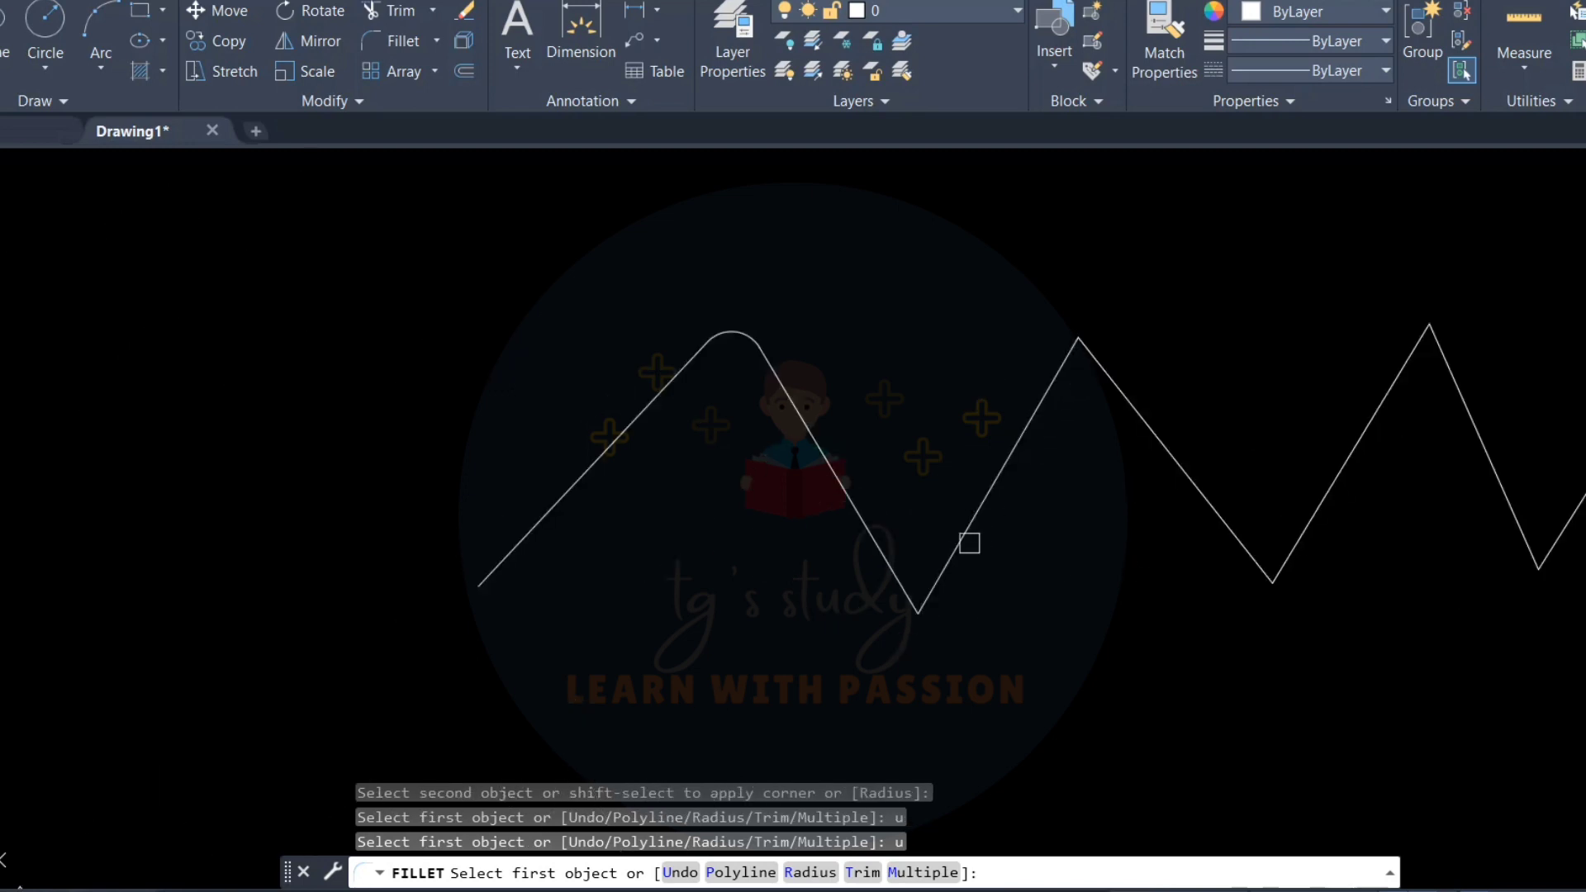
pyautogui.scroll(-3, 996, 527)
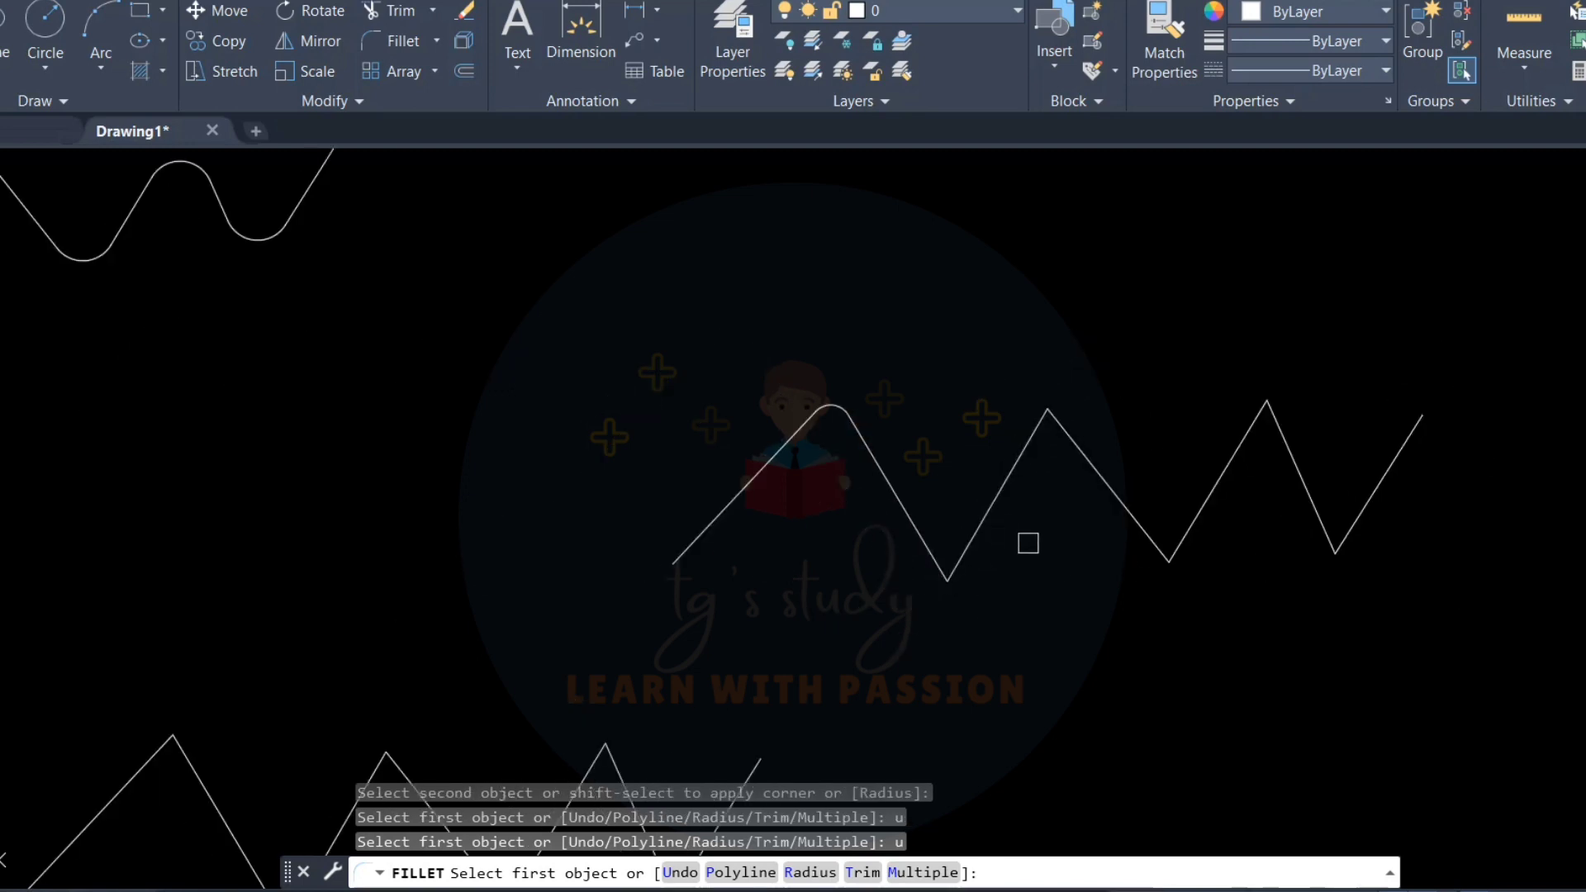
pyautogui.moveTo(1028, 543); pyautogui.dragTo(806, 501, button='middle')
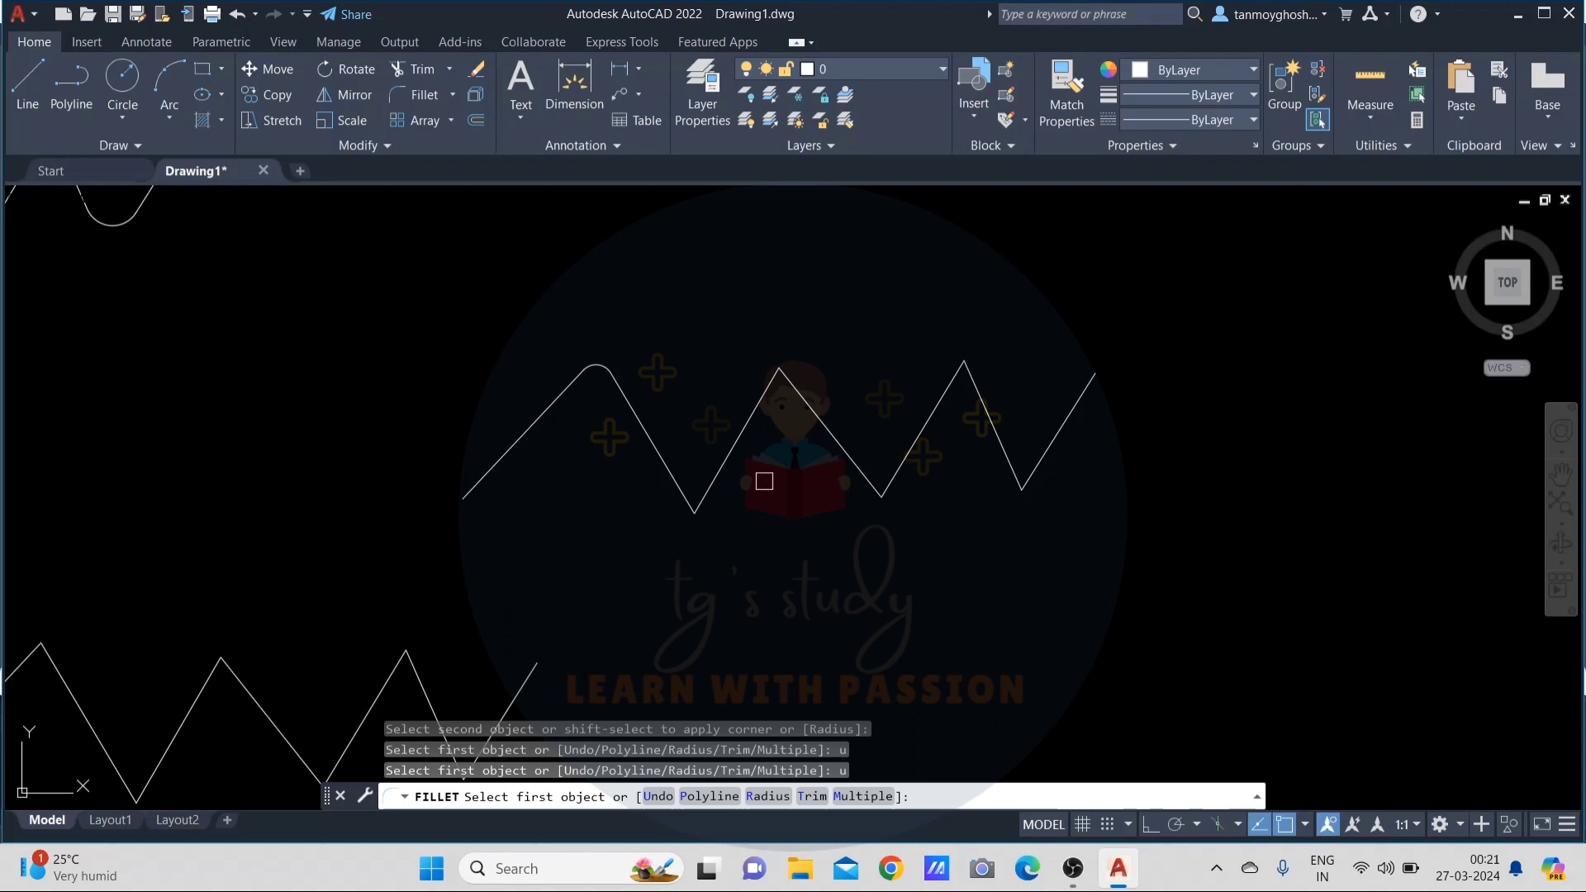
# - Reselect the Multiple option and fillet the upper zigzag's first valley and second peak at radius 5
pyautogui.write('m')
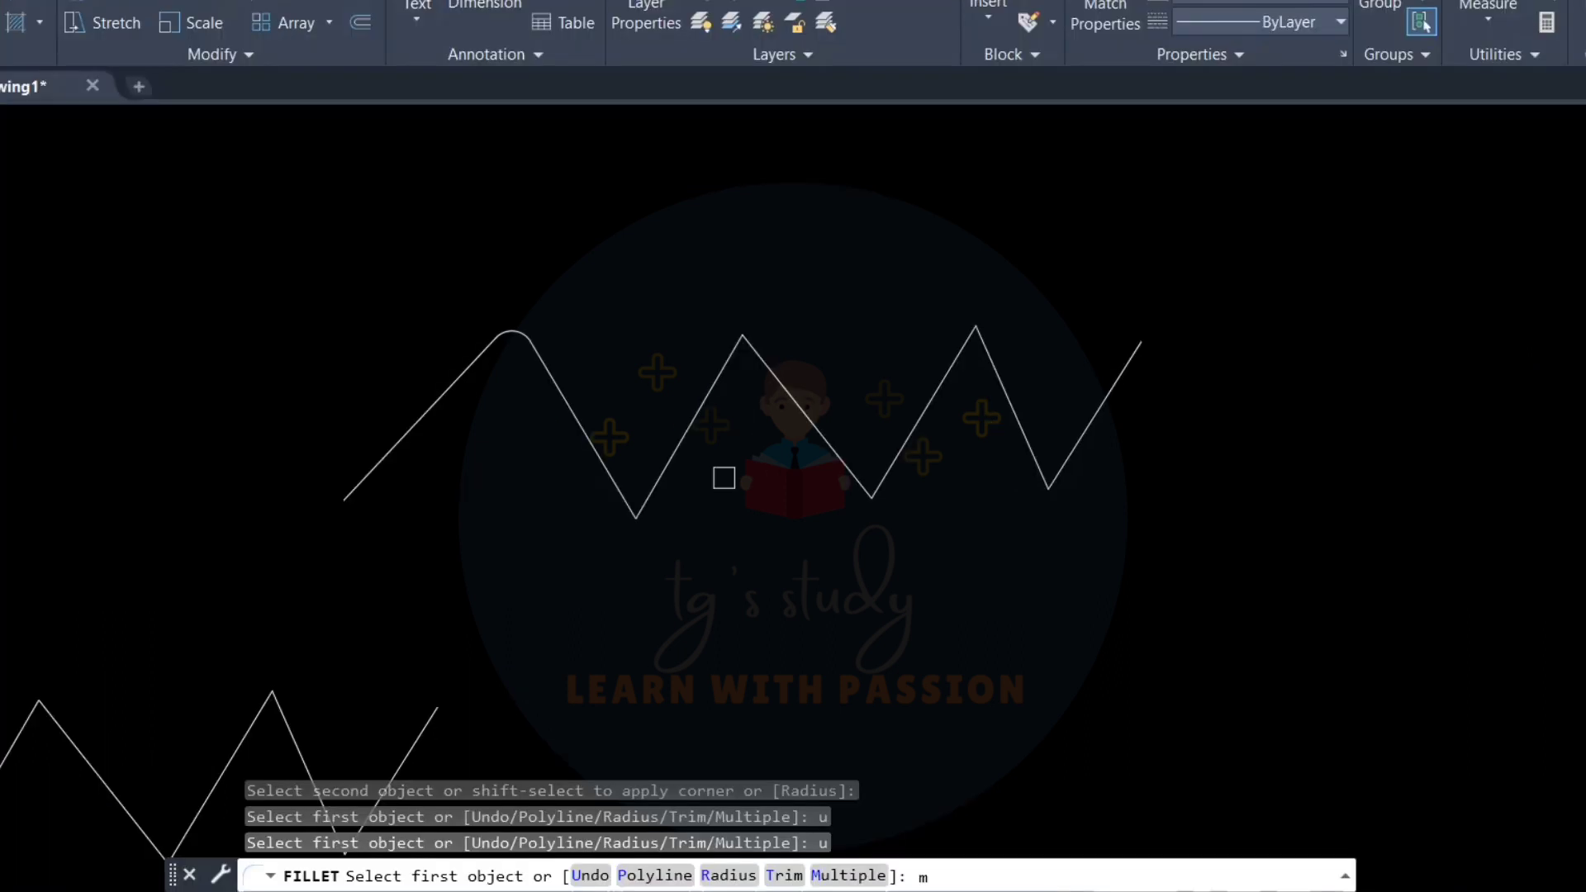
pyautogui.press('Return')
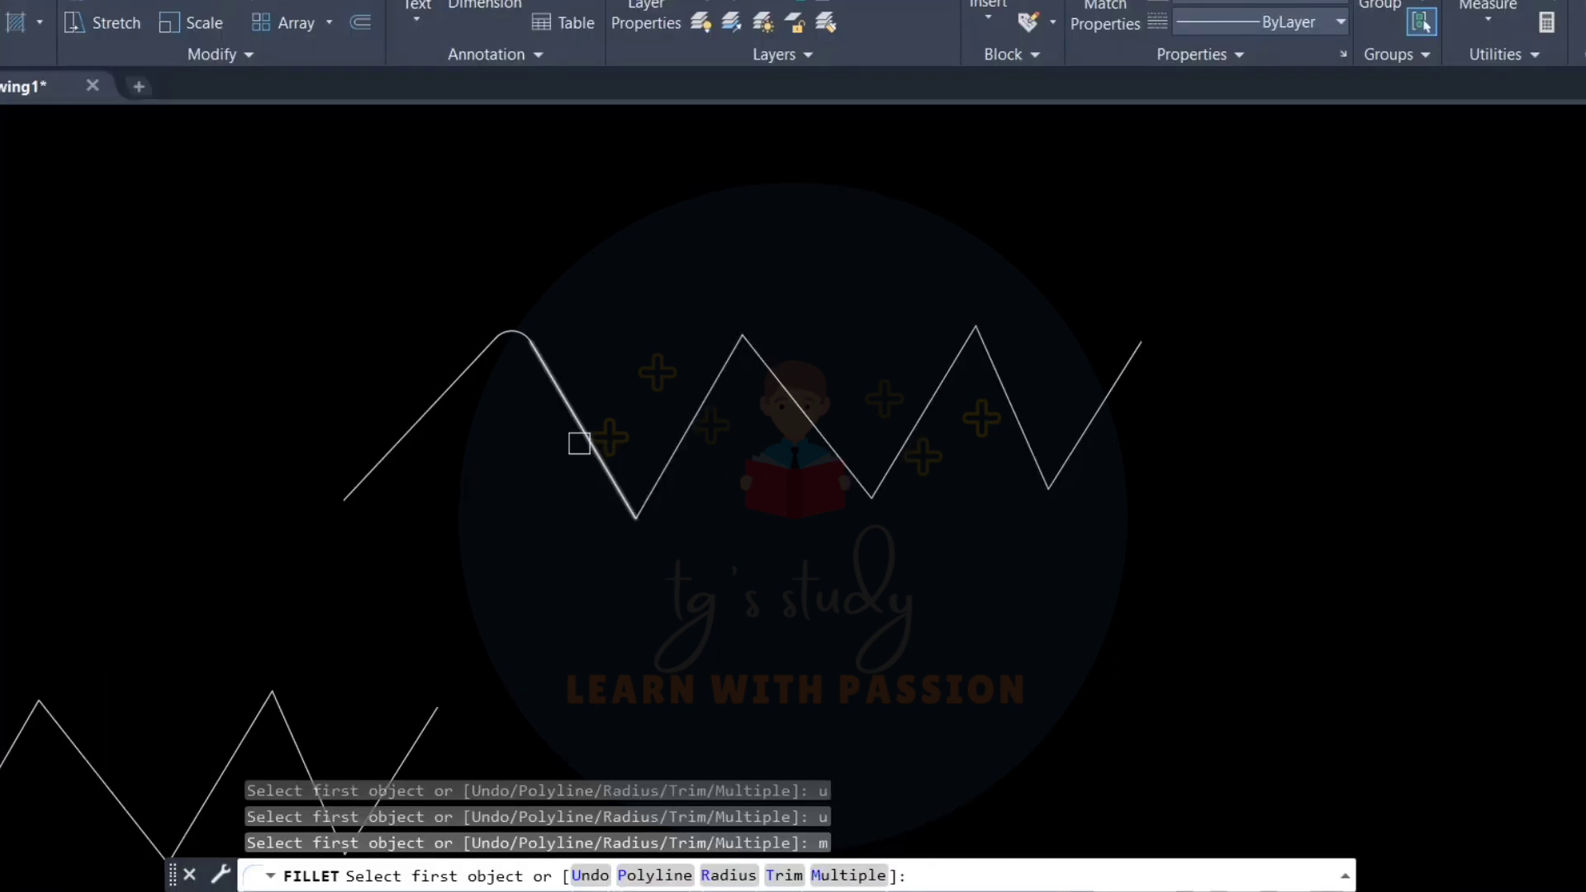
pyautogui.click(578, 443)
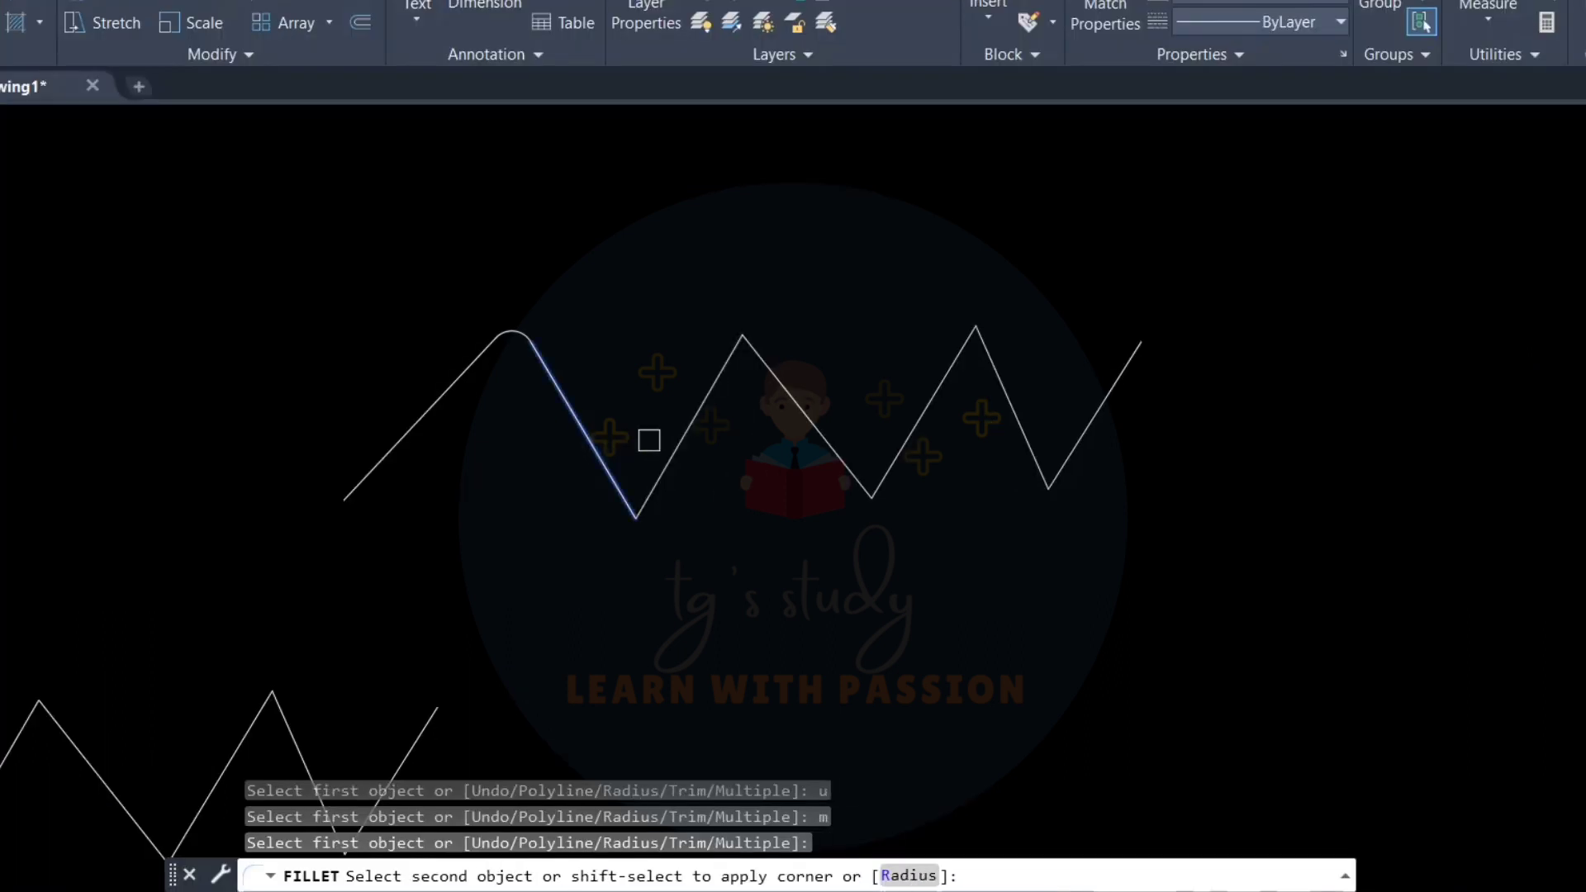
pyautogui.click(674, 435)
pyautogui.click(728, 359)
pyautogui.click(763, 363)
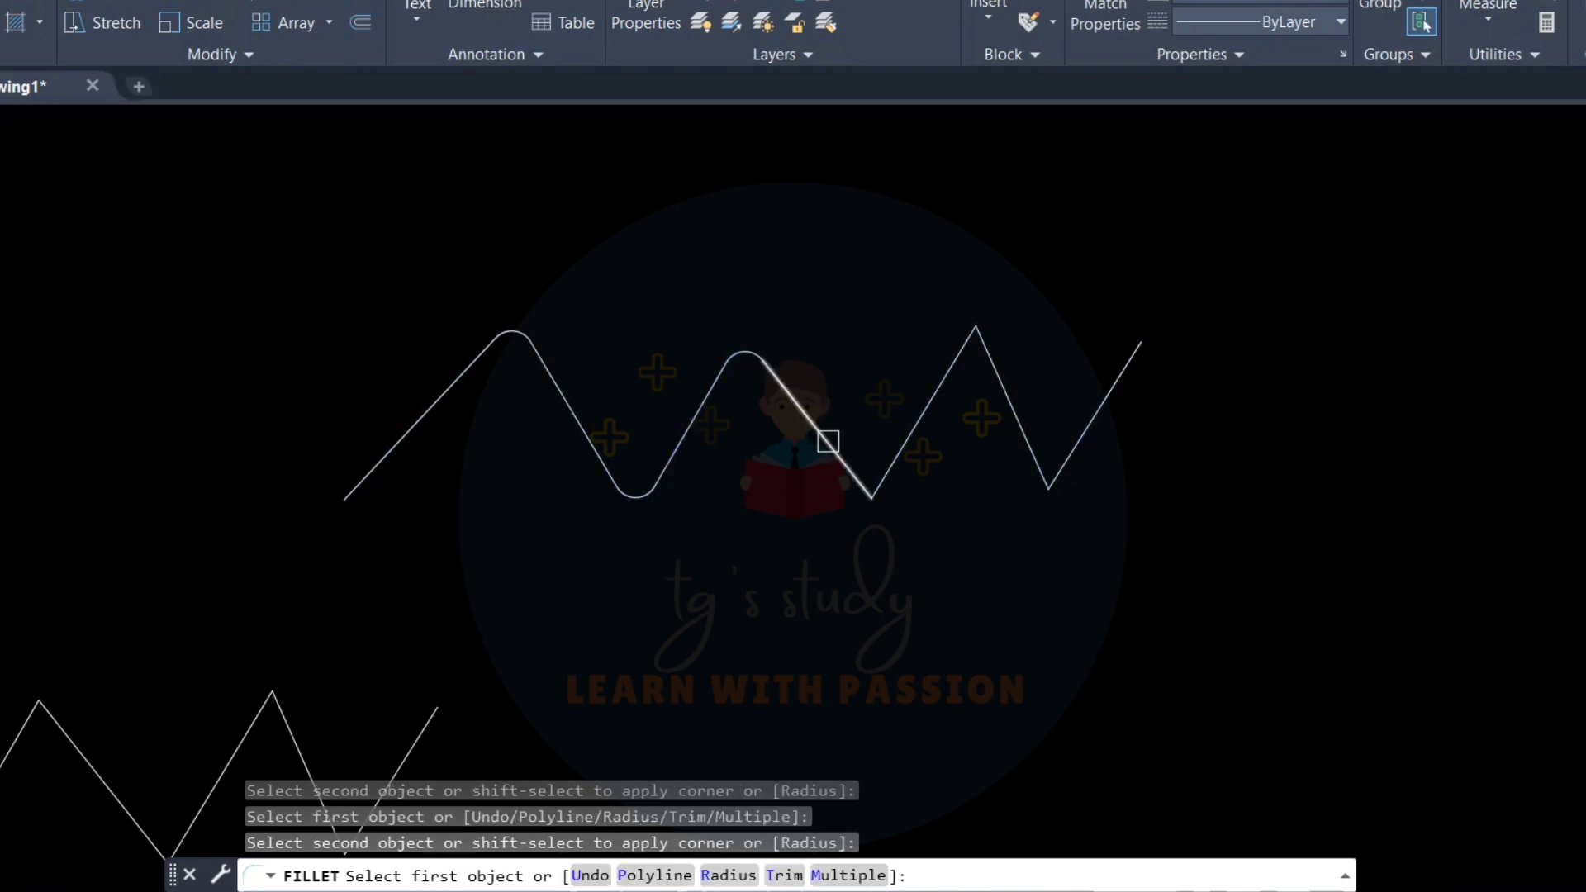
# - Fillet the upper zigzag's second valley, third peak and third valley at radius 5
pyautogui.click(825, 440)
pyautogui.click(909, 436)
pyautogui.click(957, 358)
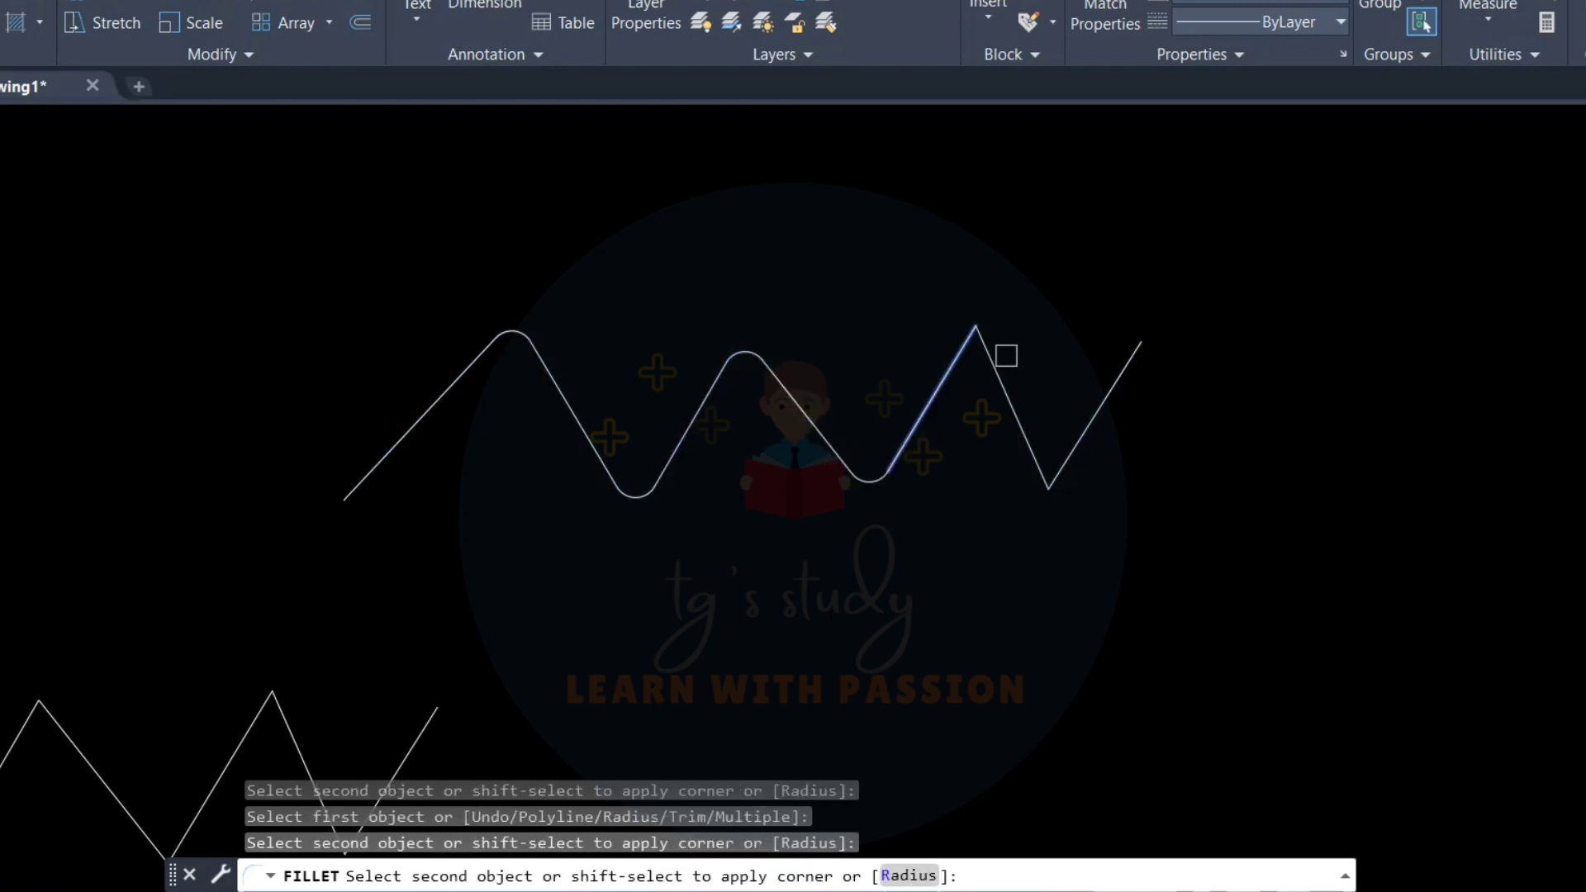
pyautogui.click(993, 368)
pyautogui.click(1027, 432)
pyautogui.click(1065, 443)
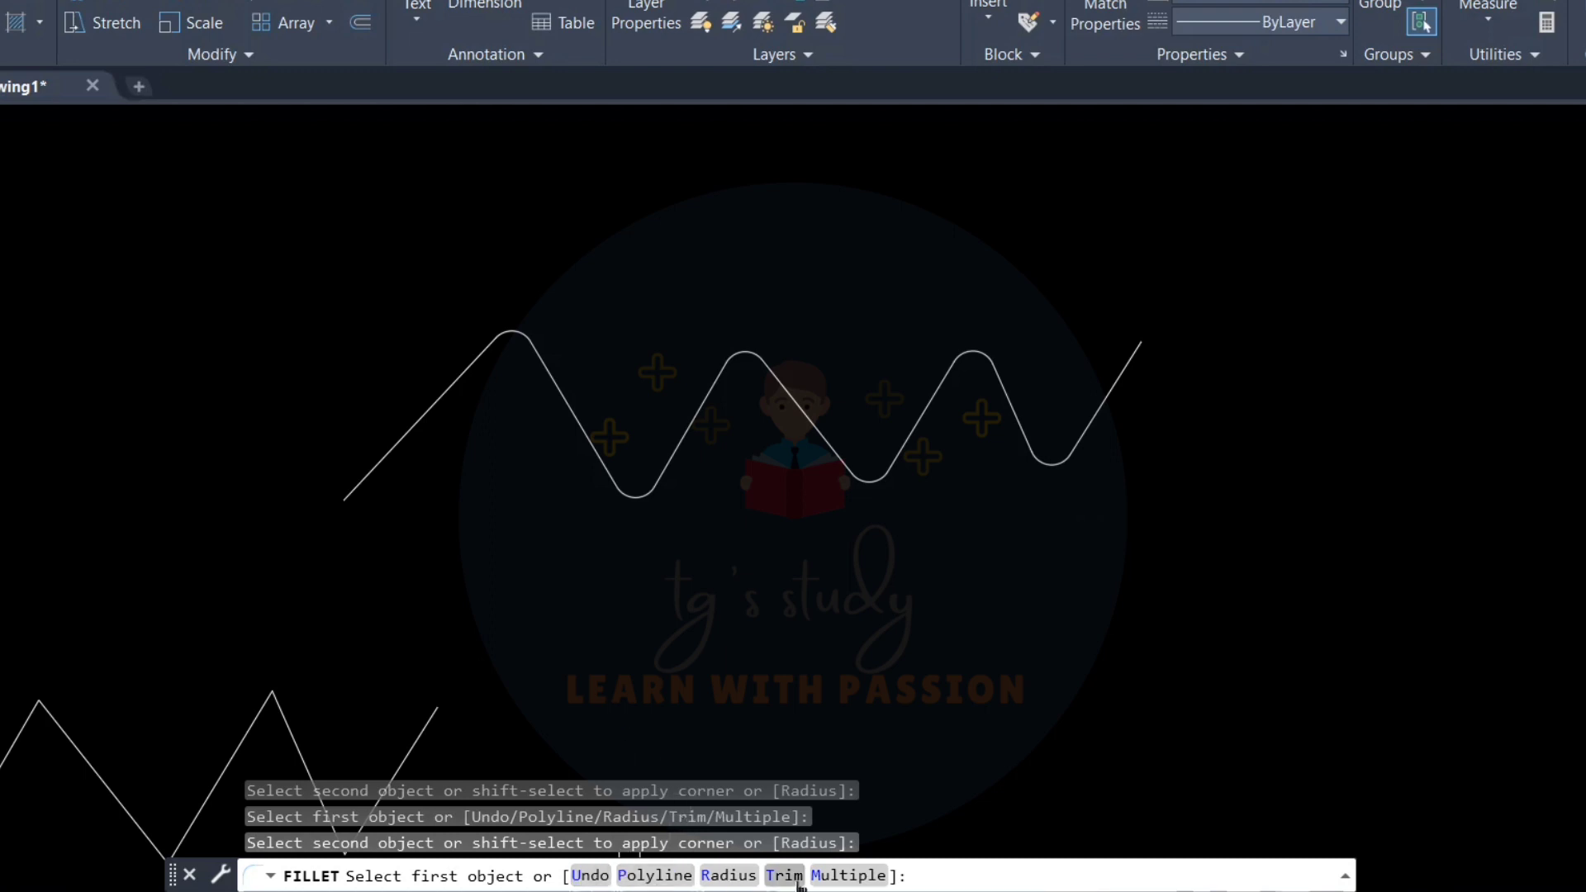
# - Undo the third valley and third peak fillets within the Fillet command, and undo the zigzag's remaining fillets after leaving it
pyautogui.press('Return')
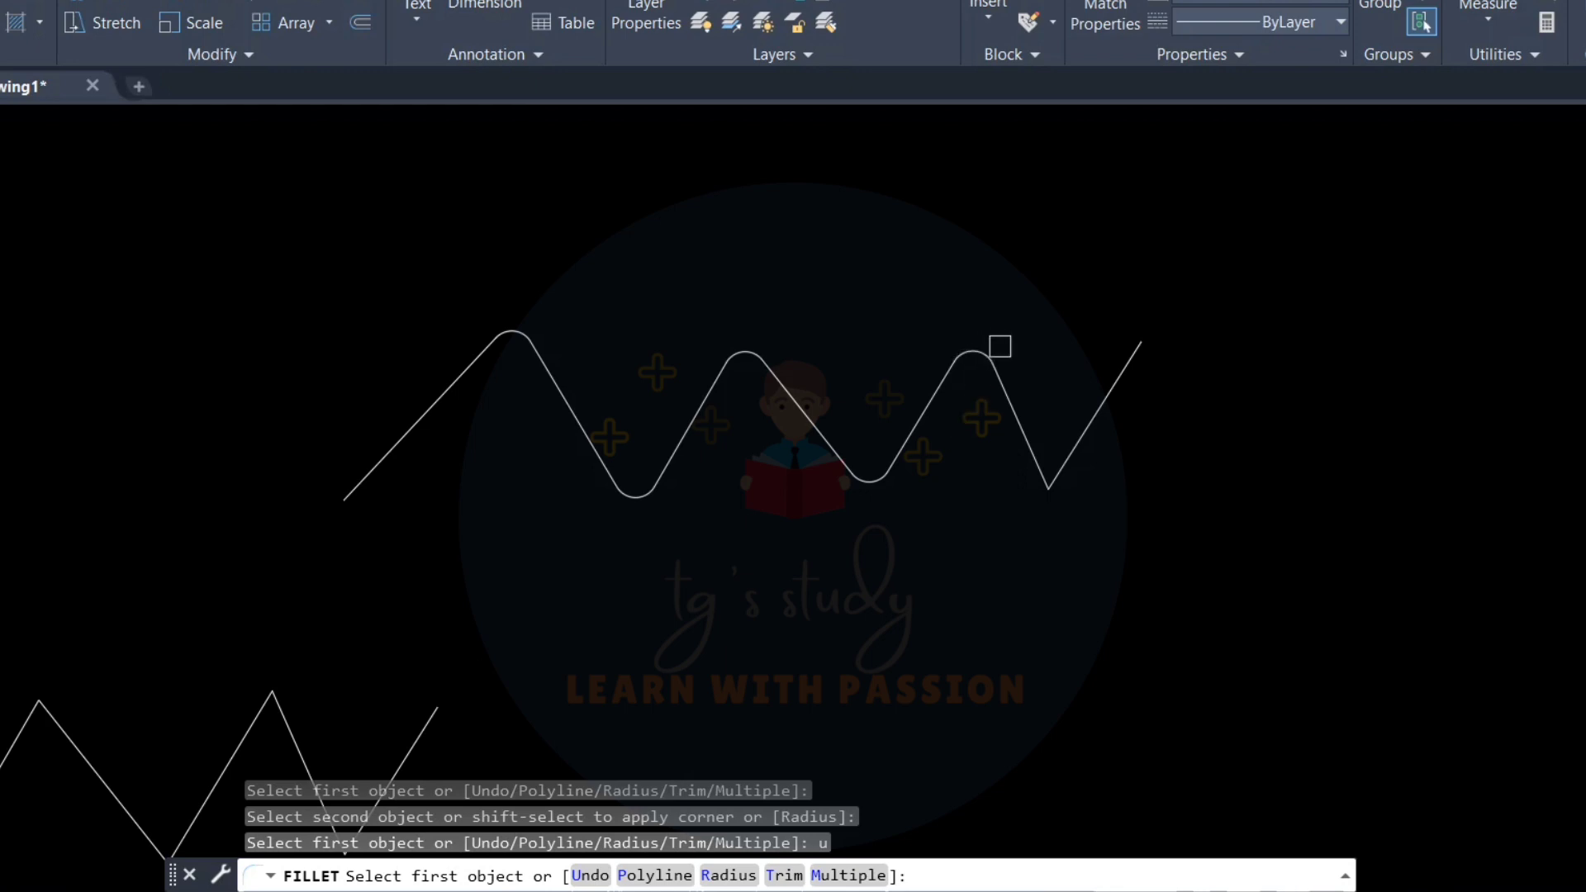
pyautogui.press('Return')
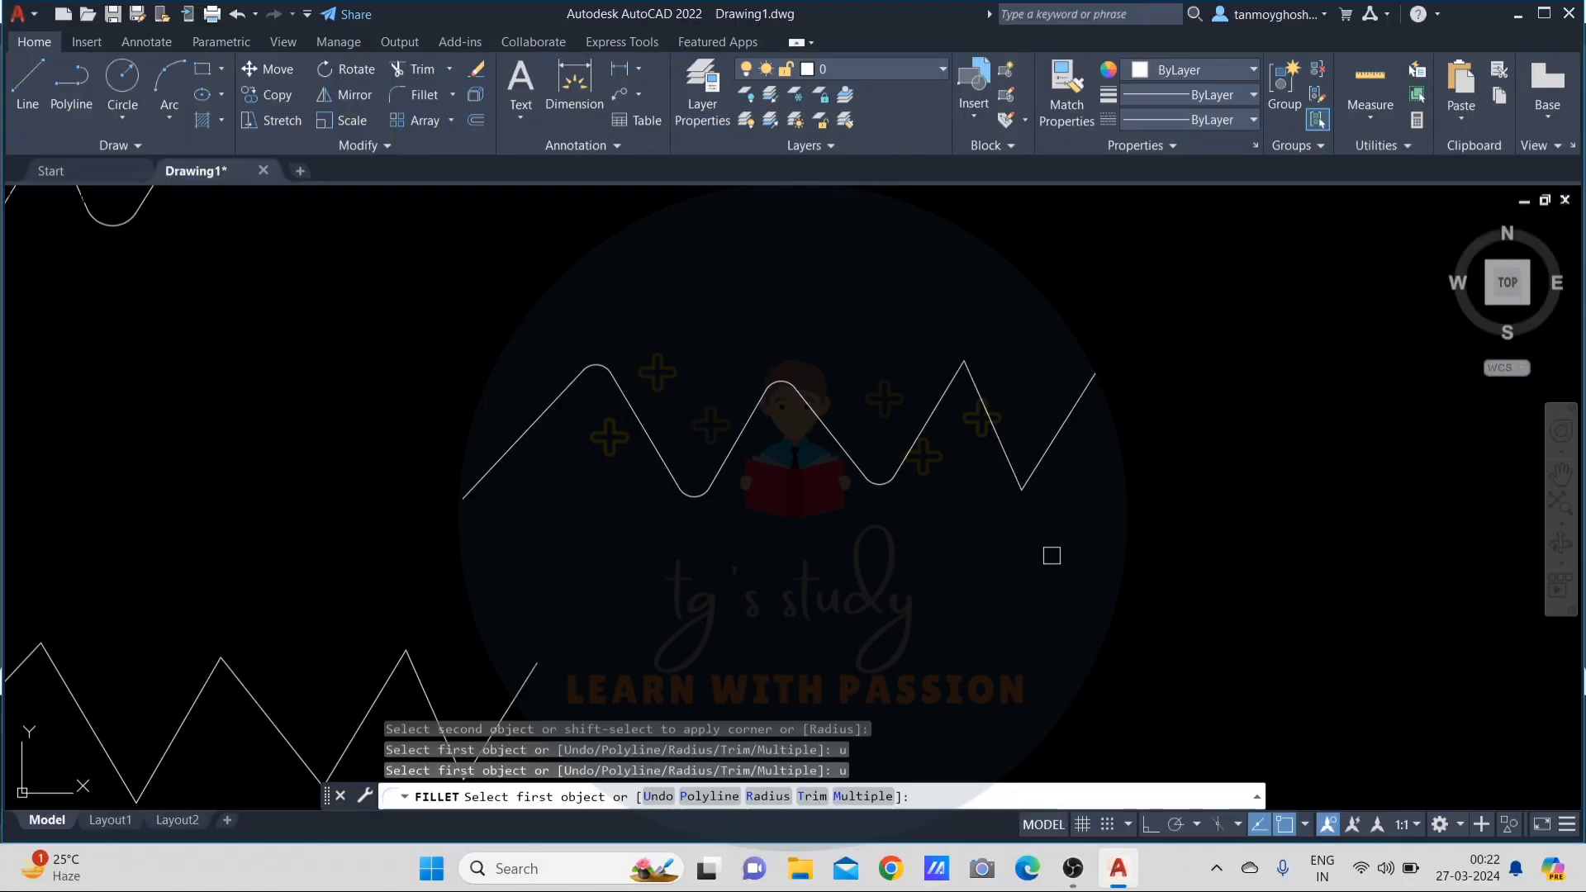
pyautogui.press('Escape')
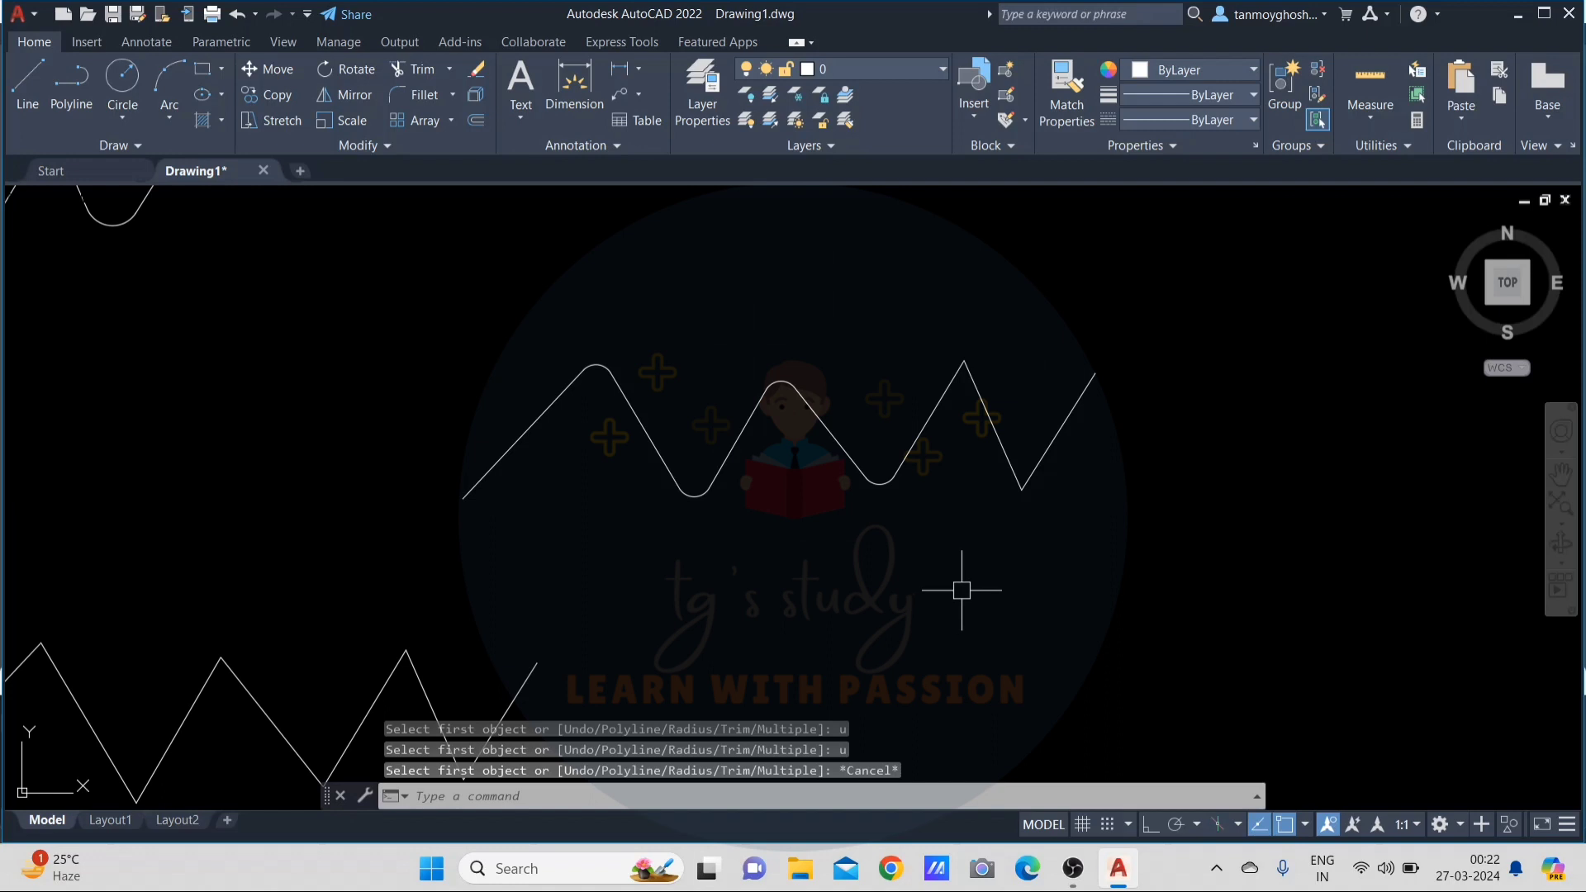
pyautogui.hotkey('ctrl', 'z')
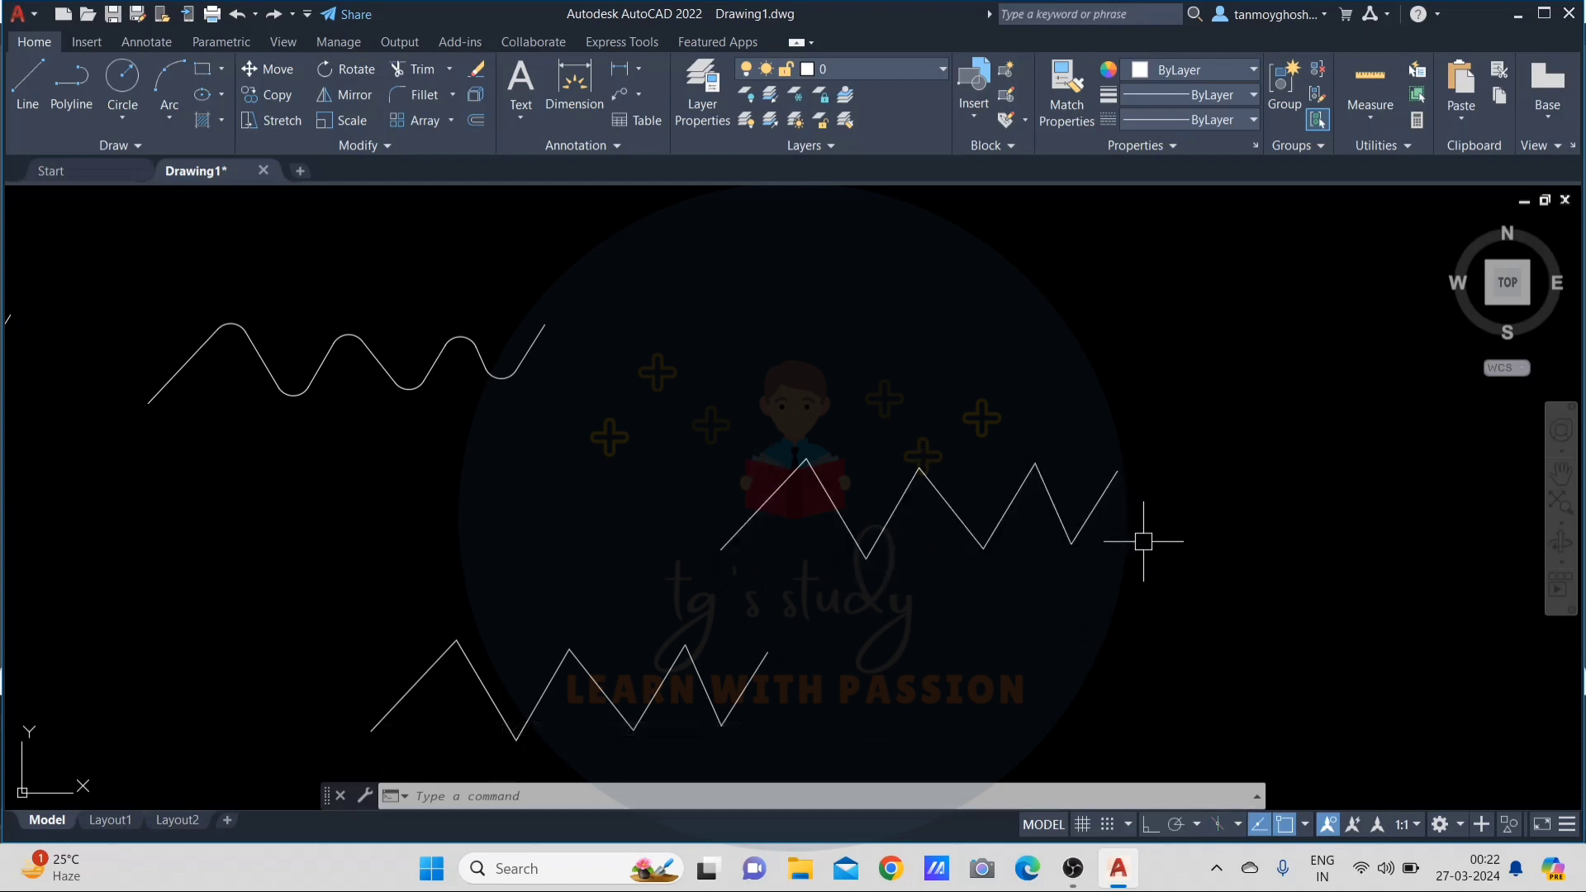
# - Start the Fillet command again for the unfilleted zigzags
pyautogui.write('f')
pyautogui.press('Return')
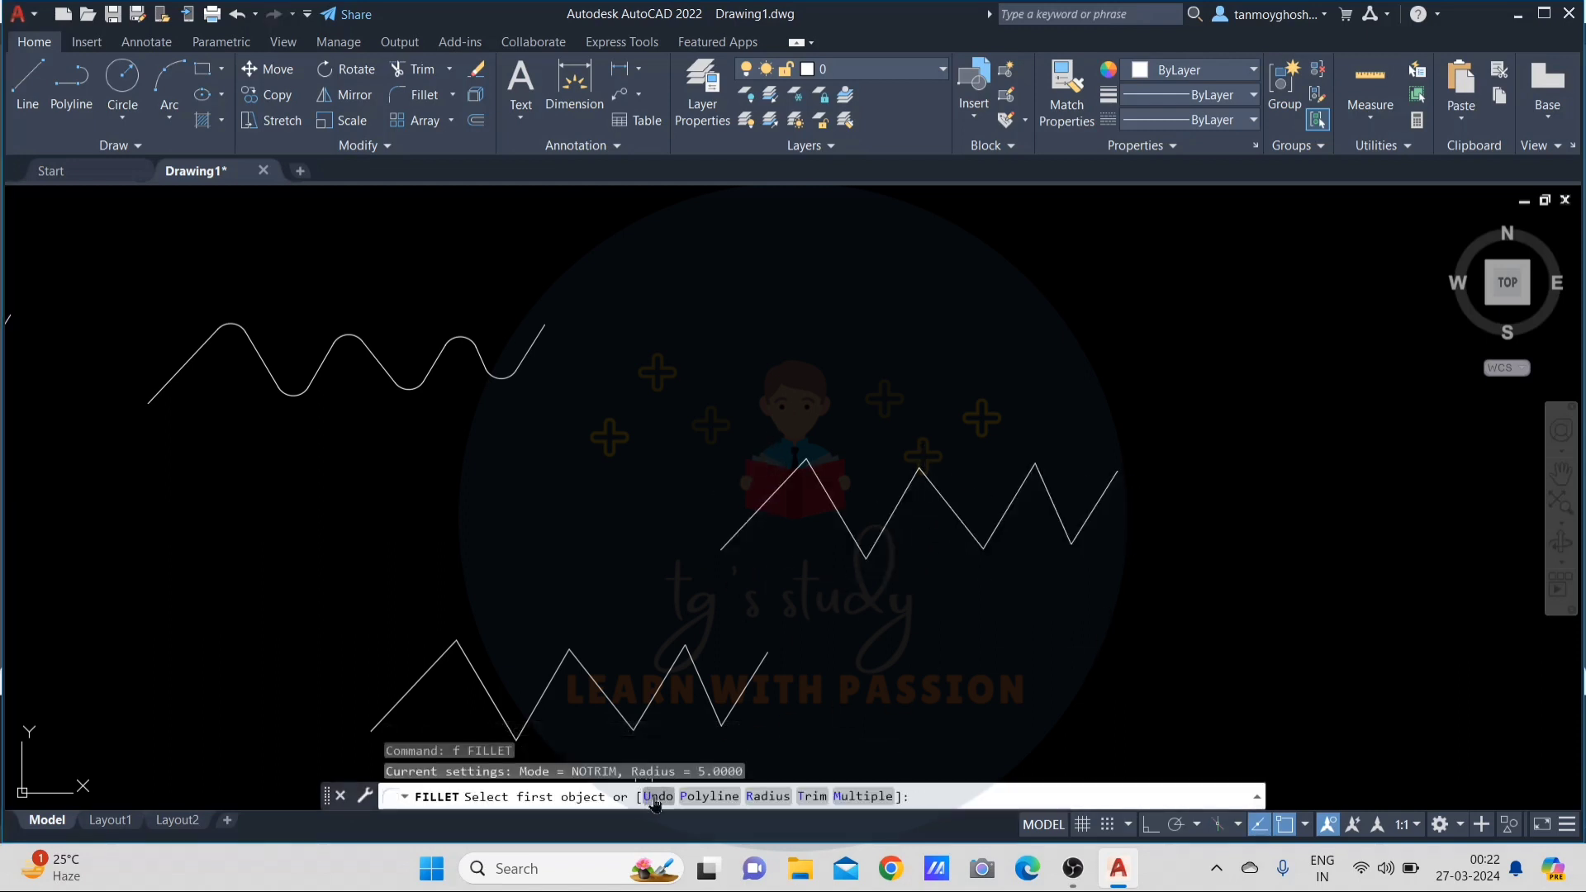